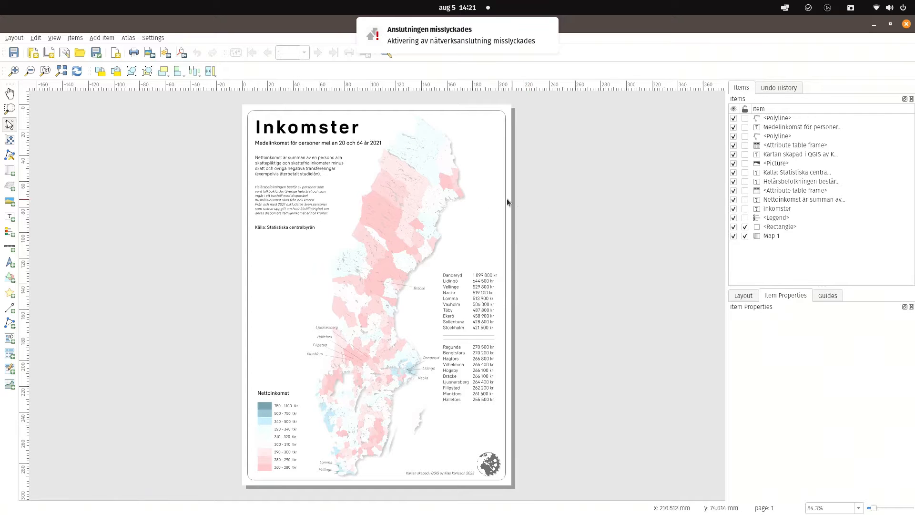
# Close the Inkomster print layout and switch to the main QGIS map window
pyautogui.click(520, 35)
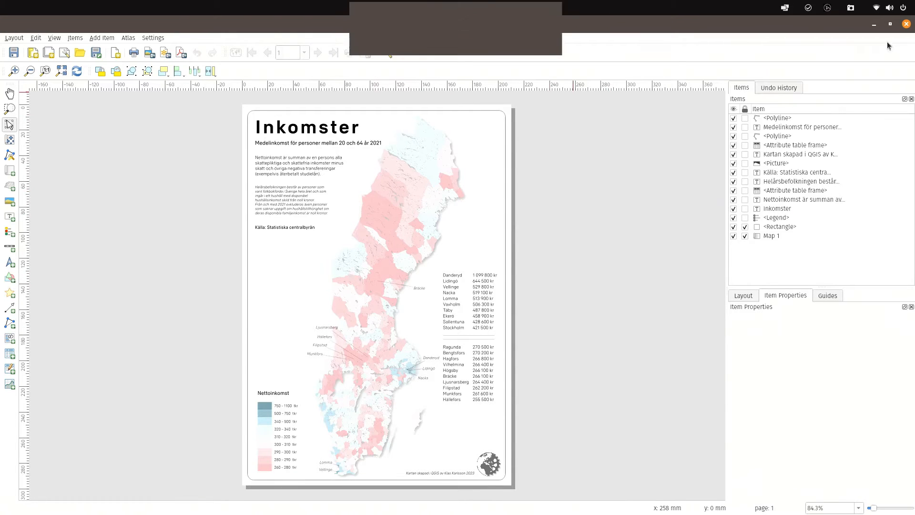
pyautogui.click(906, 23)
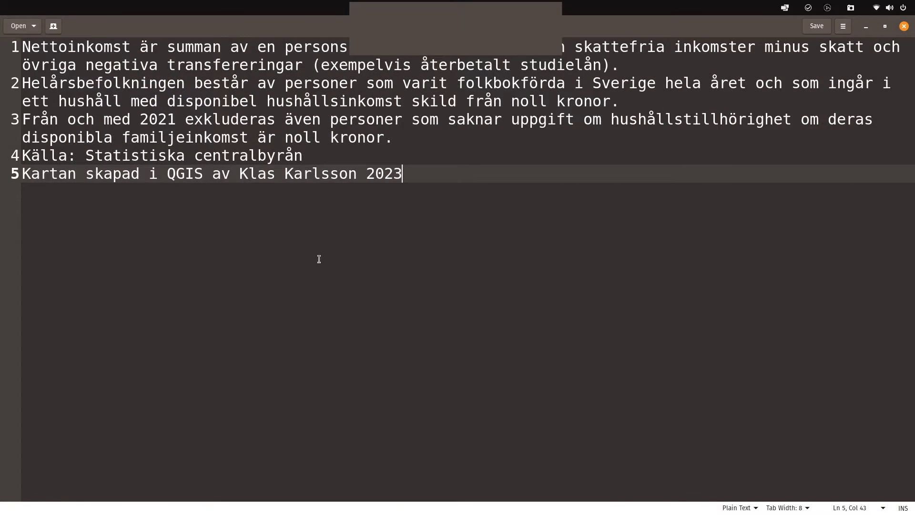
pyautogui.hotkey('alt', 'Tab')
# Hide the Nettoinkomst layer, show the net_income layer instead, and collapse the hidden layer's legend
pyautogui.click(48, 125)
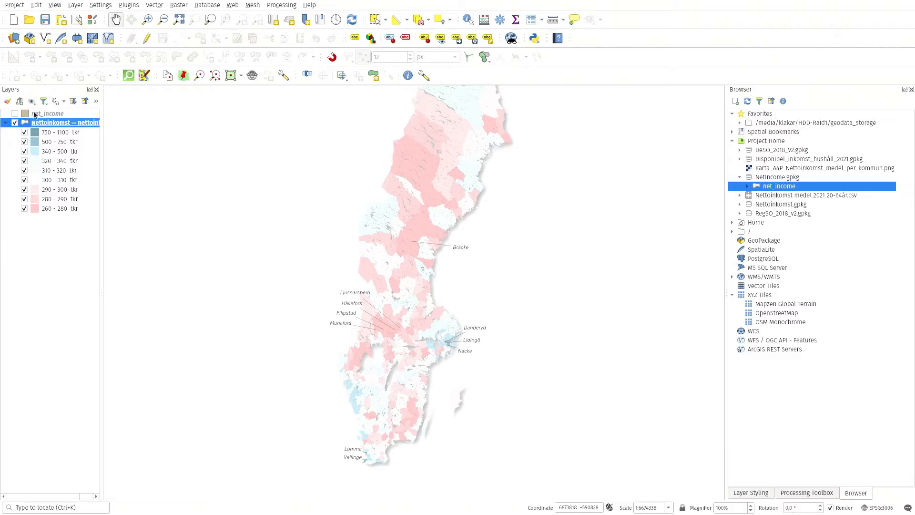
pyautogui.click(15, 123)
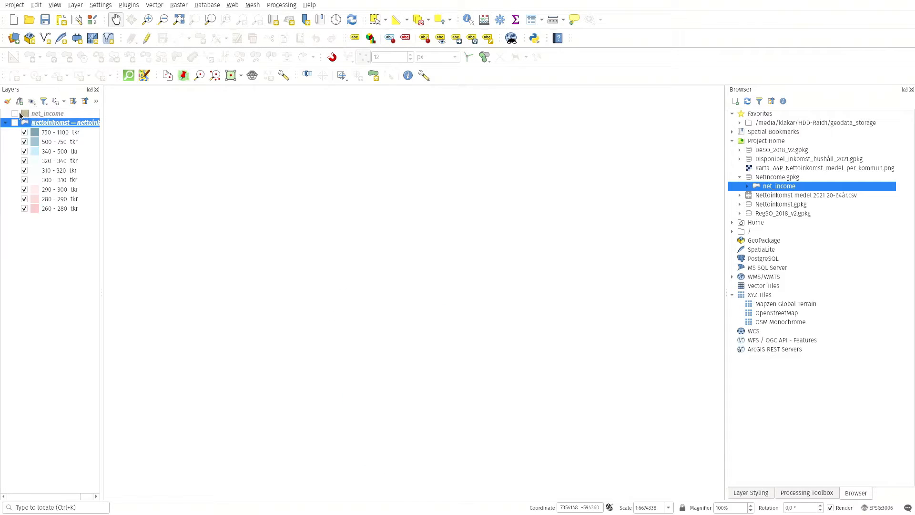
pyautogui.click(14, 114)
pyautogui.click(4, 123)
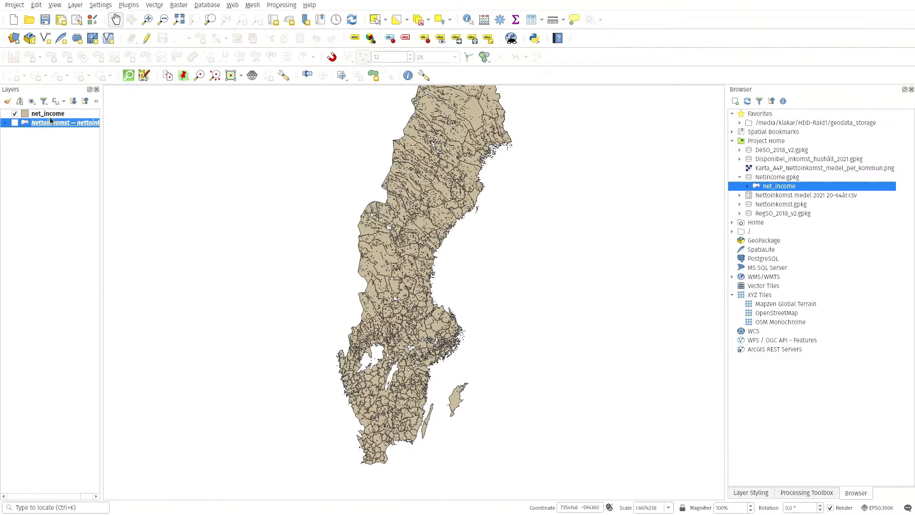
pyautogui.moveTo(286, 230); pyautogui.dragTo(284, 266)
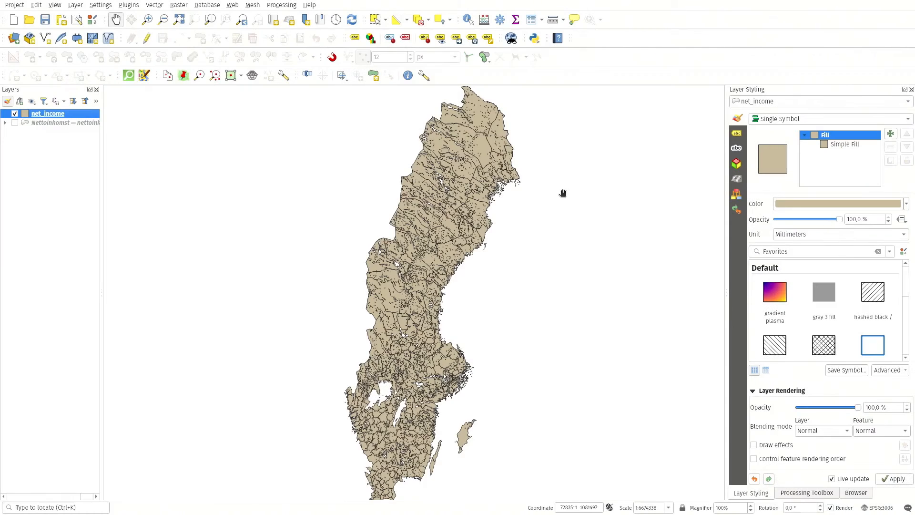
pyautogui.moveTo(465, 237)
pyautogui.mouseDown()
pyautogui.moveTo(503, 255)
pyautogui.moveTo(532, 238)
pyautogui.moveTo(476, 243)
pyautogui.mouseUp()
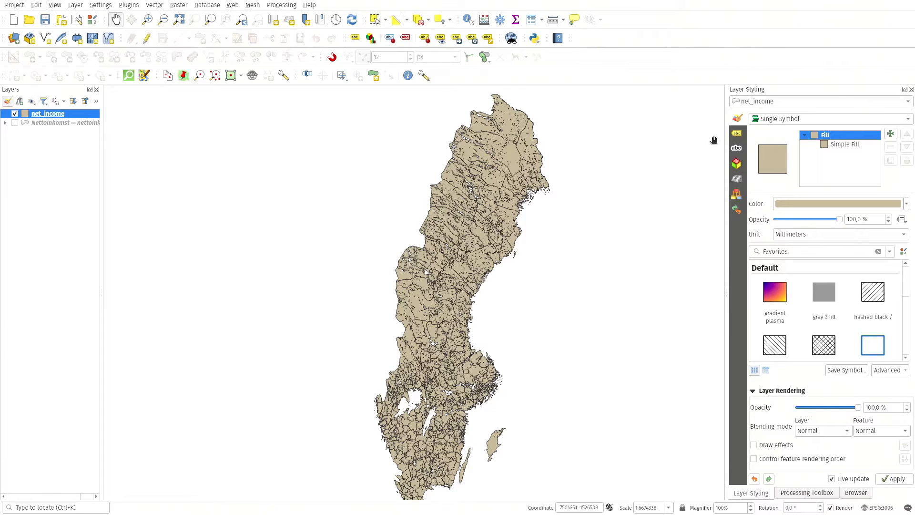
pyautogui.moveTo(438, 401); pyautogui.dragTo(429, 377)
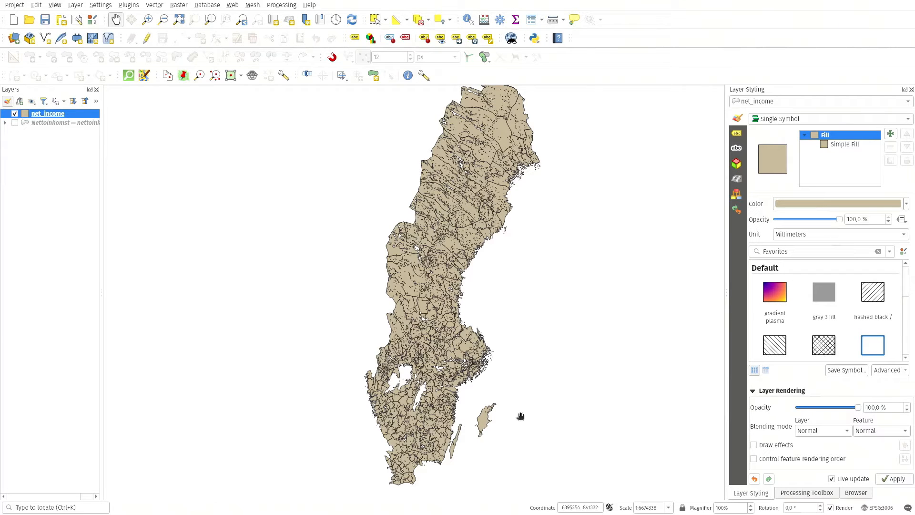
pyautogui.moveTo(490, 353)
pyautogui.mouseDown()
pyautogui.moveTo(482, 351)
pyautogui.moveTo(482, 361)
pyautogui.mouseUp()
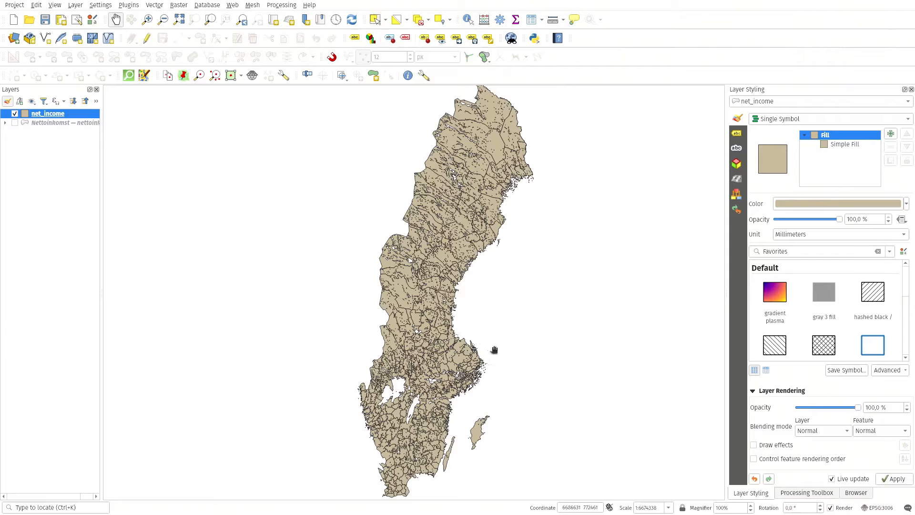
pyautogui.moveTo(492, 349); pyautogui.dragTo(494, 336)
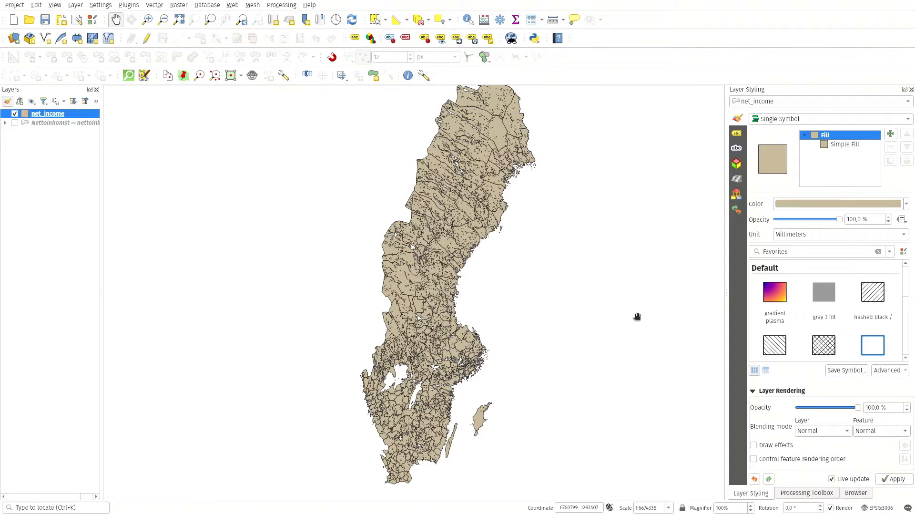
# Style the net_income layer with the Graduated renderer, using the field Nettoinkomst medel 2021 20-64år_totalt as value
pyautogui.click(786, 120)
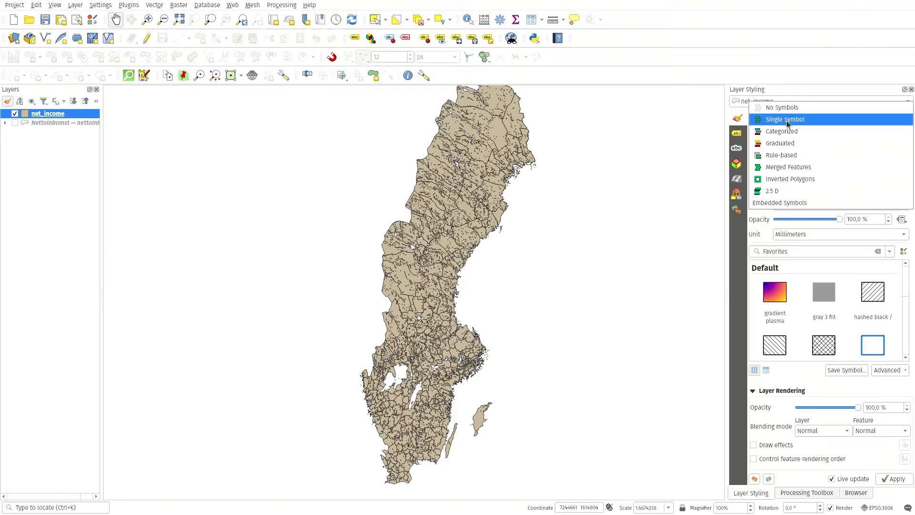
pyautogui.click(790, 147)
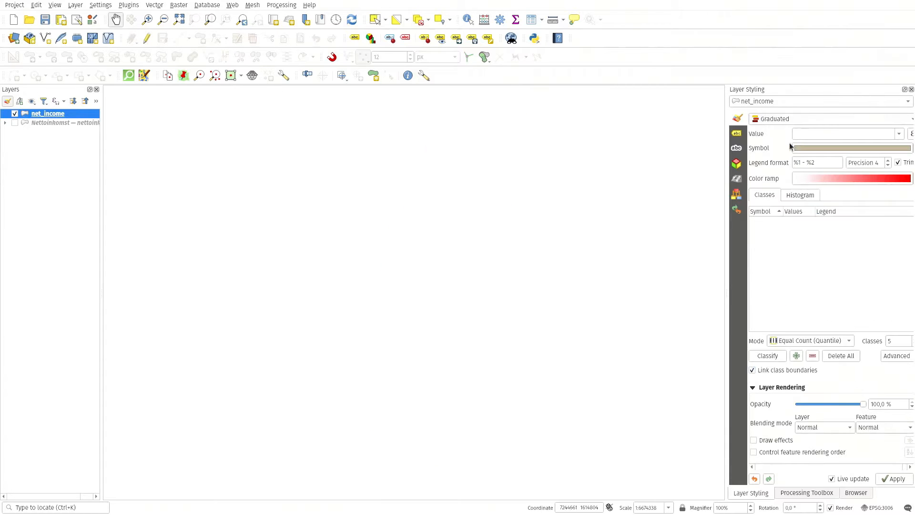
pyautogui.click(898, 134)
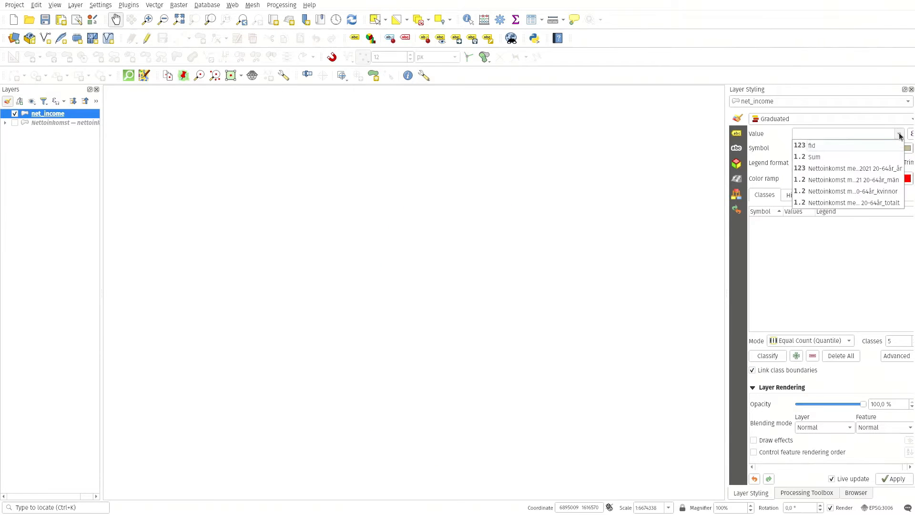
pyautogui.click(841, 202)
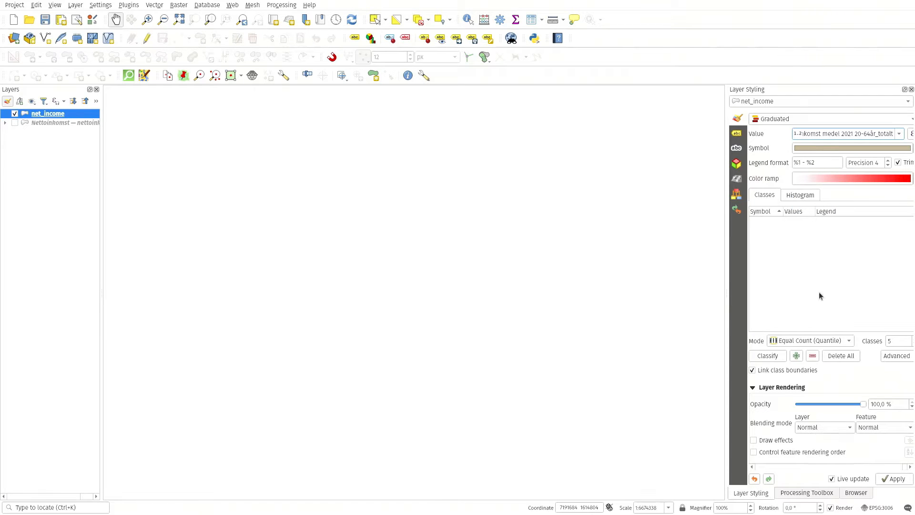
# Load the histogram of the income values and widen the styling area to examine their distribution
pyautogui.click(802, 197)
pyautogui.click(776, 218)
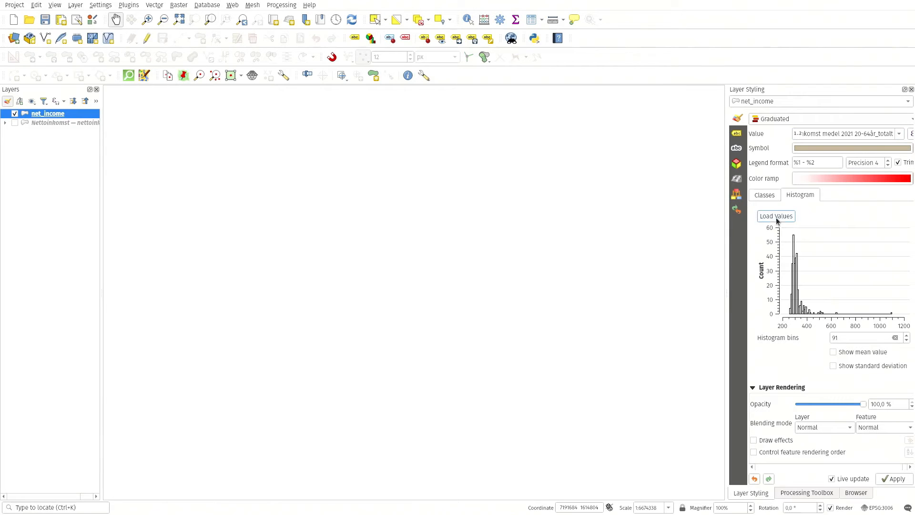
pyautogui.moveTo(726, 261); pyautogui.dragTo(613, 269)
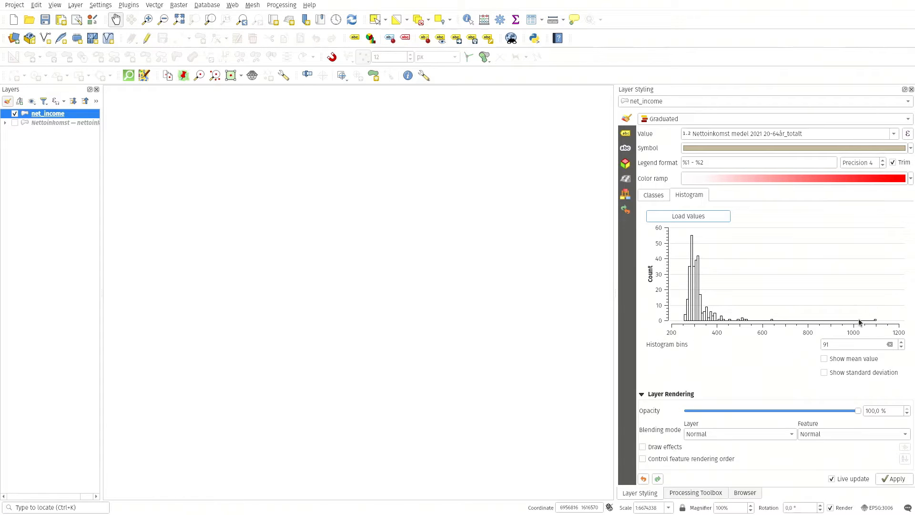
# Classify the values into five Equal Count (Quantile) classes and set the simple fill's stroke style to No Line
pyautogui.click(653, 196)
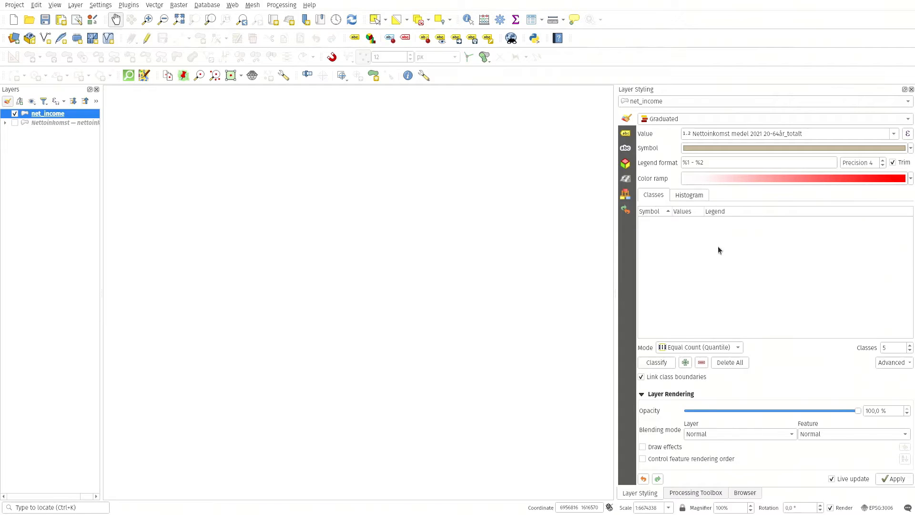
pyautogui.click(657, 363)
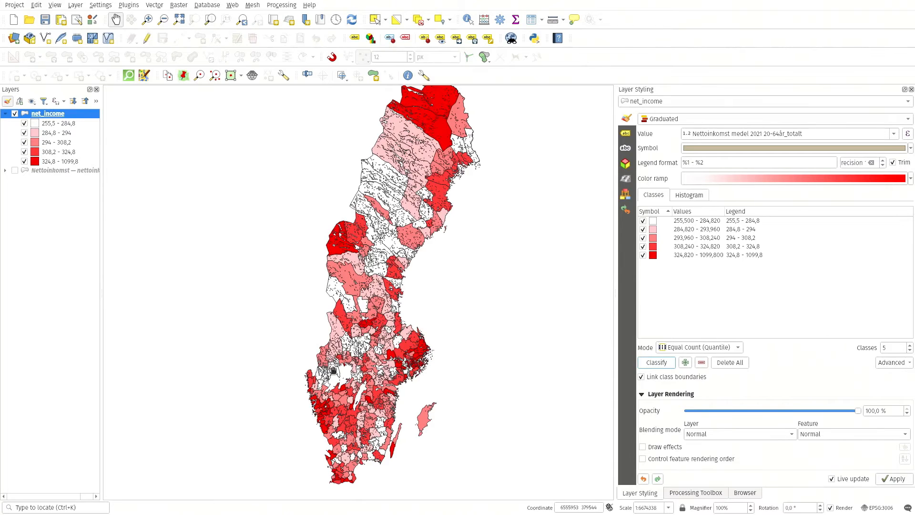
pyautogui.click(746, 147)
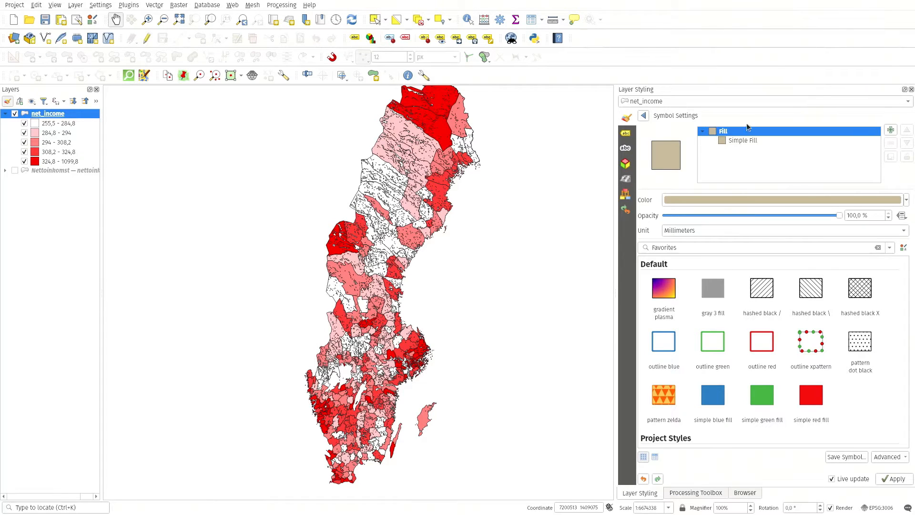
pyautogui.click(753, 143)
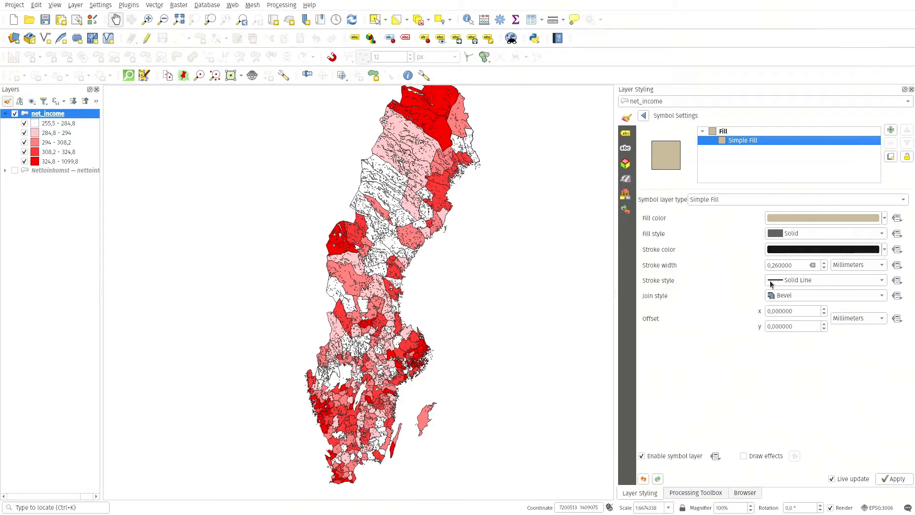
pyautogui.click(798, 281)
pyautogui.click(796, 292)
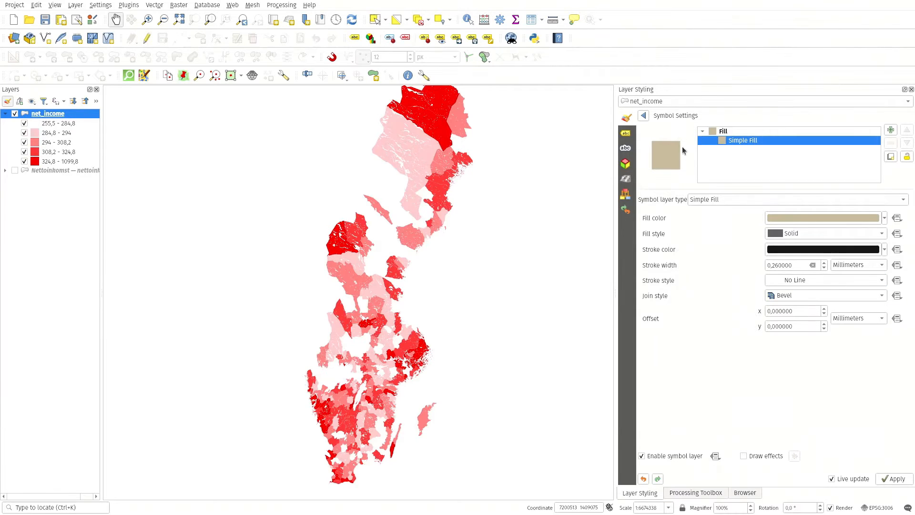
pyautogui.click(643, 116)
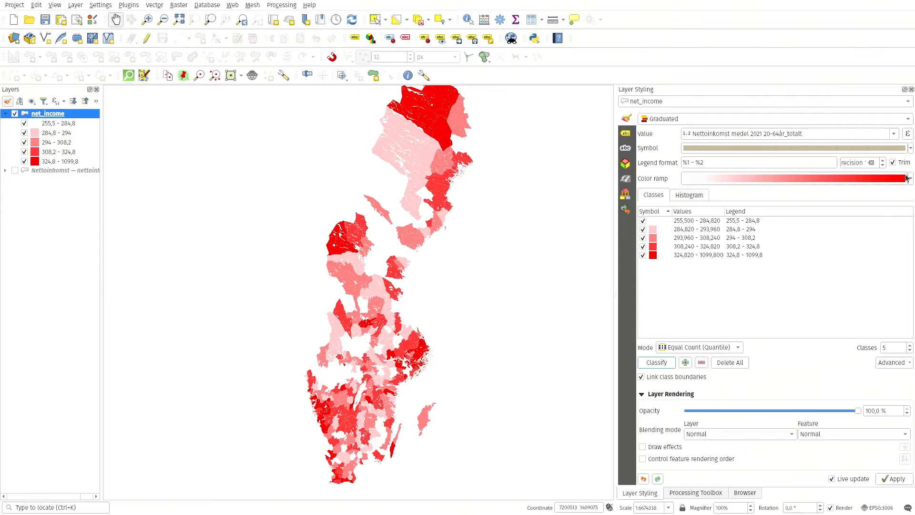
# Create a new color ramp from the cpt-city catalog using the Diverging palette voxpop, and invert the ramp
pyautogui.click(910, 179)
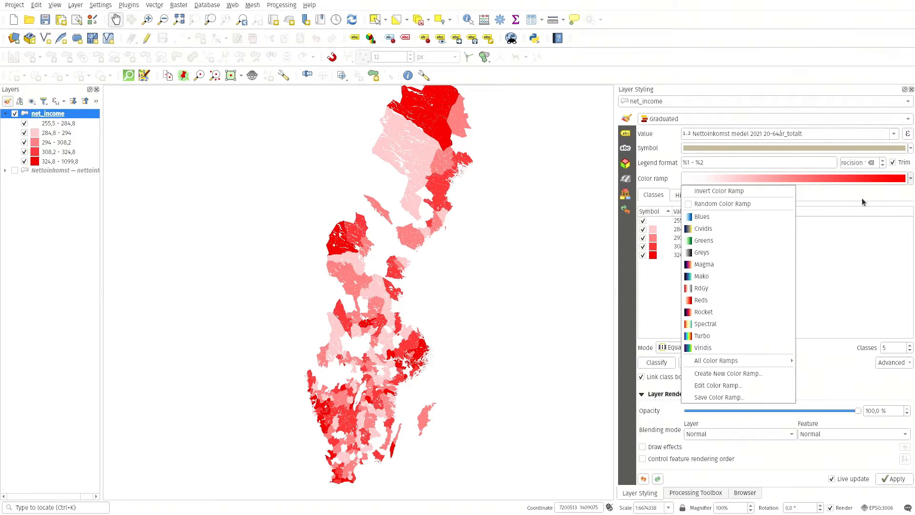
pyautogui.click(717, 375)
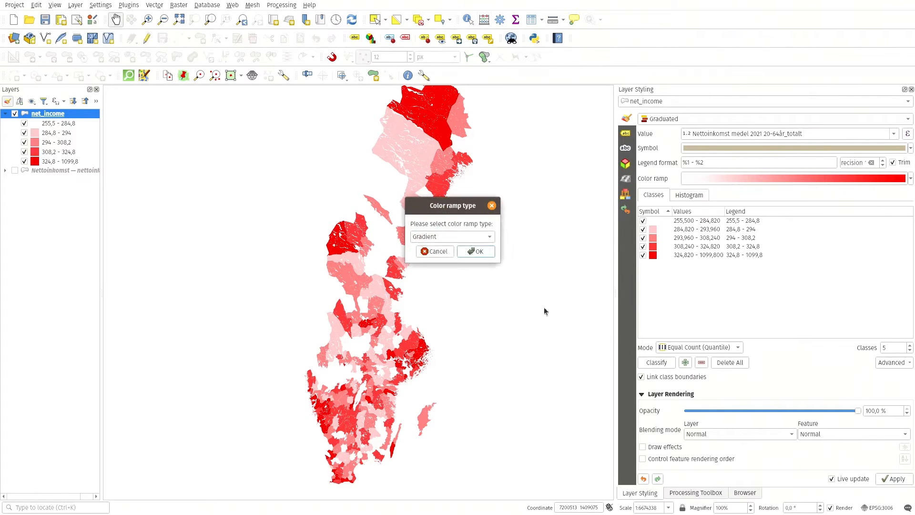
pyautogui.click(447, 237)
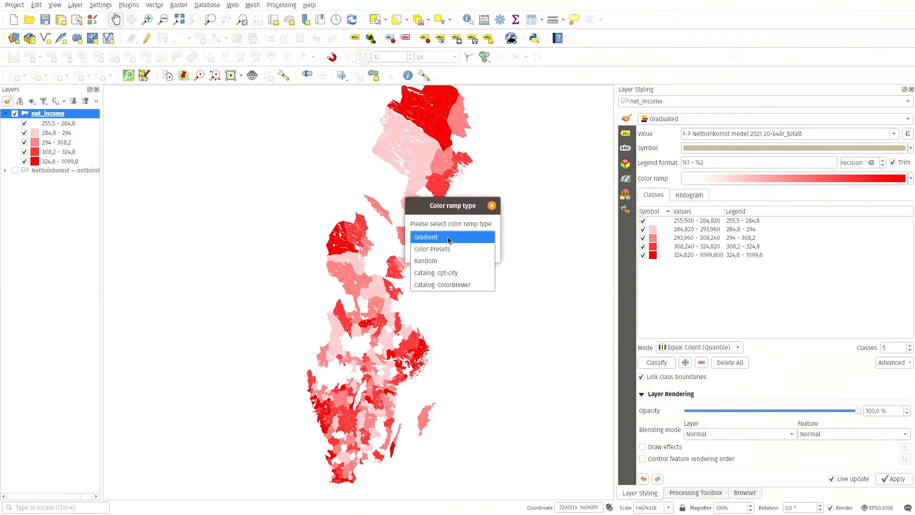
pyautogui.click(455, 273)
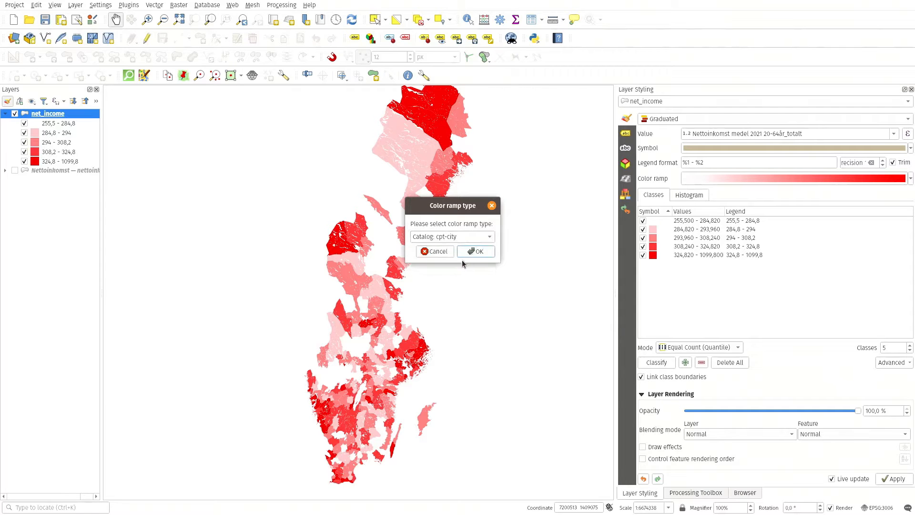
pyautogui.click(473, 252)
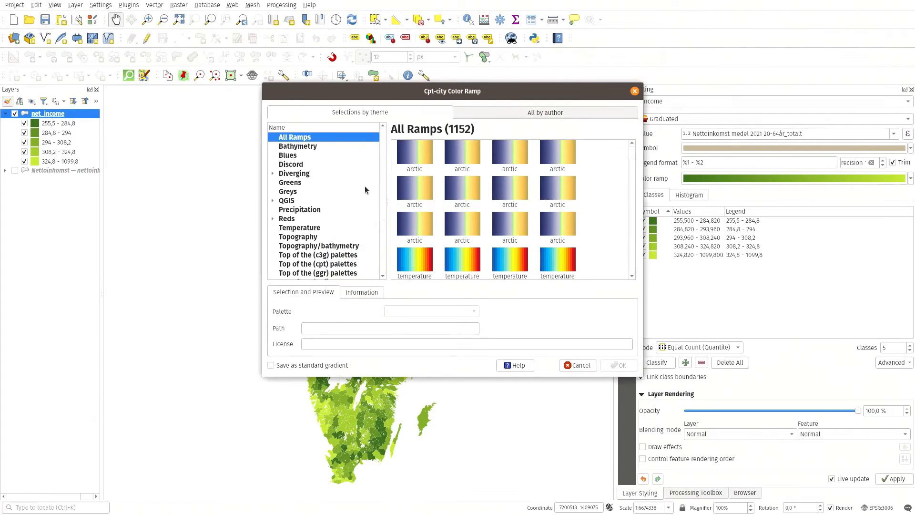
pyautogui.click(288, 174)
pyautogui.moveTo(631, 168); pyautogui.dragTo(637, 204)
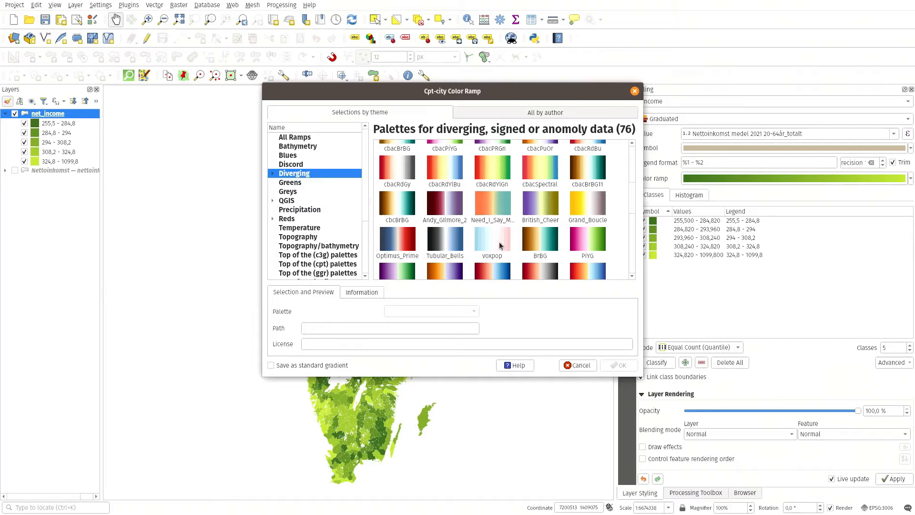
pyautogui.click(499, 248)
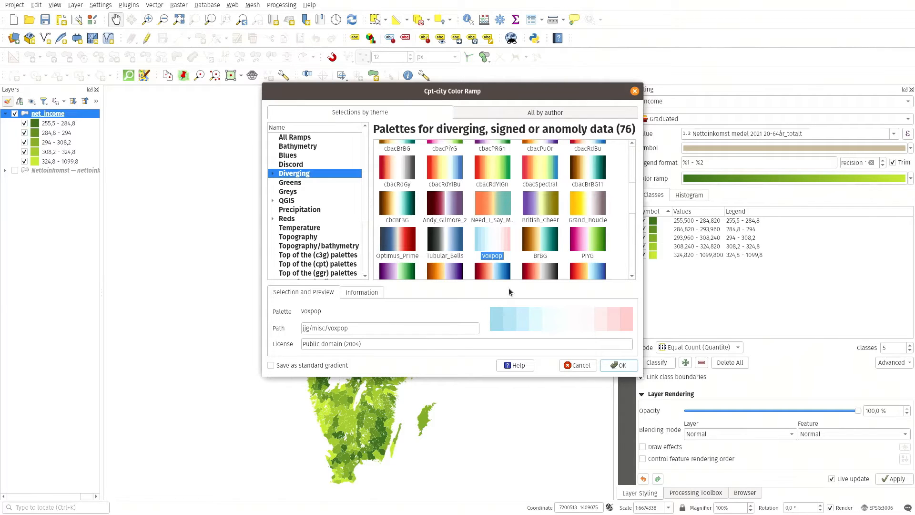
pyautogui.click(615, 365)
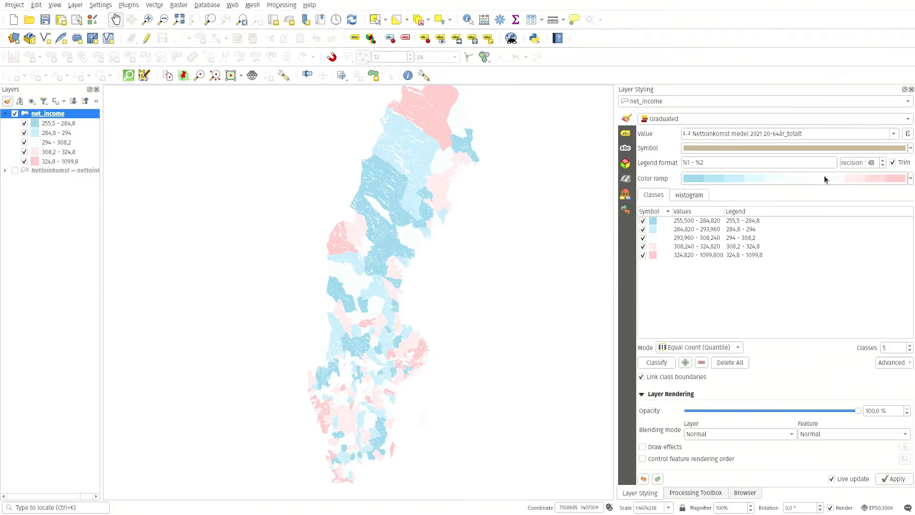
pyautogui.click(802, 179)
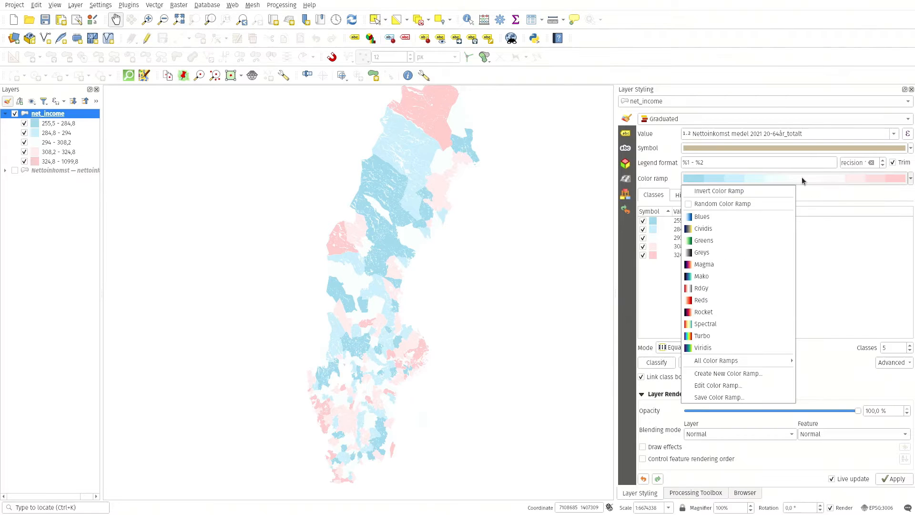
pyautogui.click(743, 192)
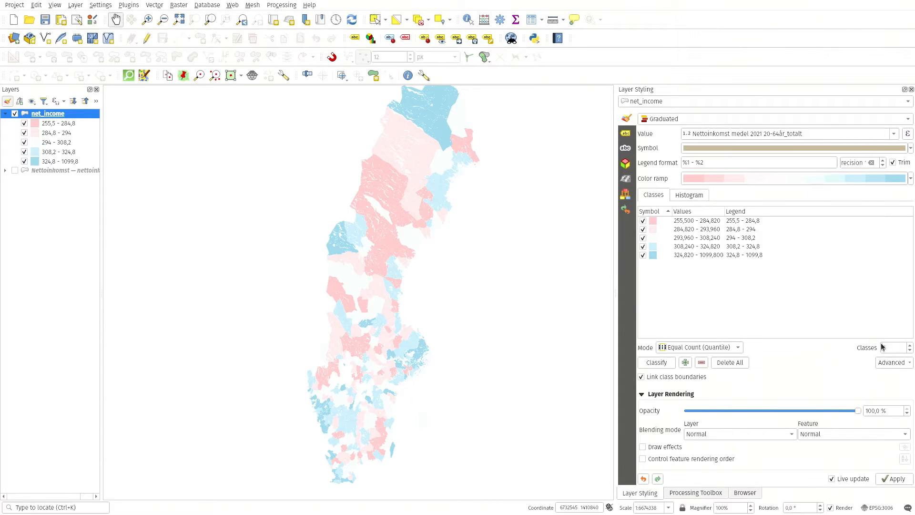
# Set the number of classes to 7 and the classification mode to Natural Breaks (Jenks)
pyautogui.click(910, 345)
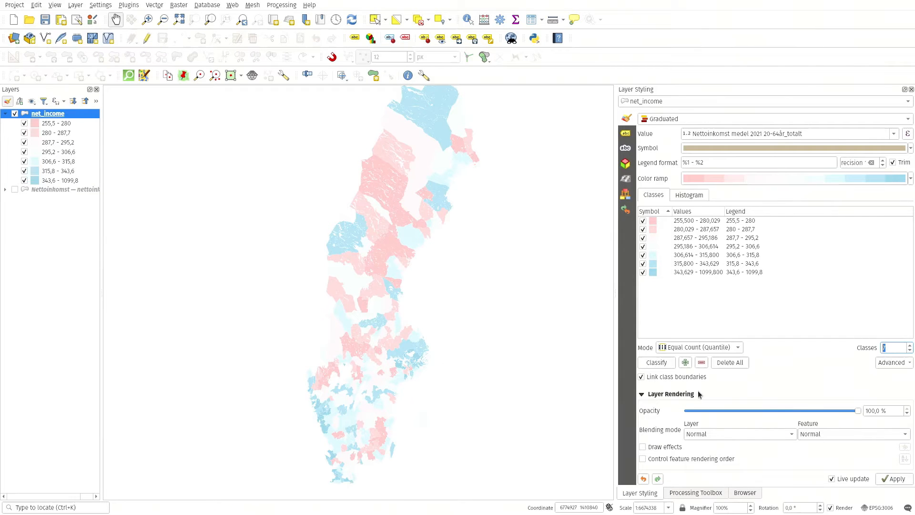
pyautogui.click(719, 349)
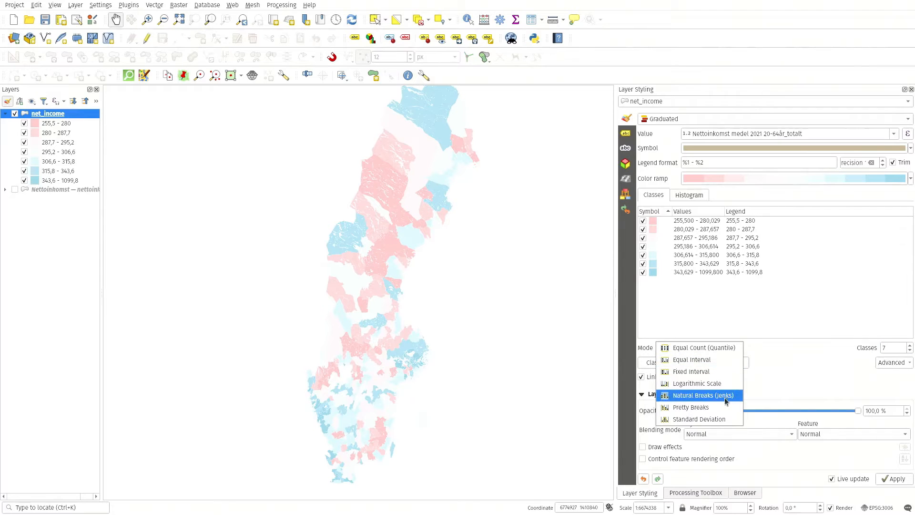
pyautogui.click(713, 396)
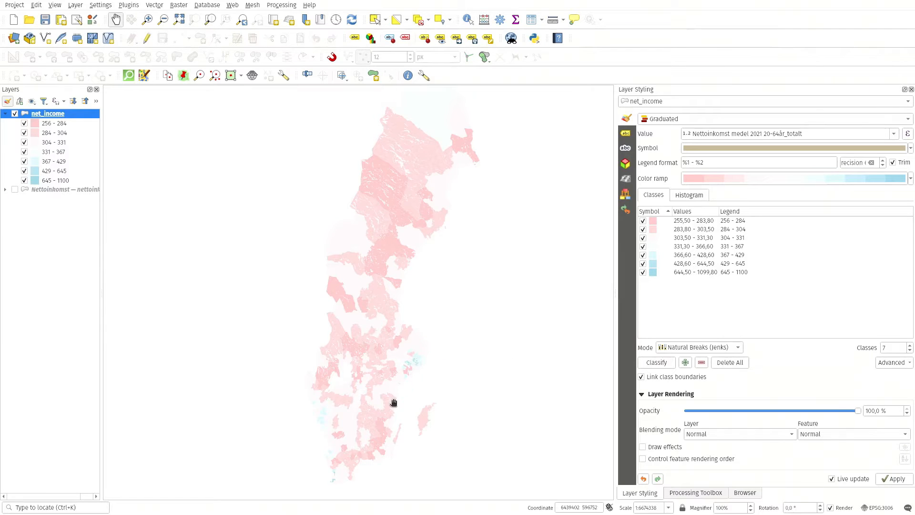
# Set the classification mode to Equal Count (Quantile) and add class breaks at about 500 and 747 in the histogram
pyautogui.click(693, 352)
pyautogui.click(693, 302)
pyautogui.click(688, 196)
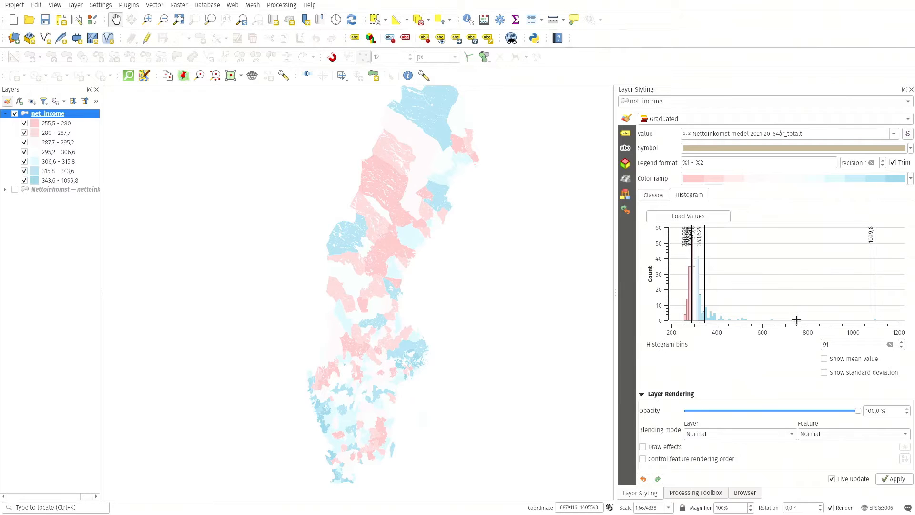
pyautogui.click(739, 316)
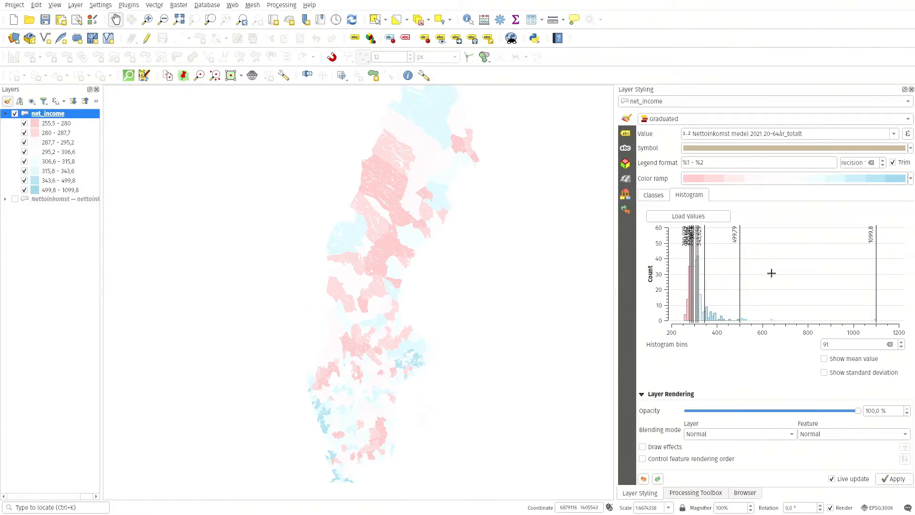
pyautogui.click(796, 314)
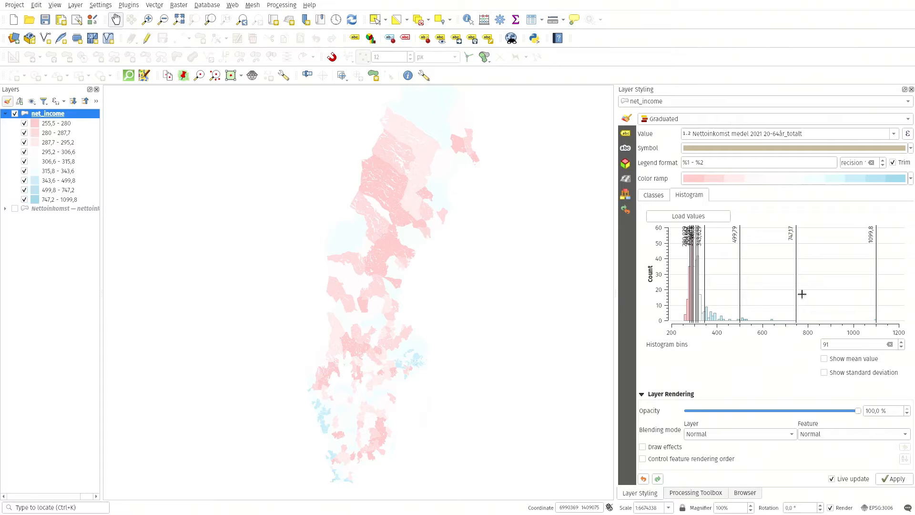
pyautogui.click(654, 197)
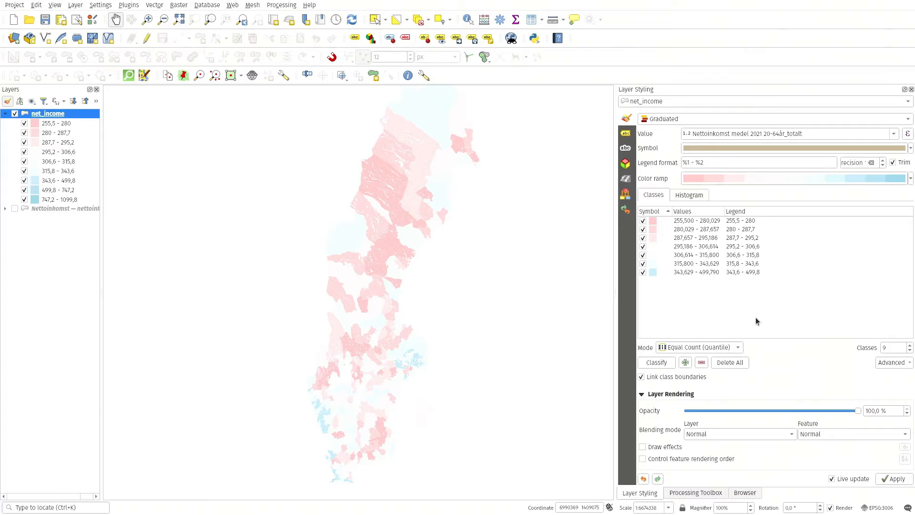
# Add an empty class to the class list and delete it again
pyautogui.click(689, 365)
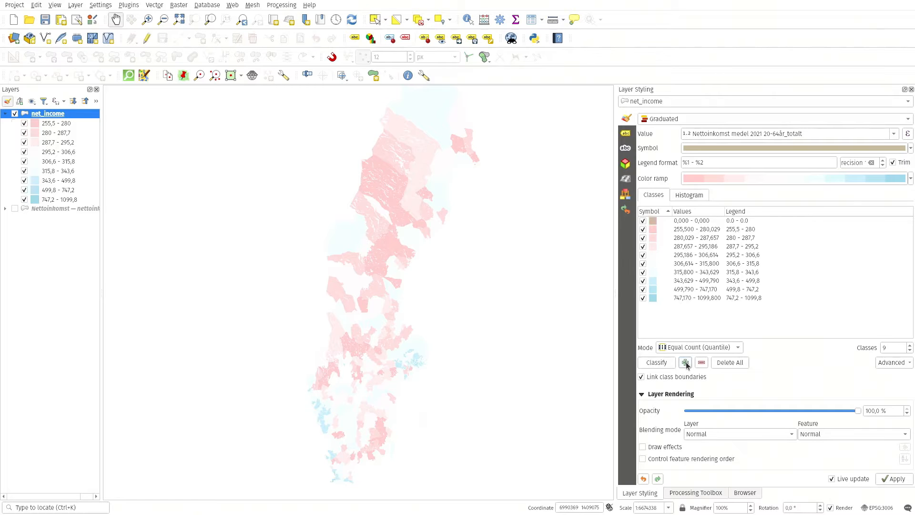
pyautogui.click(698, 220)
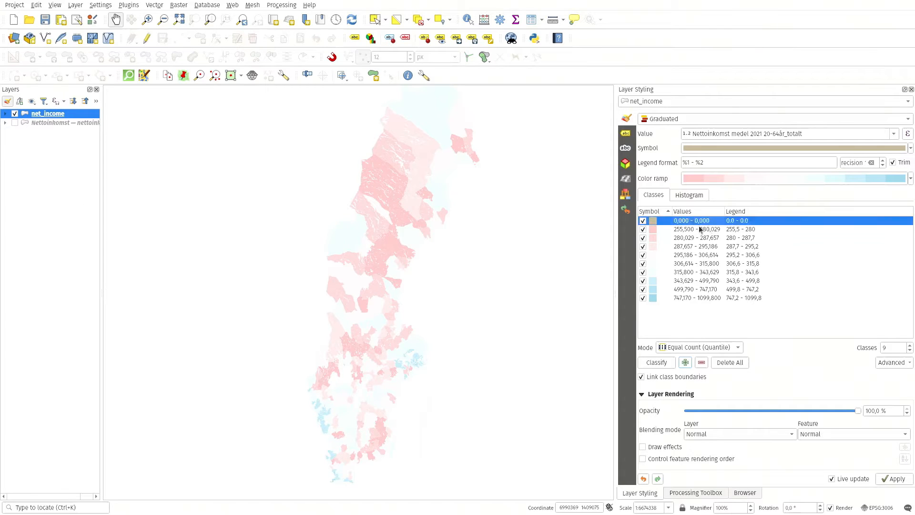
pyautogui.click(704, 364)
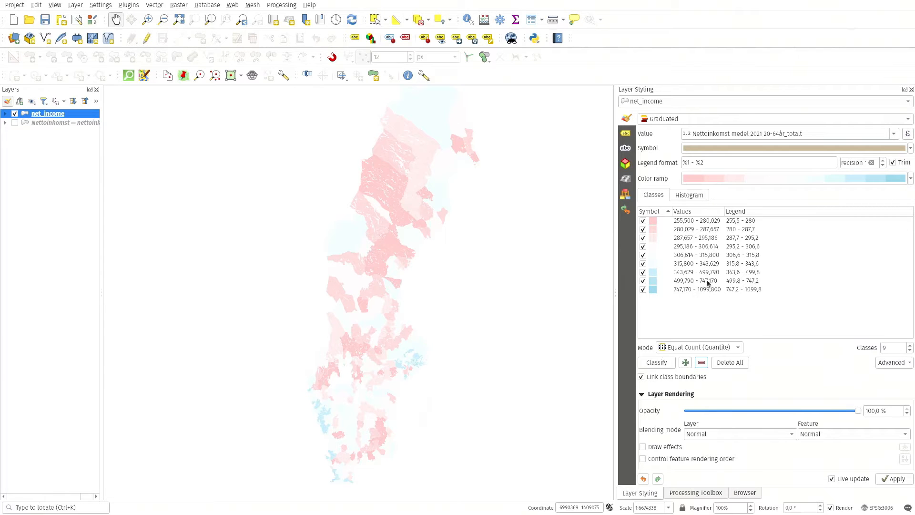
# Set the bounds of the second-highest income class to a lower value of 500 and an upper value of 750
pyautogui.click(687, 282)
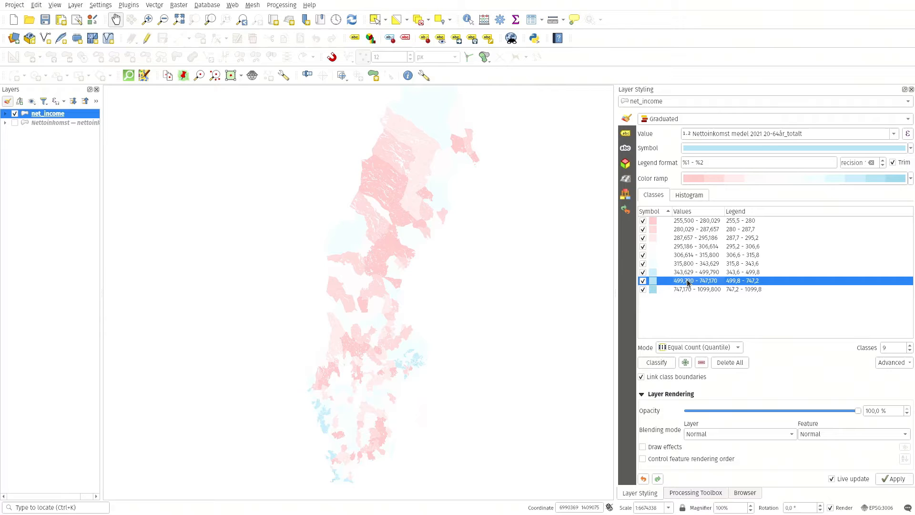
pyautogui.doubleClick(686, 282)
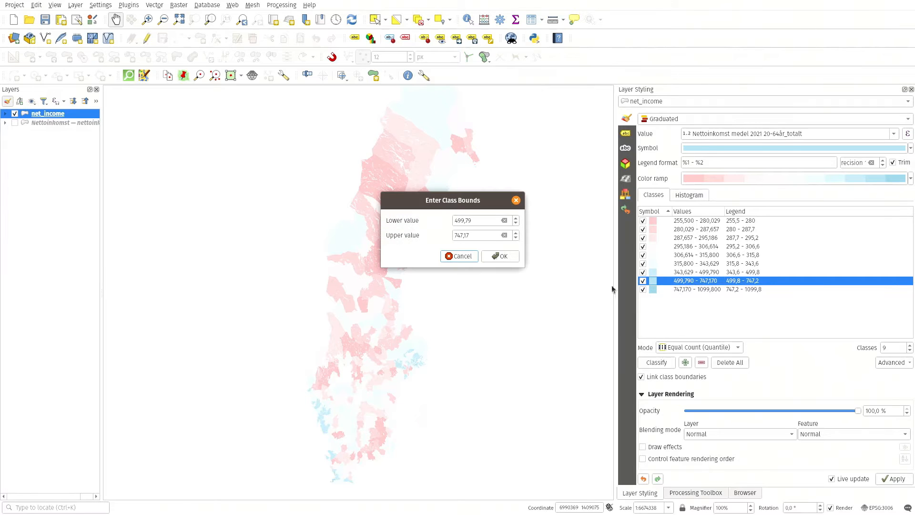
pyautogui.moveTo(478, 220); pyautogui.dragTo(442, 213)
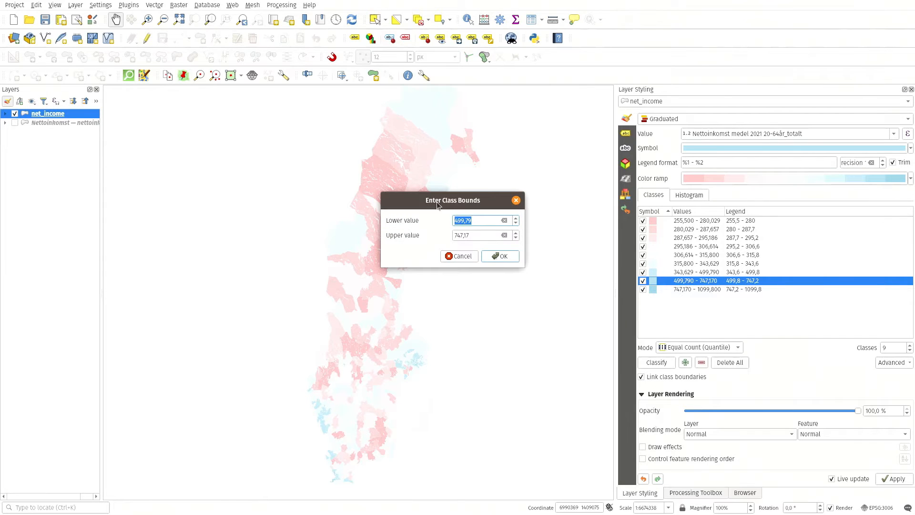
pyautogui.write('500')
pyautogui.press('Tab')
pyautogui.write('74')
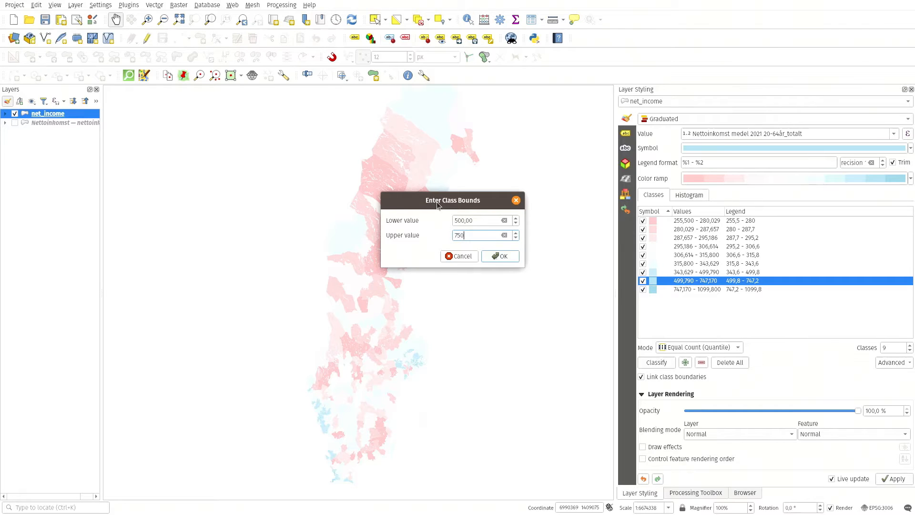
pyautogui.write('0')
pyautogui.press('Return')
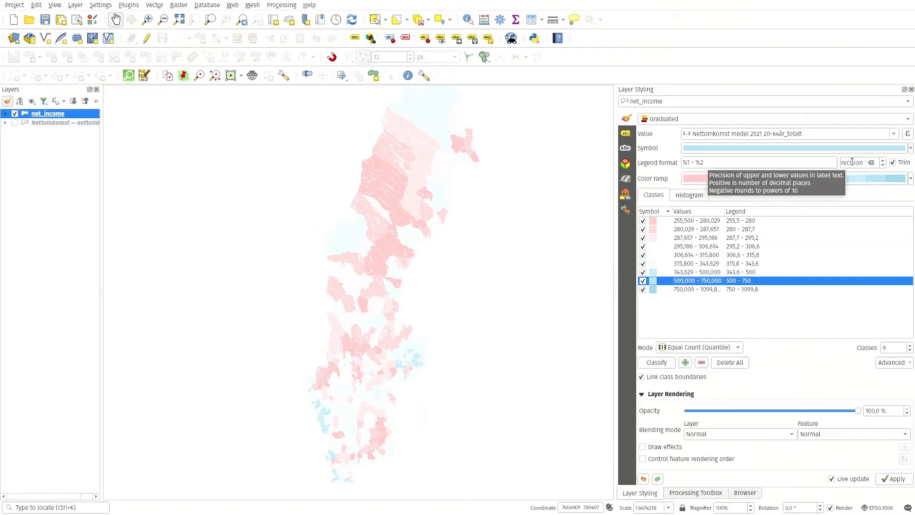
# Try a legend precision of 4, then lower it to -1 to round the class labels to tens
pyautogui.click(883, 160)
pyautogui.click(883, 161)
pyautogui.click(884, 160)
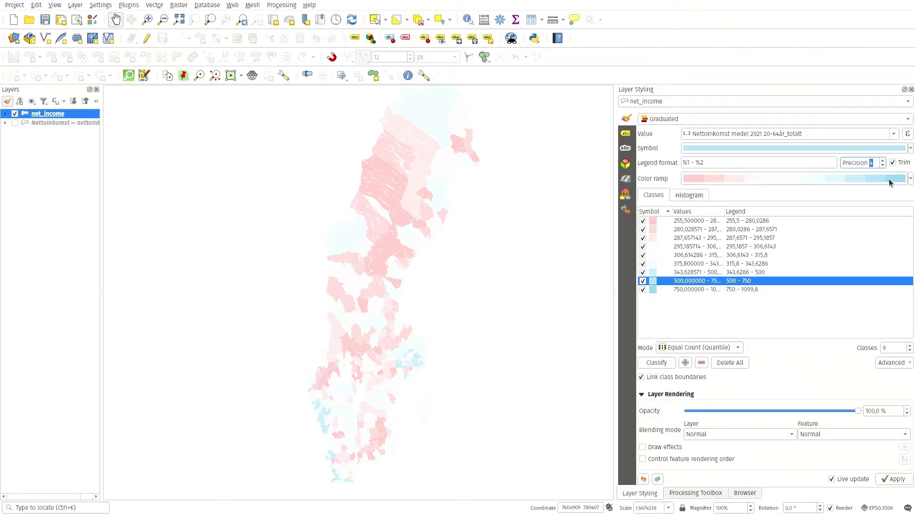
pyautogui.click(883, 165)
pyautogui.click(883, 165)
pyautogui.click(883, 165)
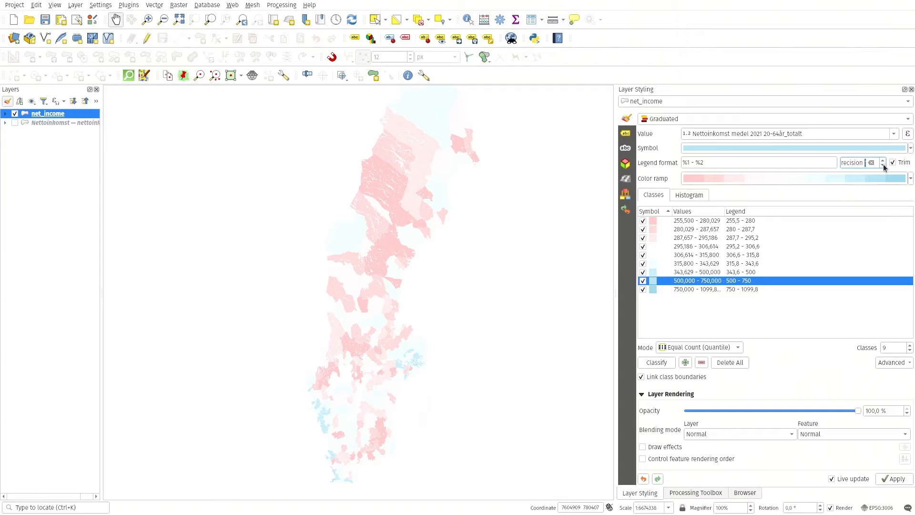
pyautogui.click(883, 165)
pyautogui.click(882, 165)
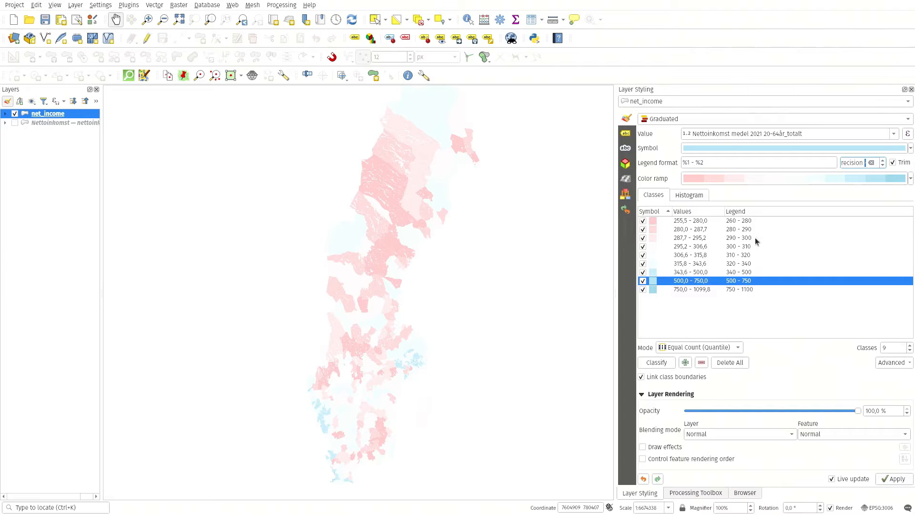
# Change the legend format to "%1 - %2 tkr" and sort the classes from highest to lowest values
pyautogui.click(734, 162)
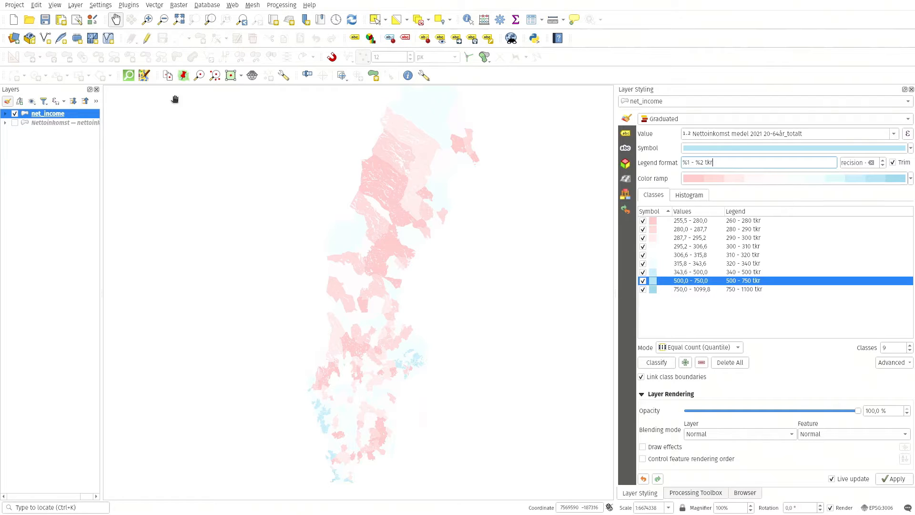
pyautogui.click(4, 114)
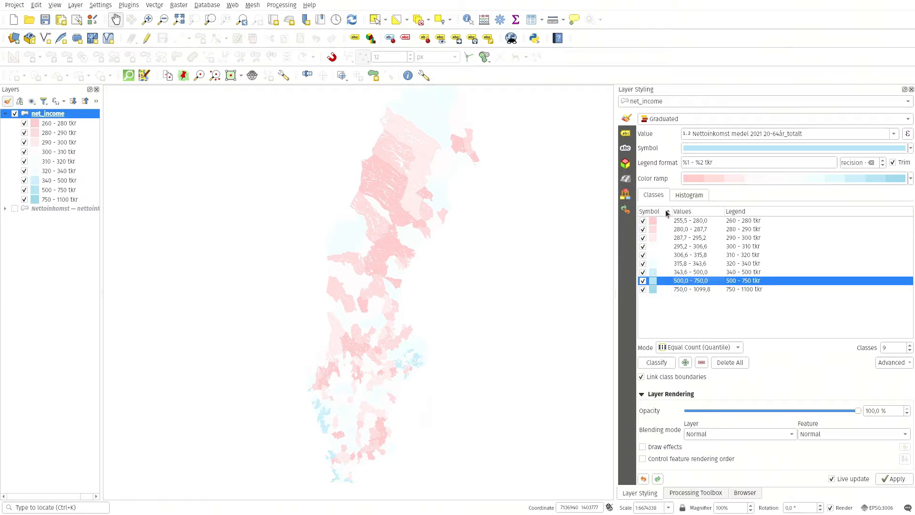
pyautogui.click(703, 211)
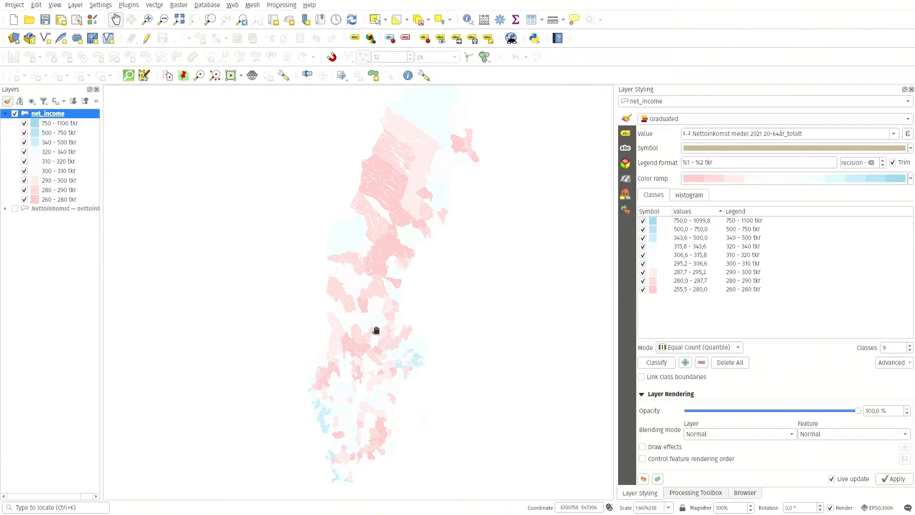
# Enable draw effects on the net_income layer and add a drop shadow with 24.7 % opacity
pyautogui.moveTo(335, 343); pyautogui.dragTo(307, 362)
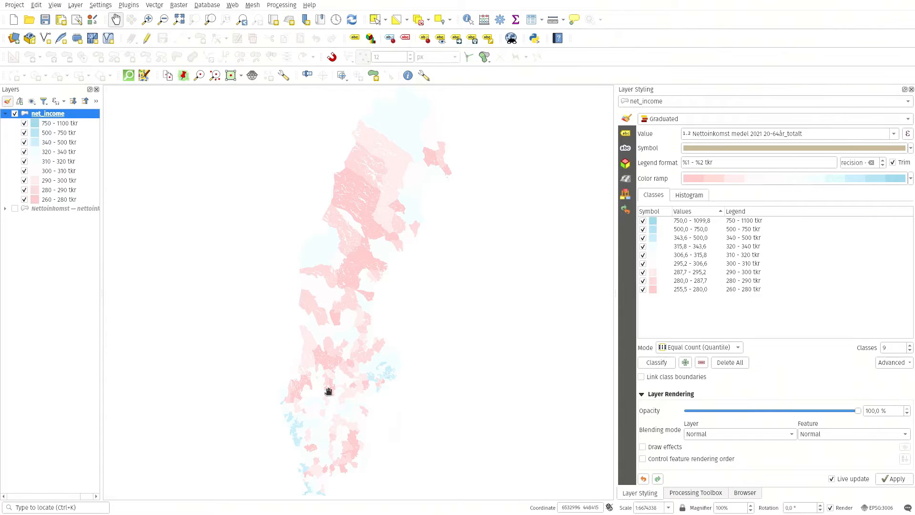
pyautogui.click(343, 343)
pyautogui.moveTo(343, 343); pyautogui.dragTo(347, 341)
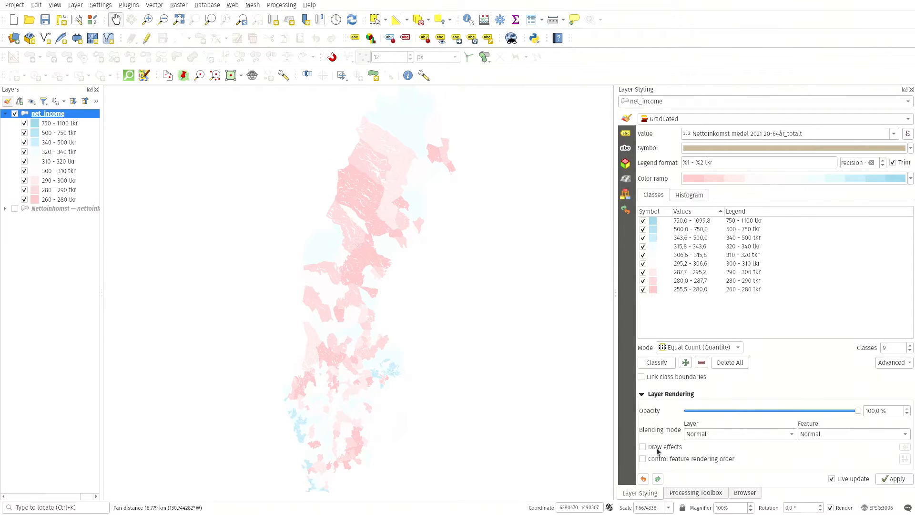
pyautogui.click(643, 447)
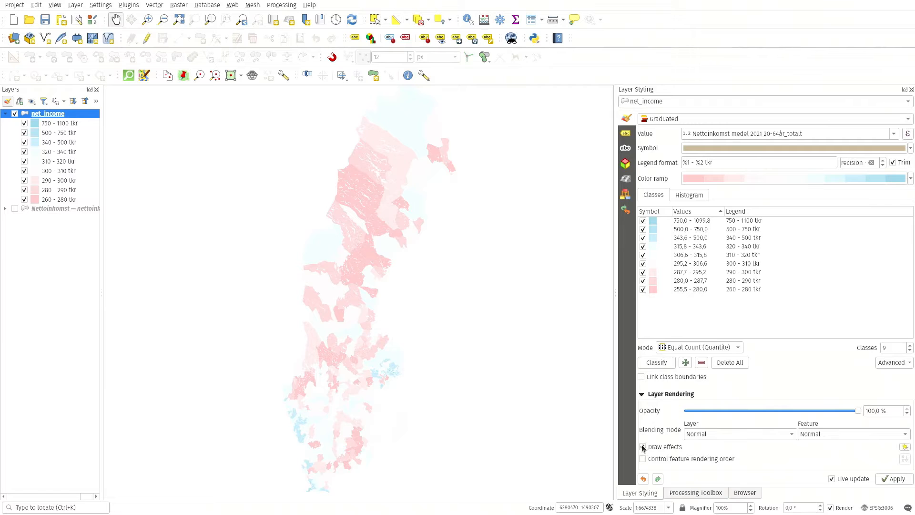
pyautogui.click(905, 447)
pyautogui.click(720, 164)
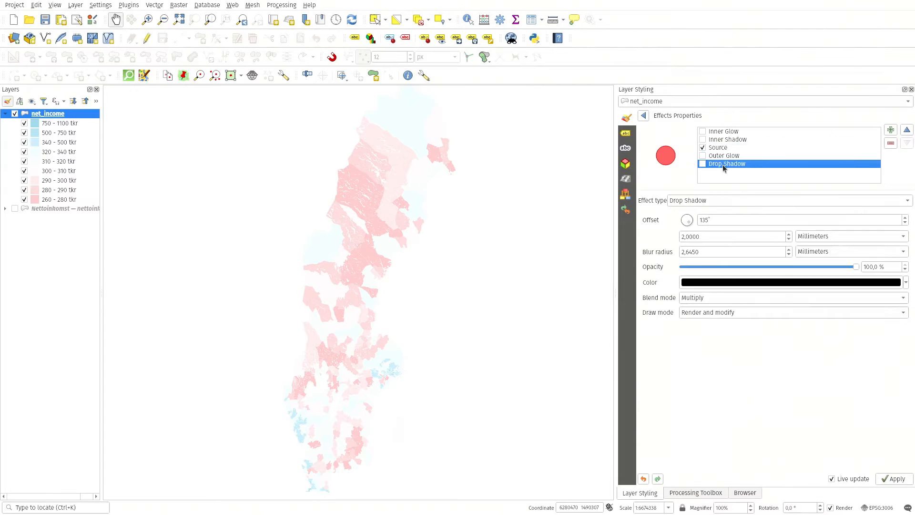
pyautogui.click(703, 163)
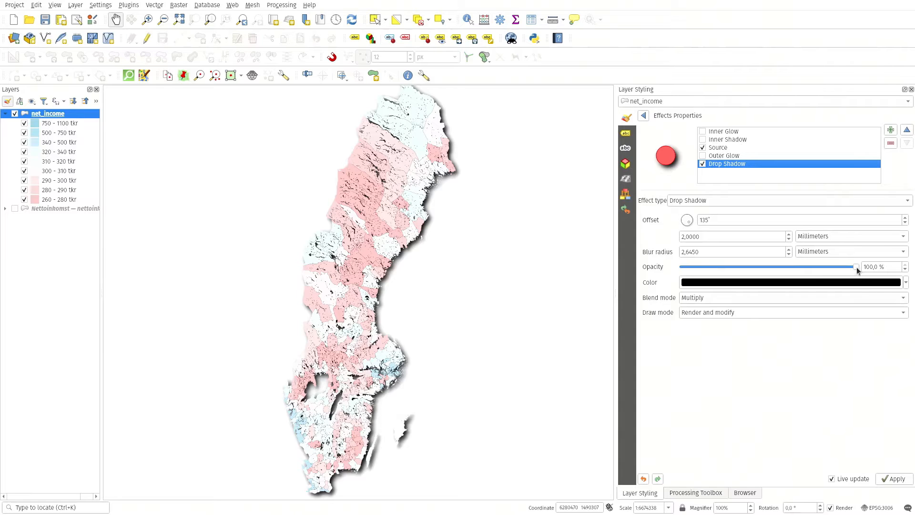
pyautogui.moveTo(857, 270); pyautogui.dragTo(727, 269)
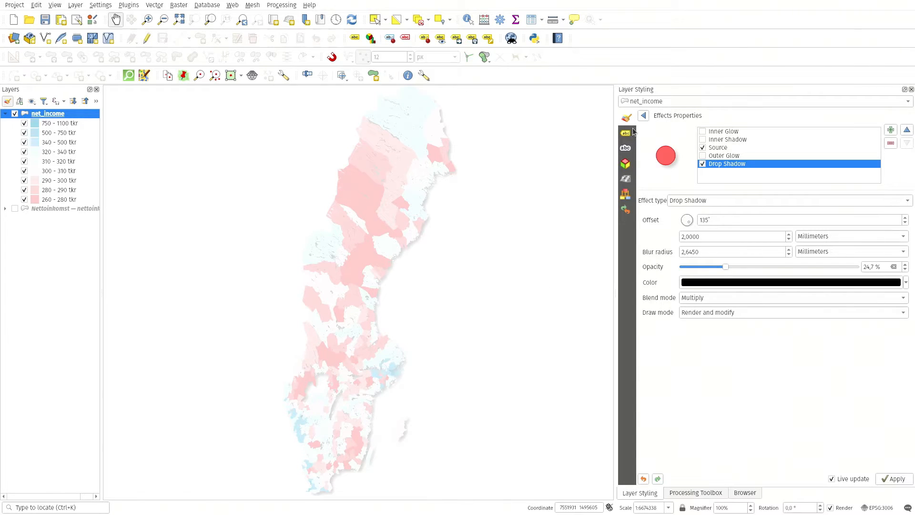
pyautogui.click(642, 116)
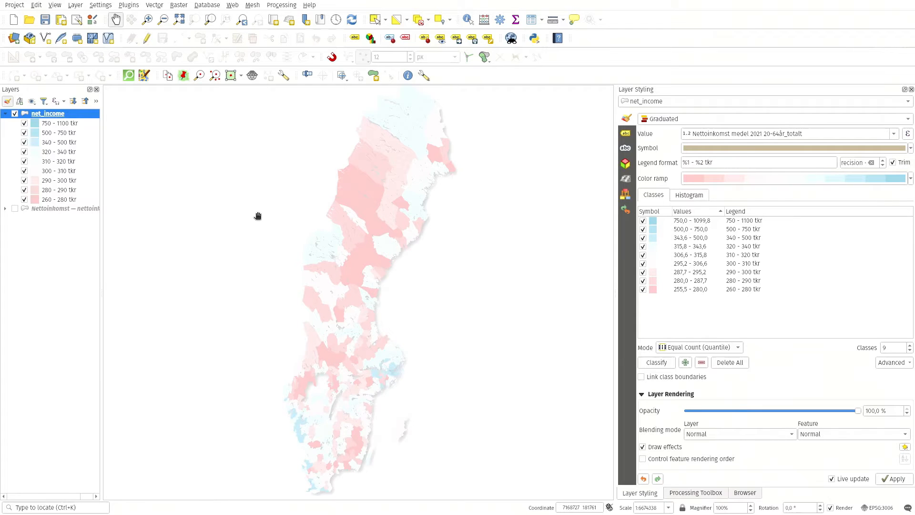
# Create a new print layout titled "A4 Income"
pyautogui.hotkey('ctrl', 'p')
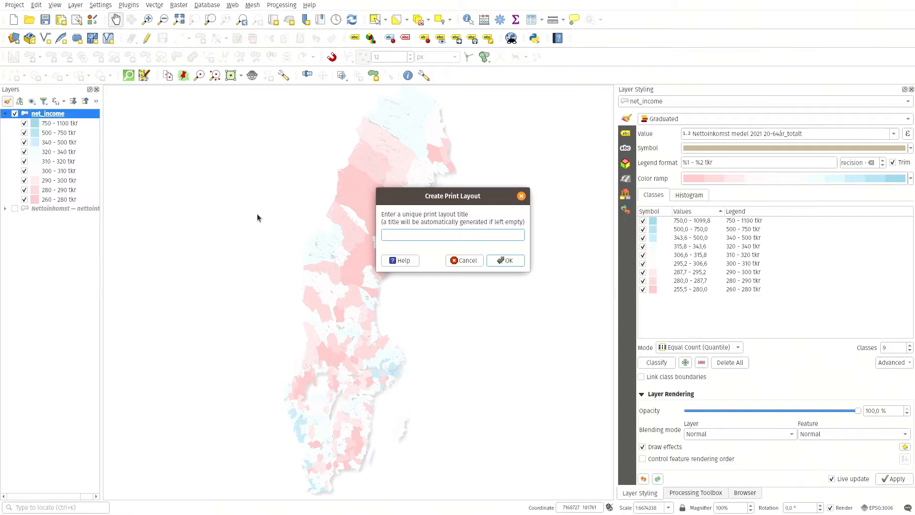
pyautogui.write('A4')
pyautogui.write('P')
pyautogui.click(507, 260)
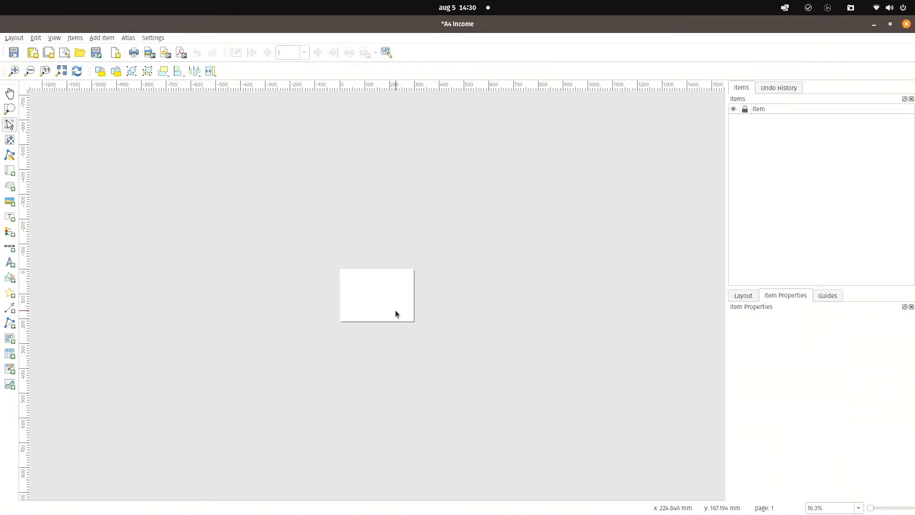
# Set the layout page's orientation to Portrait and fit the whole page in view
pyautogui.rightClick(384, 304)
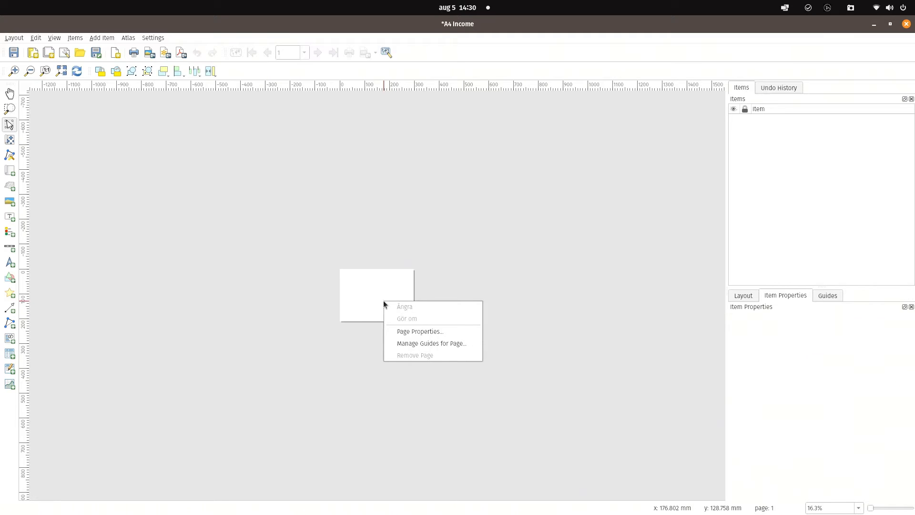
pyautogui.click(416, 329)
pyautogui.click(805, 356)
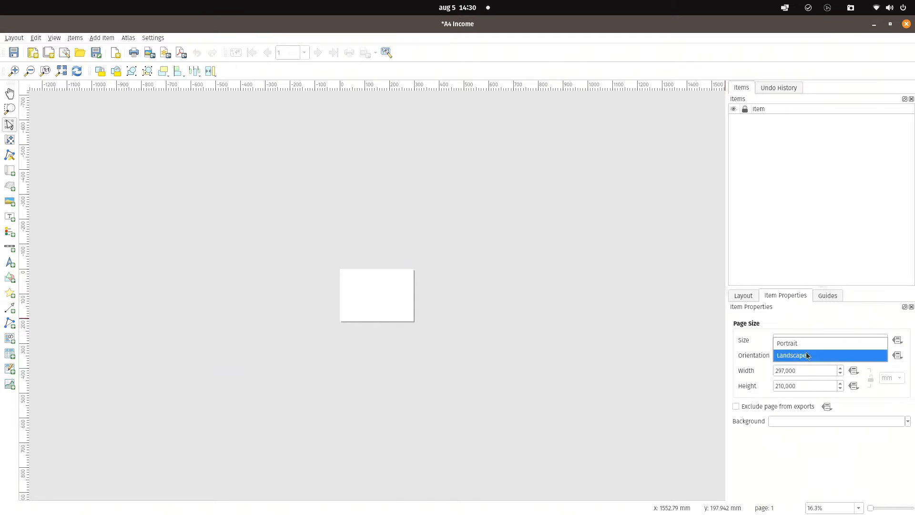
pyautogui.click(803, 343)
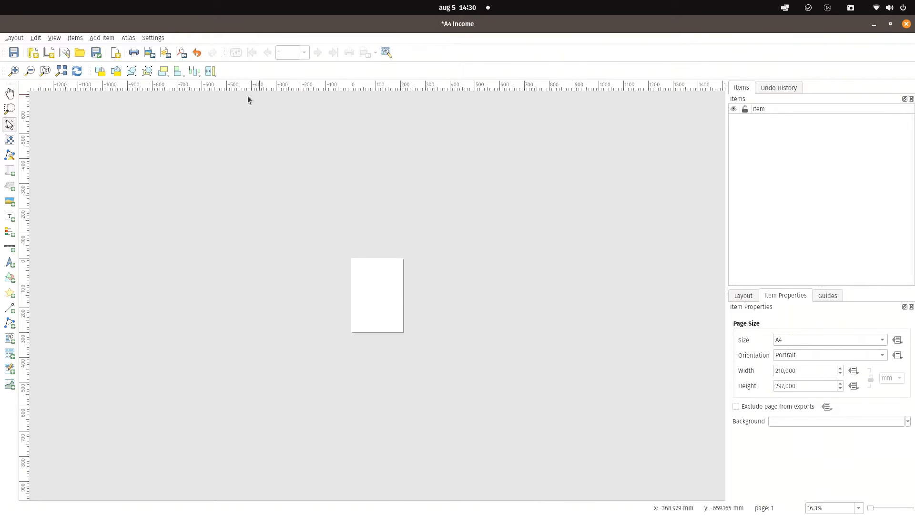
pyautogui.click(60, 72)
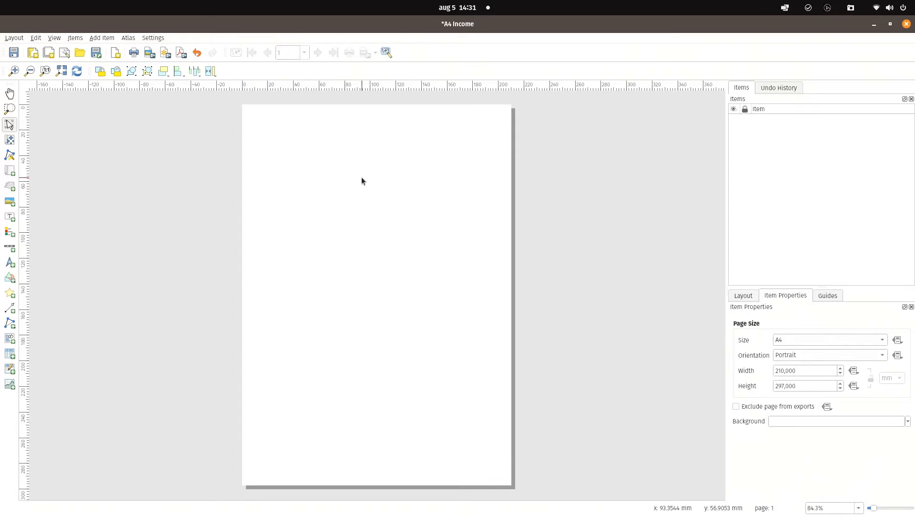
# Add a map item that covers the entire A4 page
pyautogui.click(10, 171)
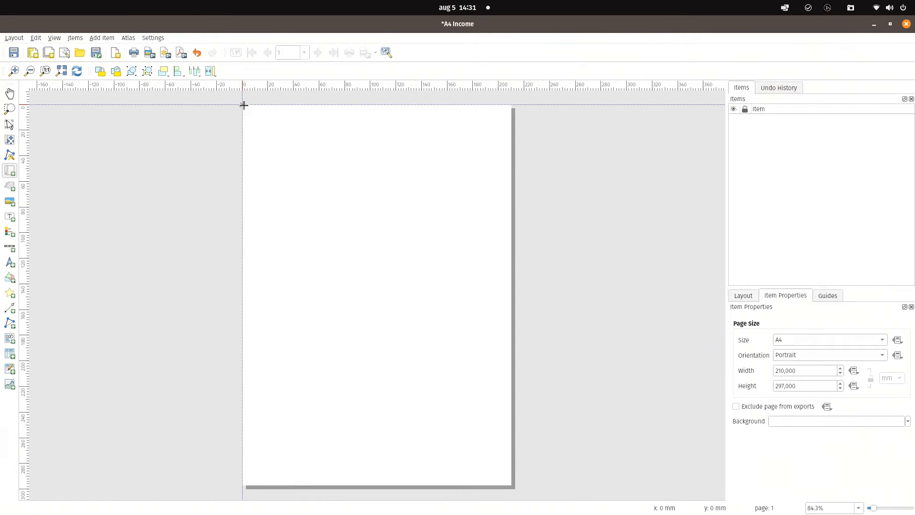
pyautogui.moveTo(243, 105)
pyautogui.mouseDown()
pyautogui.moveTo(516, 449)
pyautogui.moveTo(513, 485)
pyautogui.mouseUp()
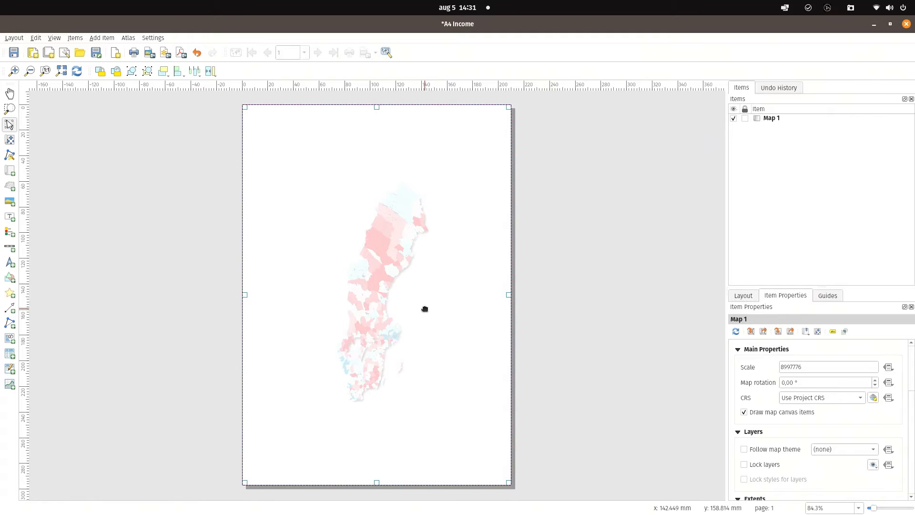
# Enlarge and centre the map content at scale 5741848 so all of Sweden fills the page, and lock the map item
pyautogui.press('c')
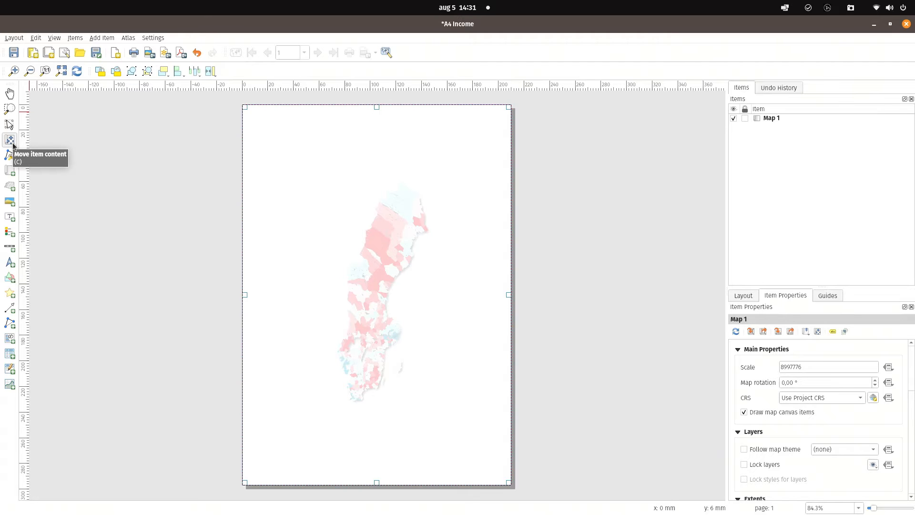
pyautogui.moveTo(374, 295)
pyautogui.mouseDown()
pyautogui.moveTo(389, 299)
pyautogui.moveTo(341, 299)
pyautogui.moveTo(351, 288)
pyautogui.moveTo(372, 304)
pyautogui.mouseUp()
pyautogui.scroll(3, 371, 304)
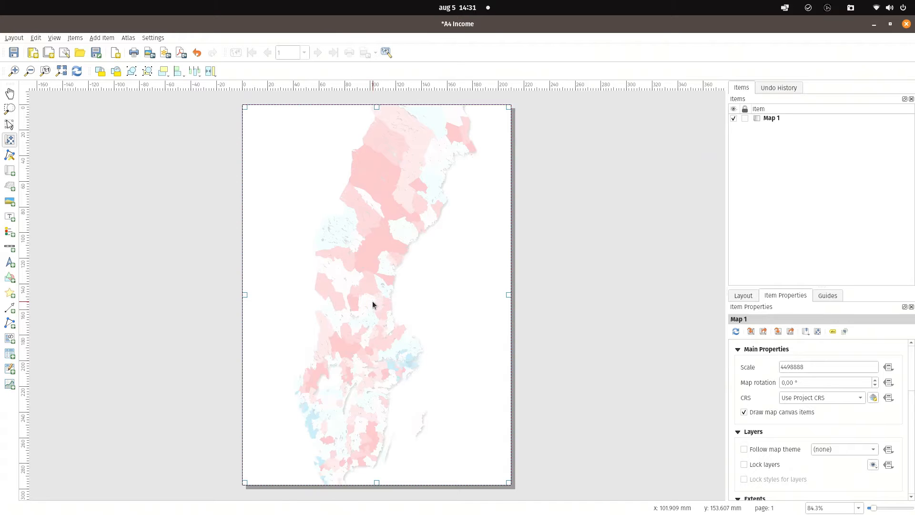
pyautogui.scroll(-1, 371, 302)
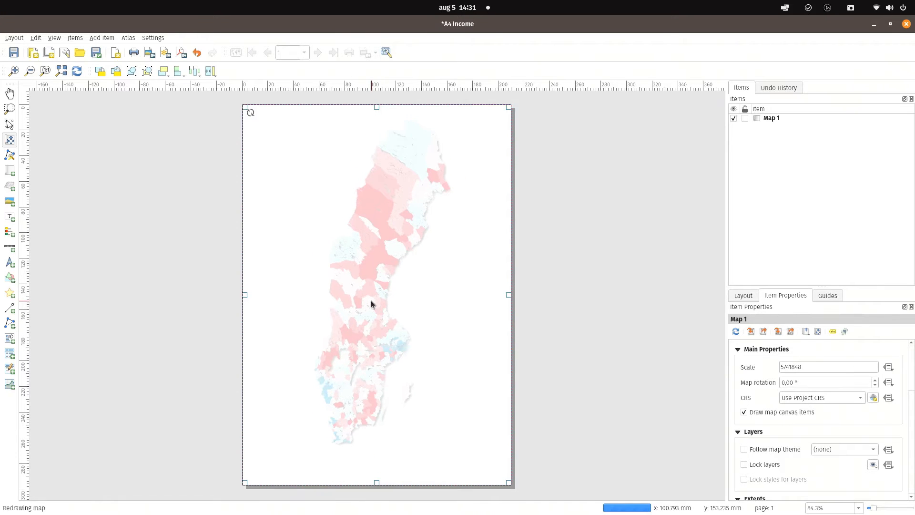
pyautogui.scroll(-1, 373, 305)
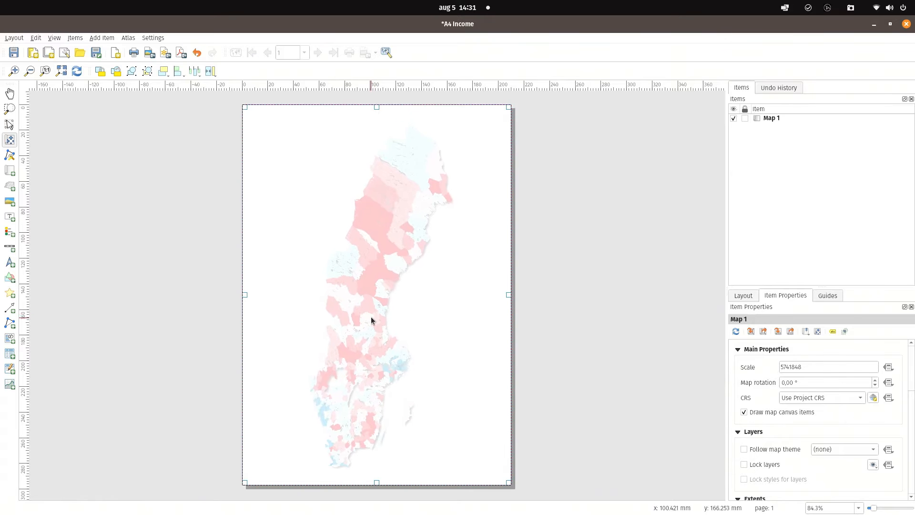
pyautogui.moveTo(374, 315); pyautogui.dragTo(377, 315)
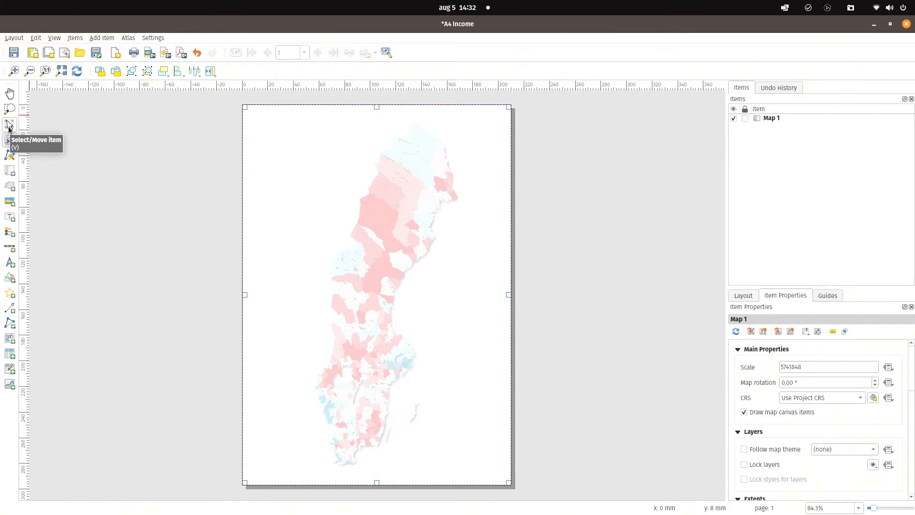
pyautogui.press('v')
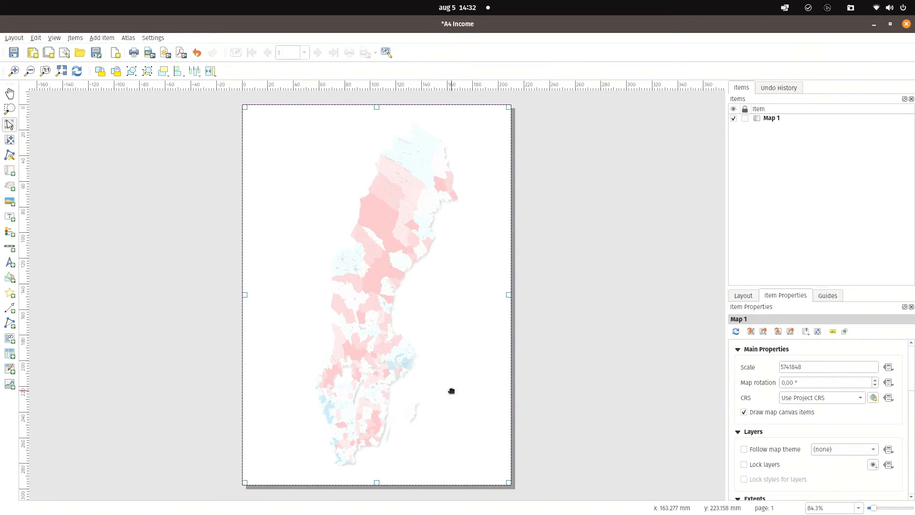
pyautogui.click(745, 118)
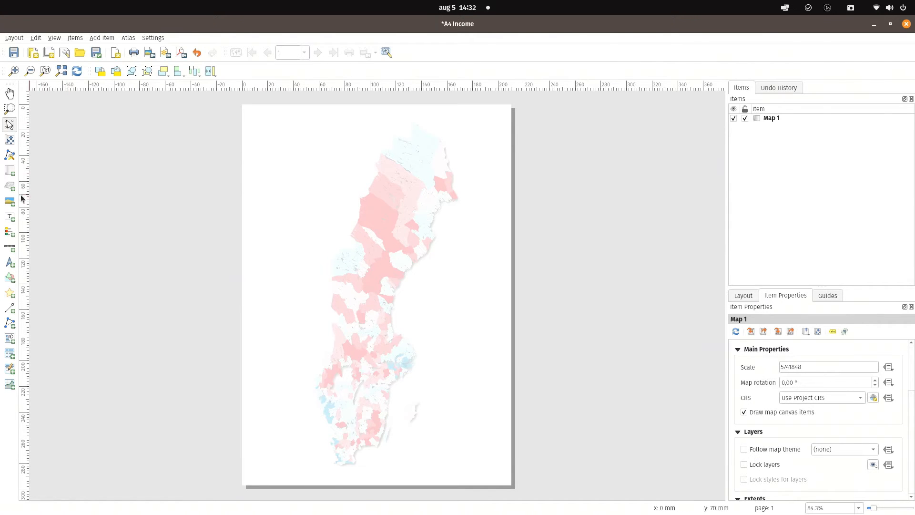
# Add a label beside the page near its upper edge with the text "Net Income"
pyautogui.click(8, 219)
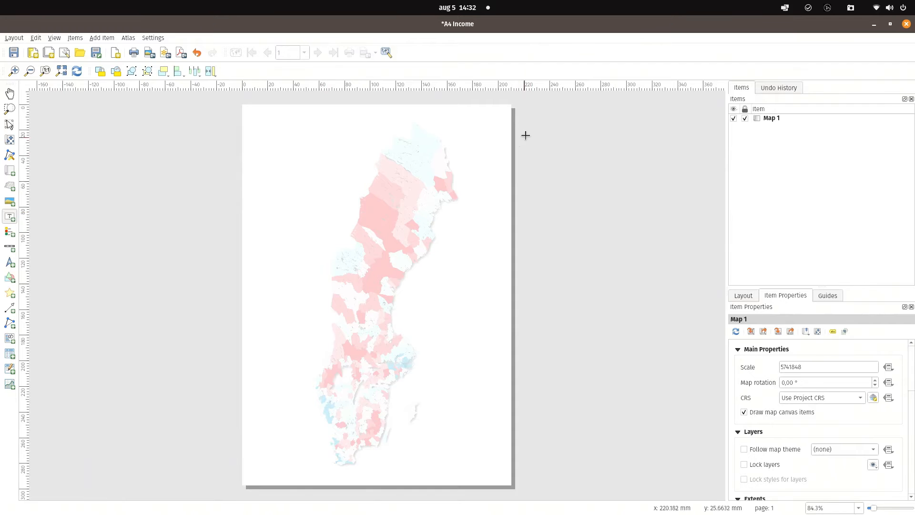
pyautogui.moveTo(527, 127); pyautogui.dragTo(693, 158)
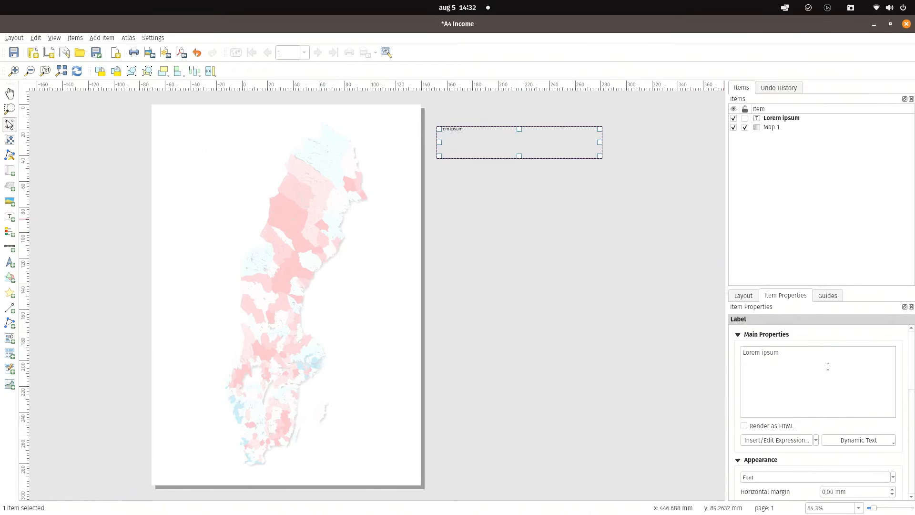
pyautogui.moveTo(804, 370); pyautogui.dragTo(676, 330)
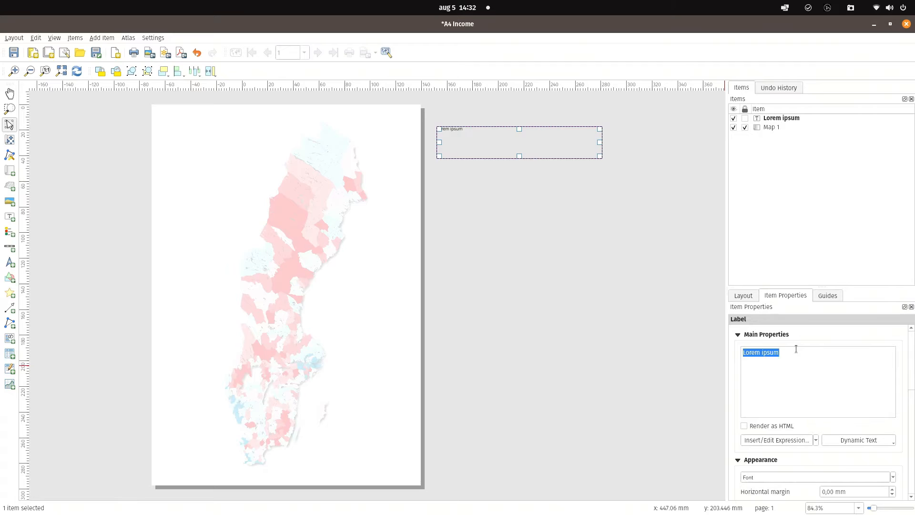
pyautogui.write('Net Income')
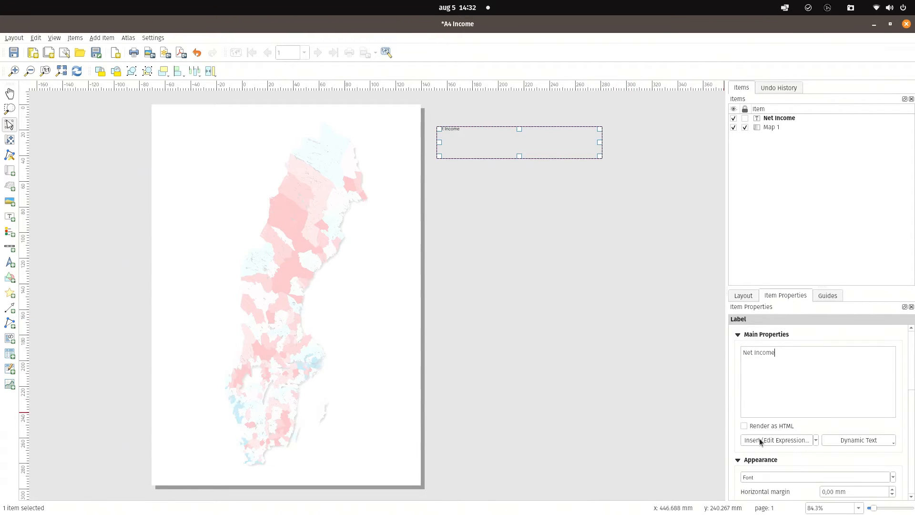
# Enlarge the font size of the "Net Income" label to make it a large heading
pyautogui.click(776, 475)
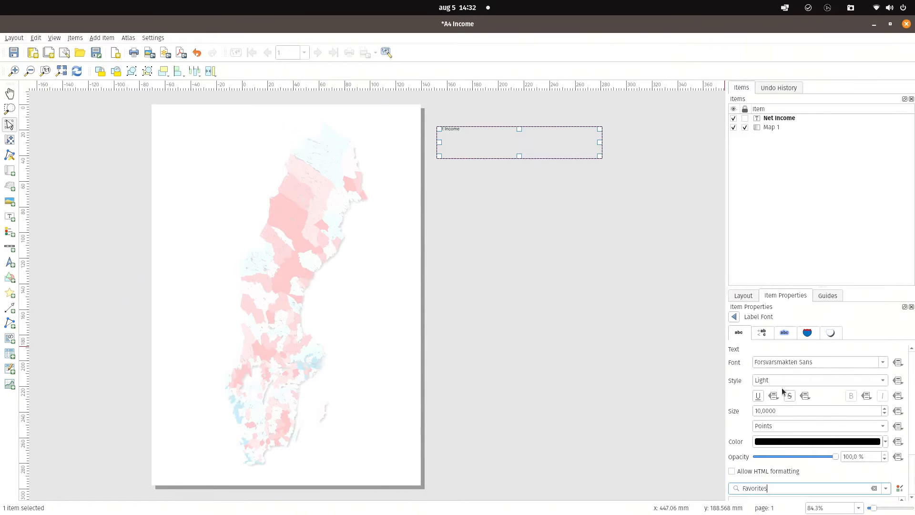
pyautogui.scroll(20, 783, 407)
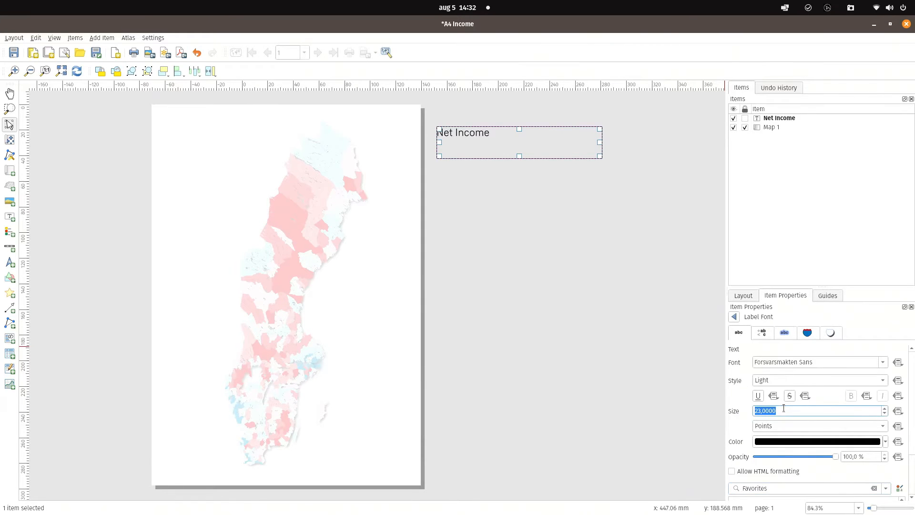
pyautogui.scroll(5, 784, 408)
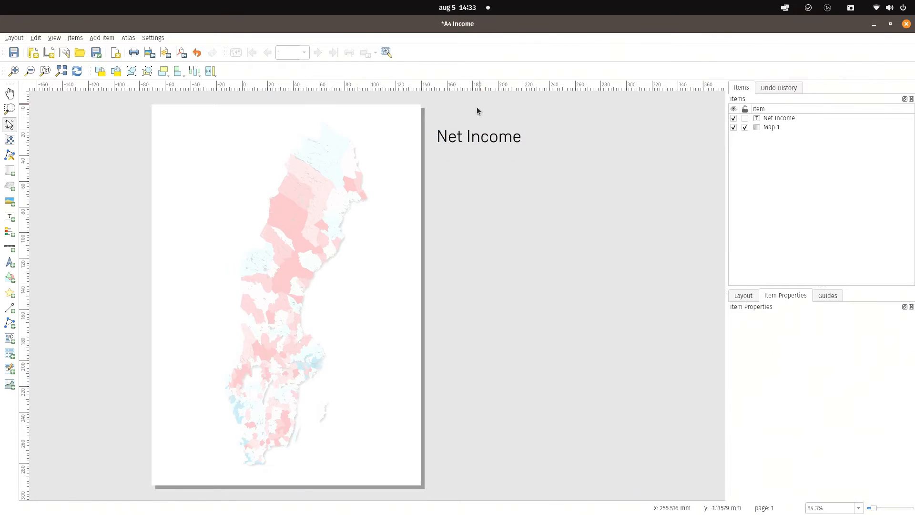
# Move the "Net Income" label slightly upward beside the page and rename its item "Title"
pyautogui.click(476, 137)
pyautogui.moveTo(476, 137); pyautogui.dragTo(504, 134)
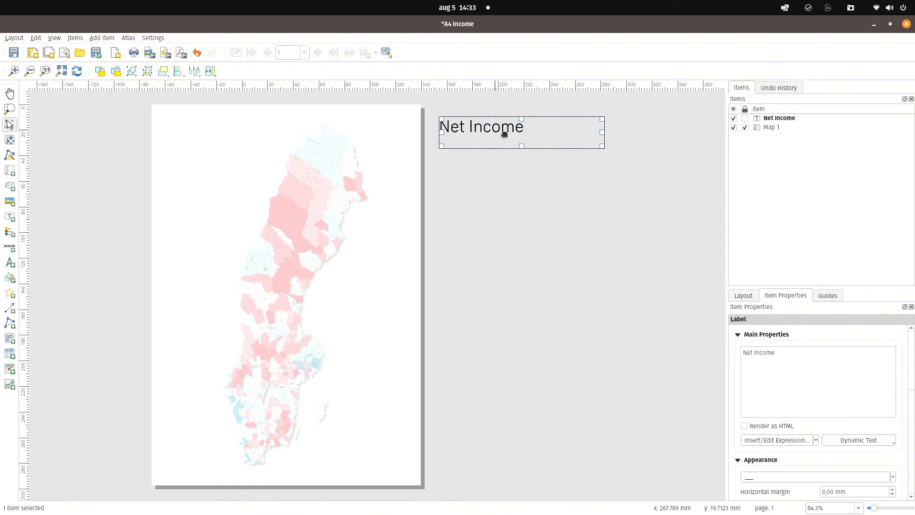
pyautogui.doubleClick(789, 117)
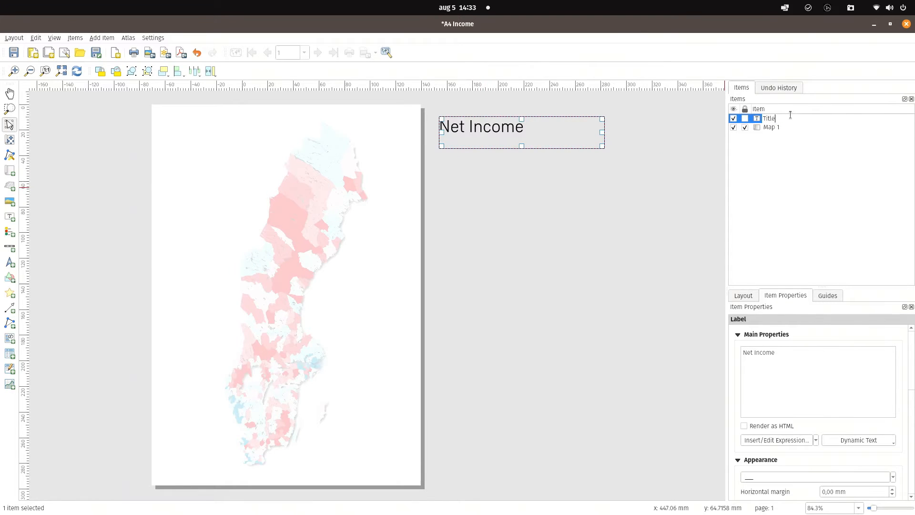
pyautogui.press('Return')
pyautogui.click(507, 255)
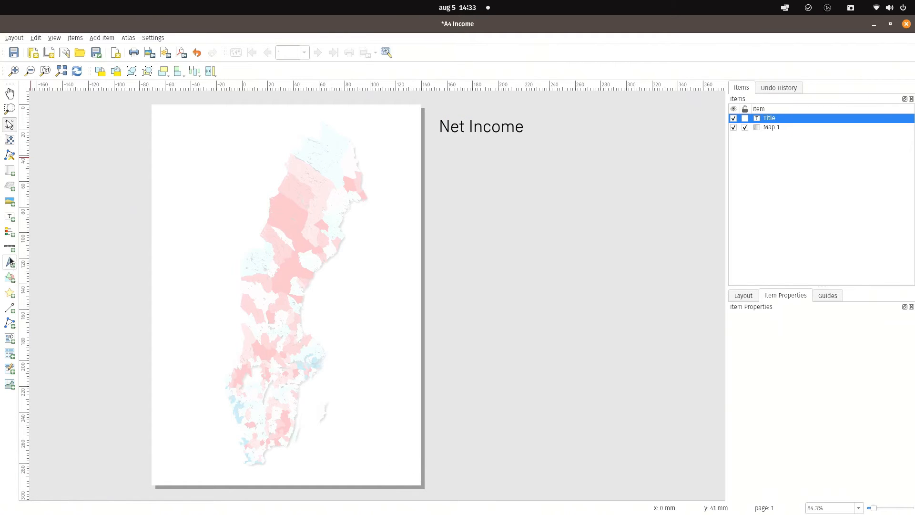
# Draw a tall rectangle shape outside the page, to the right of the title label
pyautogui.click(10, 277)
pyautogui.click(42, 276)
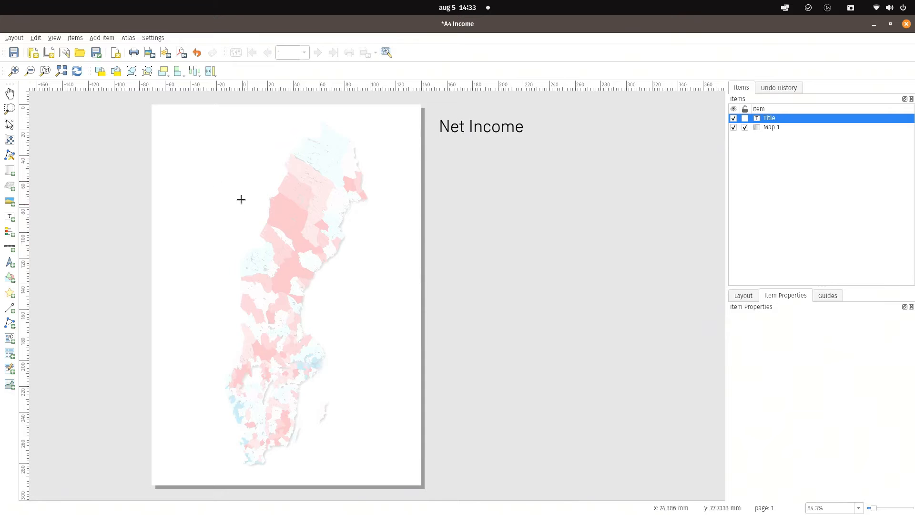
pyautogui.moveTo(542, 114); pyautogui.dragTo(713, 413)
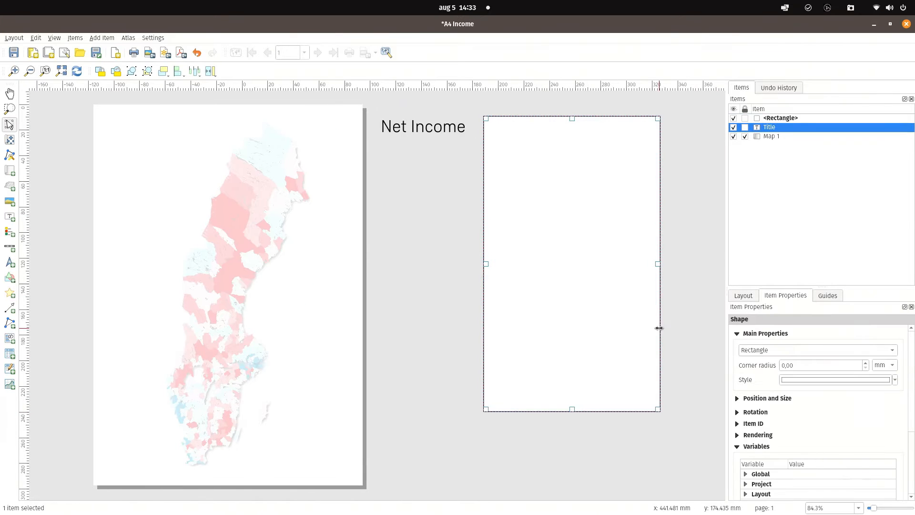
# Change the rectangle's symbol layer type to Outline: Simple Line so it has no fill
pyautogui.scroll(-2, 911, 373)
pyautogui.scroll(2, 901, 380)
pyautogui.click(799, 379)
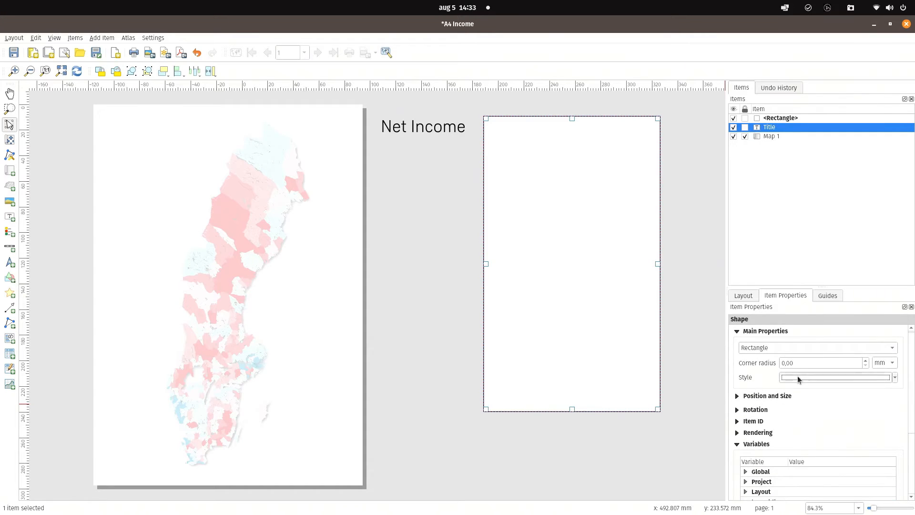
pyautogui.click(834, 339)
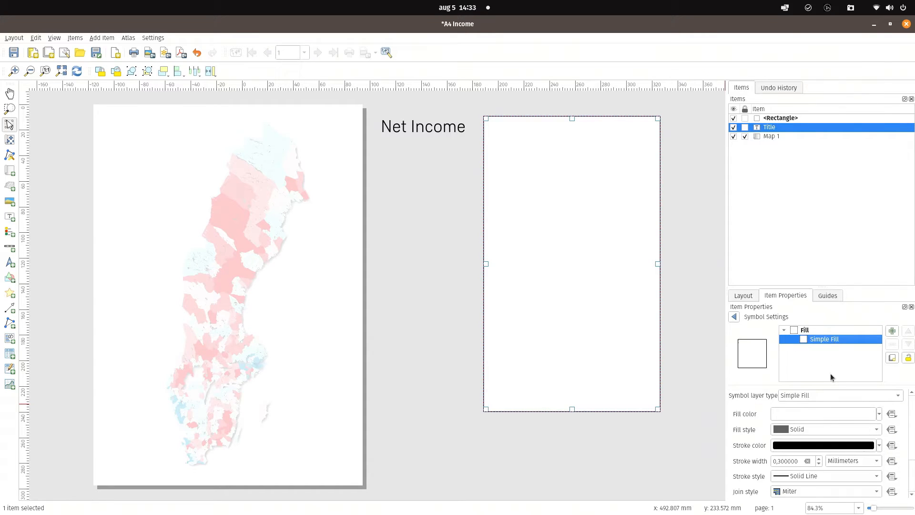
pyautogui.click(806, 396)
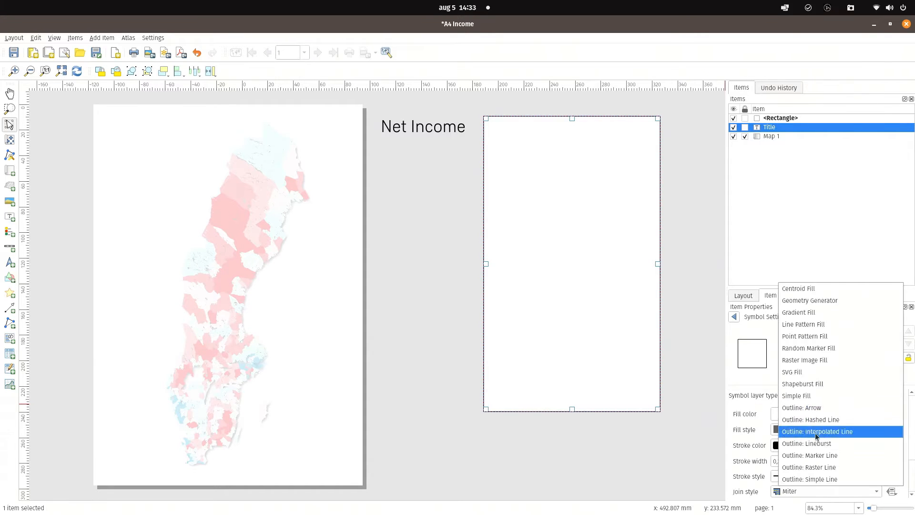
pyautogui.click(820, 480)
pyautogui.click(805, 331)
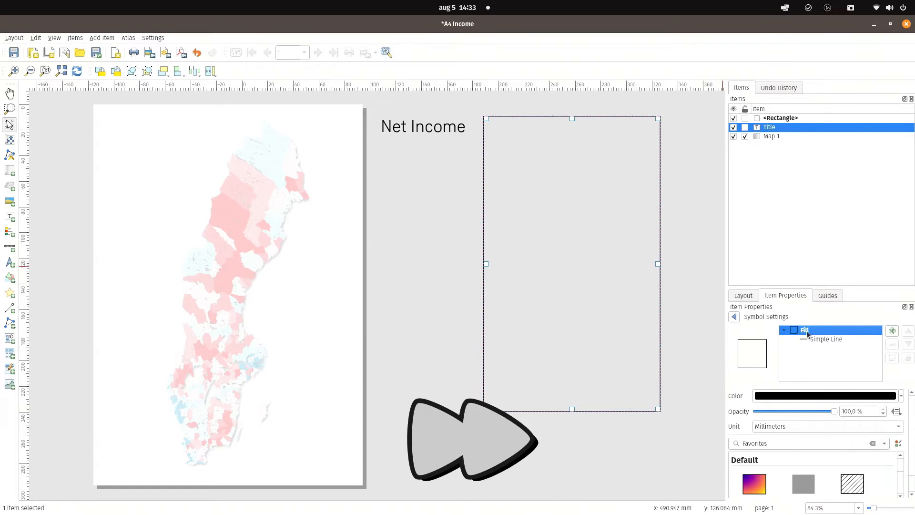
pyautogui.click(734, 316)
# Set the rectangle's corner radius to 4 mm
pyautogui.click(797, 363)
pyautogui.scroll(1, 797, 362)
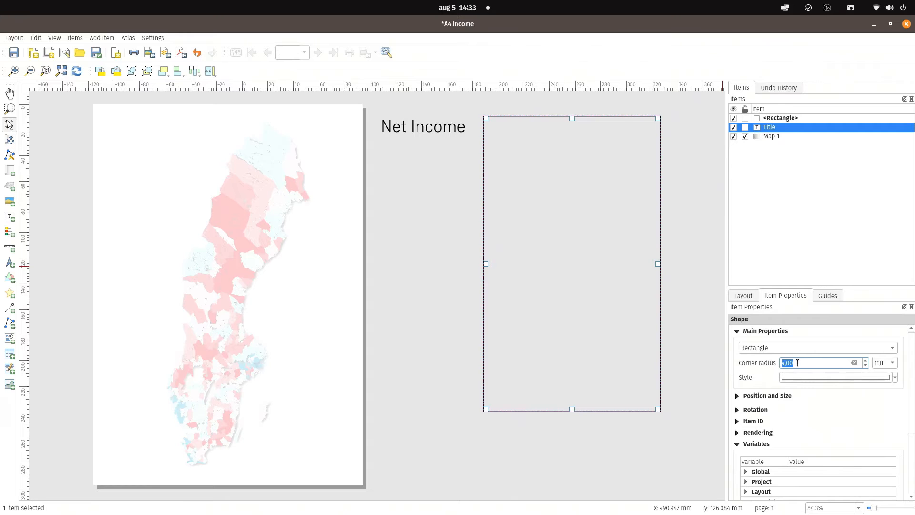
pyautogui.click(689, 364)
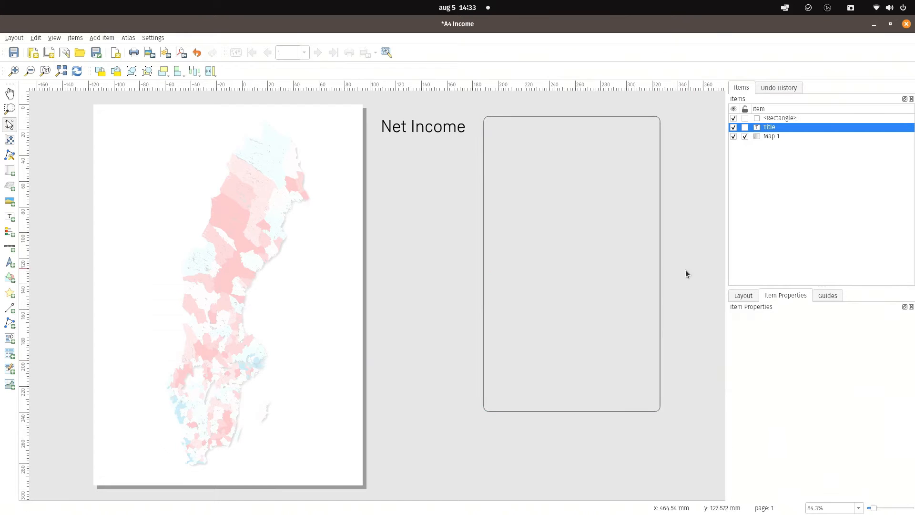
# Widen the rounded rectangle and move it farther right, with its upper edge level with the page's upper edge
pyautogui.click(660, 298)
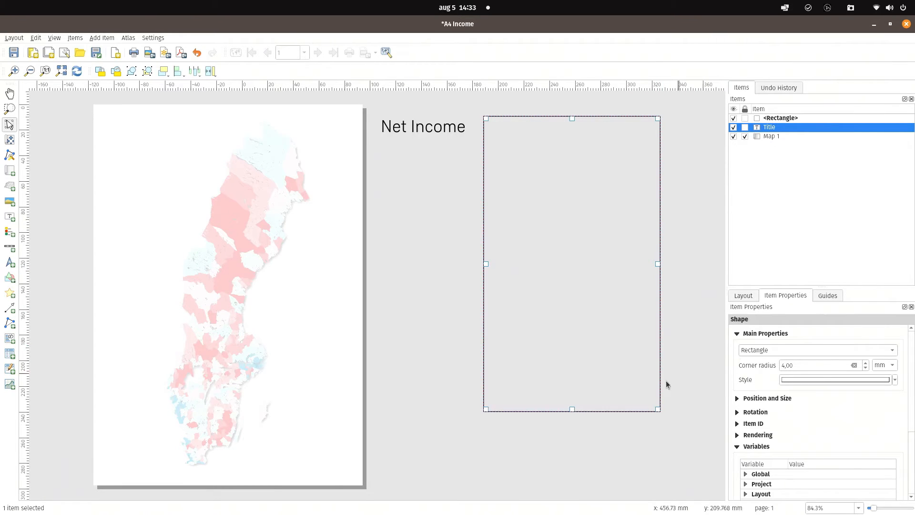
pyautogui.moveTo(658, 348); pyautogui.dragTo(677, 348)
pyautogui.moveTo(582, 319); pyautogui.dragTo(618, 307)
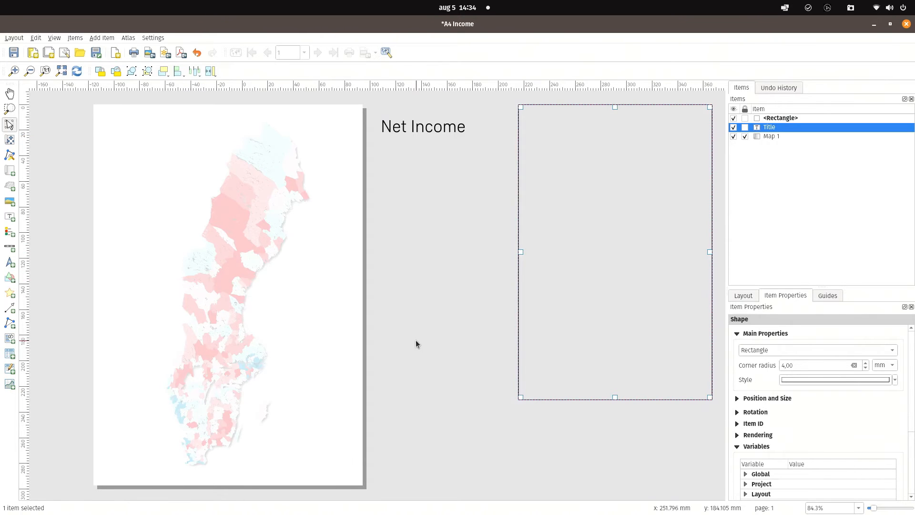
# Switch to the Text Editor and copy the first paragraph, the definition beginning "Nettoinkomst är summan av en persons"
pyautogui.hotkey('alt', 'Tab')
pyautogui.hotkey('alt', 'Tab')
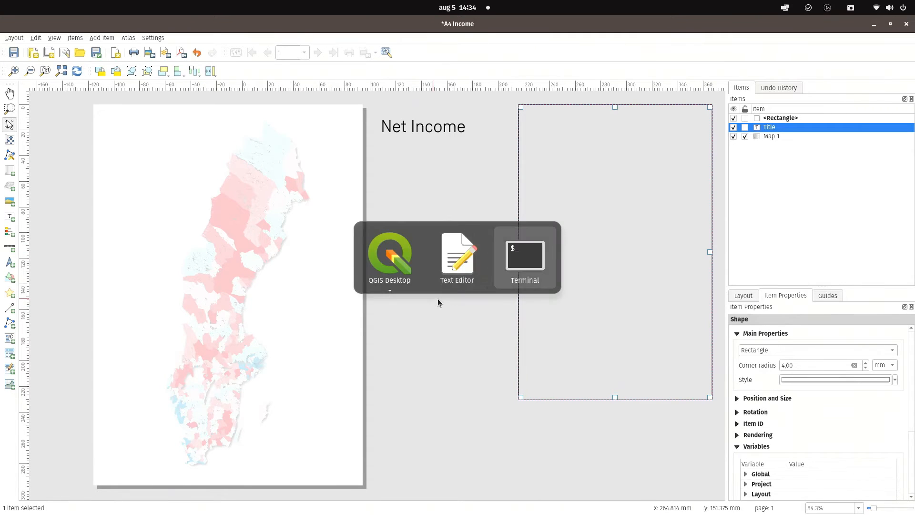
pyautogui.hotkey('alt', 'shift', 'Tab')
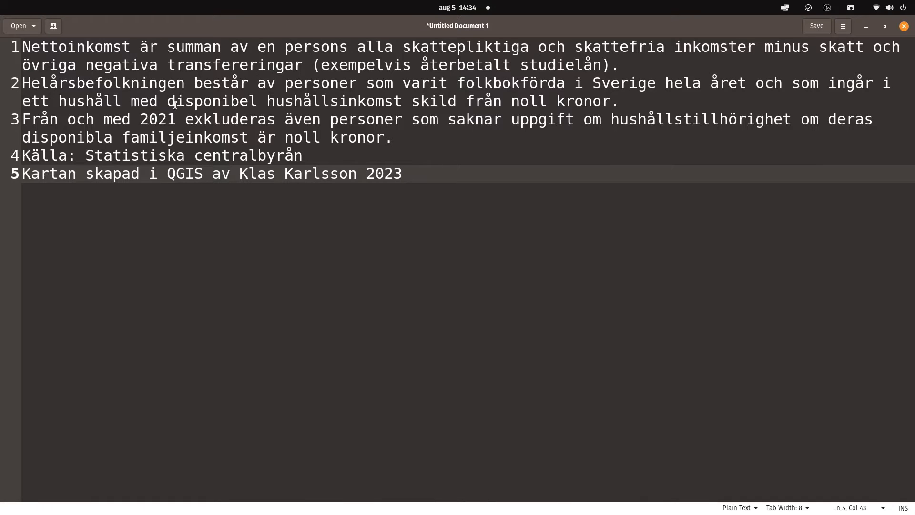
pyautogui.moveTo(24, 45); pyautogui.dragTo(642, 62)
pyautogui.hotkey('ctrl', 'c')
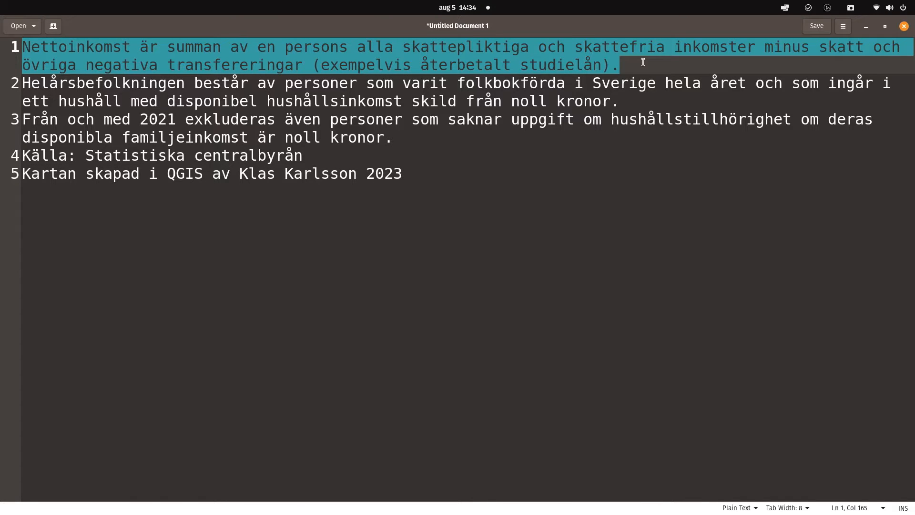
# Return to the QGIS layout, add a label below the title, and replace its text with the copied Nettoinkomst paragraph
pyautogui.hotkey('alt', 'Tab')
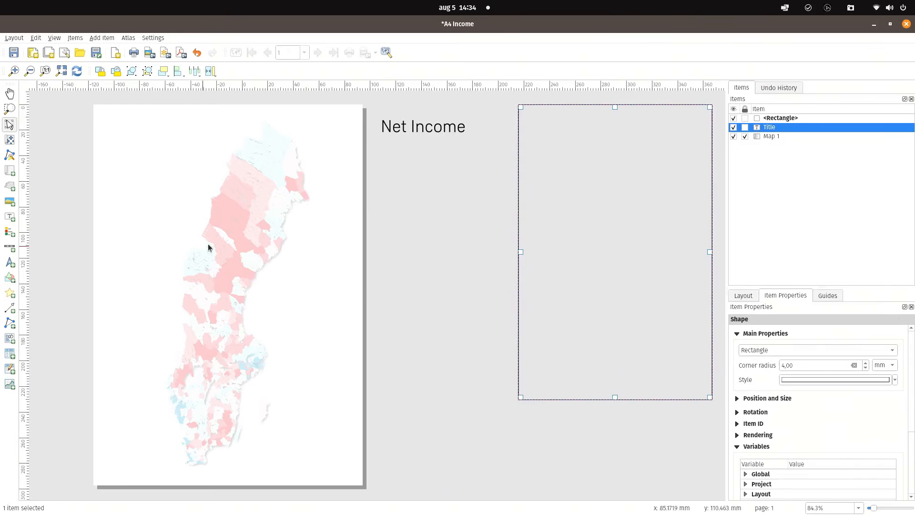
pyautogui.click(9, 217)
pyautogui.moveTo(381, 159); pyautogui.dragTo(503, 222)
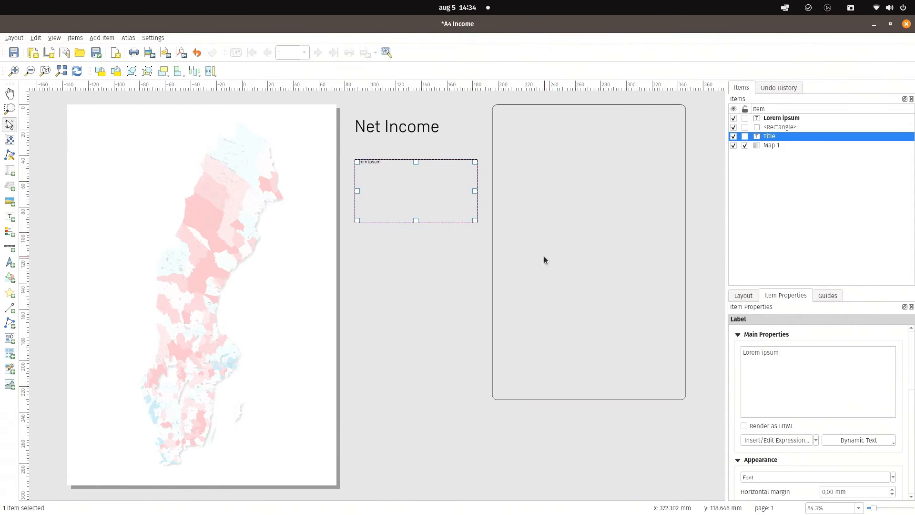
pyautogui.hotkey('ctrl', 'v')
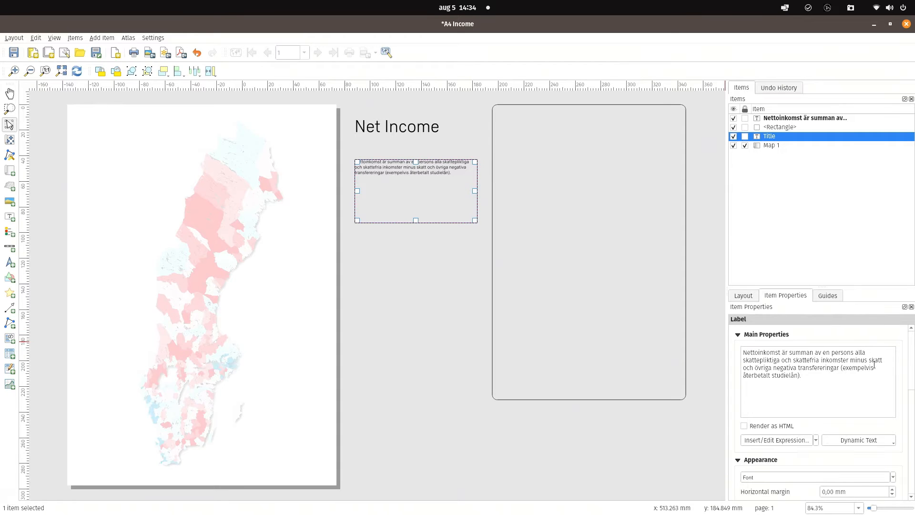
# Add a short label below the Nettoinkomst text and replace its text with the Helårsbefolkningen paragraph copied from the Text Editor
pyautogui.click(407, 284)
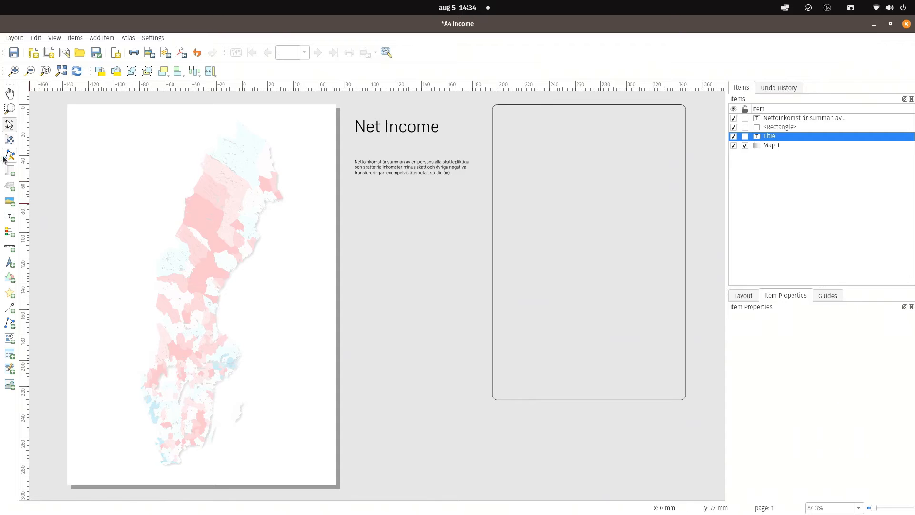
pyautogui.click(8, 217)
pyautogui.moveTo(355, 208)
pyautogui.mouseDown()
pyautogui.moveTo(376, 235)
pyautogui.moveTo(476, 273)
pyautogui.mouseUp()
pyautogui.hotkey('alt', 'Tab')
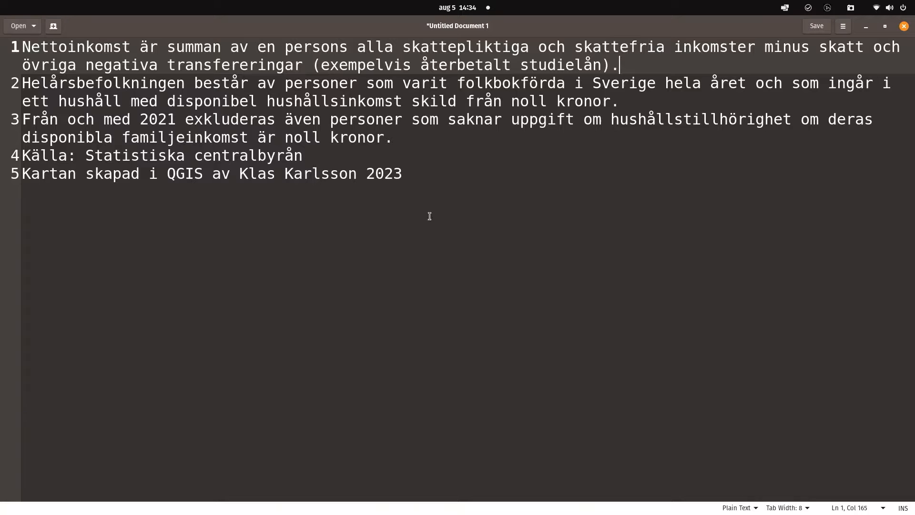
pyautogui.click(15, 83)
pyautogui.hotkey('ctrl', 'c')
pyautogui.hotkey('alt', 'Tab')
pyautogui.hotkey('ctrl', 'a')
pyautogui.hotkey('ctrl', 'v')
pyautogui.moveTo(416, 272); pyautogui.dragTo(415, 236)
pyautogui.click(411, 304)
# Copy the paragraph beginning "Från och med 2021" from the Text Editor into a new label below the Helårsbefolkningen text
pyautogui.hotkey('alt', 'Tab')
pyautogui.moveTo(22, 119); pyautogui.dragTo(395, 138)
pyautogui.hotkey('ctrl', 'c')
pyautogui.hotkey('alt', 'Tab')
pyautogui.click(10, 217)
pyautogui.moveTo(355, 243); pyautogui.dragTo(481, 278)
pyautogui.hotkey('ctrl', 'a')
pyautogui.hotkey('ctrl', 'v')
# Copy the line "Källa: Statistiska centralbyrån" from the Text Editor into a new label below the "Från och med 2021" text
pyautogui.hotkey('alt', 'Tab')
pyautogui.moveTo(302, 158); pyautogui.dragTo(21, 154)
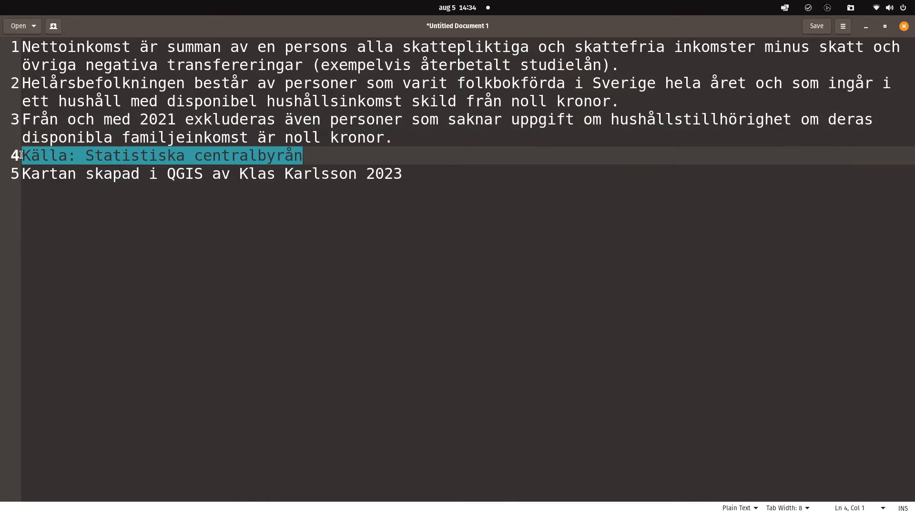
pyautogui.hotkey('ctrl', 'c')
pyautogui.hotkey('alt', 'Tab')
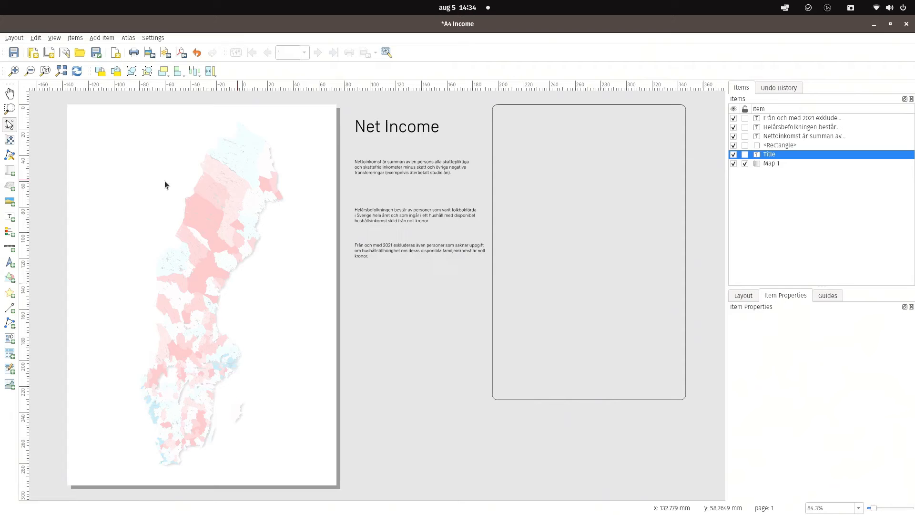
pyautogui.click(10, 217)
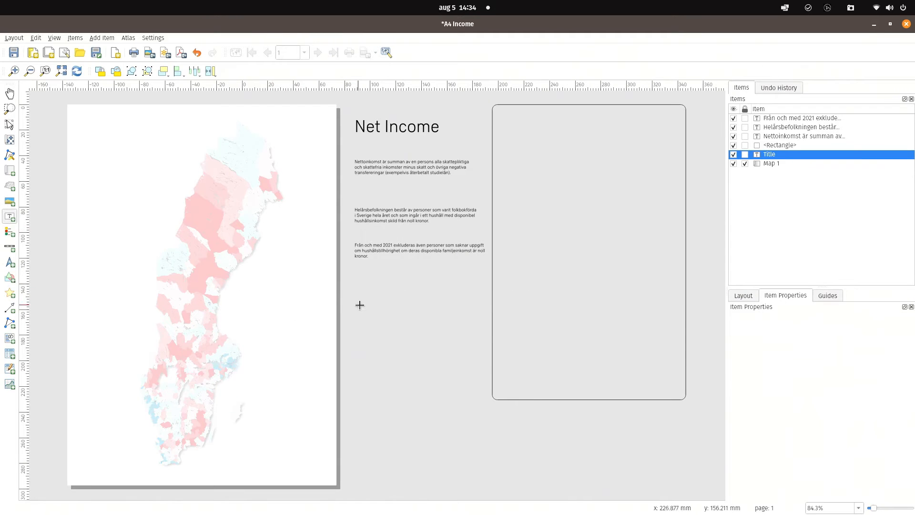
pyautogui.moveTo(354, 285); pyautogui.dragTo(476, 315)
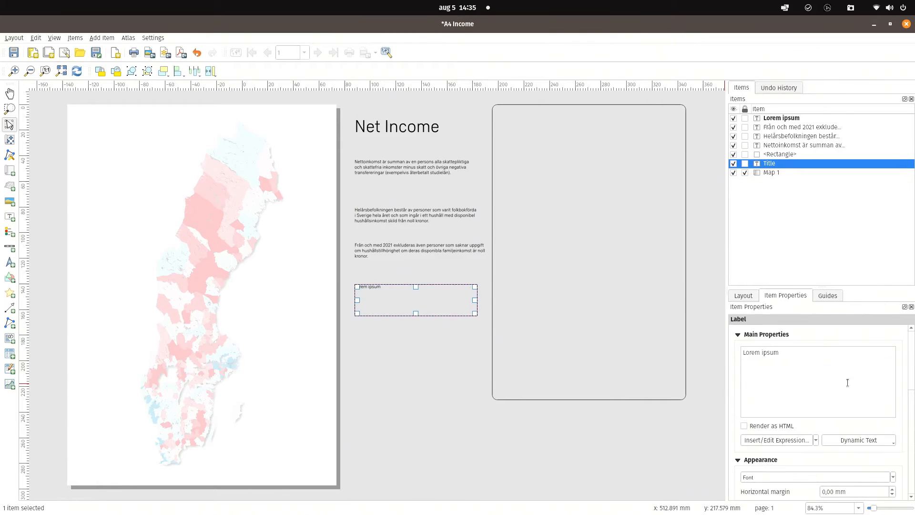
pyautogui.tripleClick(855, 366)
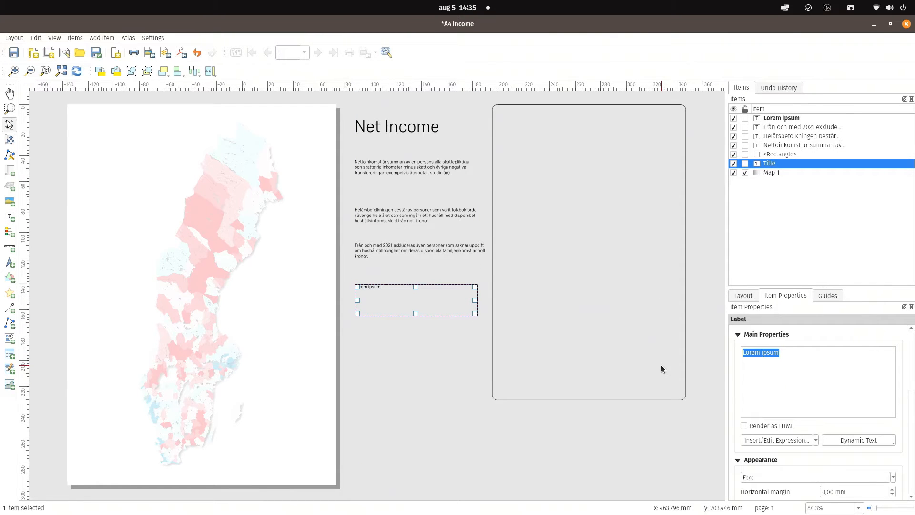
pyautogui.hotkey('ctrl', 'v')
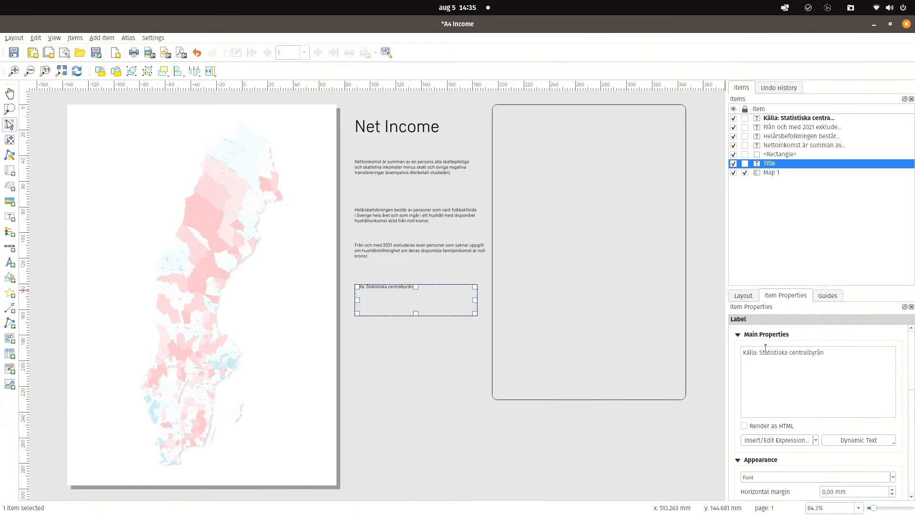
# Replace the word "Källa" with "Source" in the Statistiska centralbyrån label and reduce the label's height
pyautogui.doubleClick(752, 353)
pyautogui.write('Source')
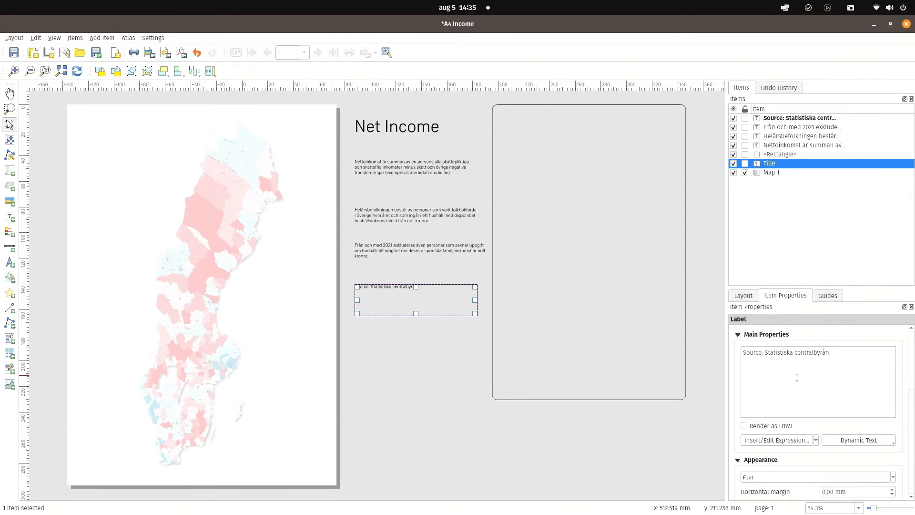
pyautogui.moveTo(415, 313); pyautogui.dragTo(415, 295)
pyautogui.click(415, 336)
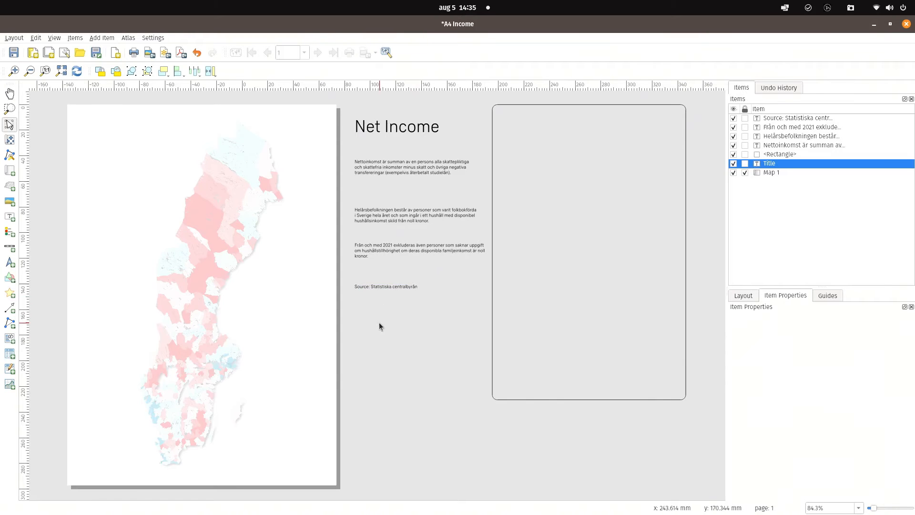
# Copy the last line, the map author credit, from the Text Editor into a new label below the source label
pyautogui.hotkey('alt', 'Tab')
pyautogui.moveTo(408, 183); pyautogui.dragTo(25, 174)
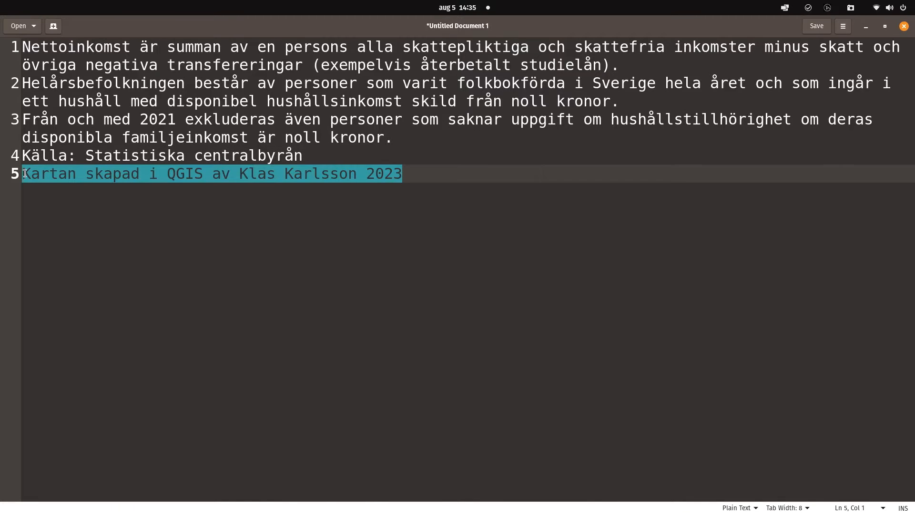
pyautogui.hotkey('alt', 'Tab')
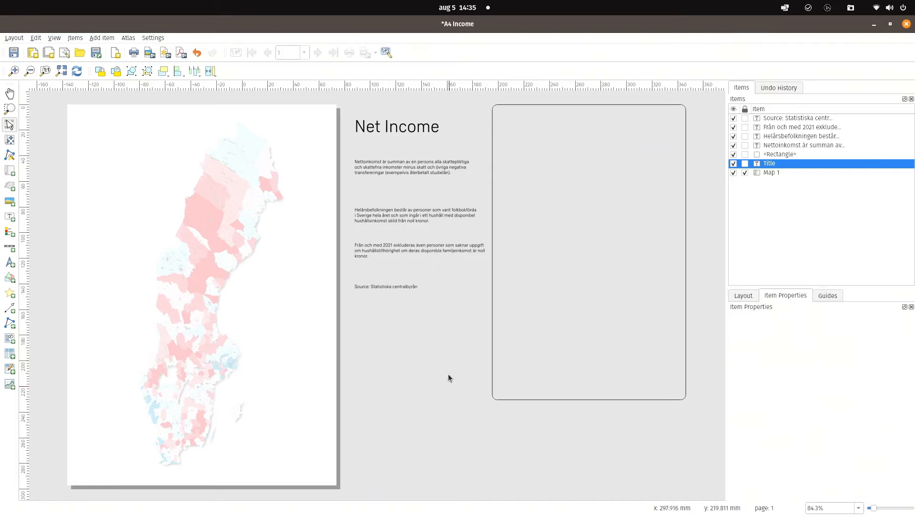
pyautogui.click(10, 217)
pyautogui.moveTo(355, 305); pyautogui.dragTo(485, 322)
pyautogui.hotkey('ctrl', 'v')
pyautogui.click(436, 391)
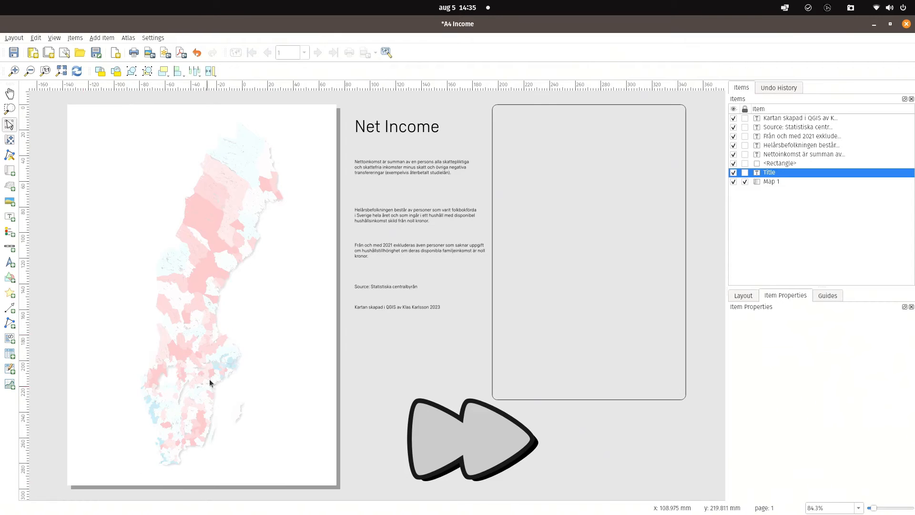
# Add a legend below the credit label, turn off its auto update and remove every layer except net_income
pyautogui.click(5, 234)
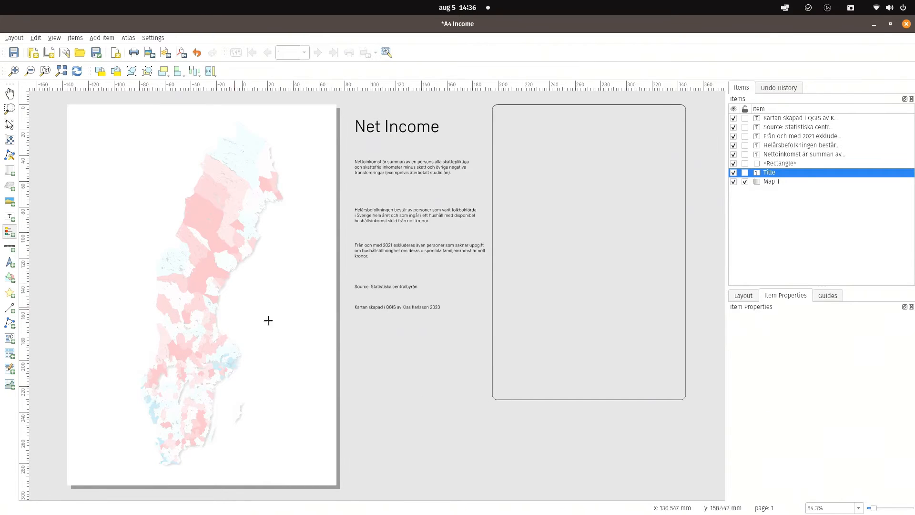
pyautogui.moveTo(355, 343); pyautogui.dragTo(357, 498)
pyautogui.click(744, 448)
pyautogui.scroll(-5, 749, 447)
pyautogui.click(793, 407)
pyautogui.click(797, 435)
pyautogui.scroll(3, 772, 390)
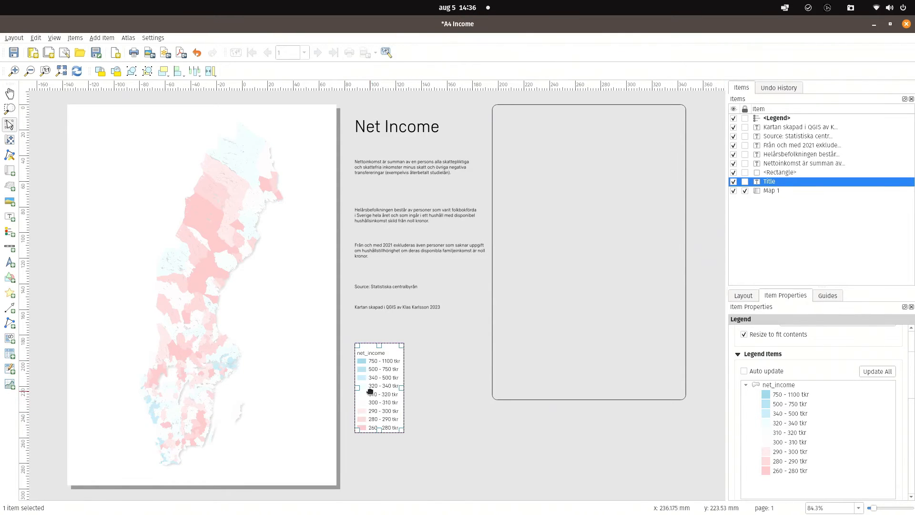
# Turn off the background of the net_income legend
pyautogui.click(430, 423)
pyautogui.click(394, 409)
pyautogui.scroll(-5, 902, 367)
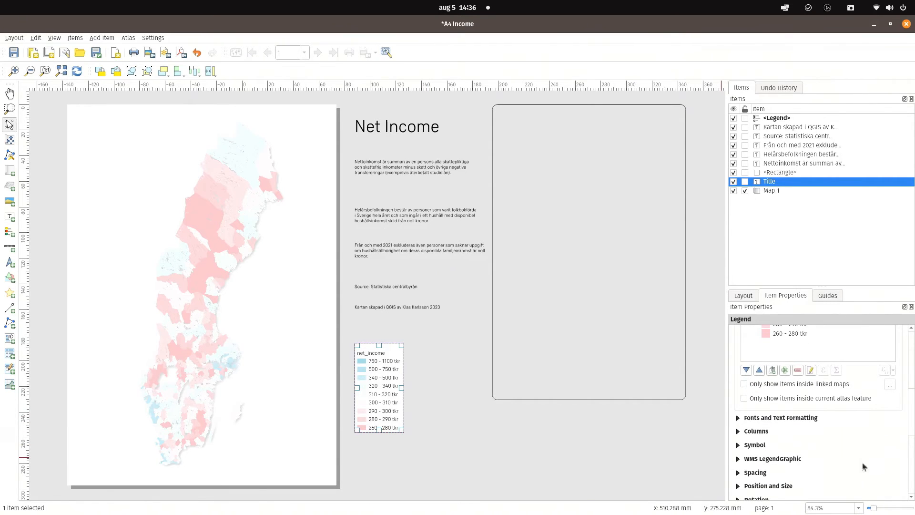
pyautogui.scroll(-3, 910, 429)
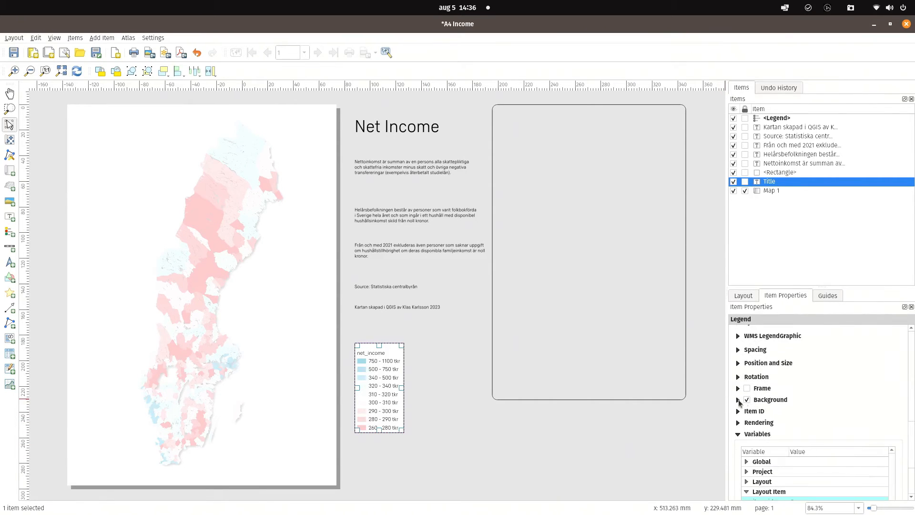
pyautogui.click(747, 401)
pyautogui.click(516, 439)
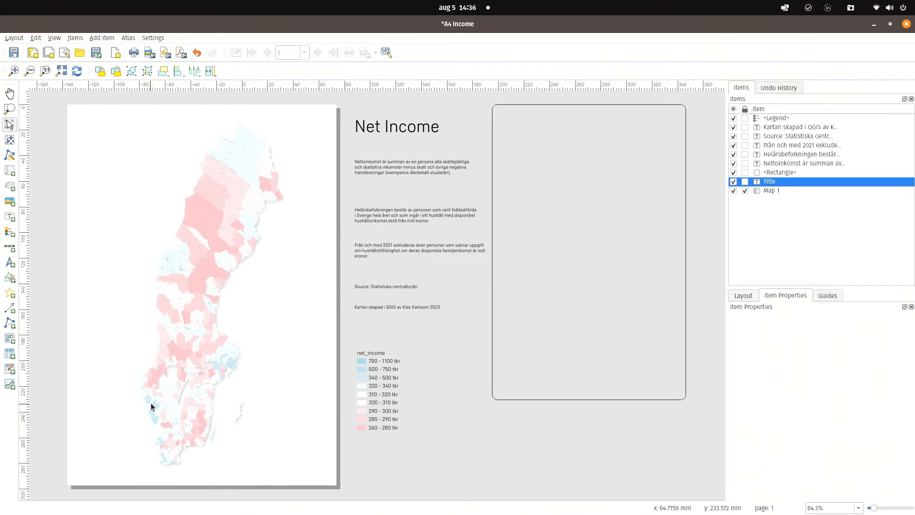
# Add a picture item below the large rounded rectangle and set it to a raster image
pyautogui.click(9, 202)
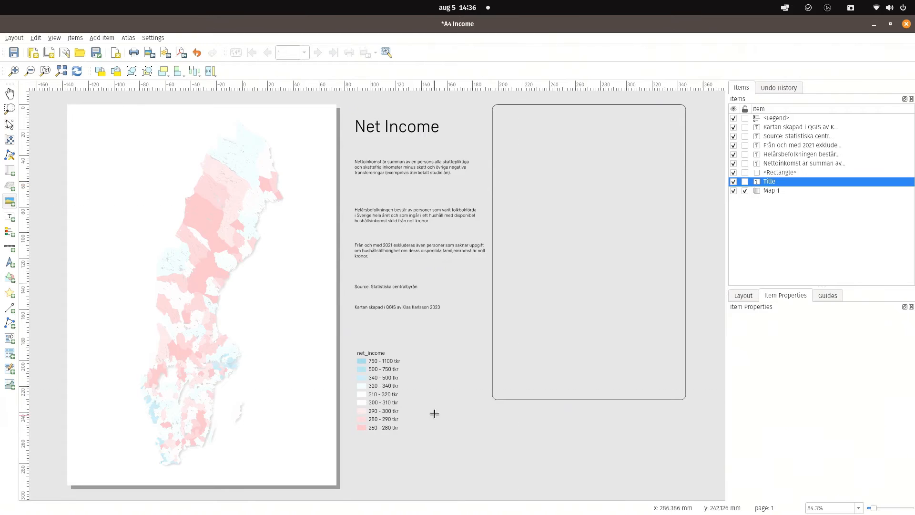
pyautogui.moveTo(533, 433); pyautogui.dragTo(611, 485)
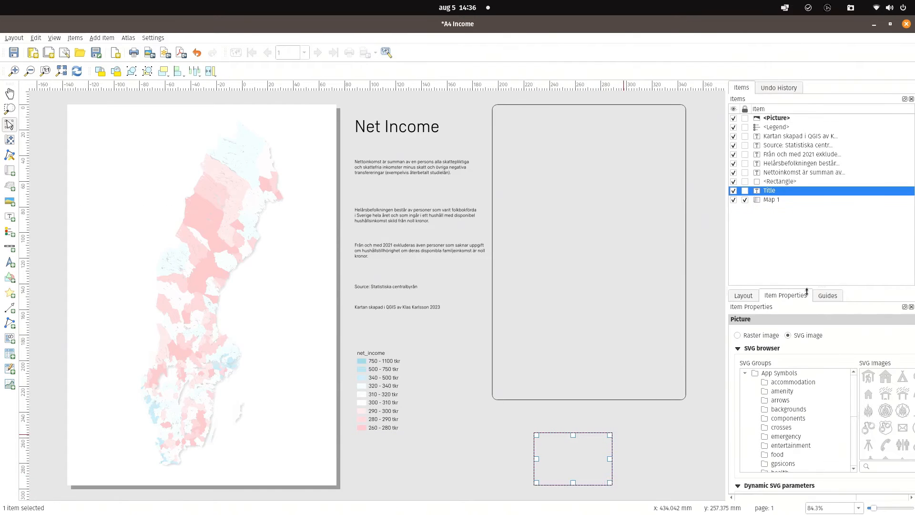
pyautogui.click(761, 336)
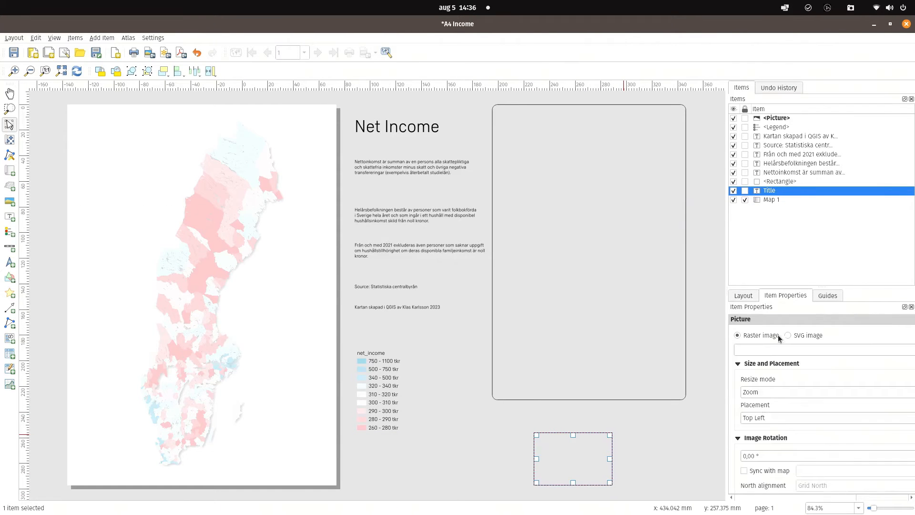
pyautogui.moveTo(726, 330); pyautogui.dragTo(673, 331)
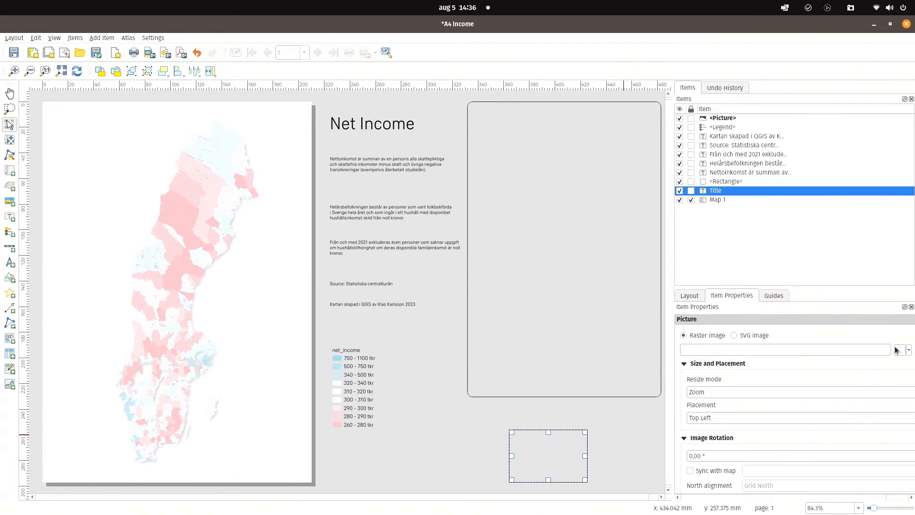
# Embed geosupportsystem_ikon.png in the picture item and narrow its frame around the icon
pyautogui.click(909, 352)
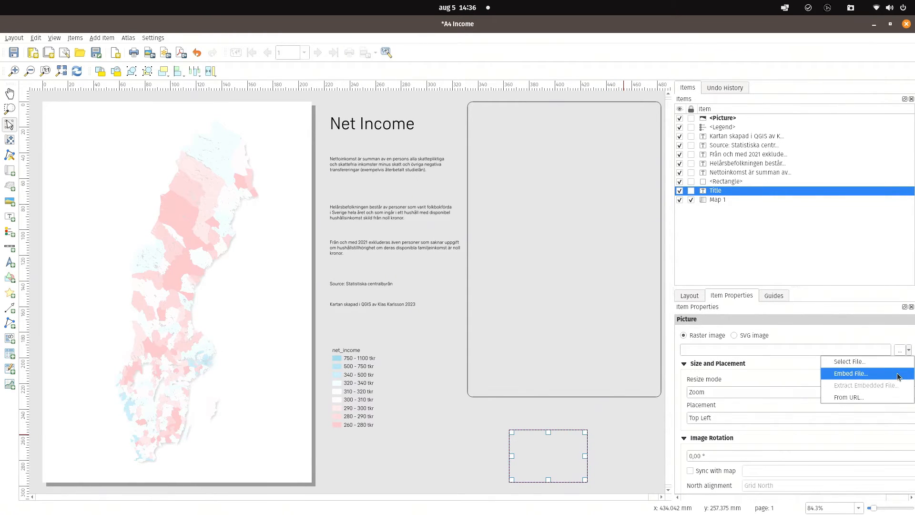
pyautogui.click(899, 376)
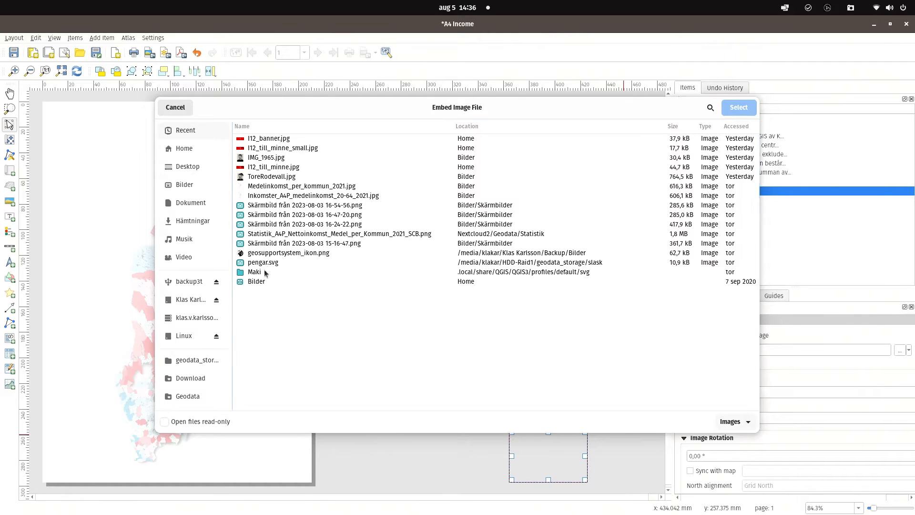
pyautogui.click(271, 254)
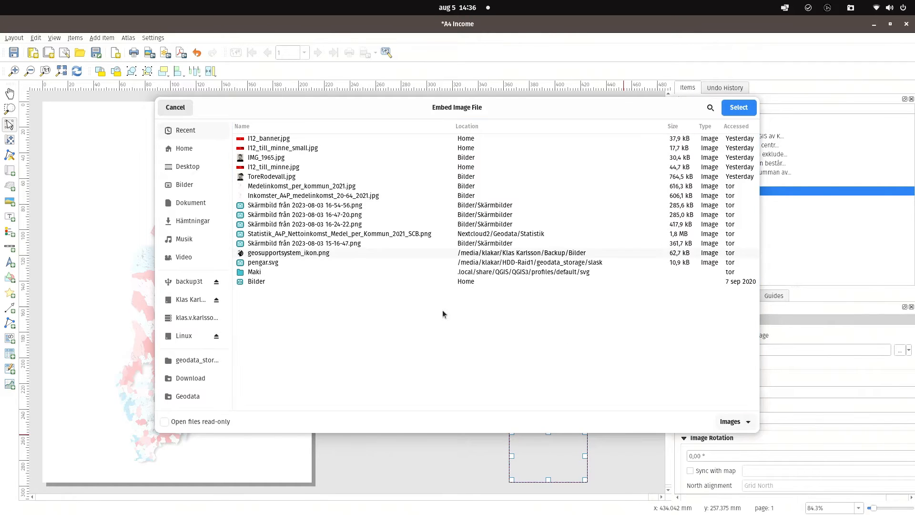
pyautogui.click(750, 106)
pyautogui.moveTo(585, 456)
pyautogui.mouseDown()
pyautogui.moveTo(564, 457)
pyautogui.moveTo(596, 452)
pyautogui.mouseUp()
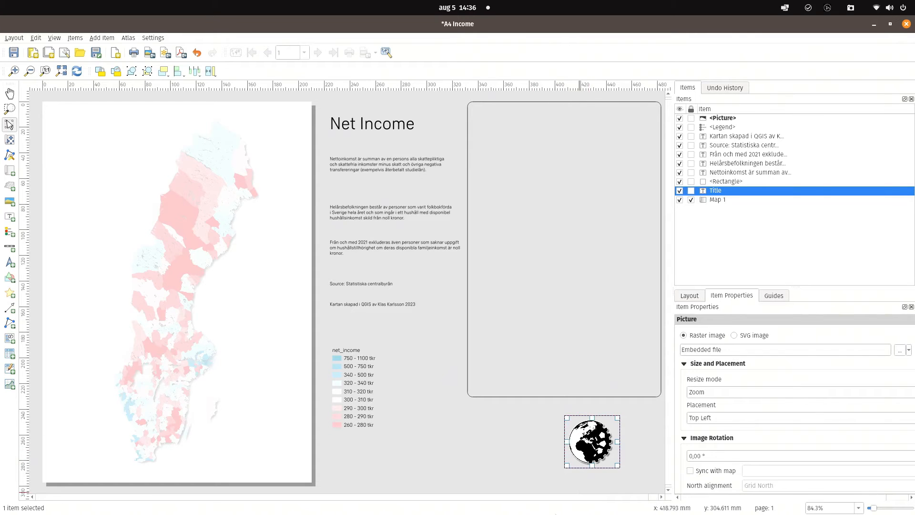
pyautogui.click(513, 440)
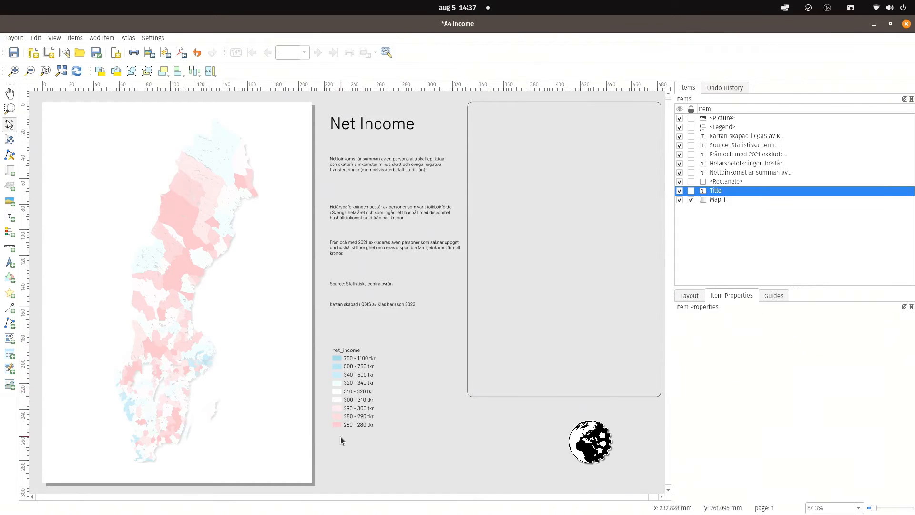
# Draw a small square below the legend and fill it with the colour picked from the legend's 750 - 1100 tkr class
pyautogui.click(7, 279)
pyautogui.click(76, 288)
pyautogui.moveTo(331, 444); pyautogui.dragTo(370, 482)
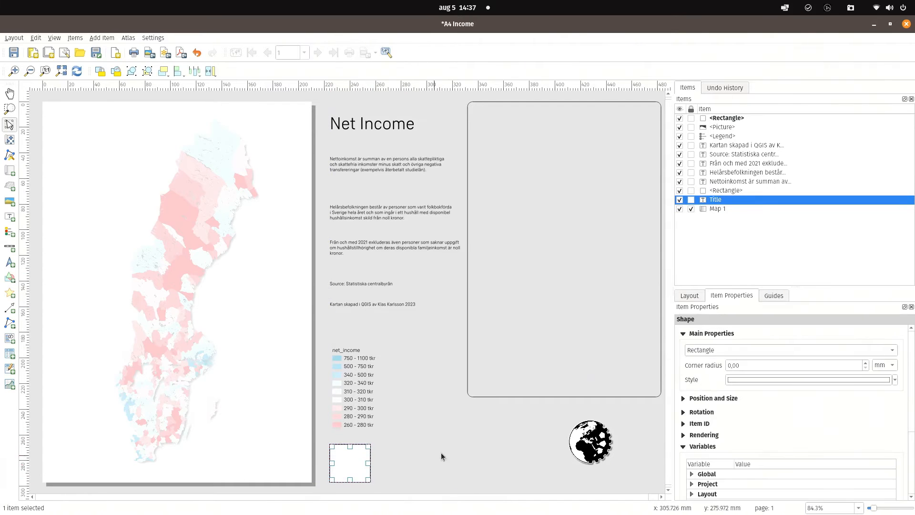
pyautogui.click(892, 381)
pyautogui.click(763, 357)
pyautogui.click(337, 359)
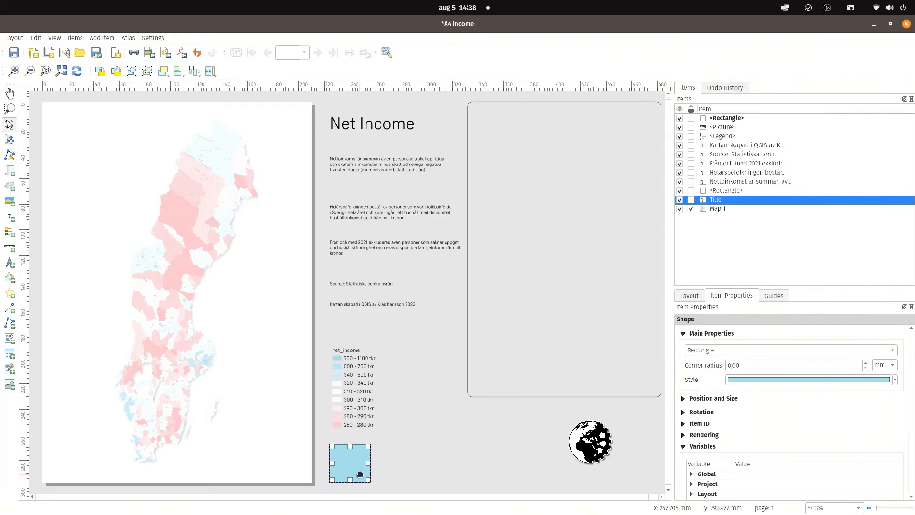
# Copy the blue square's fill colour and paste its code #9ccddc as the text of a new label inside the square
pyautogui.rightClick(770, 379)
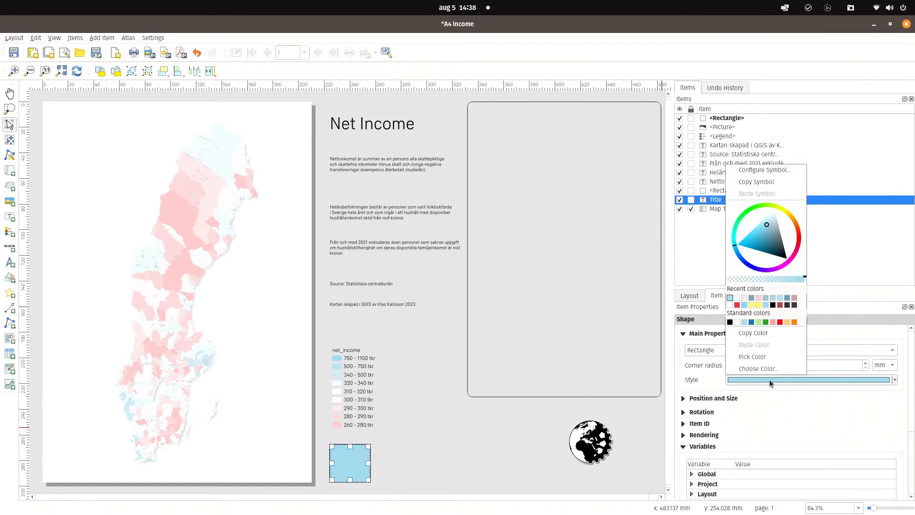
pyautogui.click(761, 336)
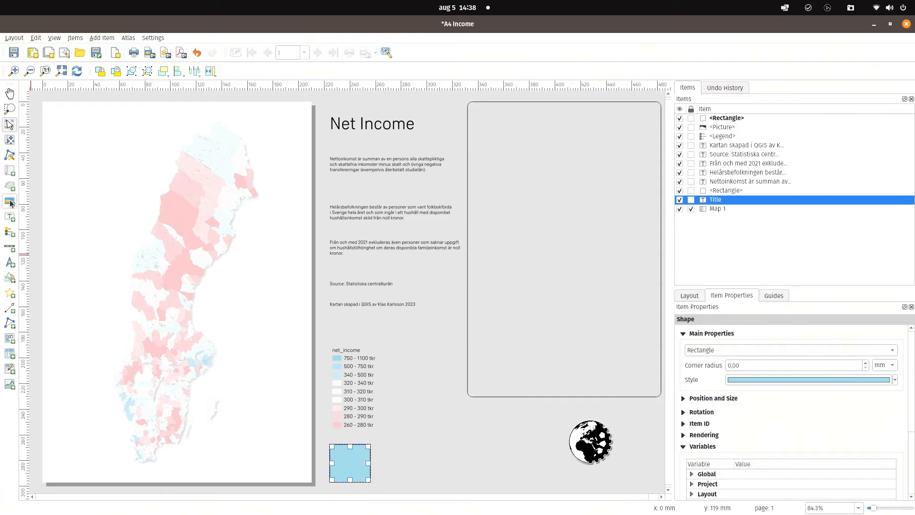
pyautogui.click(10, 217)
pyautogui.moveTo(336, 456); pyautogui.dragTo(365, 470)
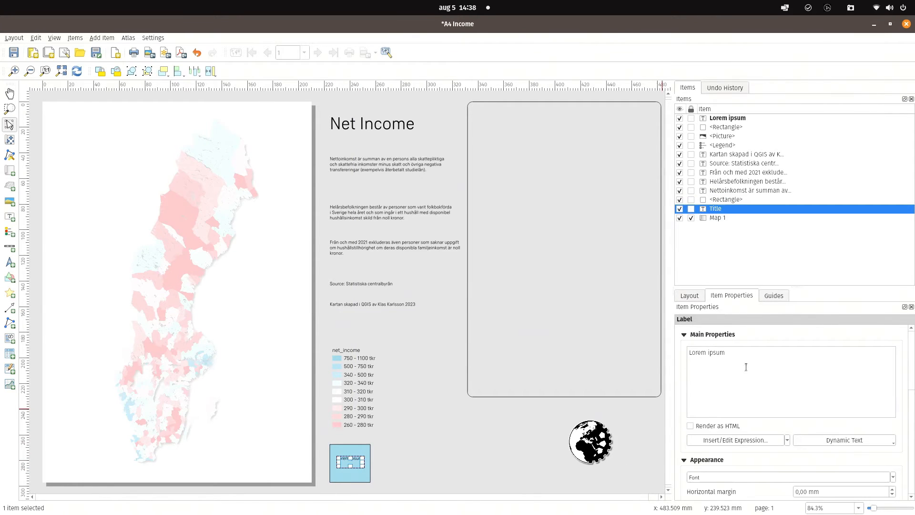
pyautogui.hotkey('ctrl', 'v')
pyautogui.click(438, 459)
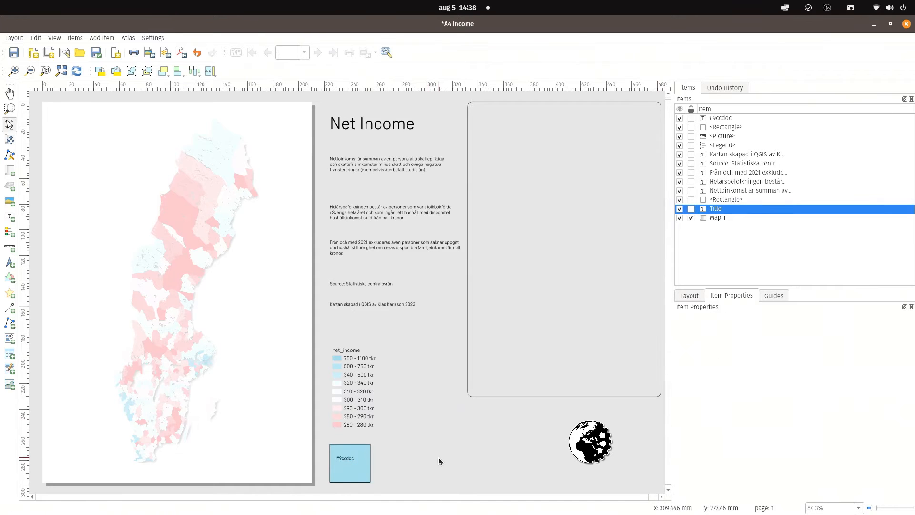
# Duplicate the blue square together with its colour code label and place the copy beside the original
pyautogui.click(358, 472)
pyautogui.click(351, 465)
pyautogui.keyDown('shift'); pyautogui.click(350, 475); pyautogui.keyUp('shift')
pyautogui.hotkey('ctrl', 'c')
pyautogui.hotkey('ctrl', 'v')
pyautogui.moveTo(398, 473); pyautogui.dragTo(390, 472)
pyautogui.click(448, 458)
# Fill the copied square with the colour picked from the legend's 260 - 280 tkr class
pyautogui.click(399, 472)
pyautogui.click(895, 379)
pyautogui.click(766, 356)
pyautogui.click(338, 424)
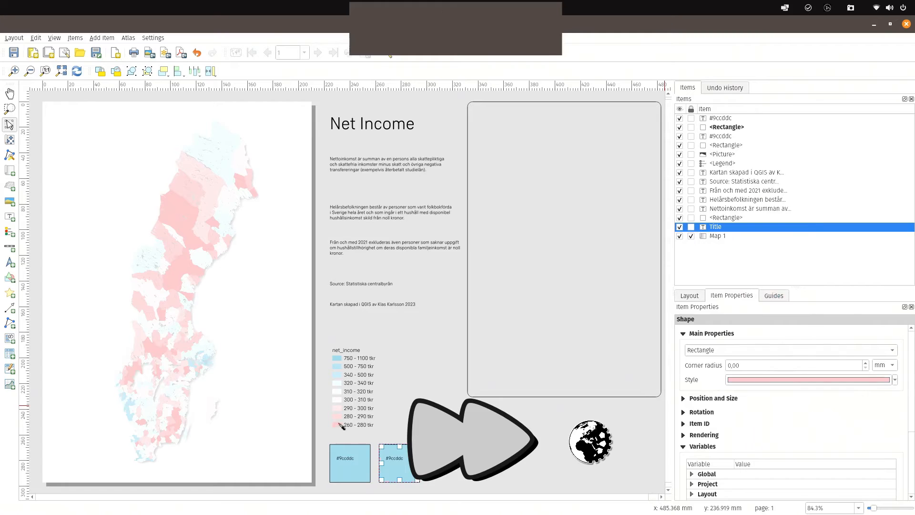
# Copy the pink square's fill colour and replace its label's text with the code #f7c0c0
pyautogui.click(895, 380)
pyautogui.click(767, 332)
pyautogui.click(402, 459)
pyautogui.moveTo(715, 353); pyautogui.dragTo(684, 353)
pyautogui.hotkey('ctrl', 'v')
pyautogui.click(541, 430)
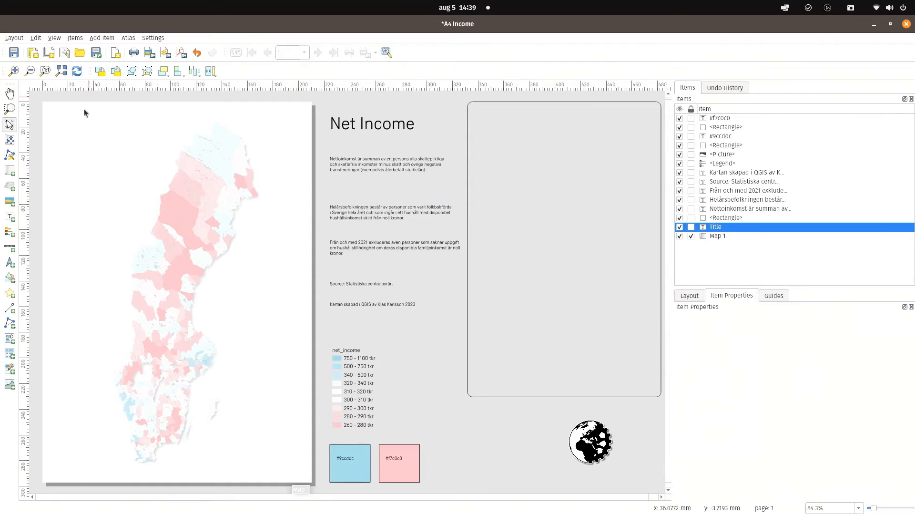
# Add a north arrow beside the map on the page and set its stroke colour to the blue picked from the #9ccddc square
pyautogui.click(9, 261)
pyautogui.moveTo(68, 246)
pyautogui.mouseDown()
pyautogui.moveTo(98, 307)
pyautogui.moveTo(111, 301)
pyautogui.mouseUp()
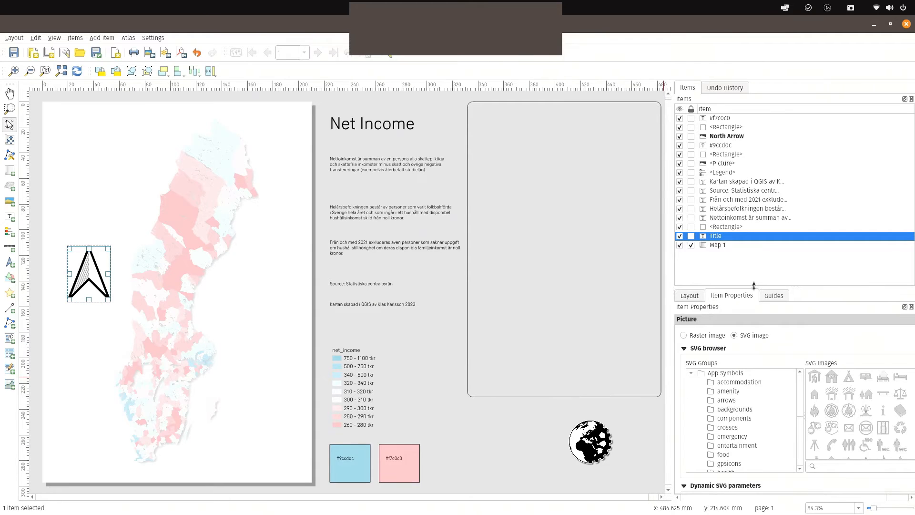
pyautogui.moveTo(754, 285); pyautogui.dragTo(754, 189)
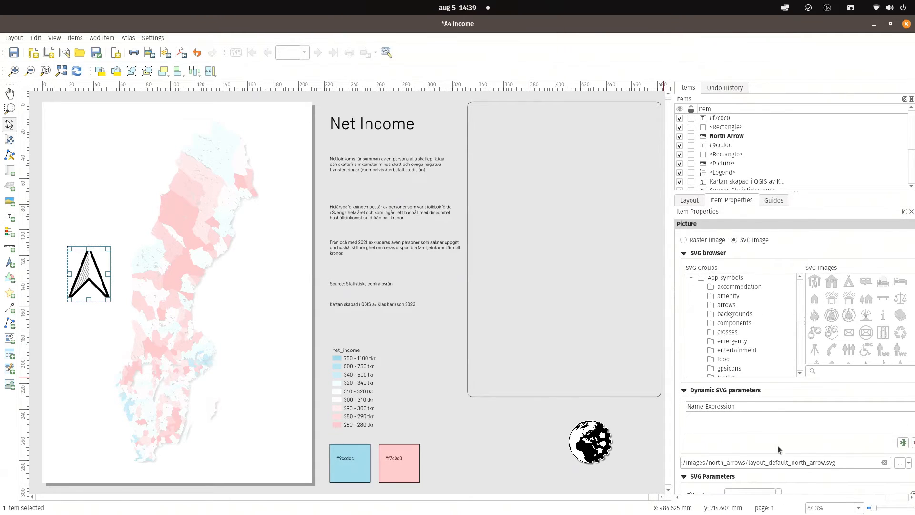
pyautogui.scroll(-3, 711, 436)
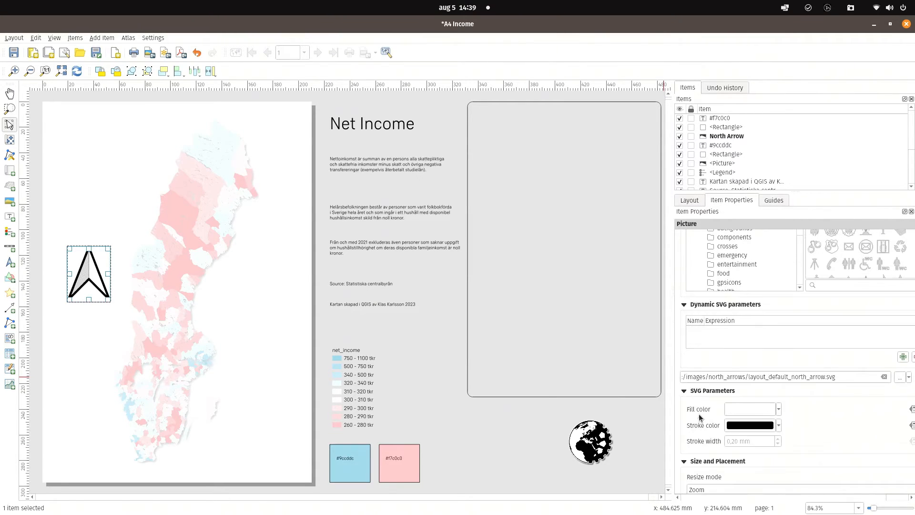
pyautogui.click(779, 425)
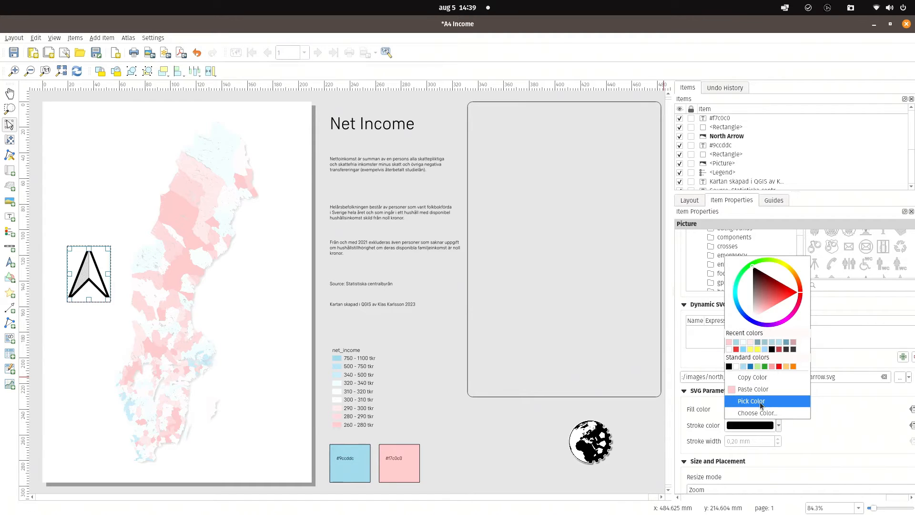
pyautogui.click(759, 401)
pyautogui.click(339, 474)
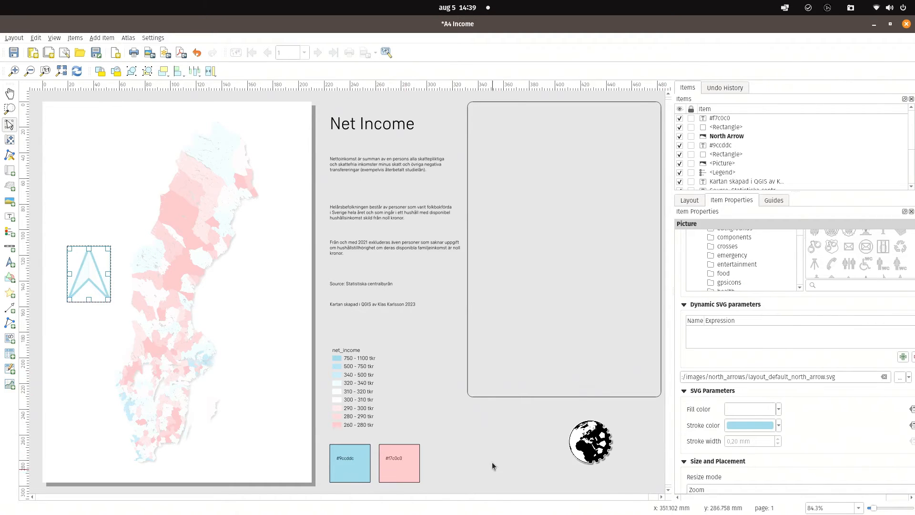
# Delete the north arrow from the page
pyautogui.click(472, 450)
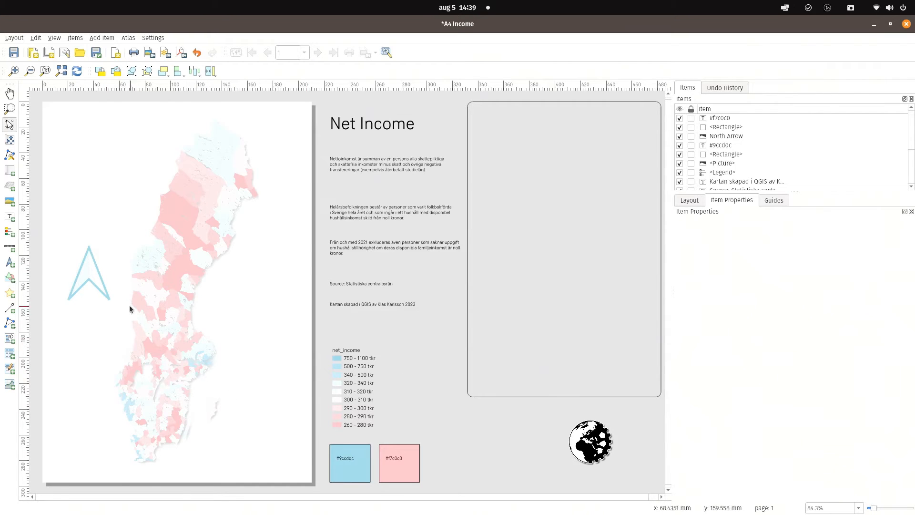
pyautogui.click(102, 282)
pyautogui.press('Delete')
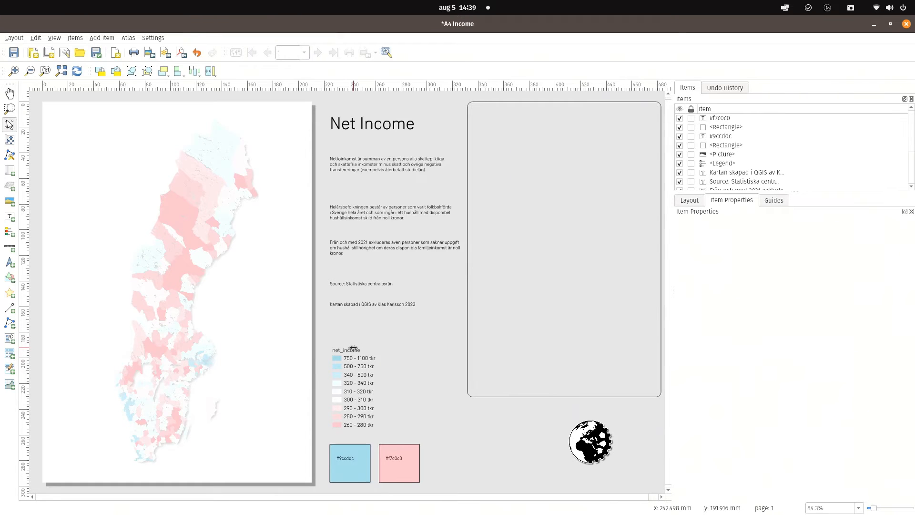
# In the main QGIS window, check the default font for layouts in the program options and close them without changes
pyautogui.hotkey('alt', 'Tab')
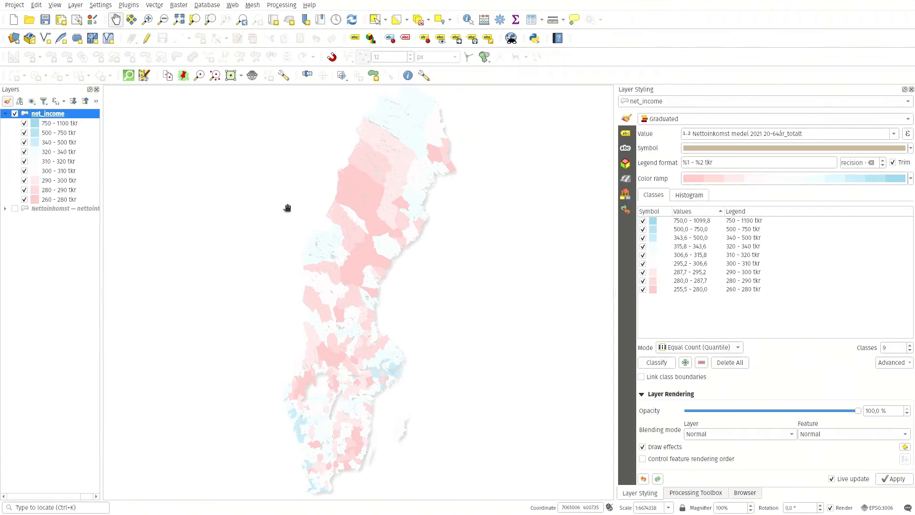
pyautogui.click(101, 6)
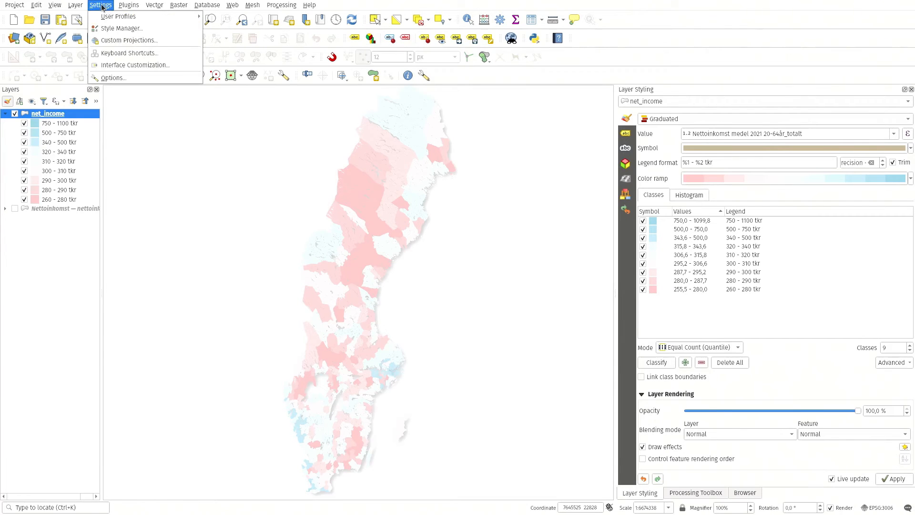
pyautogui.click(119, 78)
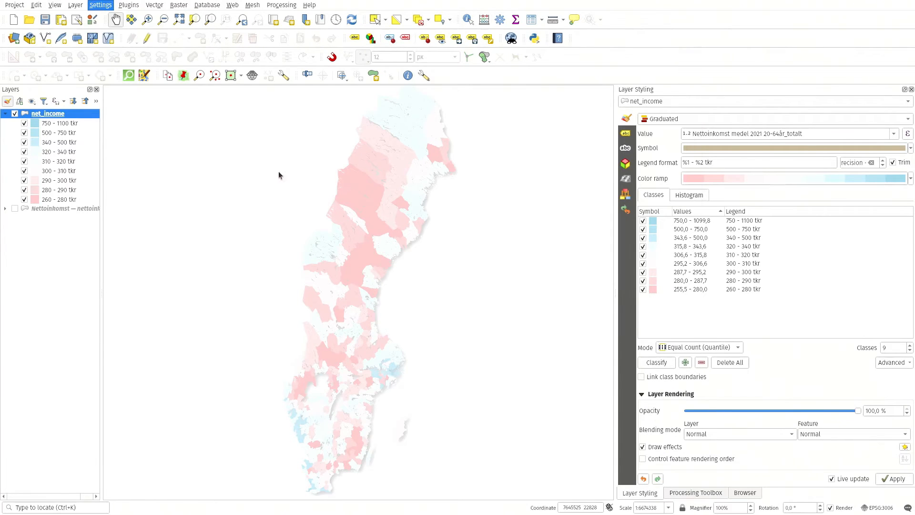
pyautogui.click(260, 86)
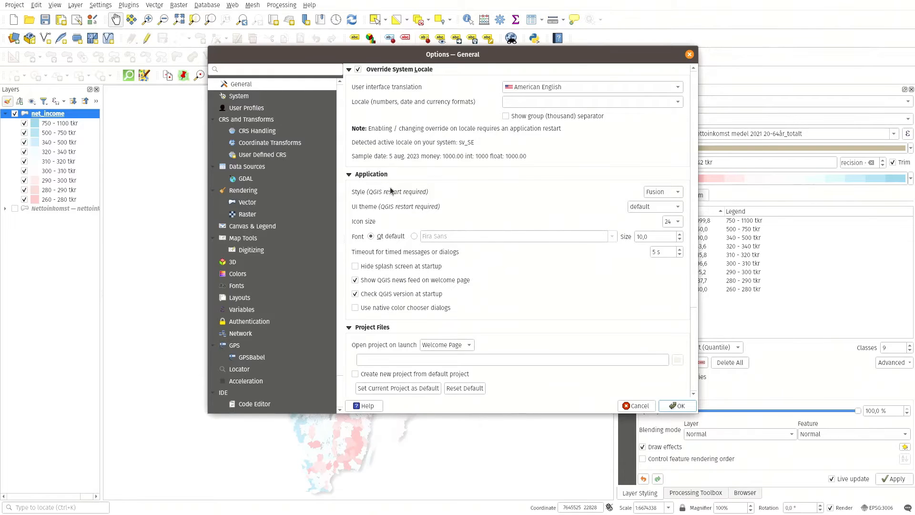
pyautogui.click(235, 299)
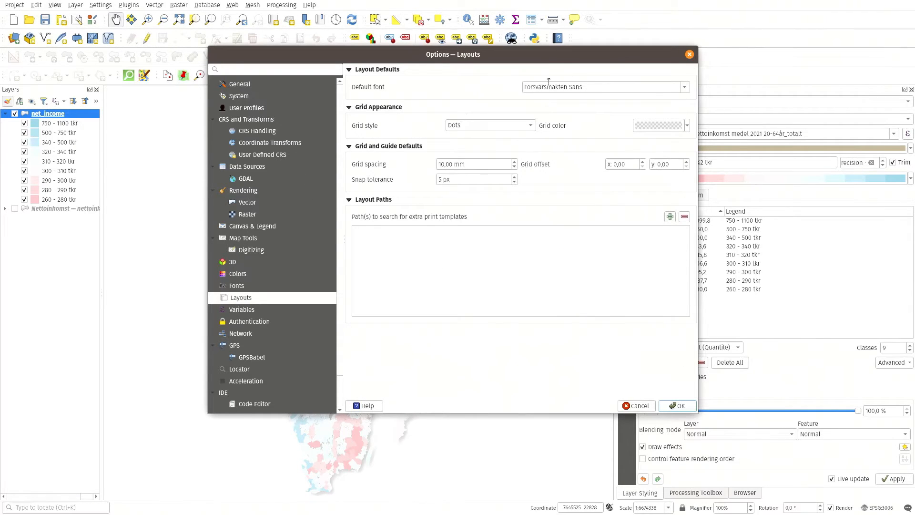
pyautogui.click(688, 90)
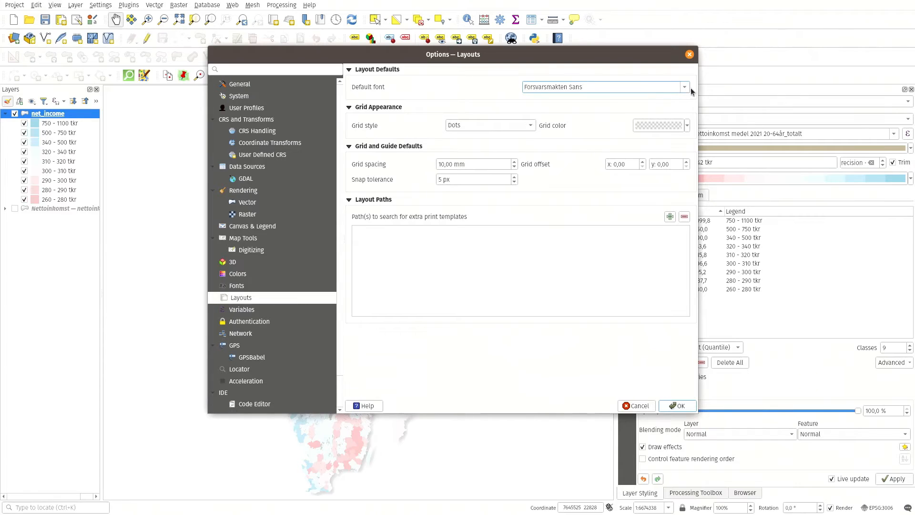
pyautogui.click(686, 88)
pyautogui.click(500, 82)
pyautogui.click(229, 85)
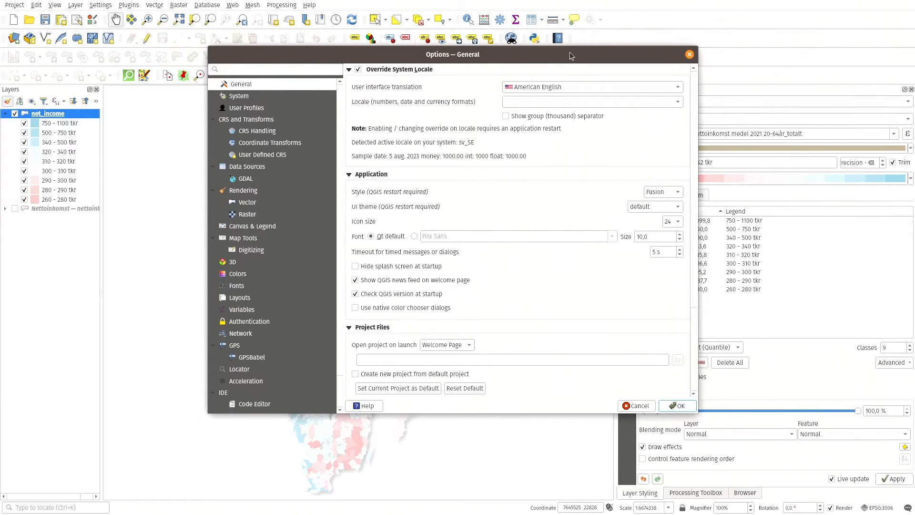
pyautogui.click(689, 55)
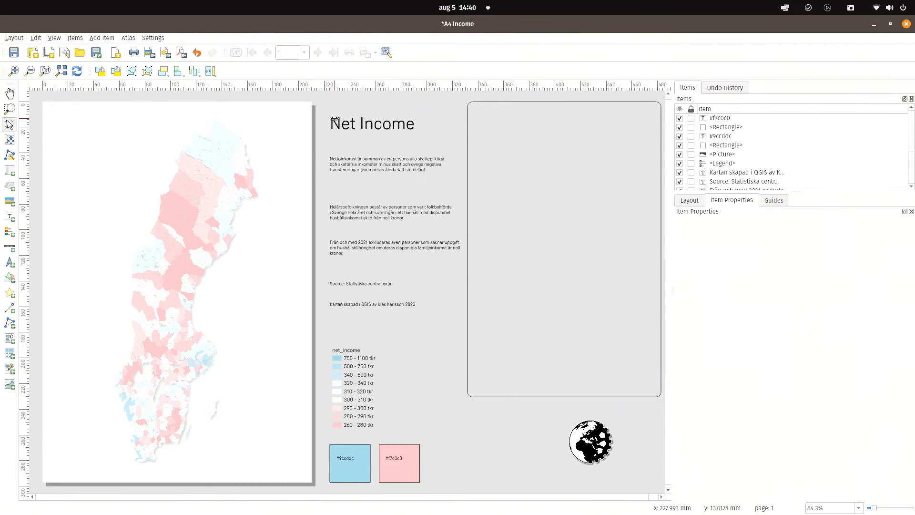
# Set the Net Income title's font style to Regular and its size to 46 points
pyautogui.click(350, 123)
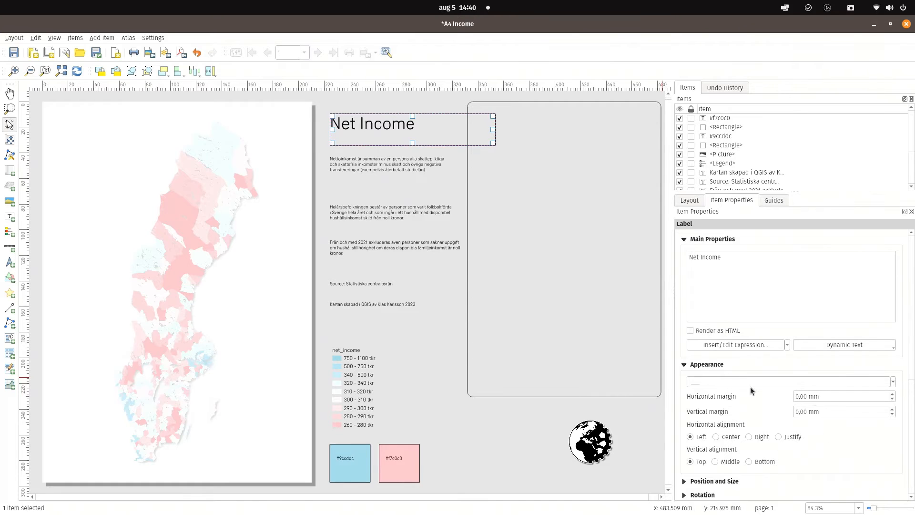
pyautogui.click(712, 381)
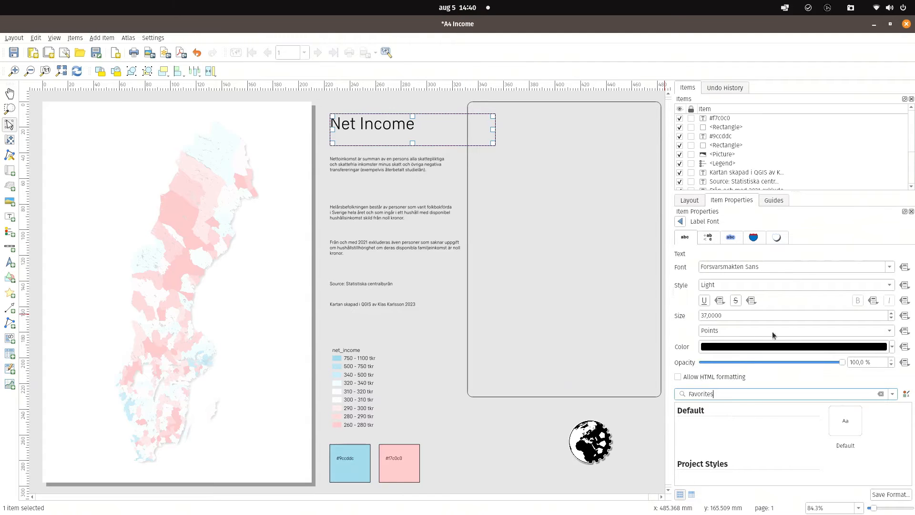
pyautogui.click(737, 286)
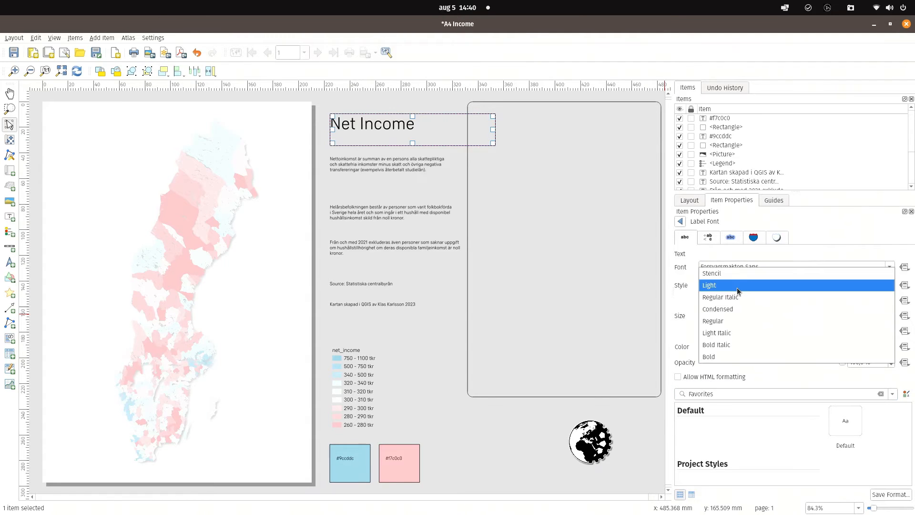
pyautogui.click(733, 320)
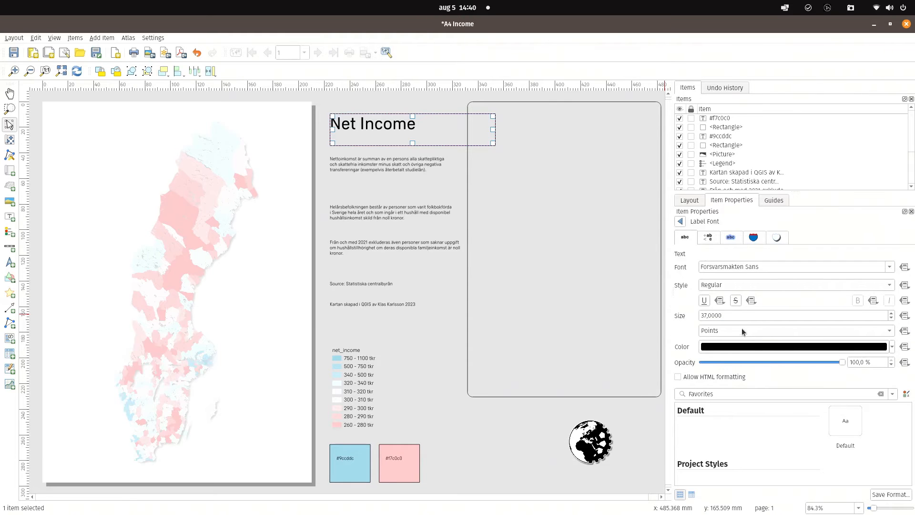
pyautogui.scroll(9, 738, 312)
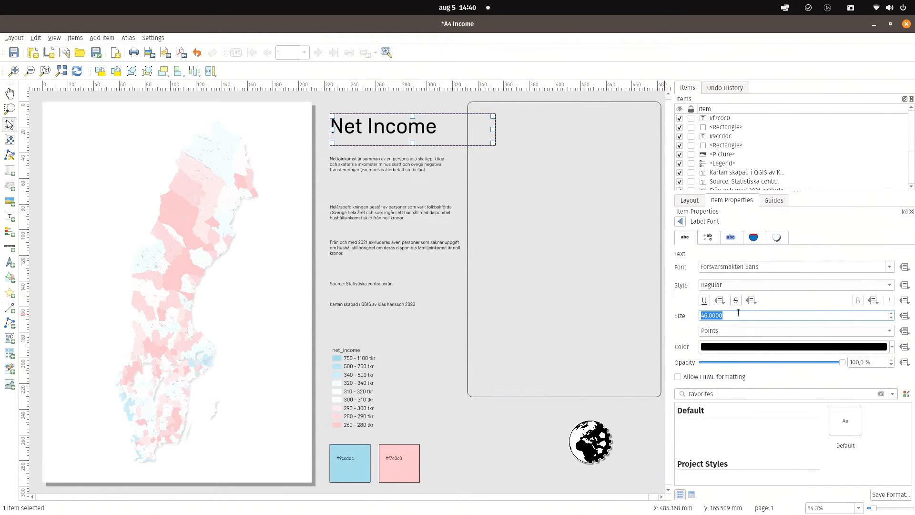
# Increase the Net Income title's letter spacing past 4.25 until the title nearly reaches the rounded rectangle
pyautogui.click(709, 239)
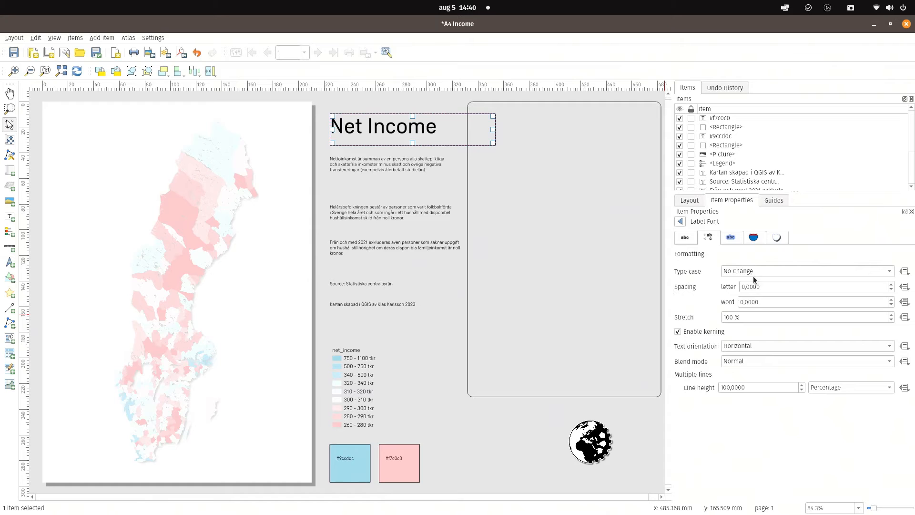
pyautogui.scroll(10, 763, 285)
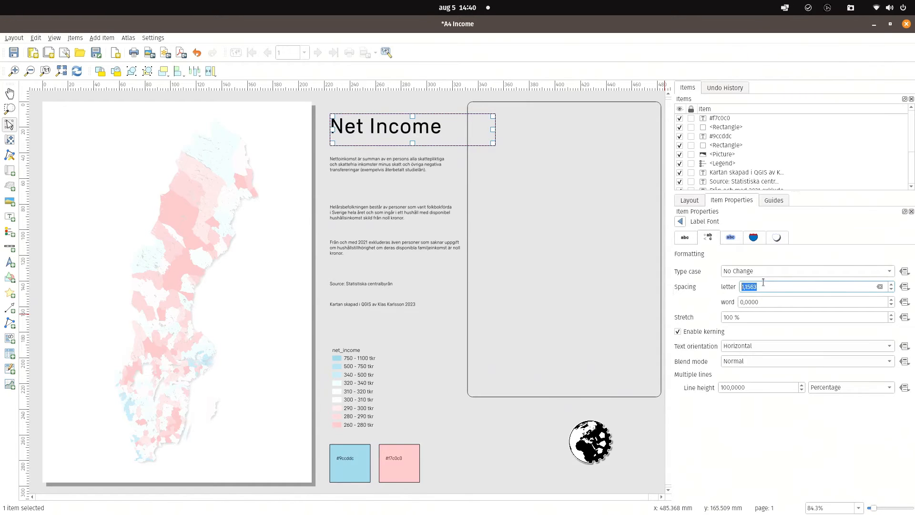
pyautogui.scroll(16, 763, 283)
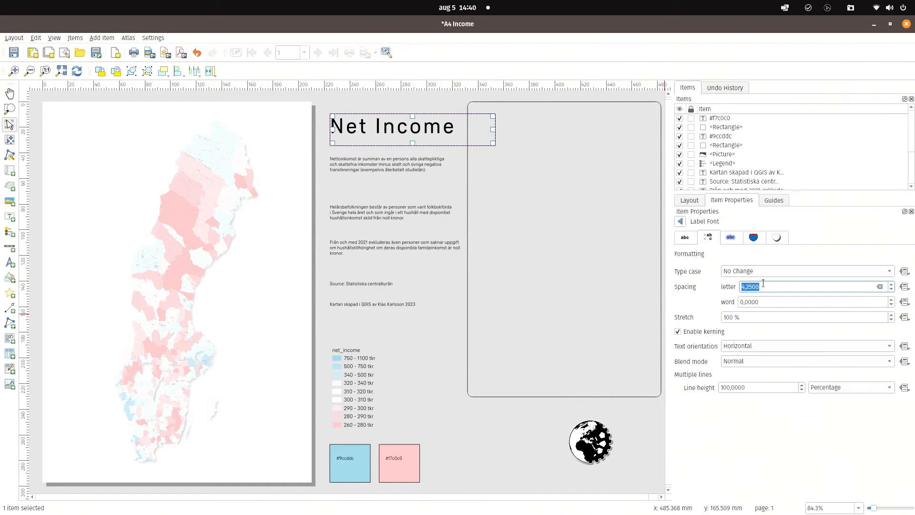
# Set the first paragraph's font size to 14 points, widen its text box and shorten it to end above the second paragraph
pyautogui.click(374, 168)
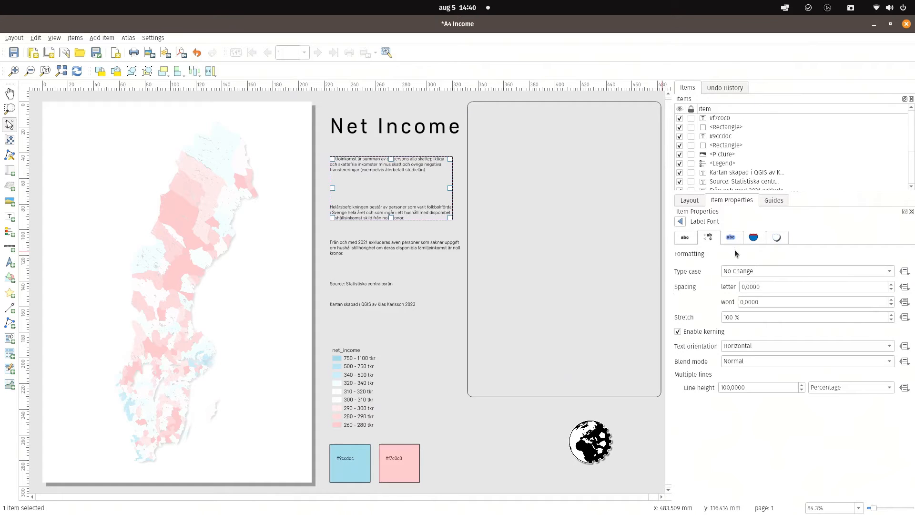
pyautogui.click(686, 237)
pyautogui.scroll(3, 741, 315)
pyautogui.scroll(1, 742, 315)
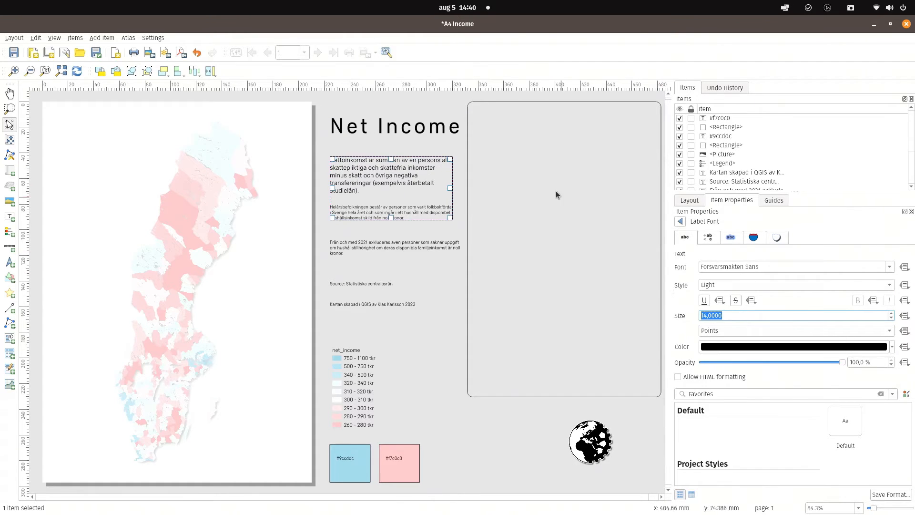
pyautogui.moveTo(450, 187); pyautogui.dragTo(486, 185)
pyautogui.moveTo(411, 215); pyautogui.dragTo(408, 195)
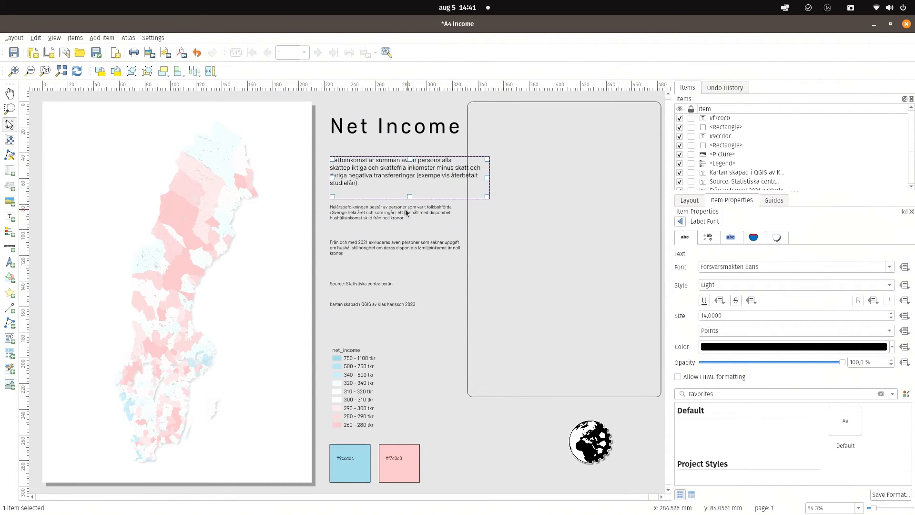
# Set the font style of the second and first paragraphs to Regular
pyautogui.click(387, 215)
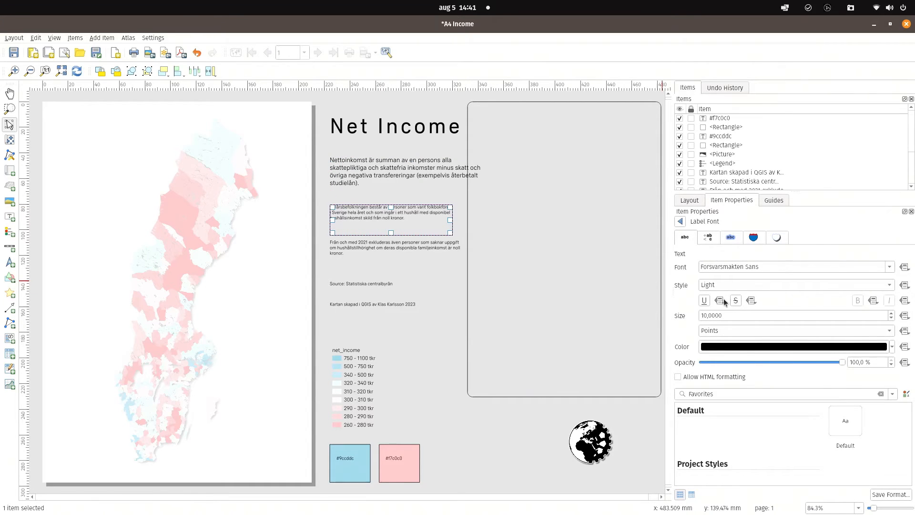
pyautogui.click(724, 285)
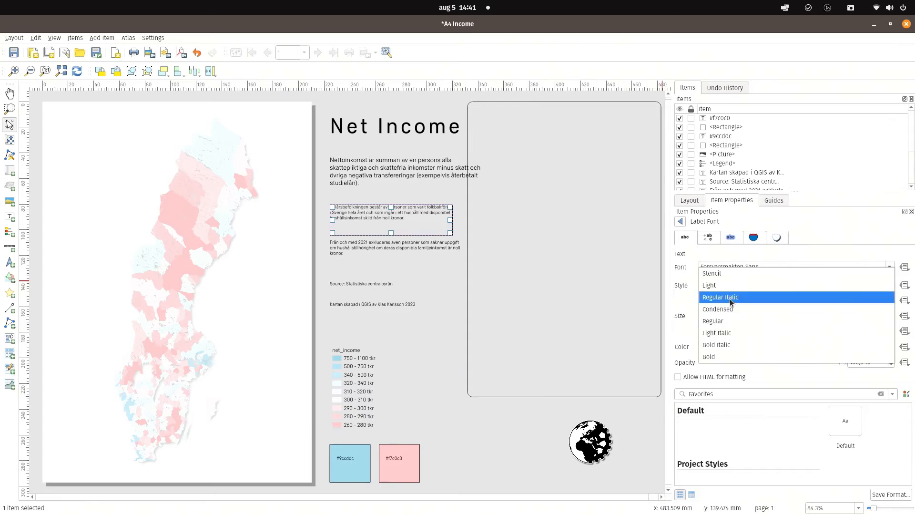
pyautogui.click(728, 320)
pyautogui.click(430, 184)
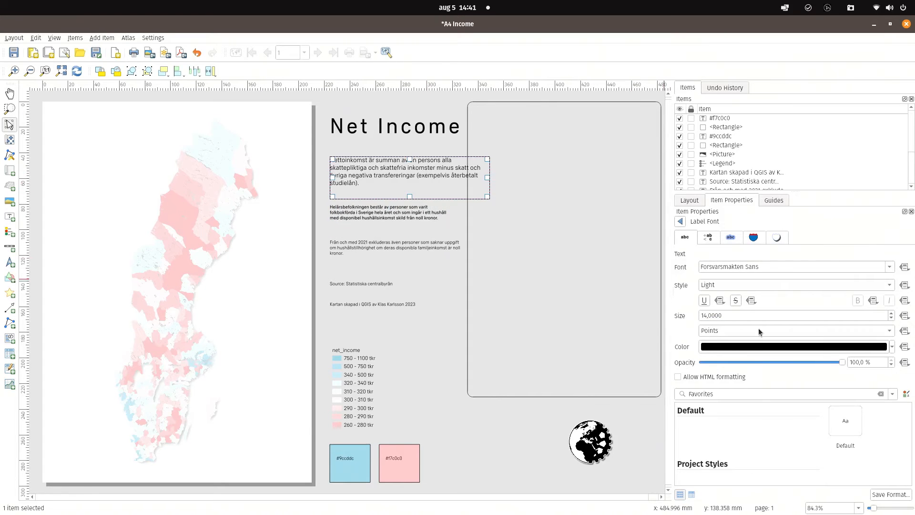
pyautogui.click(738, 285)
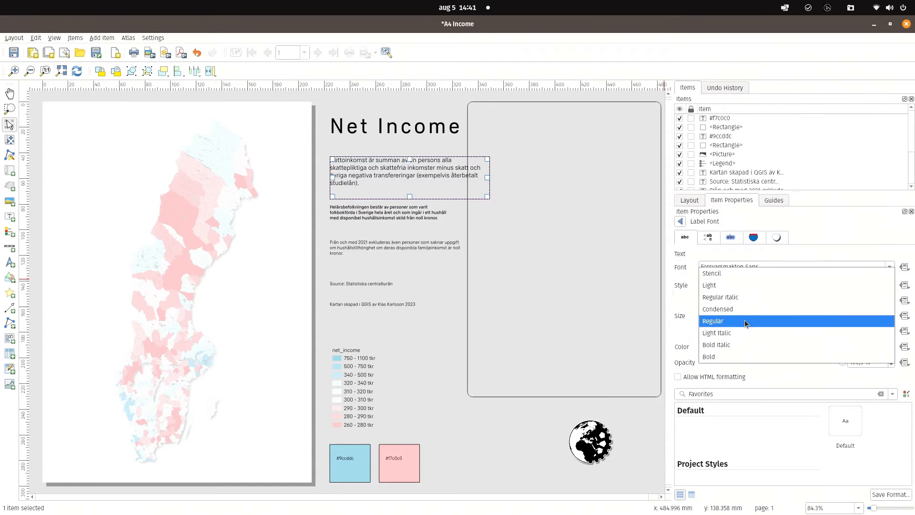
pyautogui.click(744, 319)
# Move the "Source: Statistiska centralbyrån" label slightly down and set its font style to Light Italic
pyautogui.click(421, 250)
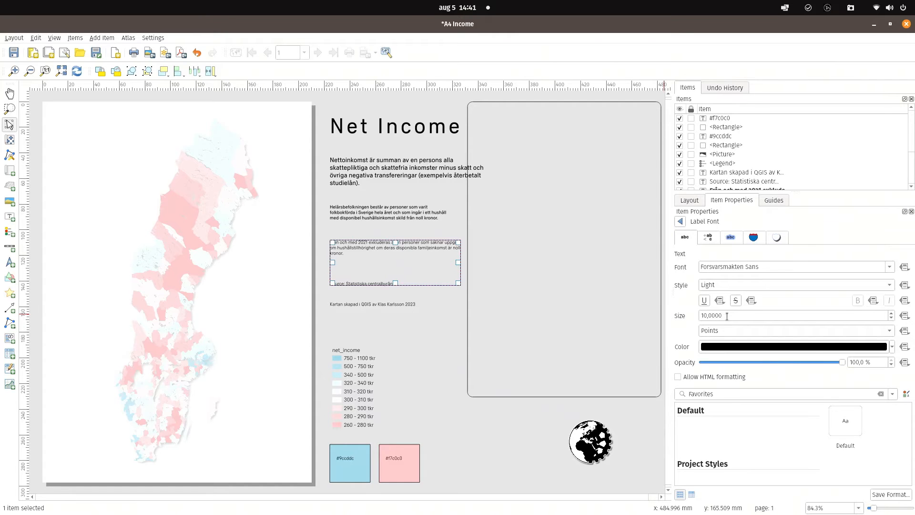
pyautogui.click(373, 283)
pyautogui.moveTo(372, 282); pyautogui.dragTo(371, 291)
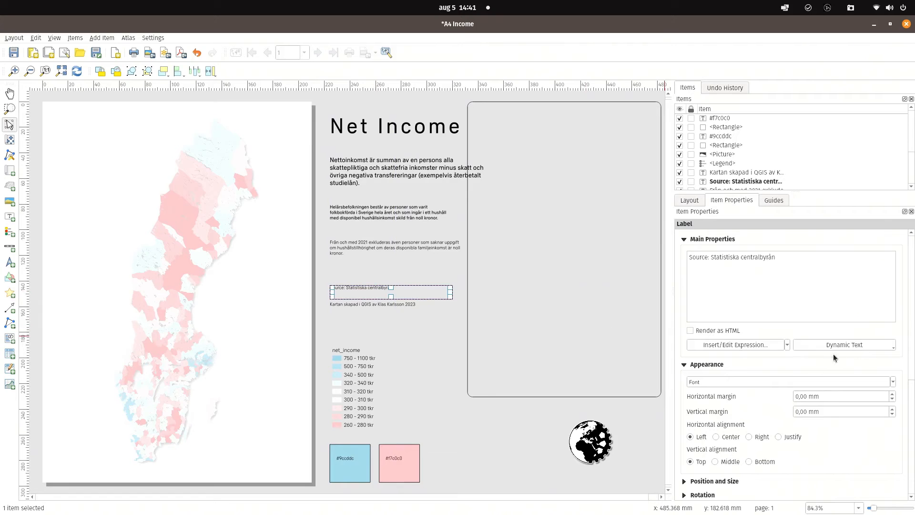
pyautogui.click(729, 381)
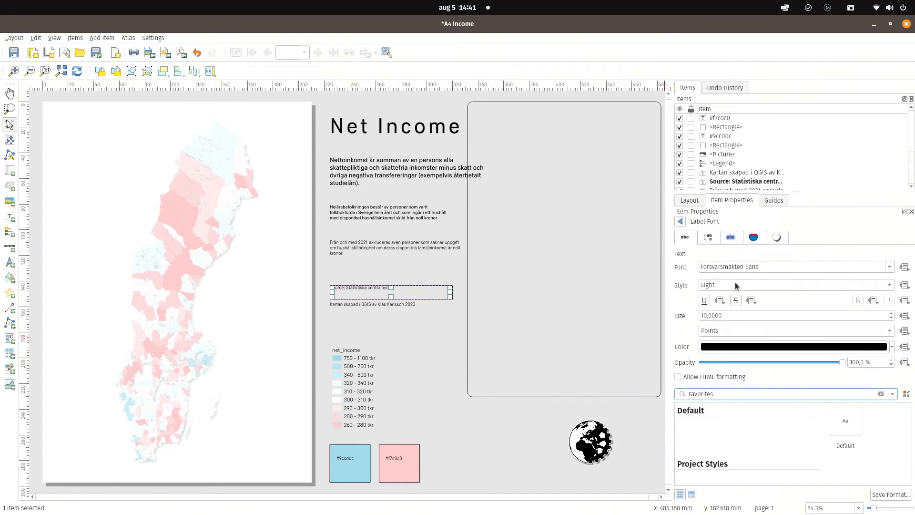
pyautogui.click(737, 286)
pyautogui.click(731, 333)
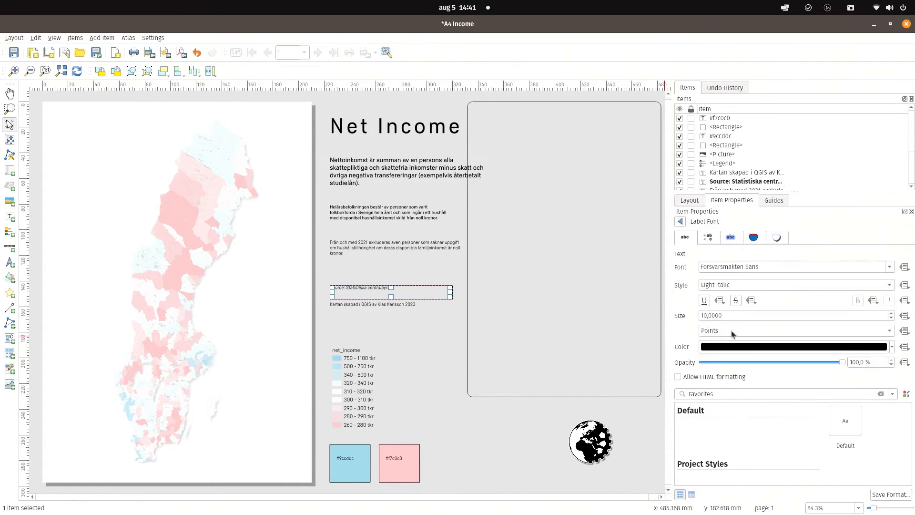
# Set the font style of the "Kartan skapad i QGIS" credit label to Light Italic
pyautogui.click(376, 304)
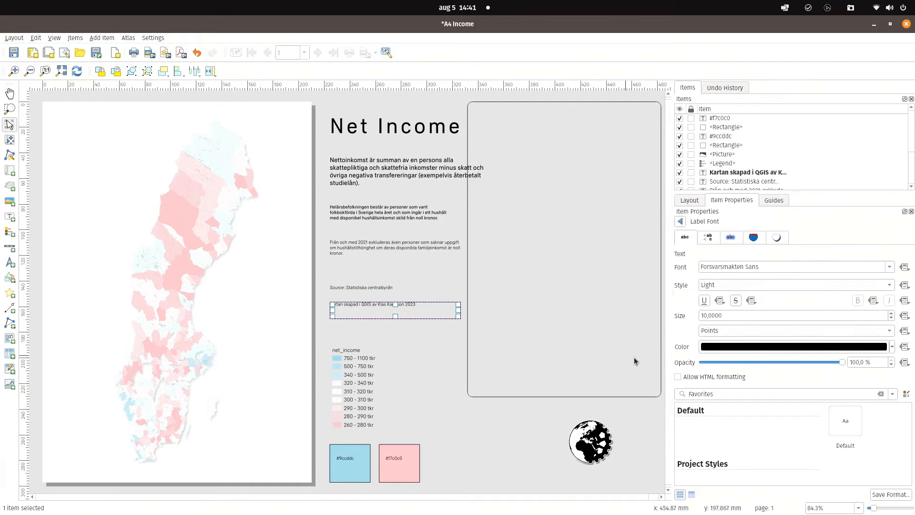
pyautogui.click(748, 286)
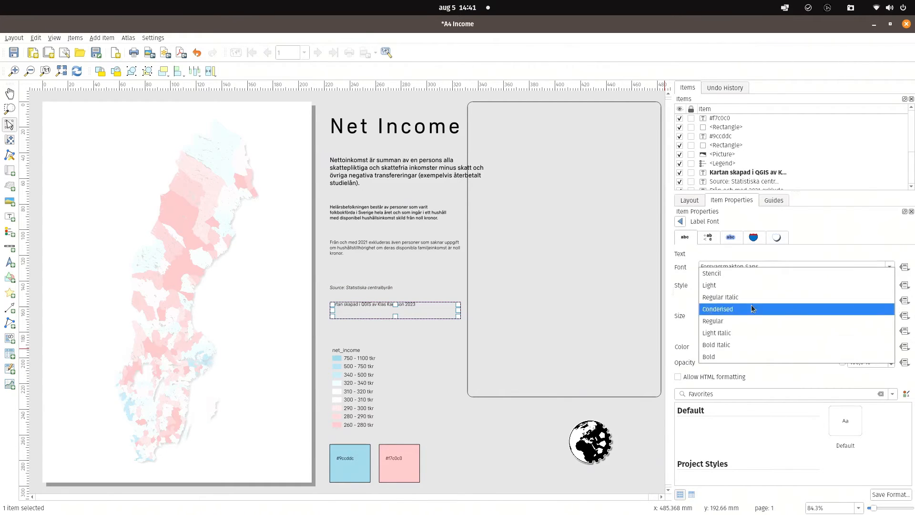
pyautogui.click(751, 332)
pyautogui.click(427, 330)
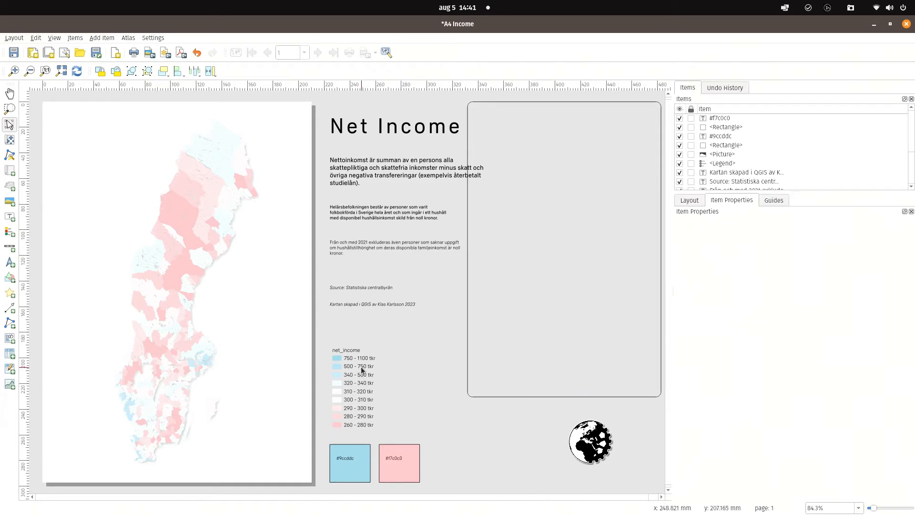
# Rename the legend's net_income heading to "Average Income" and move the legend onto the page, at the right edge beside southern Sweden
pyautogui.click(354, 353)
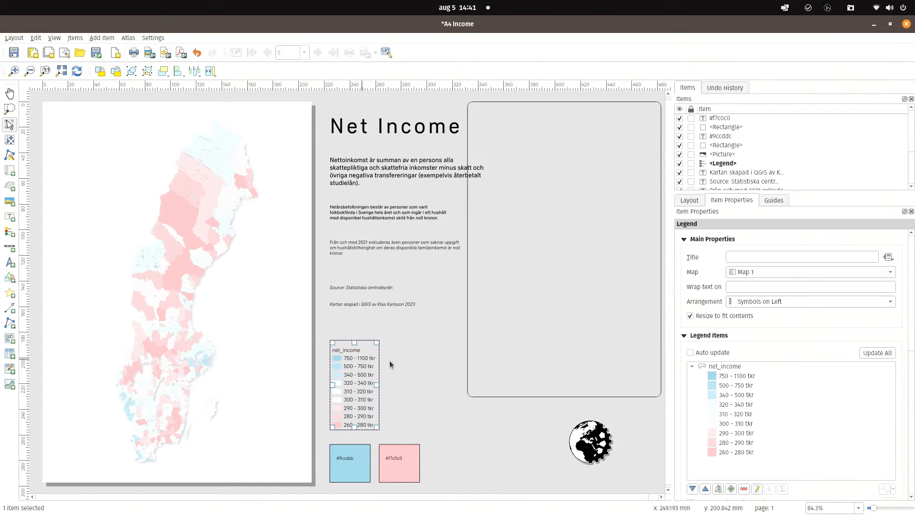
pyautogui.click(717, 367)
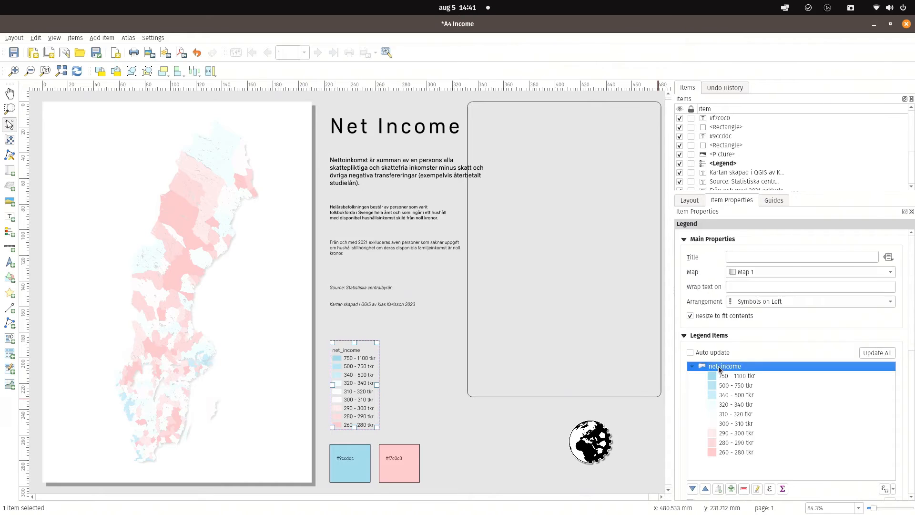
pyautogui.click(758, 491)
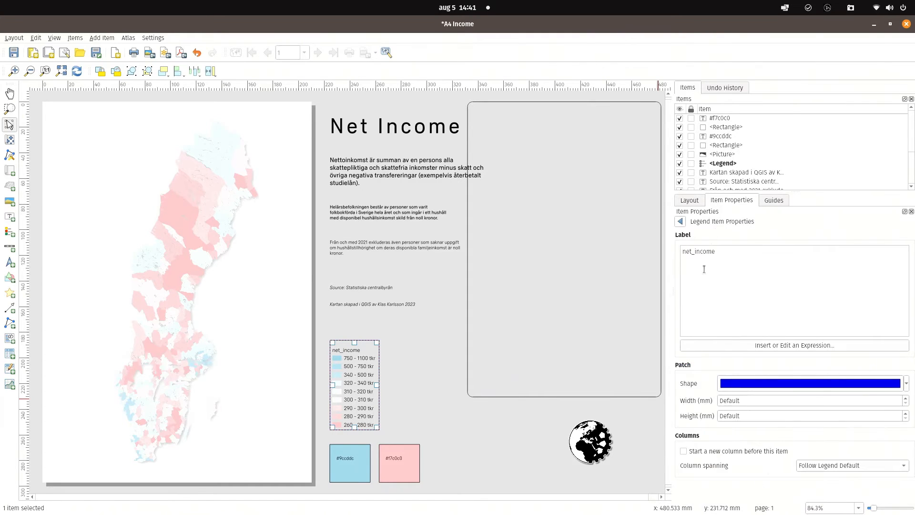
pyautogui.hotkey('ctrl', 'a')
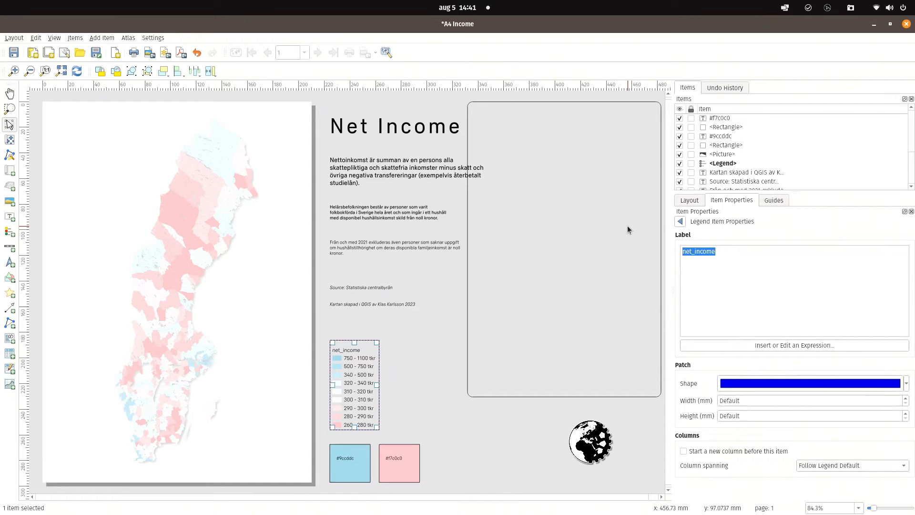
pyautogui.write('Average')
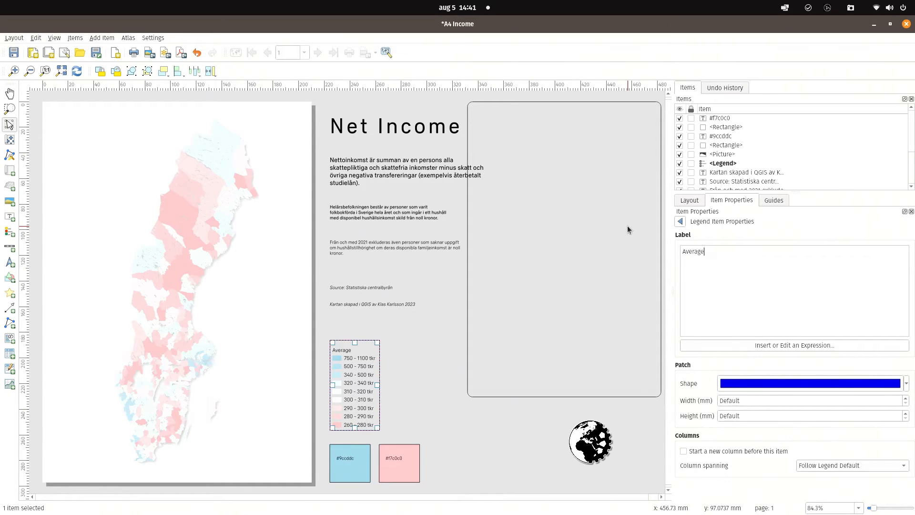
pyautogui.write(' Income')
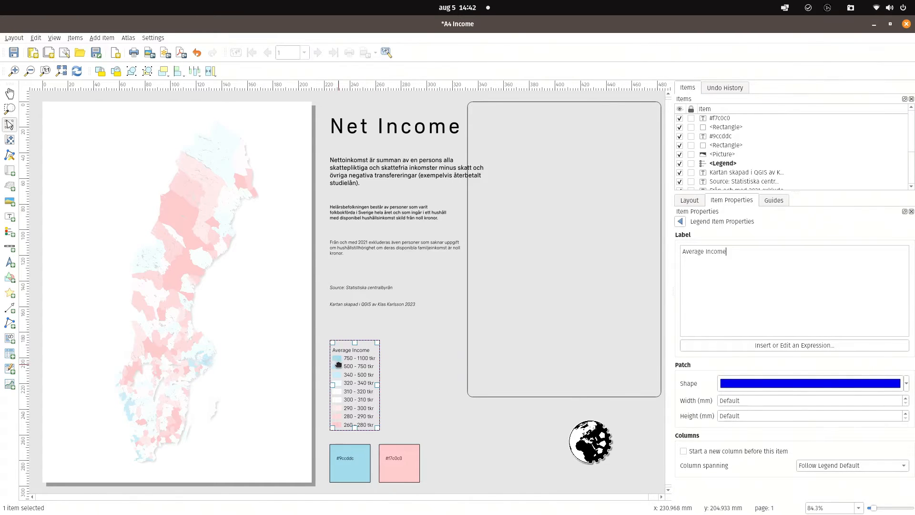
pyautogui.moveTo(351, 378); pyautogui.dragTo(285, 371)
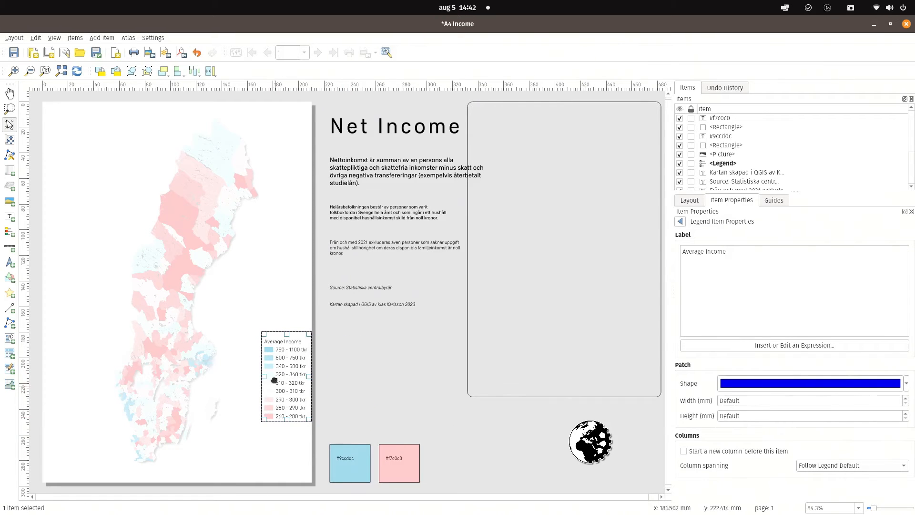
pyautogui.click(681, 222)
# Set the legend's space between symbols to 0 mm and extend its frame slightly downward
pyautogui.scroll(-10, 862, 404)
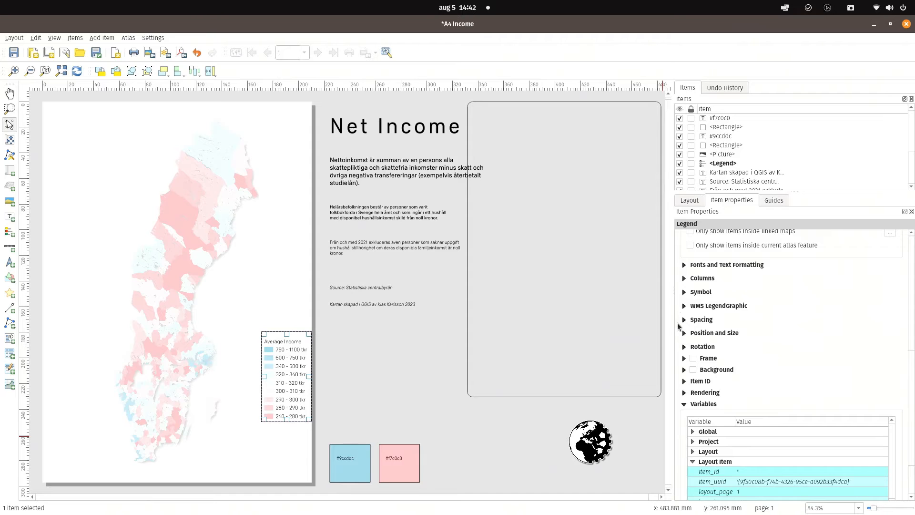
pyautogui.click(685, 320)
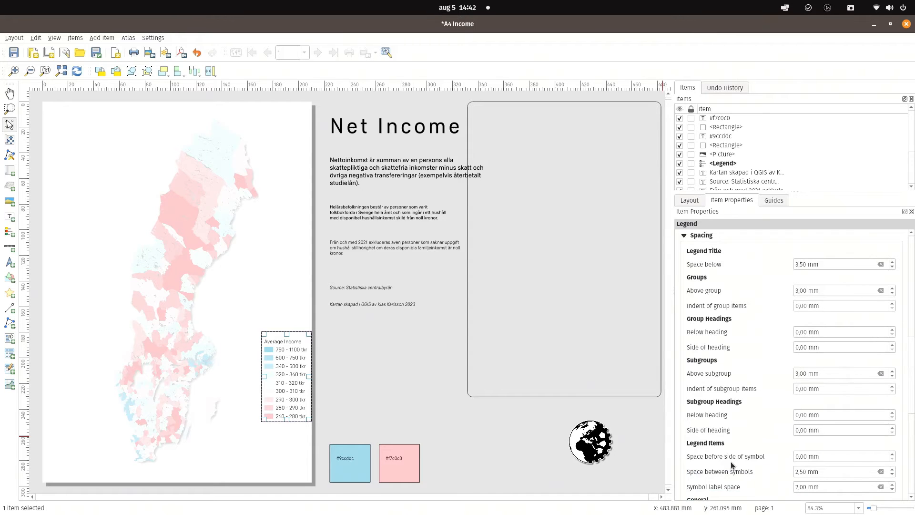
pyautogui.scroll(-2, 719, 450)
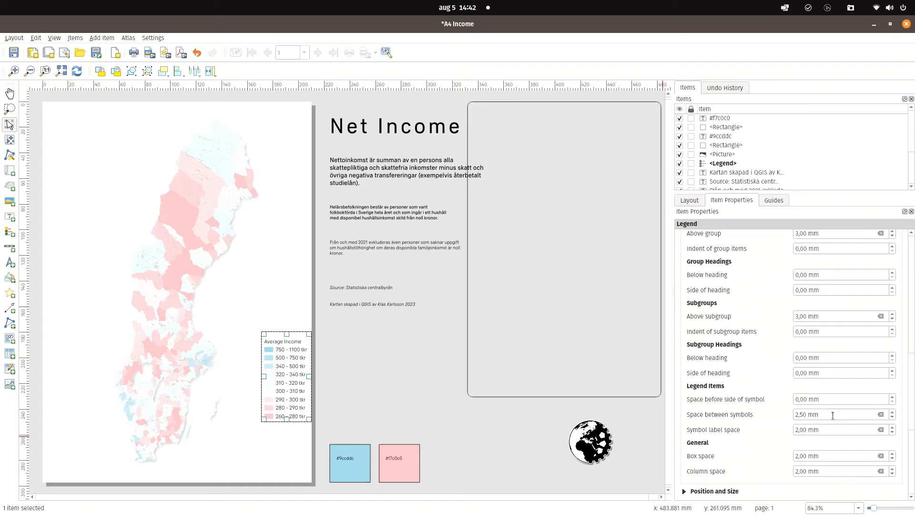
pyautogui.scroll(1, 828, 417)
pyautogui.scroll(-3, 827, 417)
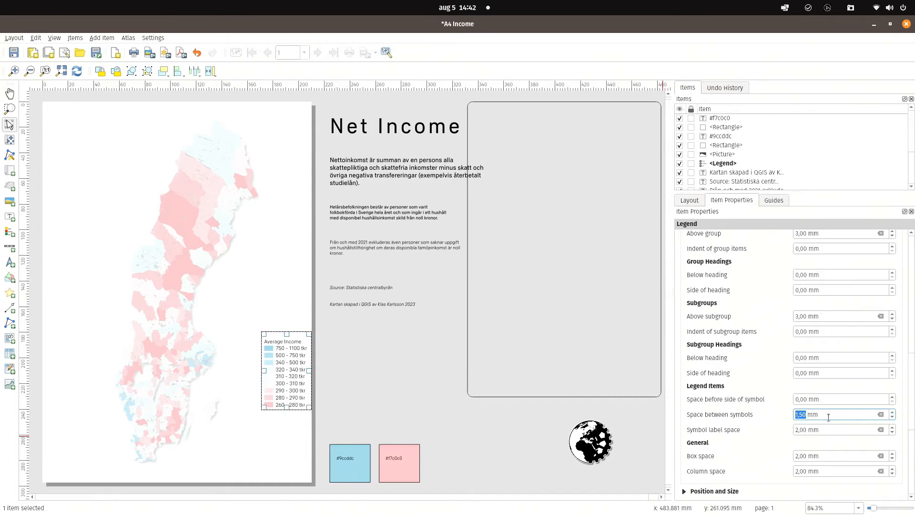
pyautogui.scroll(-1, 828, 417)
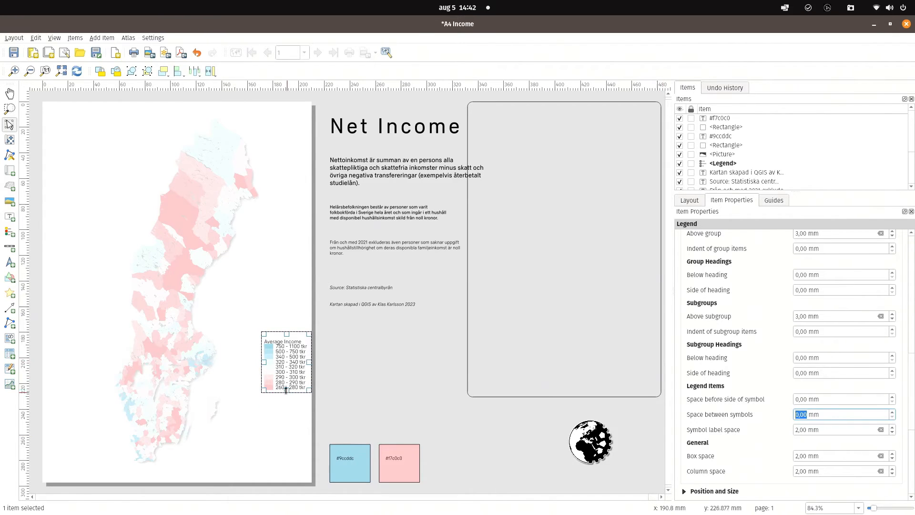
pyautogui.moveTo(287, 390); pyautogui.dragTo(288, 405)
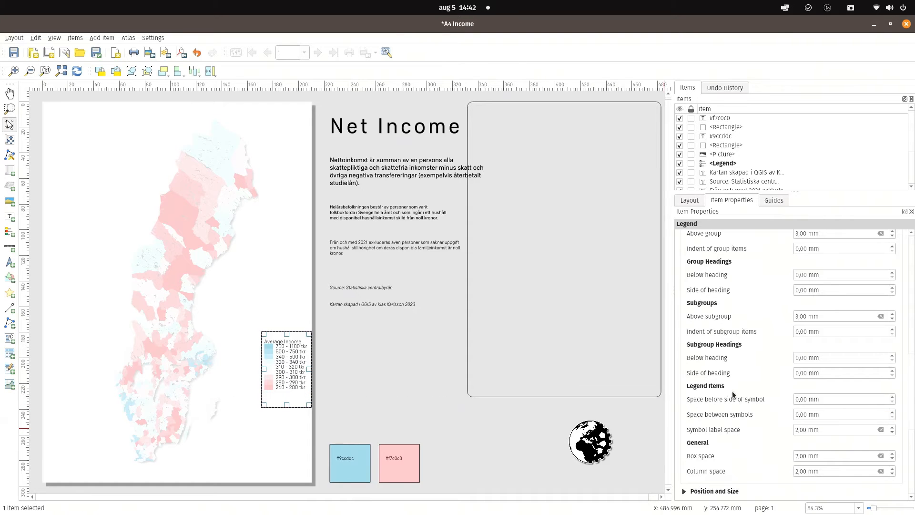
# Set the legend's symbol height to 6 mm and widen its frame toward the map
pyautogui.scroll(8, 733, 400)
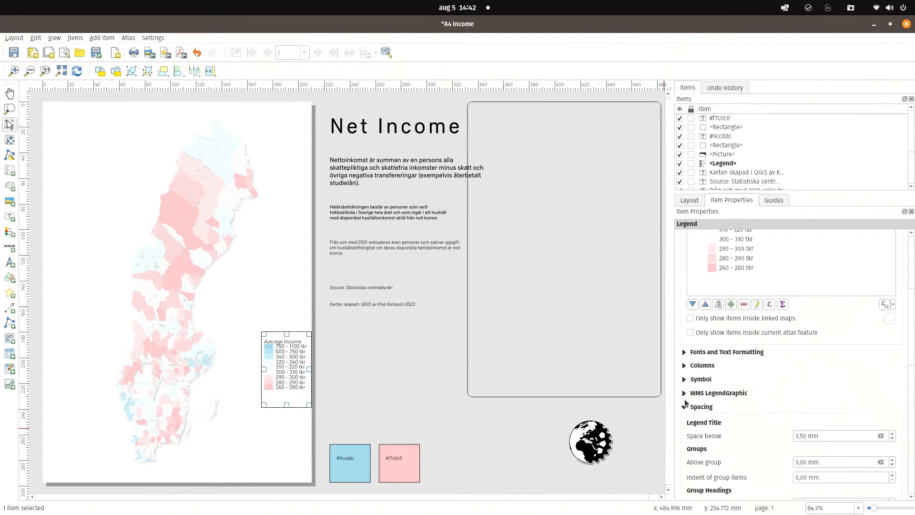
pyautogui.scroll(2, 756, 374)
pyautogui.scroll(3, 835, 398)
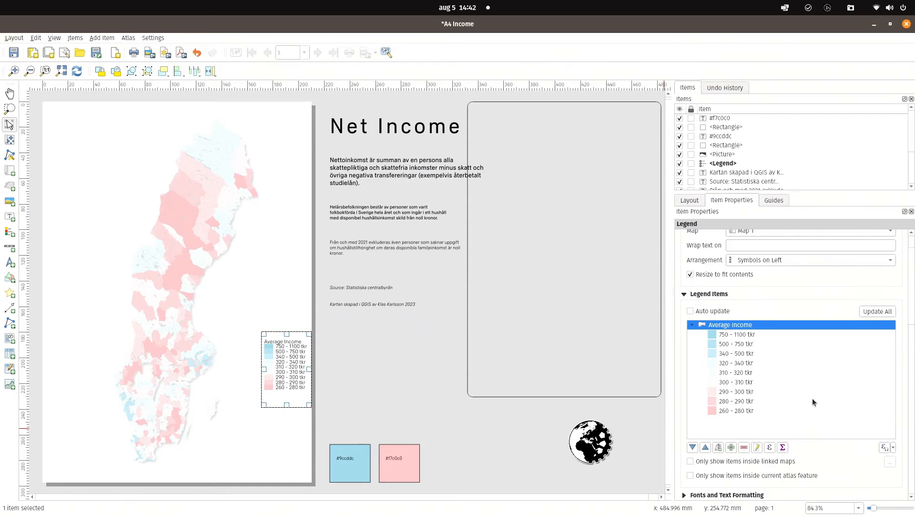
pyautogui.scroll(-12, 831, 468)
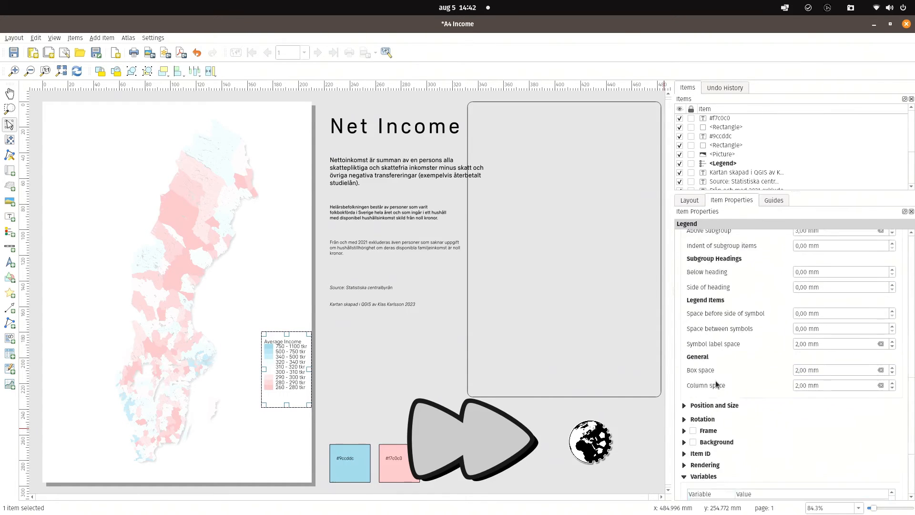
pyautogui.click(684, 348)
pyautogui.click(684, 349)
pyautogui.scroll(8, 752, 425)
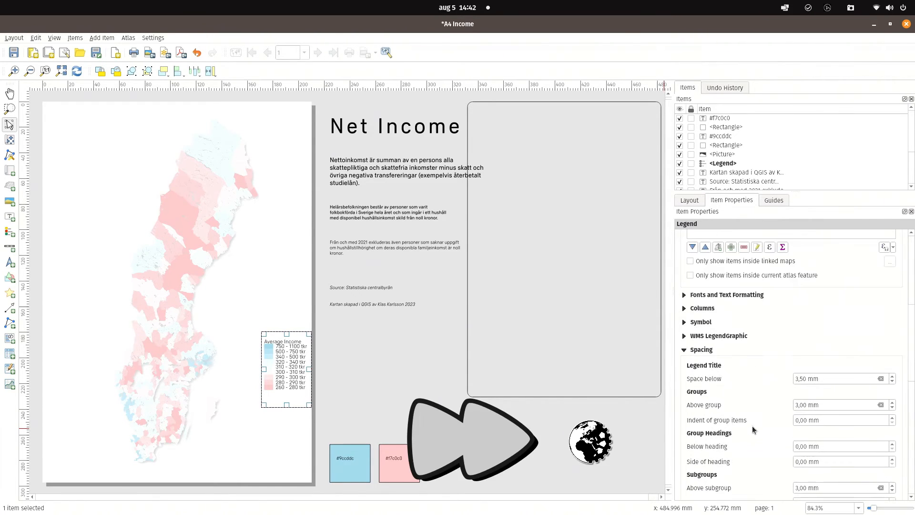
pyautogui.click(683, 322)
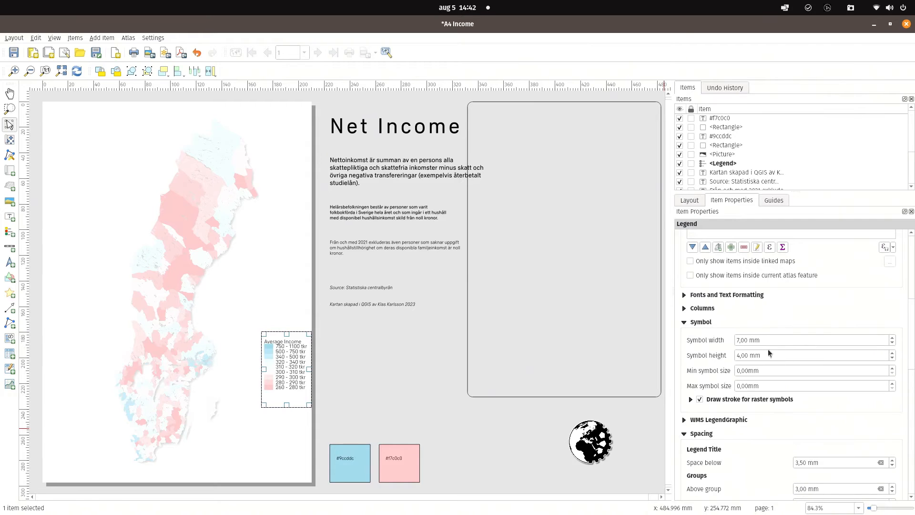
pyautogui.scroll(2, 768, 355)
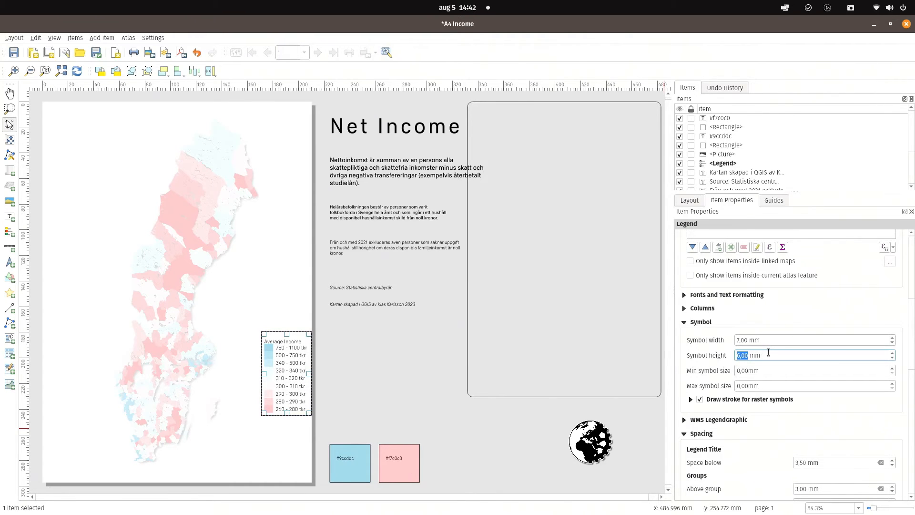
pyautogui.moveTo(263, 373); pyautogui.dragTo(240, 373)
# Add a line break after the legend's "Average Income" heading text
pyautogui.moveTo(912, 309); pyautogui.dragTo(913, 245)
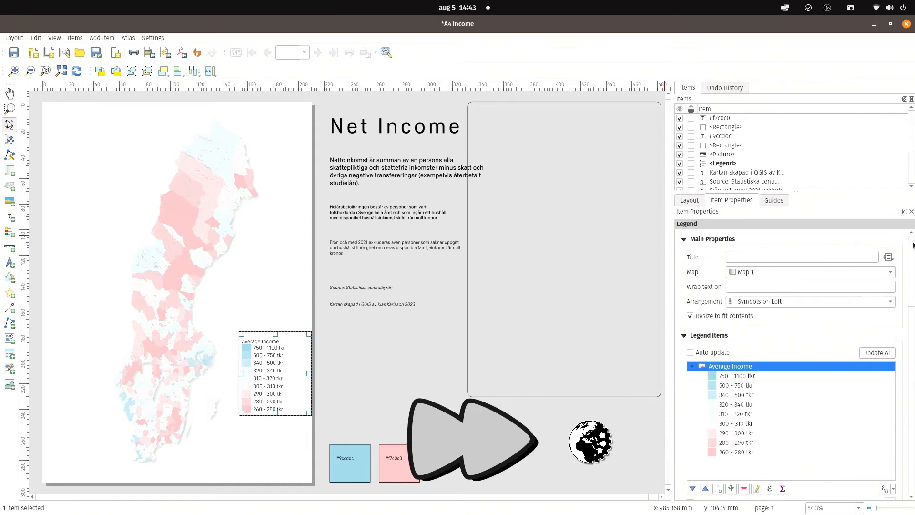
pyautogui.doubleClick(746, 367)
pyautogui.press('Return')
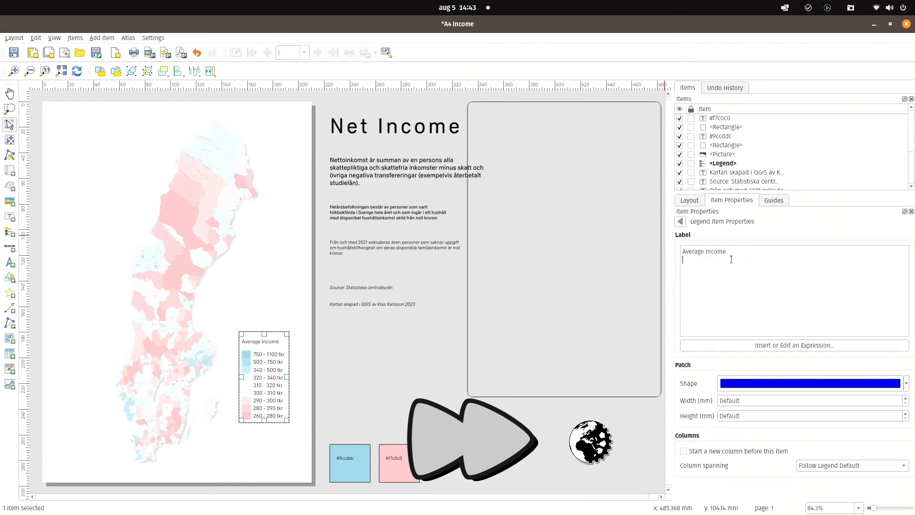
pyautogui.click(682, 227)
# Set the font style of the legend's subgroup headings to Regular
pyautogui.scroll(-10, 724, 346)
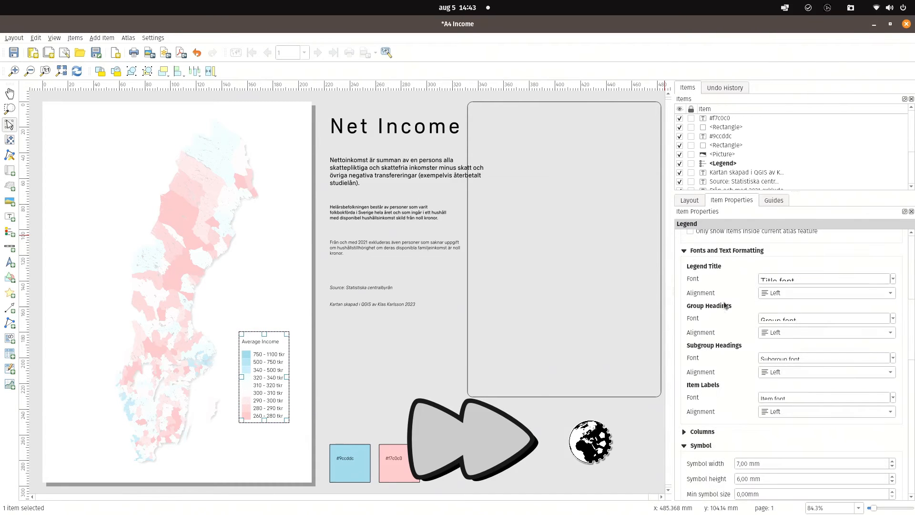
pyautogui.click(790, 371)
pyautogui.click(789, 360)
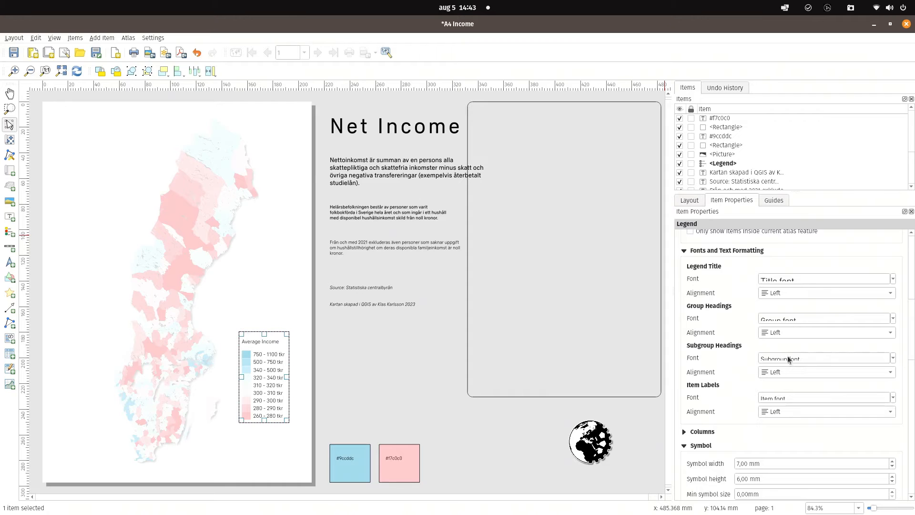
pyautogui.click(787, 357)
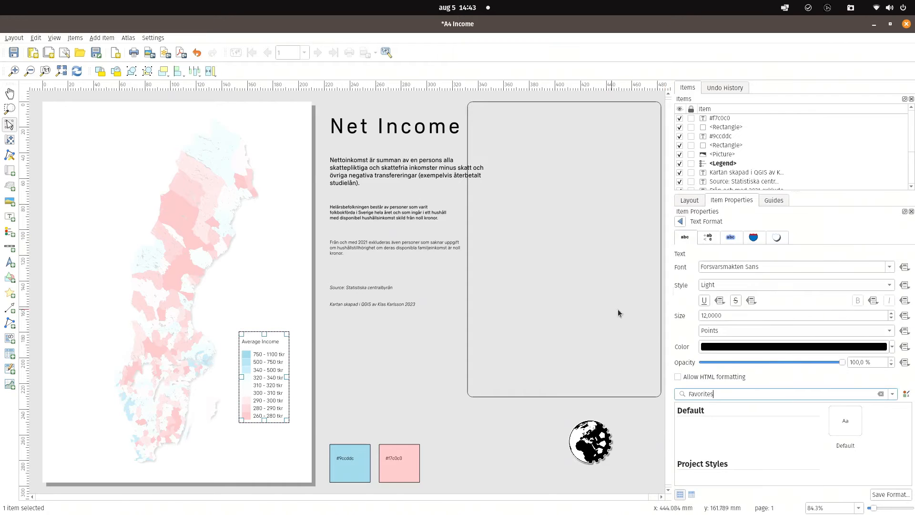
pyautogui.click(728, 287)
pyautogui.click(736, 319)
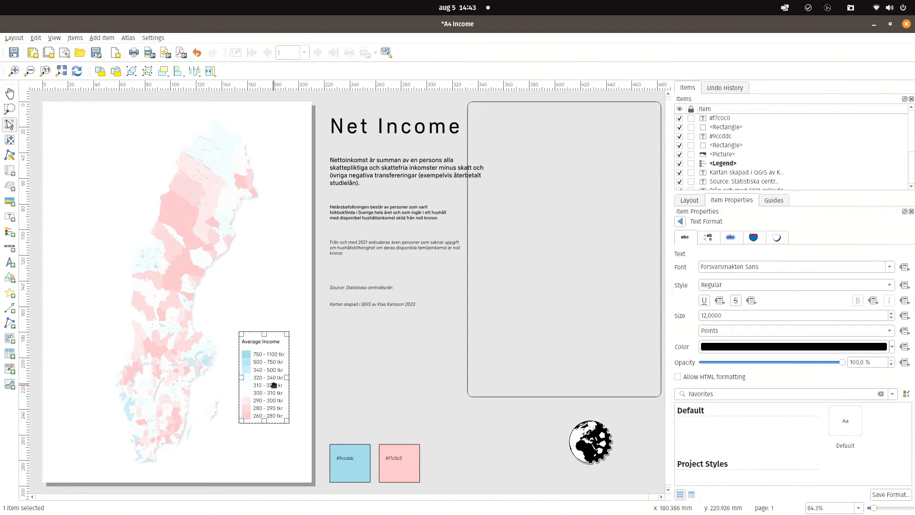
pyautogui.click(680, 221)
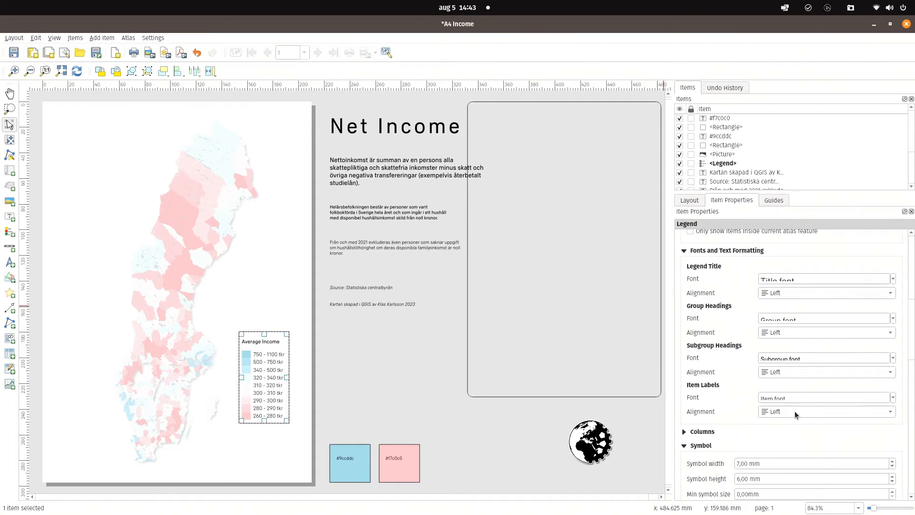
# Set the font size of the legend's item labels to 10 points
pyautogui.click(792, 396)
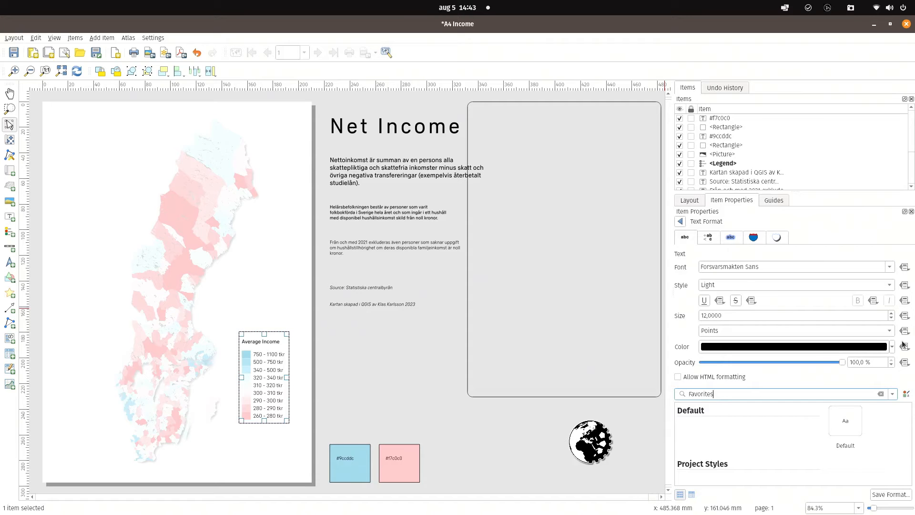
pyautogui.scroll(1, 818, 313)
pyautogui.scroll(-3, 819, 313)
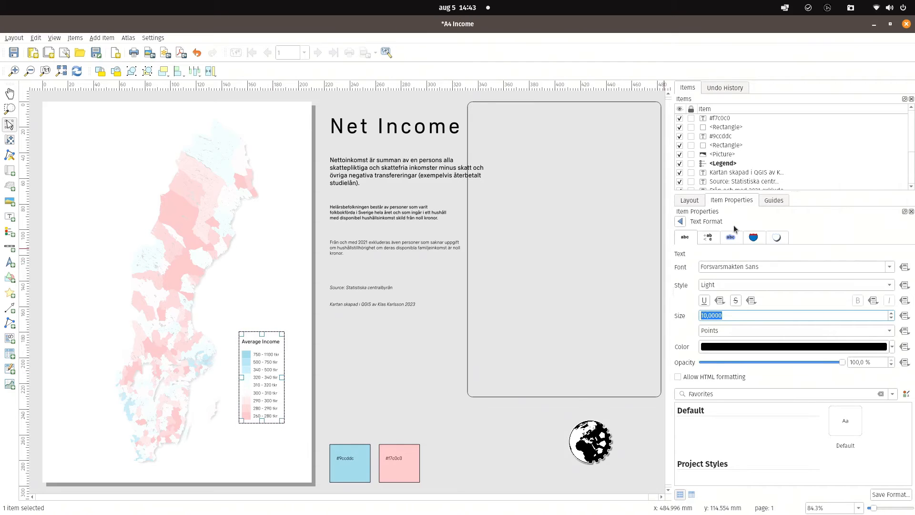
pyautogui.click(680, 220)
# Set the legend's symbol label space to 5 mm, keeping the column space at 2 mm
pyautogui.scroll(-10, 710, 362)
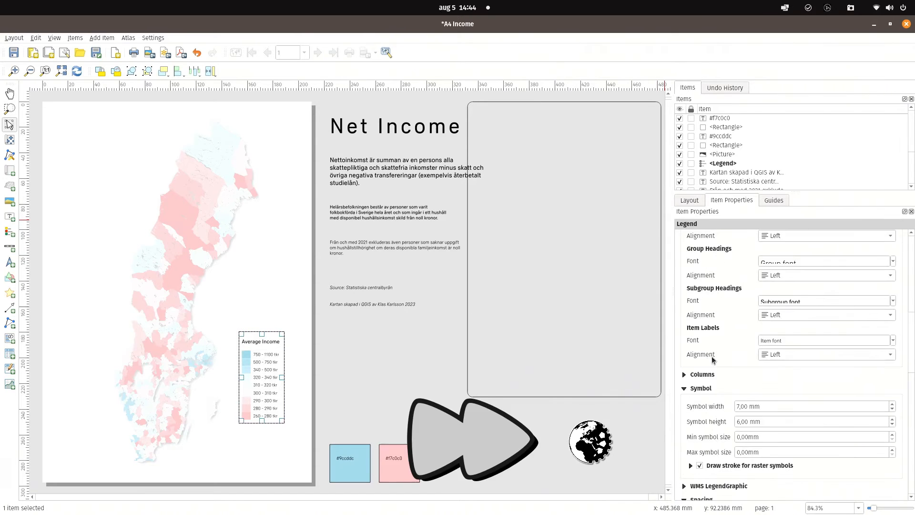
pyautogui.scroll(-5, 710, 390)
pyautogui.click(833, 448)
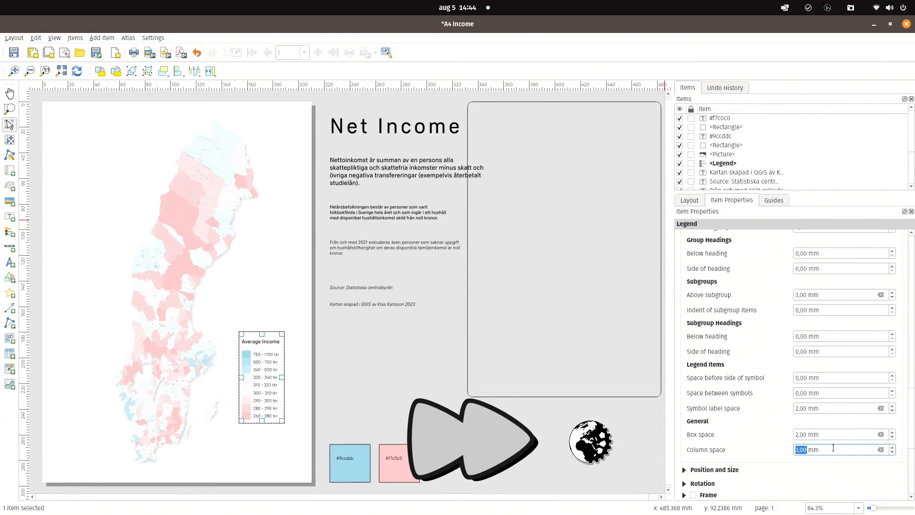
pyautogui.scroll(-1, 827, 393)
pyautogui.scroll(3, 830, 407)
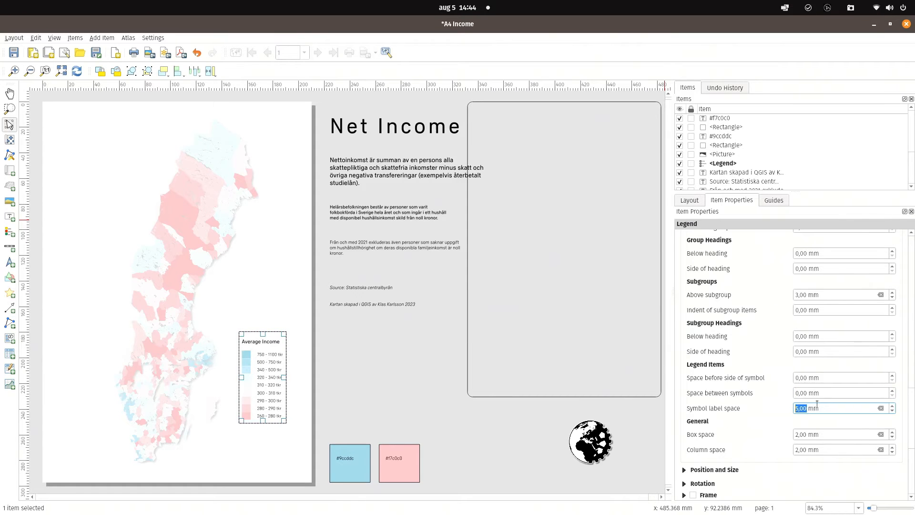
pyautogui.scroll(-5, 736, 346)
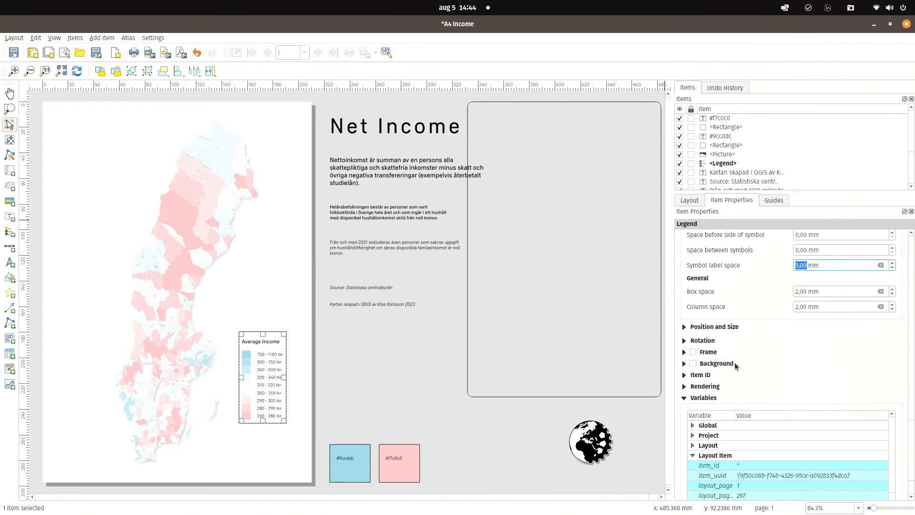
# Set the legend's symbol width to 9 mm and reduce the symbol height, keeping the space between symbols at 0 mm
pyautogui.scroll(-1, 751, 294)
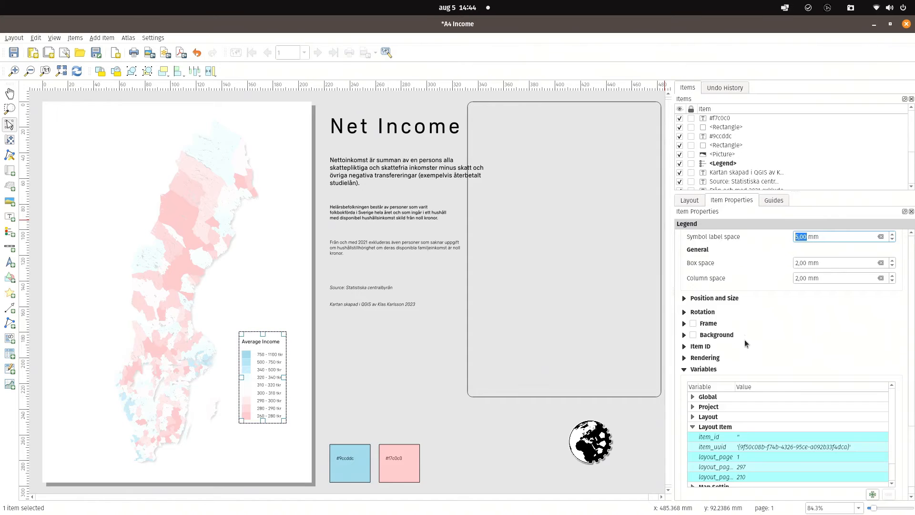
pyautogui.scroll(12, 747, 350)
pyautogui.scroll(2, 769, 378)
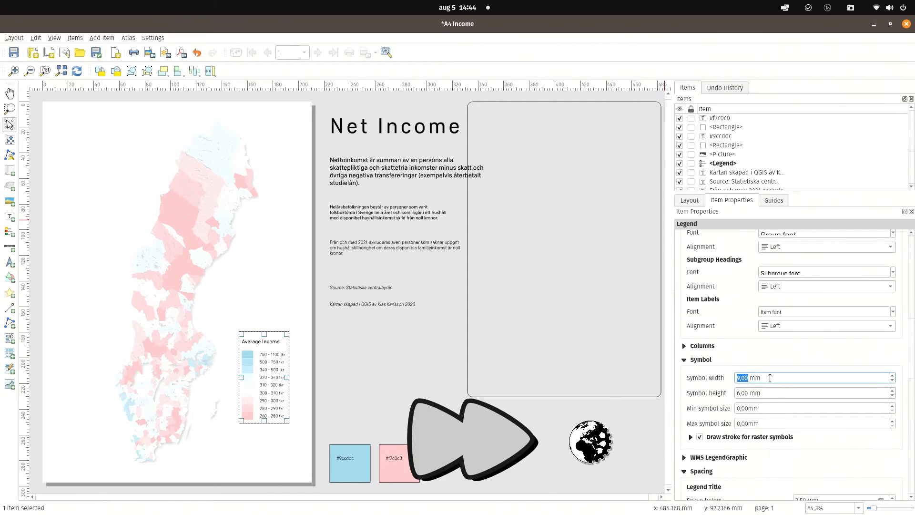
pyautogui.scroll(-10, 770, 427)
pyautogui.click(824, 364)
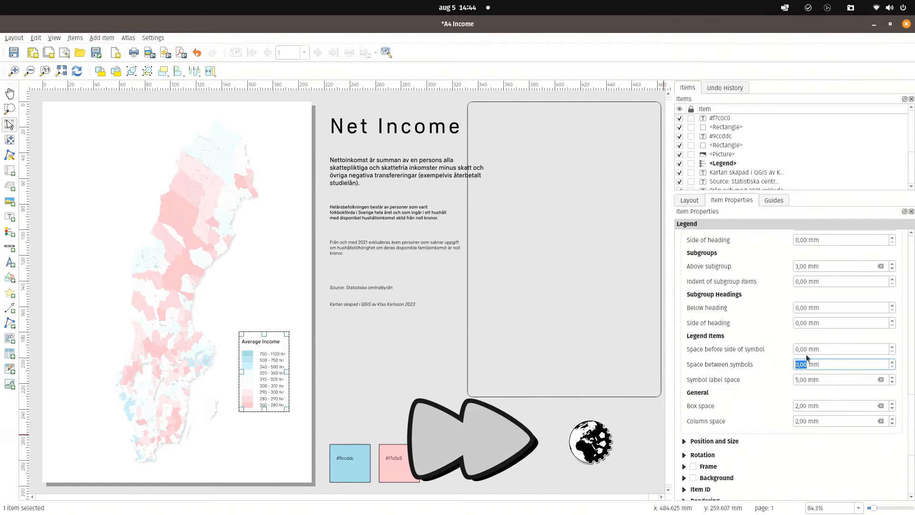
# Move the legend to the lower-left part of the page, beside southern Sweden
pyautogui.click(274, 421)
pyautogui.scroll(6, 254, 401)
pyautogui.scroll(-5, 235, 361)
pyautogui.moveTo(294, 356); pyautogui.dragTo(105, 397)
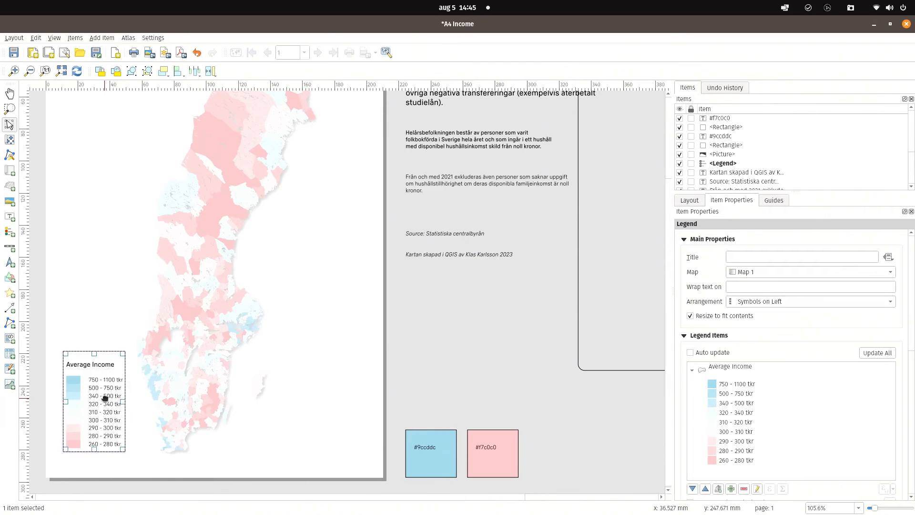
pyautogui.click(377, 356)
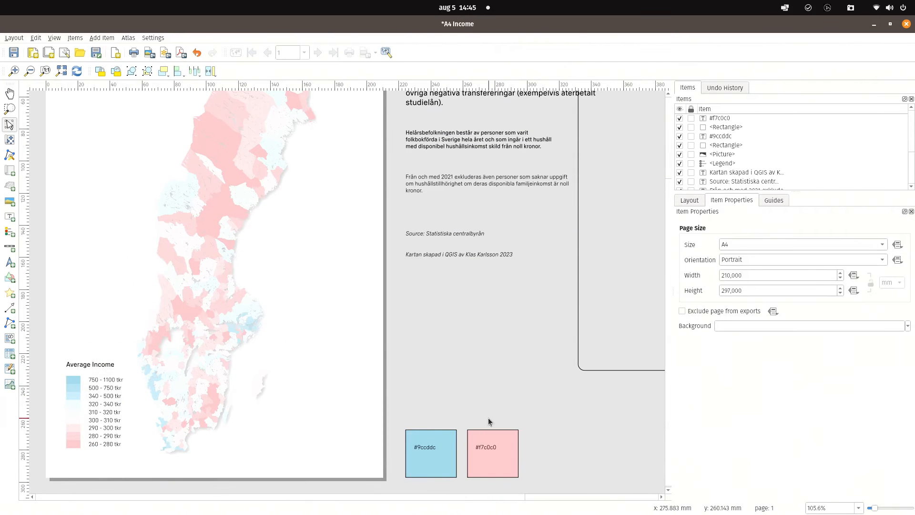
# Move the Net Income title onto the page's upper-left corner
pyautogui.scroll(-1, 487, 416)
pyautogui.moveTo(336, 390); pyautogui.dragTo(360, 393)
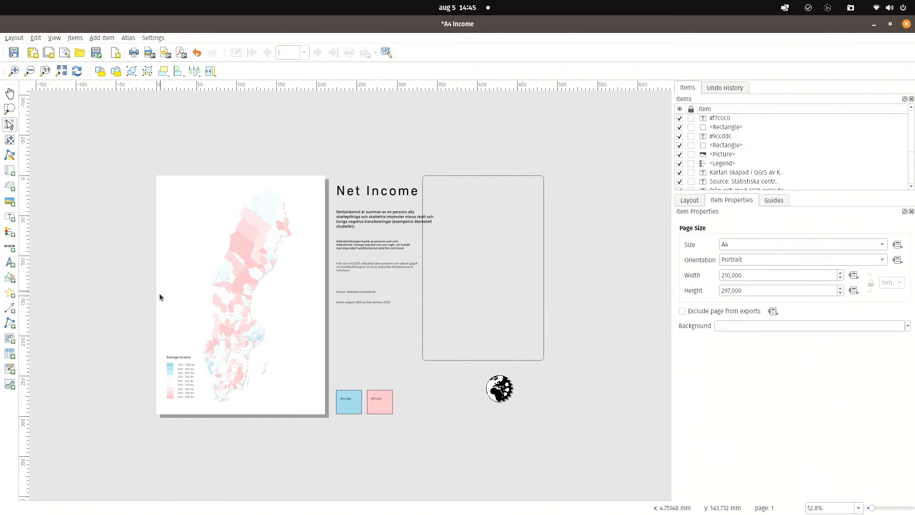
pyautogui.click(370, 192)
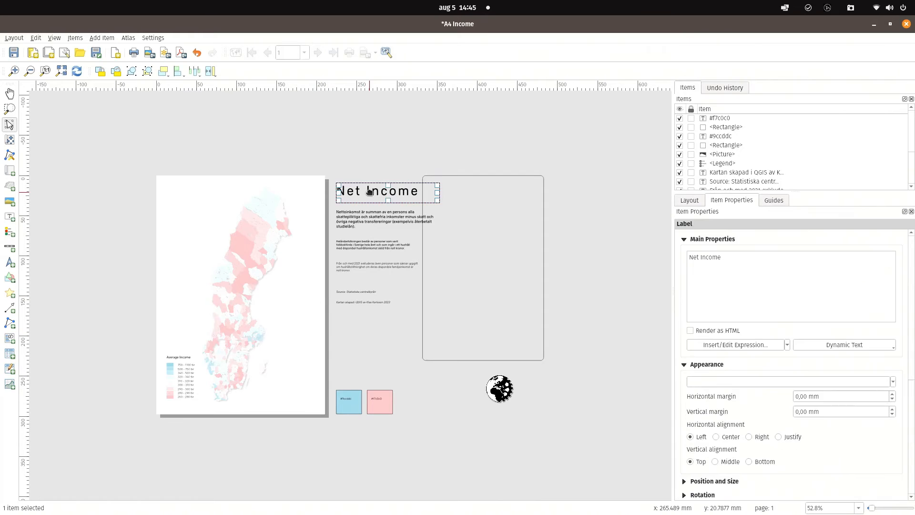
pyautogui.moveTo(378, 188); pyautogui.dragTo(207, 188)
pyautogui.click(83, 199)
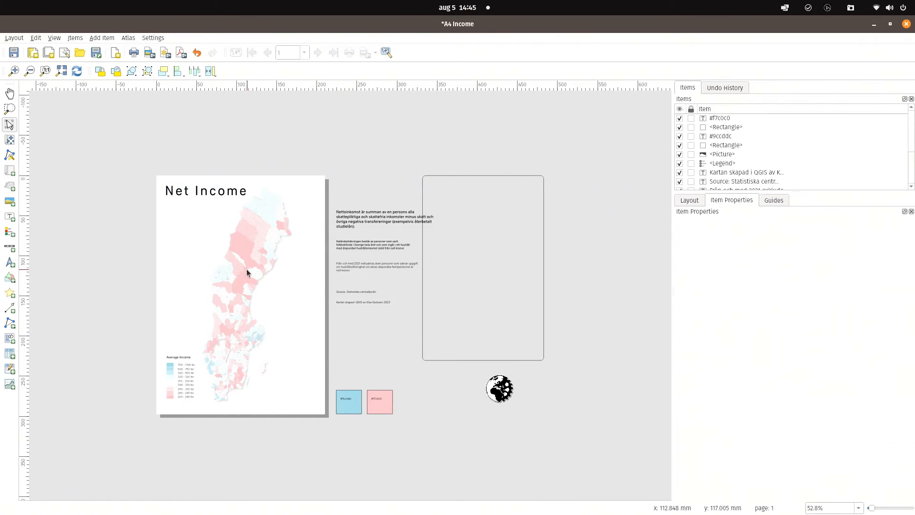
# Stack the three description texts and the source text below the title along the page's left edge
pyautogui.moveTo(396, 216); pyautogui.dragTo(227, 209)
pyautogui.moveTo(366, 246); pyautogui.dragTo(196, 236)
pyautogui.moveTo(374, 267); pyautogui.dragTo(202, 253)
pyautogui.moveTo(368, 291); pyautogui.dragTo(199, 271)
# Place the globe logo in the page's lower-right corner and the map credit text just beside it
pyautogui.moveTo(500, 384); pyautogui.dragTo(307, 391)
pyautogui.click(370, 304)
pyautogui.moveTo(377, 304); pyautogui.dragTo(284, 402)
# Move the rounded rectangle onto the page and resize it to frame the content just inside the page edges
pyautogui.moveTo(472, 348); pyautogui.dragTo(201, 352)
pyautogui.moveTo(280, 362); pyautogui.dragTo(321, 408)
pyautogui.moveTo(256, 299); pyautogui.dragTo(244, 301)
pyautogui.moveTo(244, 300); pyautogui.dragTo(244, 300)
# Rename the framing rectangle as neatline and lock it
pyautogui.scroll(-3, 715, 158)
pyautogui.scroll(3, 714, 152)
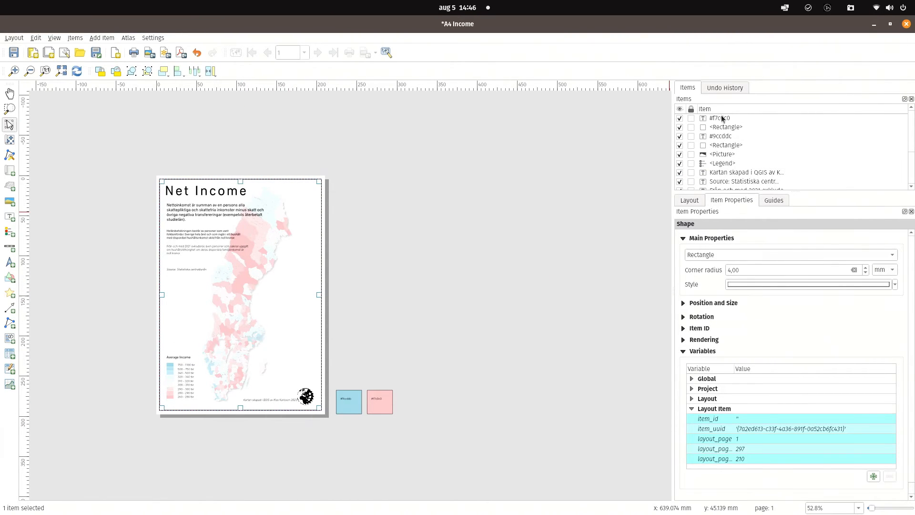
pyautogui.scroll(-3, 759, 150)
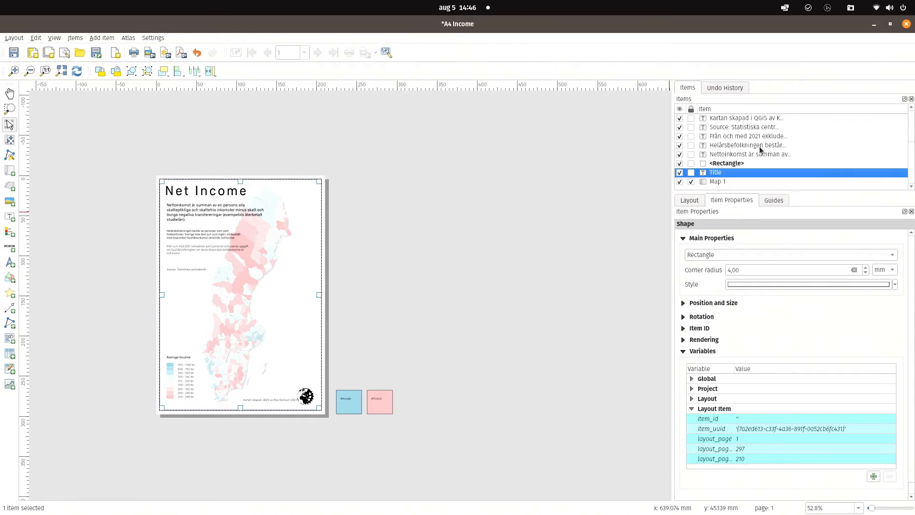
pyautogui.click(736, 164)
pyautogui.click(736, 164)
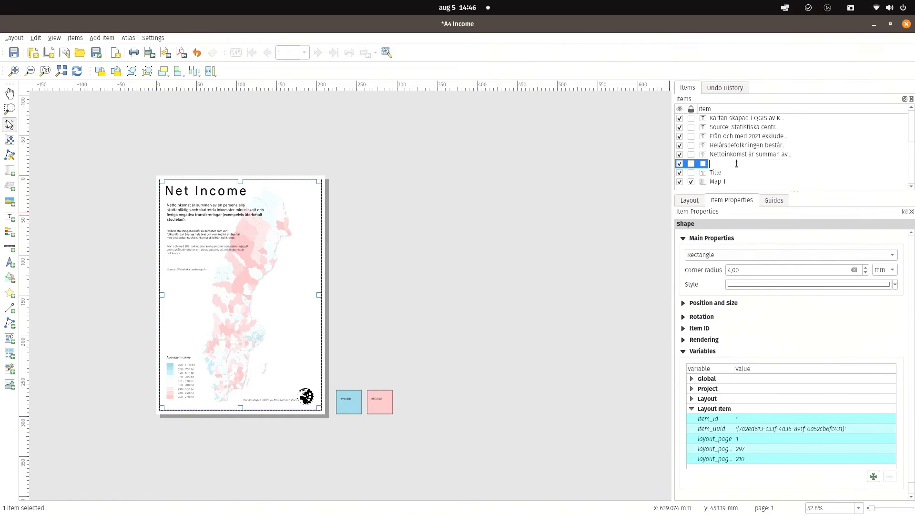
pyautogui.write('neatline')
pyautogui.press('Return')
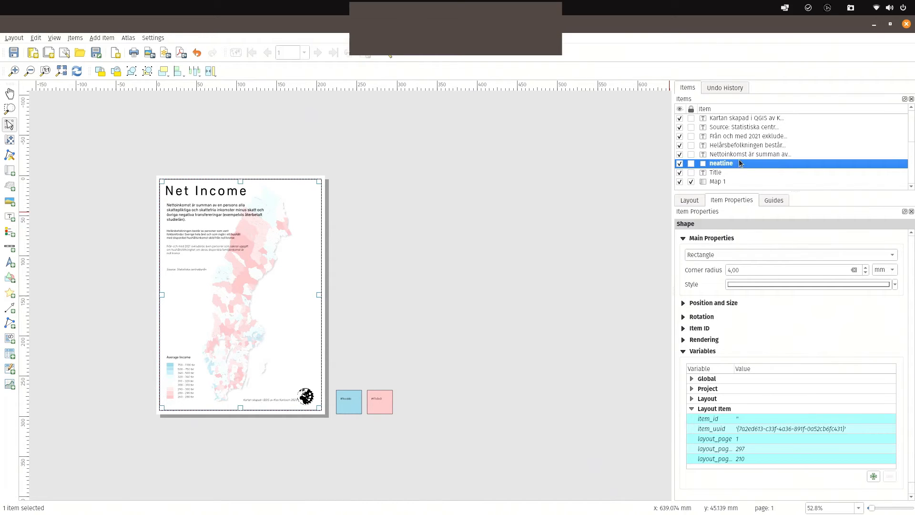
pyautogui.click(691, 163)
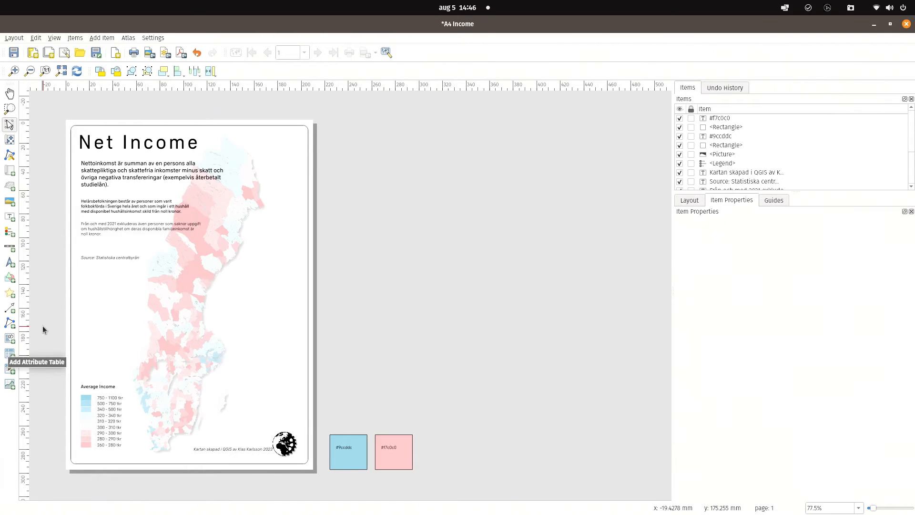
# Add an attribute table for the net_income layer beside the page and shift it so its last columns are in view
pyautogui.click(10, 354)
pyautogui.moveTo(380, 126); pyautogui.dragTo(506, 270)
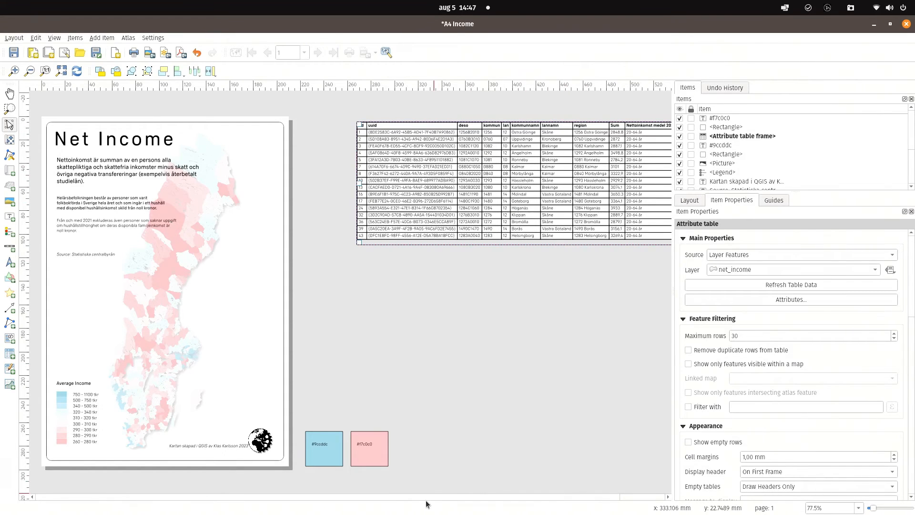
pyautogui.hscroll(3, 430, 499)
pyautogui.moveTo(610, 180); pyautogui.dragTo(458, 181)
pyautogui.moveTo(638, 188); pyautogui.dragTo(445, 202)
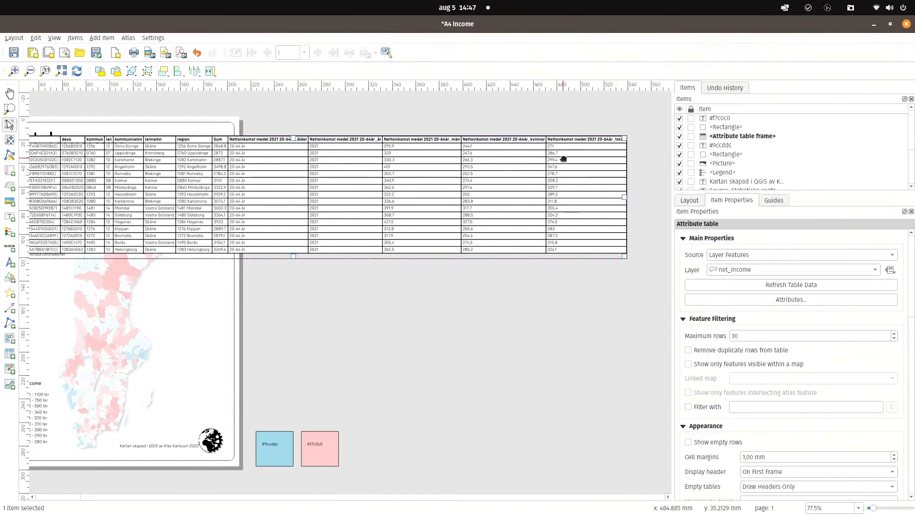
# Remove the fid, uuid, deso, kommun and lan columns from the attribute table and select the lannamn column
pyautogui.click(792, 301)
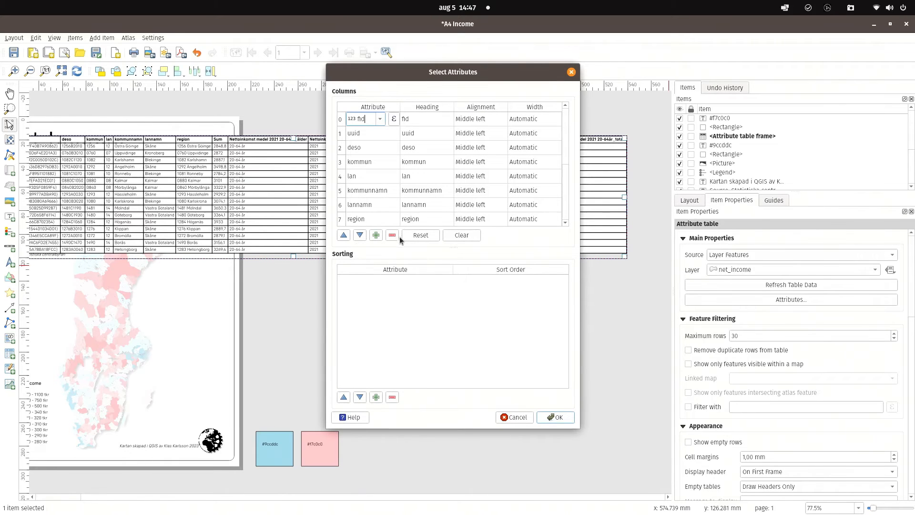
pyautogui.click(339, 119)
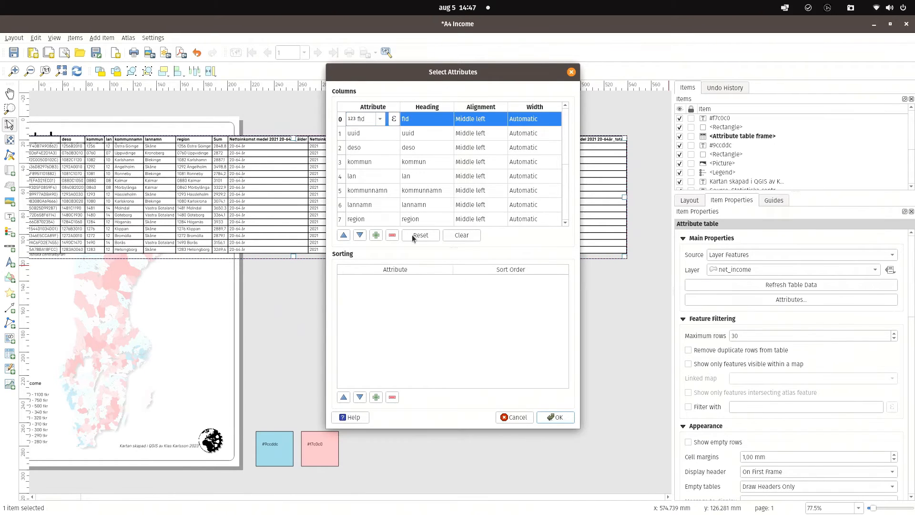
pyautogui.click(392, 237)
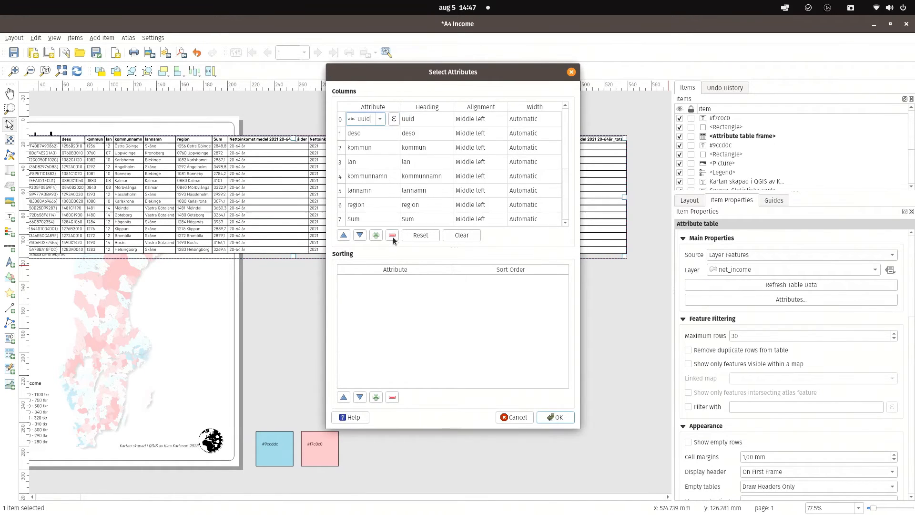
pyautogui.click(340, 121)
pyautogui.keyDown('shift'); pyautogui.click(343, 136); pyautogui.keyUp('shift')
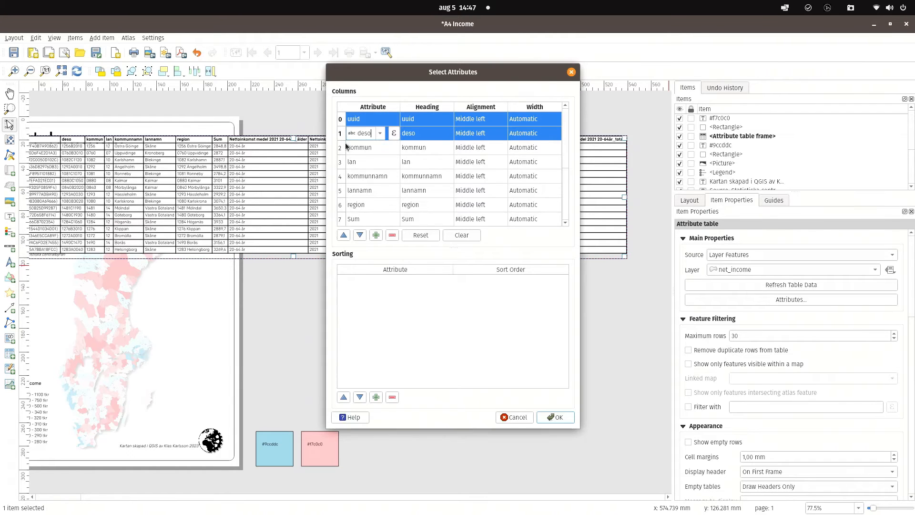
pyautogui.keyDown('shift'); pyautogui.click(345, 148); pyautogui.keyUp('shift')
pyautogui.keyDown('shift'); pyautogui.click(344, 162); pyautogui.keyUp('shift')
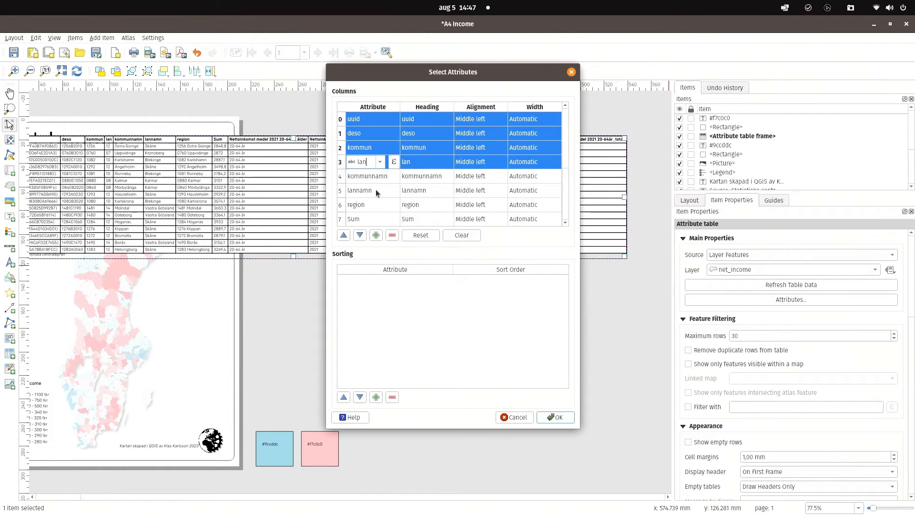
pyautogui.click(392, 235)
pyautogui.click(340, 136)
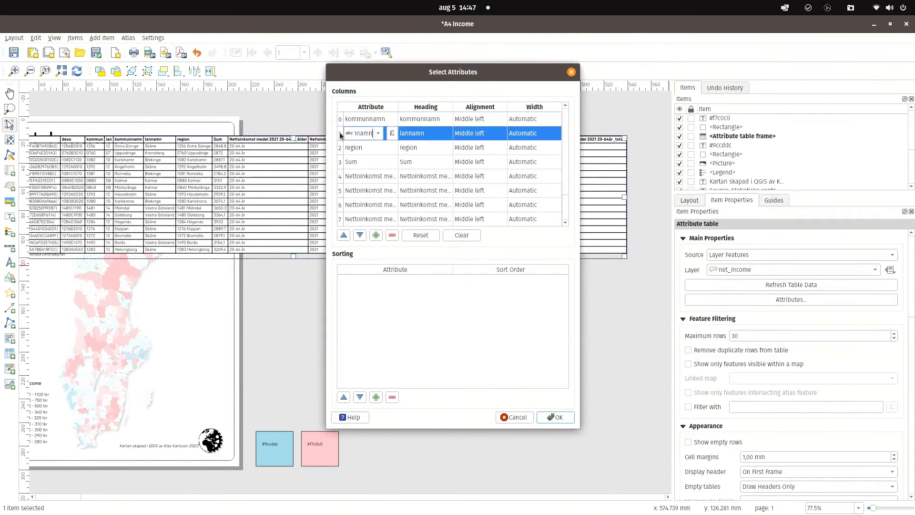
# Remove every attribute table column except kommunnamn and Nettoinkomst medel 2021 20-64år_totalt
pyautogui.keyDown('shift'); pyautogui.click(340, 152); pyautogui.keyUp('shift')
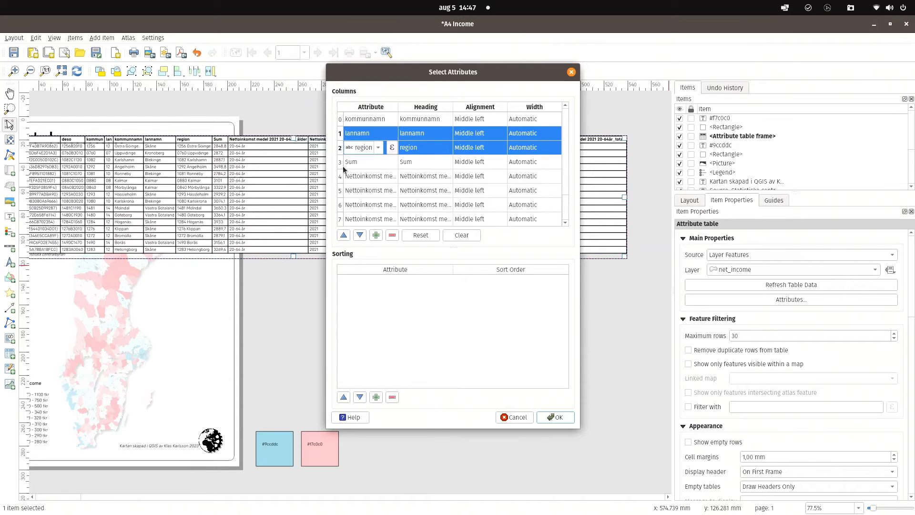
pyautogui.keyDown('shift'); pyautogui.click(340, 164); pyautogui.keyUp('shift')
pyautogui.keyDown('shift'); pyautogui.click(340, 179); pyautogui.keyUp('shift')
pyautogui.keyDown('shift'); pyautogui.click(341, 193); pyautogui.keyUp('shift')
pyautogui.keyDown('shift'); pyautogui.click(340, 205); pyautogui.keyUp('shift')
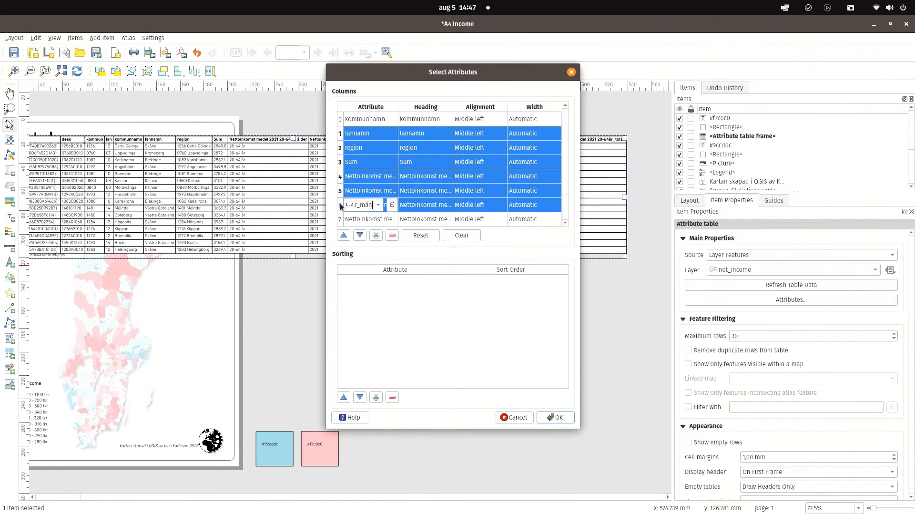
pyautogui.click(393, 235)
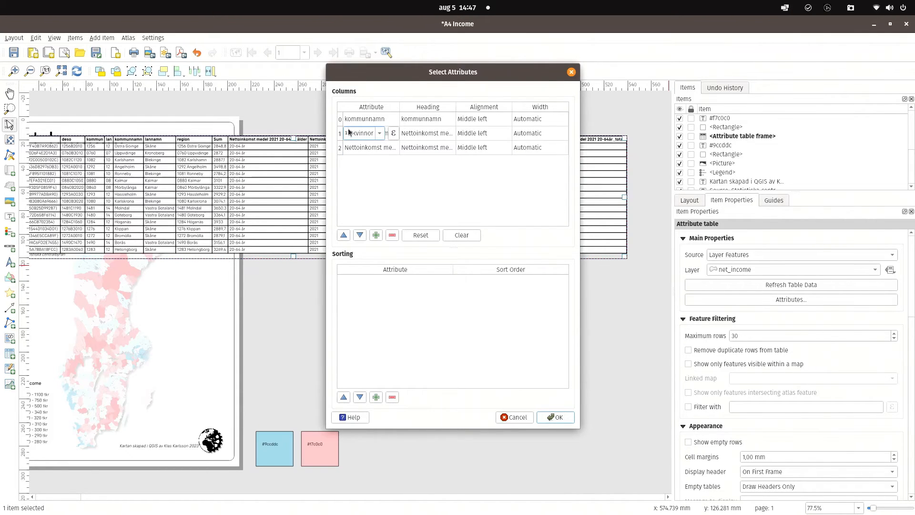
pyautogui.click(341, 137)
pyautogui.click(392, 235)
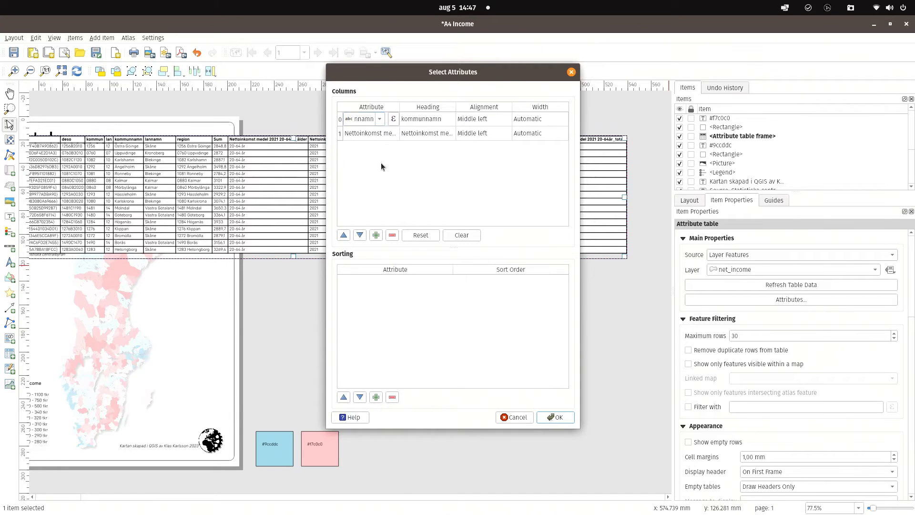
# Rename the two remaining column headings to Kommun and Income, and apply them to the table
pyautogui.doubleClick(427, 120)
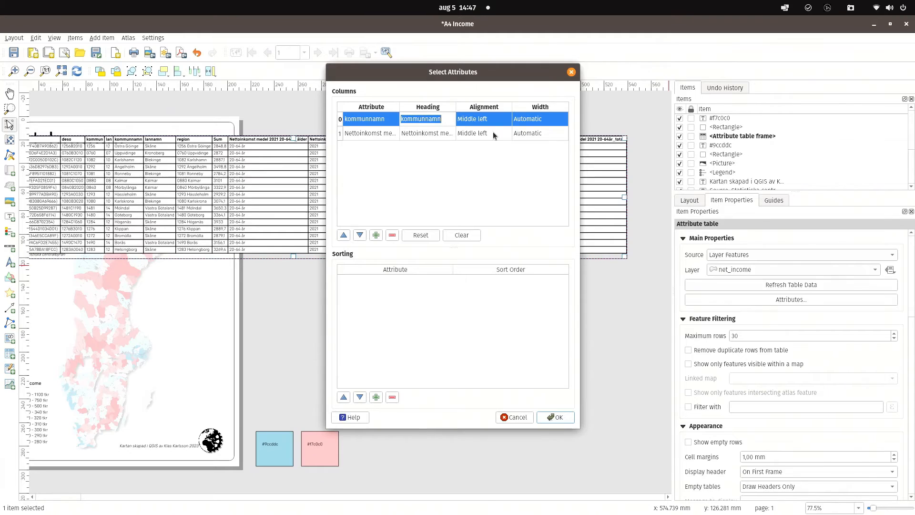
pyautogui.write('Kommun')
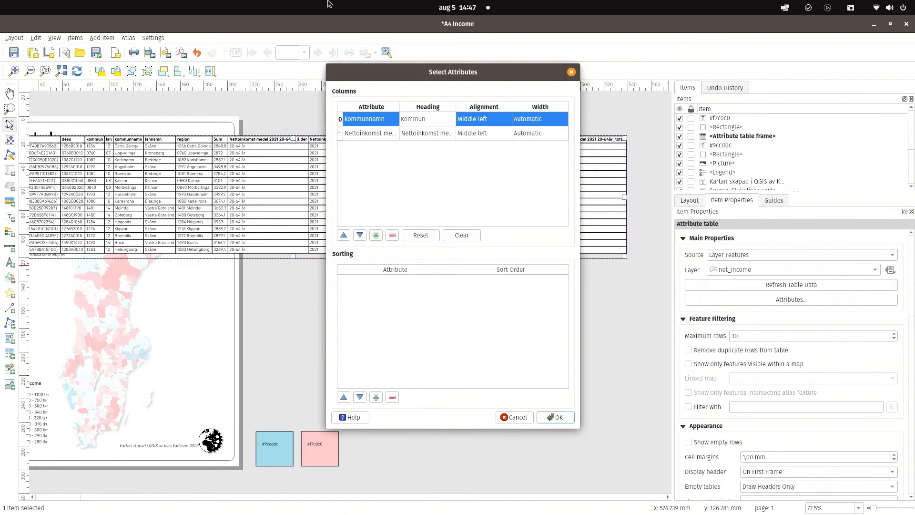
pyautogui.doubleClick(420, 132)
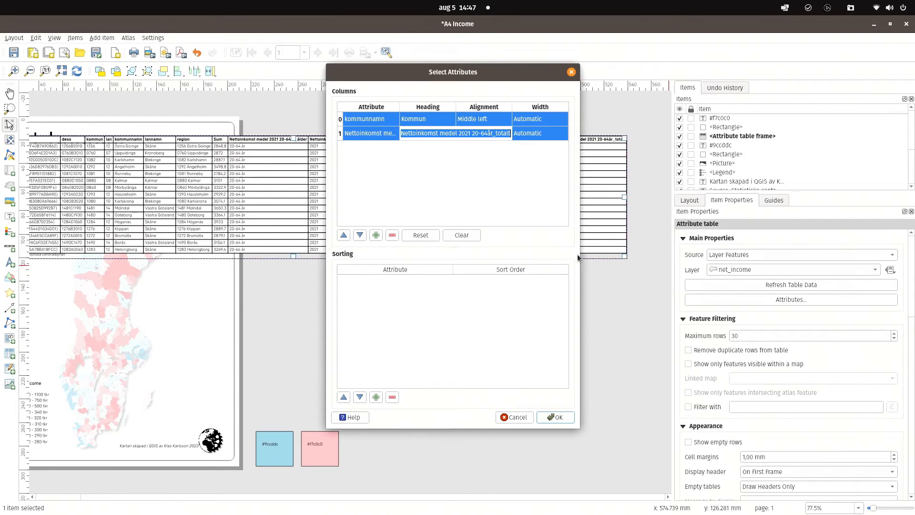
pyautogui.write('Income')
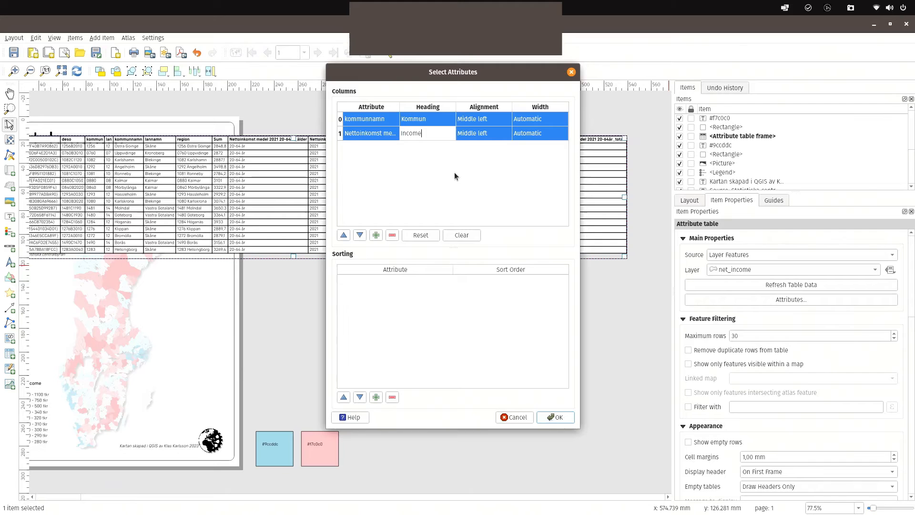
pyautogui.press('Return')
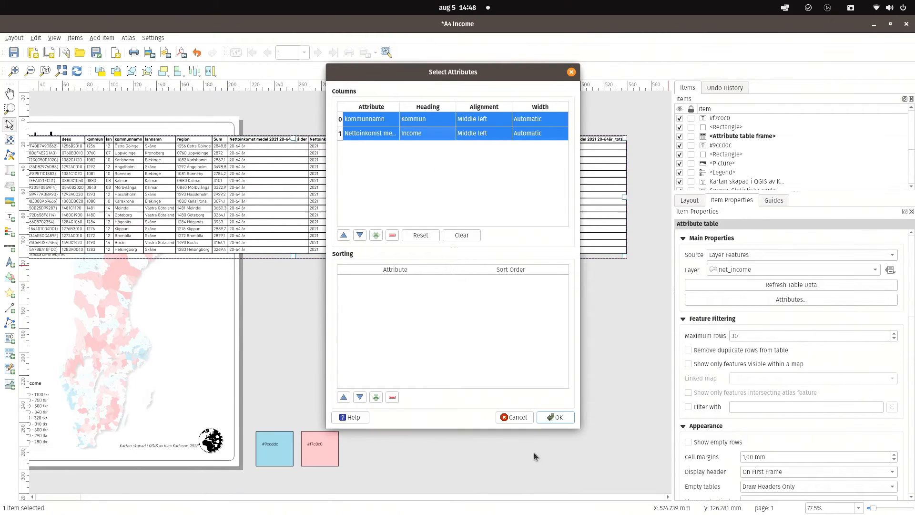
pyautogui.click(554, 418)
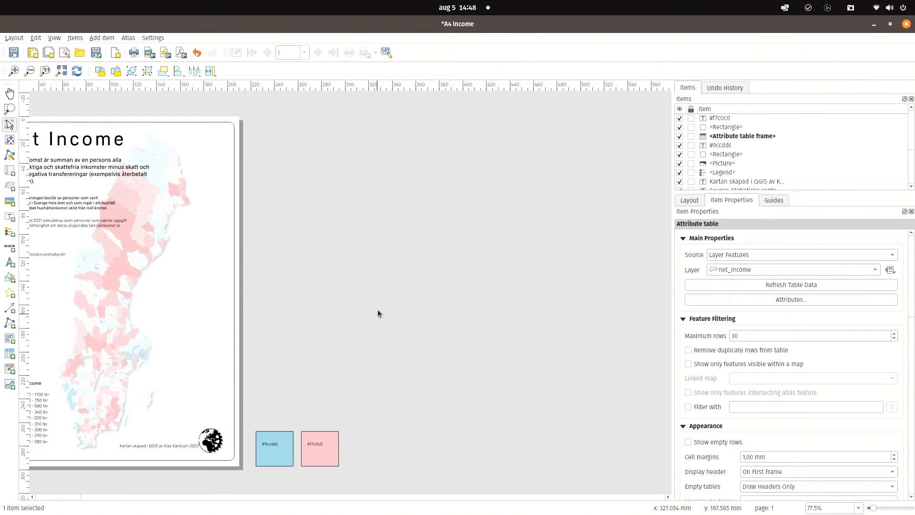
# Move the narrowed attribute table into the empty canvas area to the right of the page
pyautogui.scroll(-2, 367, 301)
pyautogui.moveTo(264, 265); pyautogui.dragTo(345, 282)
pyautogui.scroll(3, 346, 289)
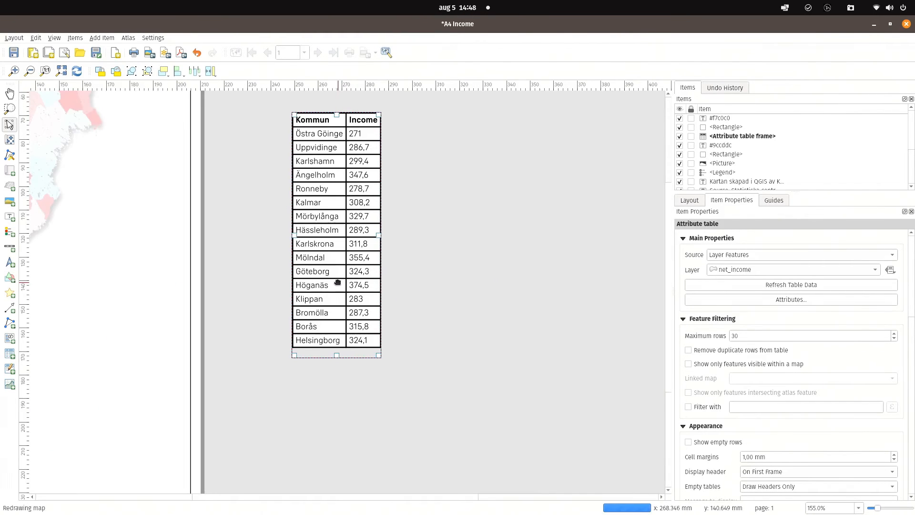
pyautogui.scroll(-1, 402, 300)
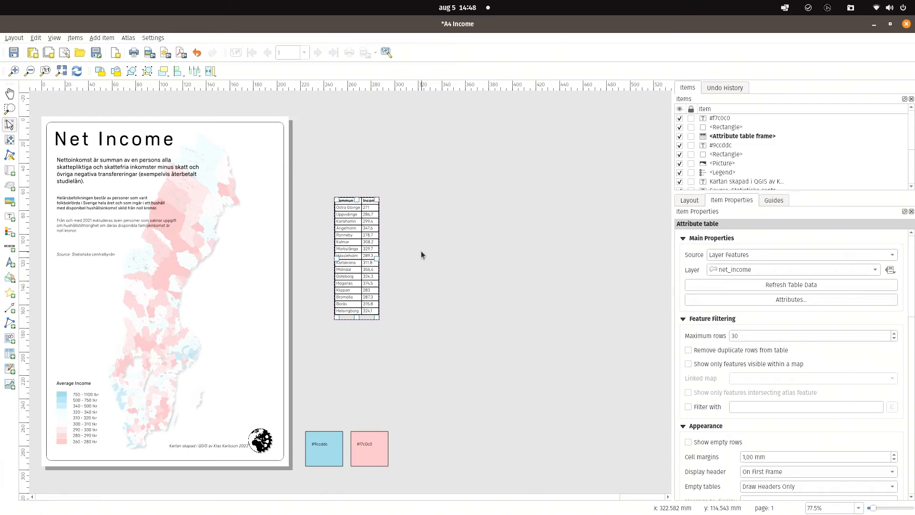
# Set the Kommun column width to 25 mm and the Income column width to 20 mm
pyautogui.click(845, 299)
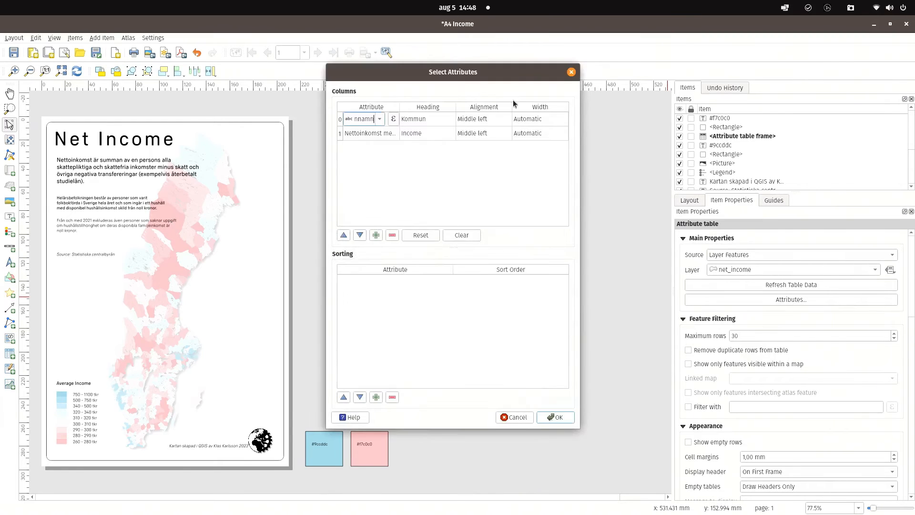
pyautogui.moveTo(501, 75); pyautogui.dragTo(674, 117)
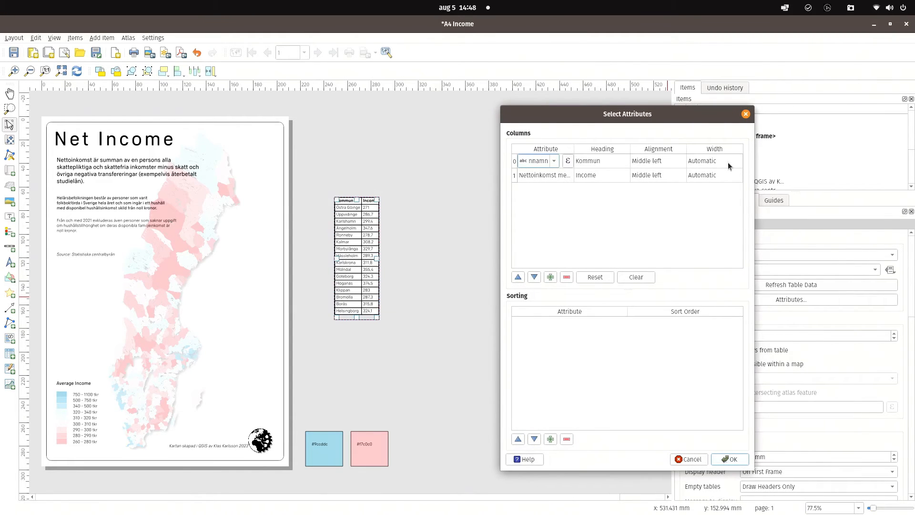
pyautogui.doubleClick(728, 162)
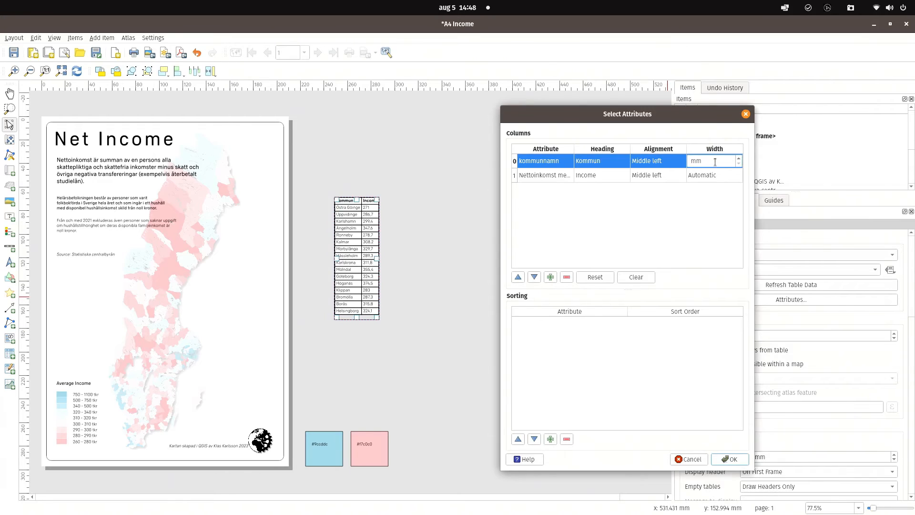
pyautogui.write('2')
pyautogui.press('Tab')
pyautogui.press('Tab')
pyautogui.press('Tab')
pyautogui.press('Tab')
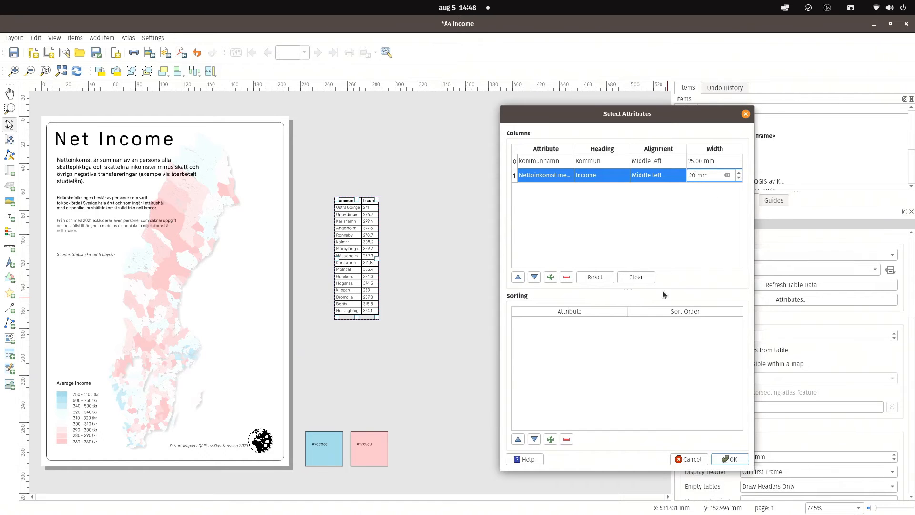
pyautogui.click(729, 459)
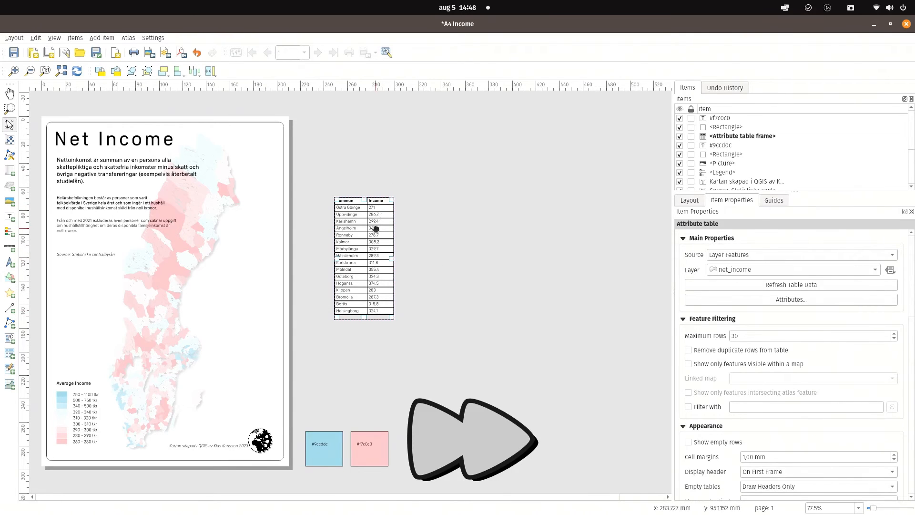
# Add a sorting rule to the table based on Nettoinkomst medel 2021 20-64år_totalt
pyautogui.click(763, 300)
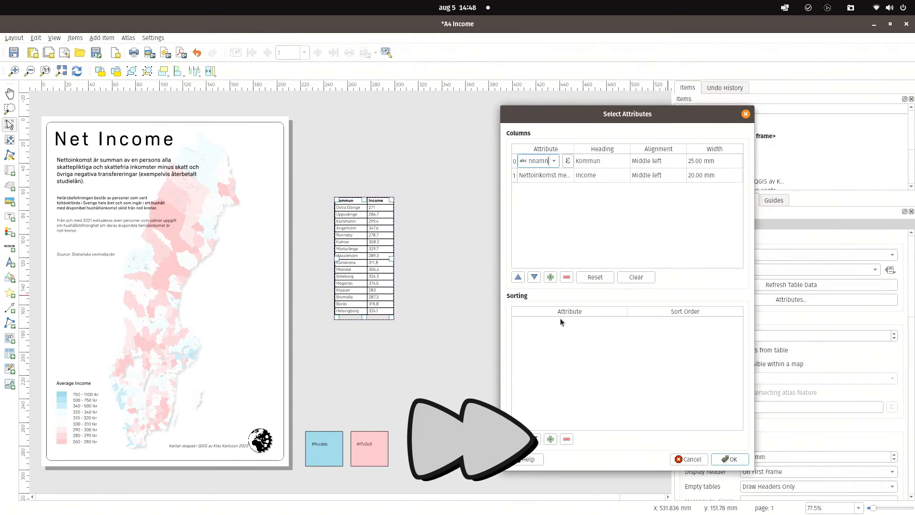
pyautogui.click(550, 439)
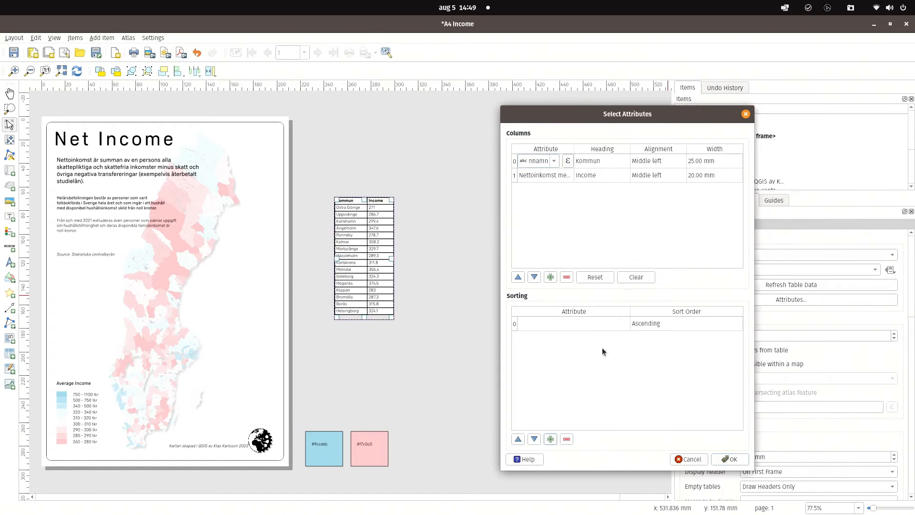
pyautogui.doubleClick(588, 320)
pyautogui.click(610, 324)
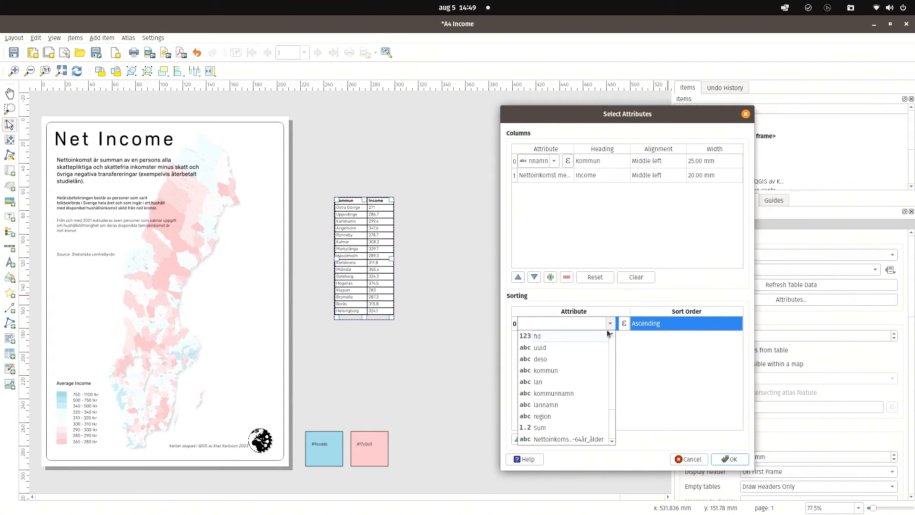
pyautogui.click(588, 439)
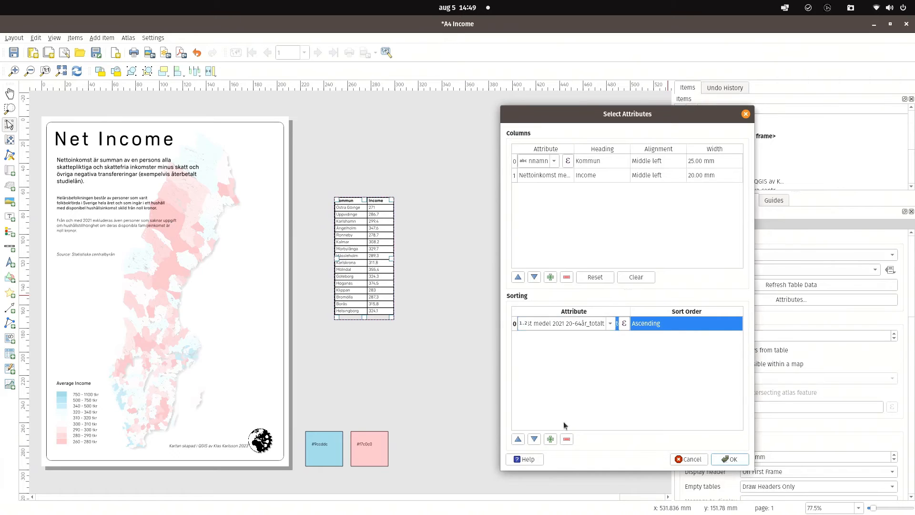
pyautogui.click(715, 460)
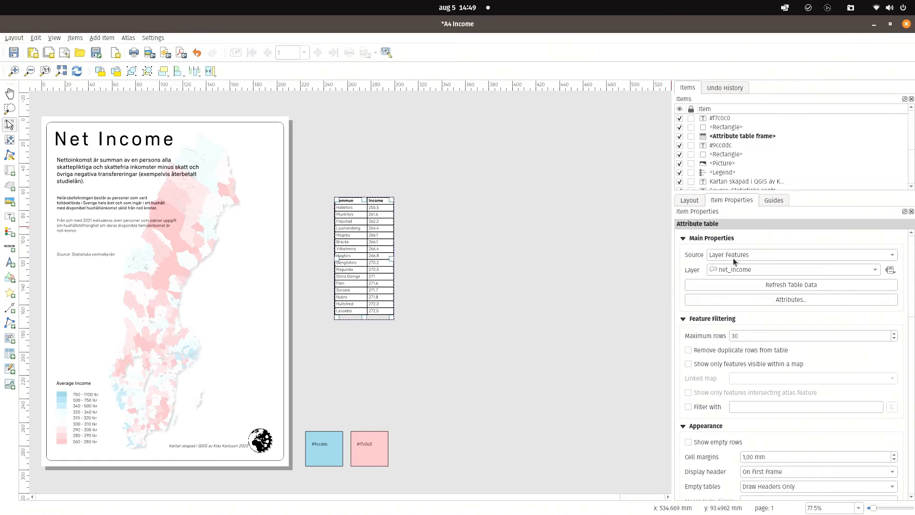
# Change the sort order of the table's net income sorting rule to Descending
pyautogui.click(759, 299)
pyautogui.click(671, 324)
pyautogui.click(656, 324)
pyautogui.click(656, 333)
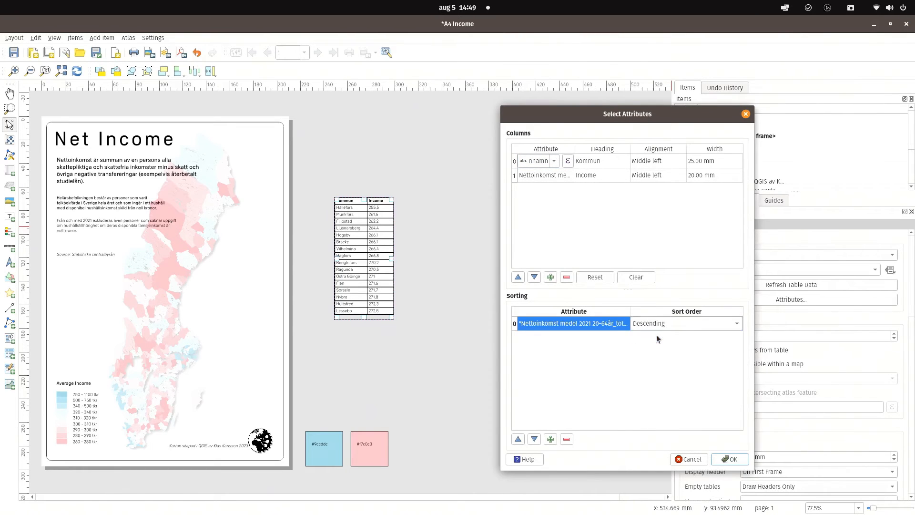
pyautogui.click(728, 459)
# Limit the table to a maximum of 10 rows and shorten its frame to fit them
pyautogui.doubleClick(734, 336)
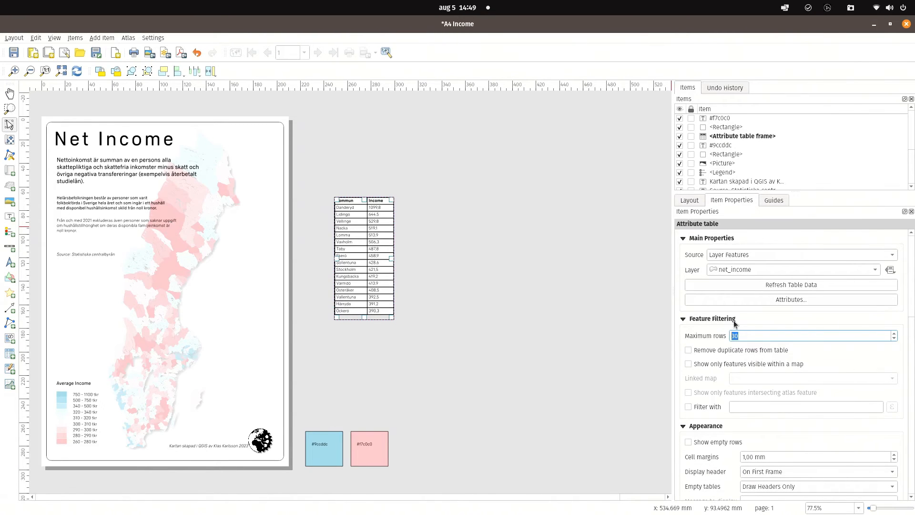
pyautogui.write('10')
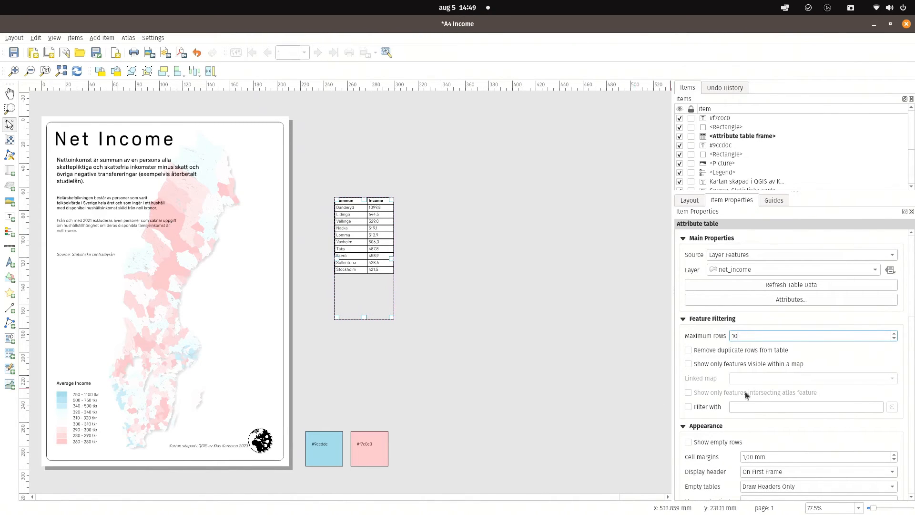
pyautogui.moveTo(367, 318); pyautogui.dragTo(367, 278)
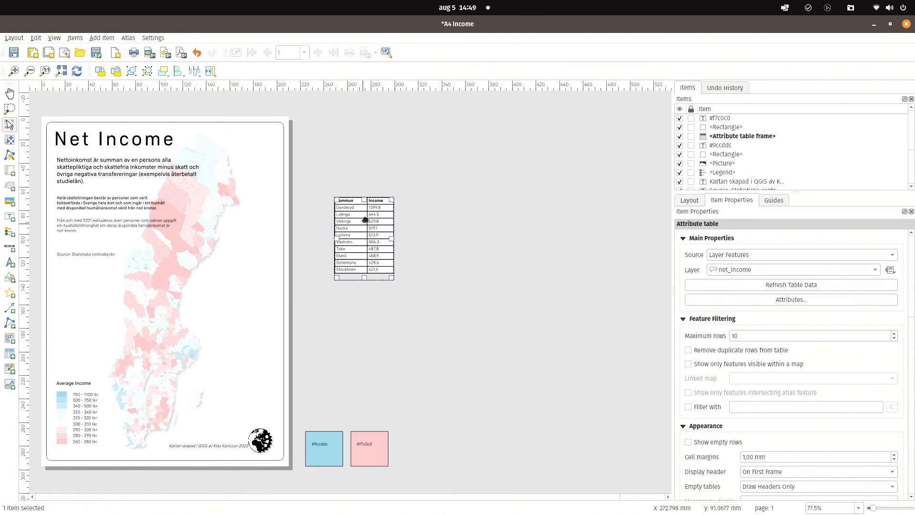
# Turn off the attribute table's grid
pyautogui.moveTo(911, 283); pyautogui.dragTo(912, 384)
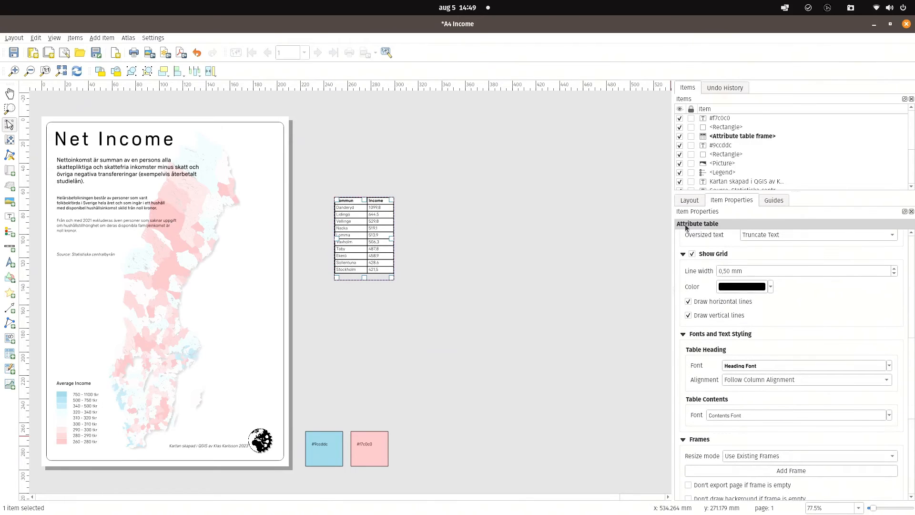
pyautogui.click(693, 254)
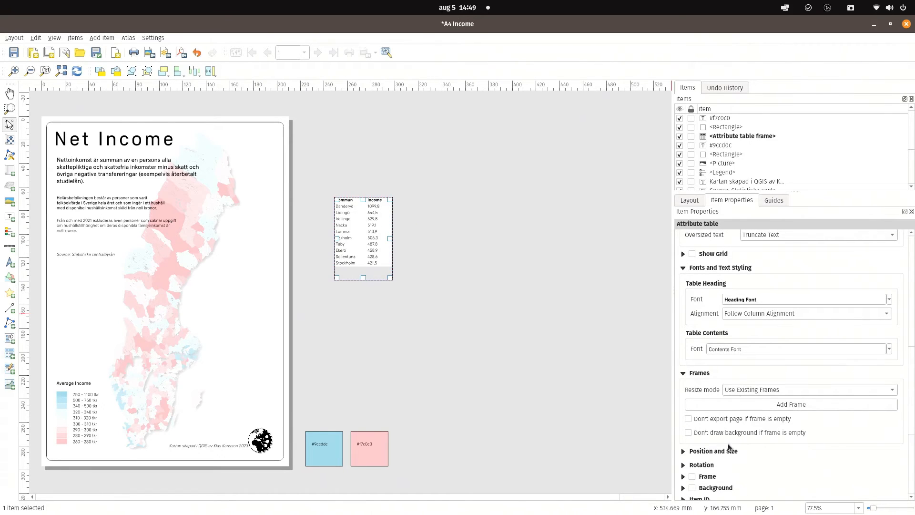
pyautogui.moveTo(913, 364)
pyautogui.mouseDown()
pyautogui.moveTo(913, 404)
pyautogui.moveTo(914, 356)
pyautogui.mouseUp()
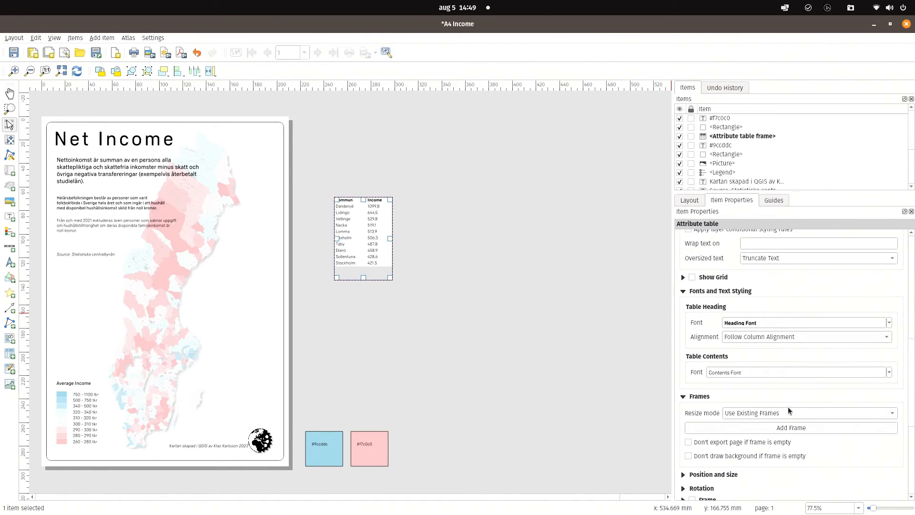
pyautogui.scroll(9, 788, 409)
pyautogui.click(785, 476)
pyautogui.click(546, 441)
pyautogui.scroll(-8, 698, 366)
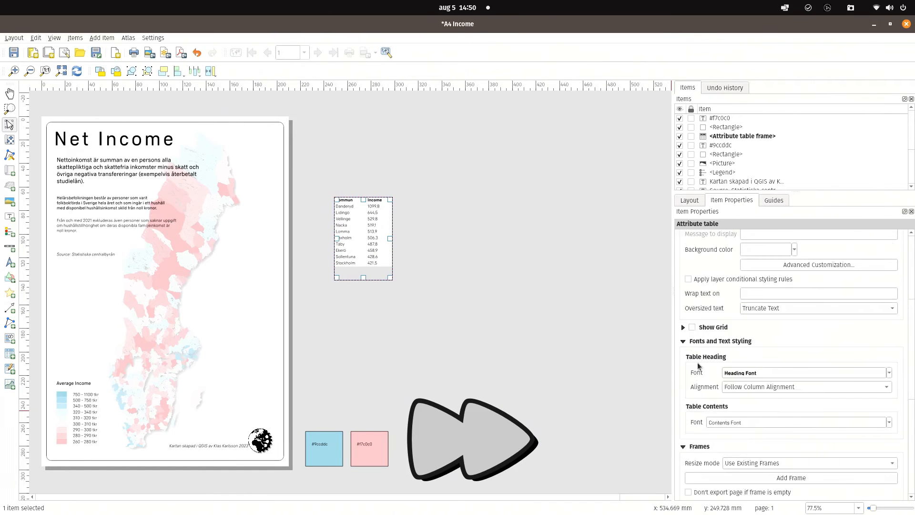
pyautogui.scroll(-7, 698, 366)
# Move the attribute table slightly lower and to the left in the space beside the page
pyautogui.moveTo(371, 243); pyautogui.dragTo(365, 274)
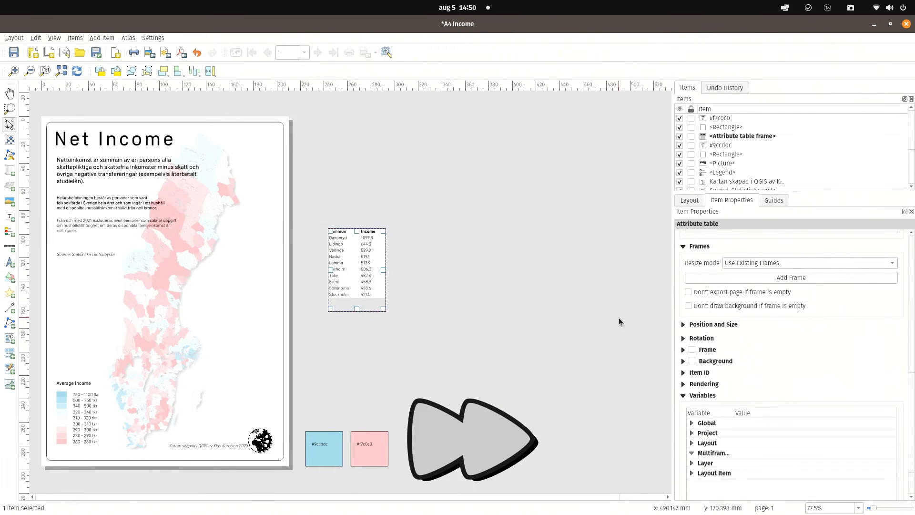
pyautogui.moveTo(911, 406); pyautogui.dragTo(913, 341)
pyautogui.moveTo(358, 260); pyautogui.dragTo(358, 270)
pyautogui.click(390, 290)
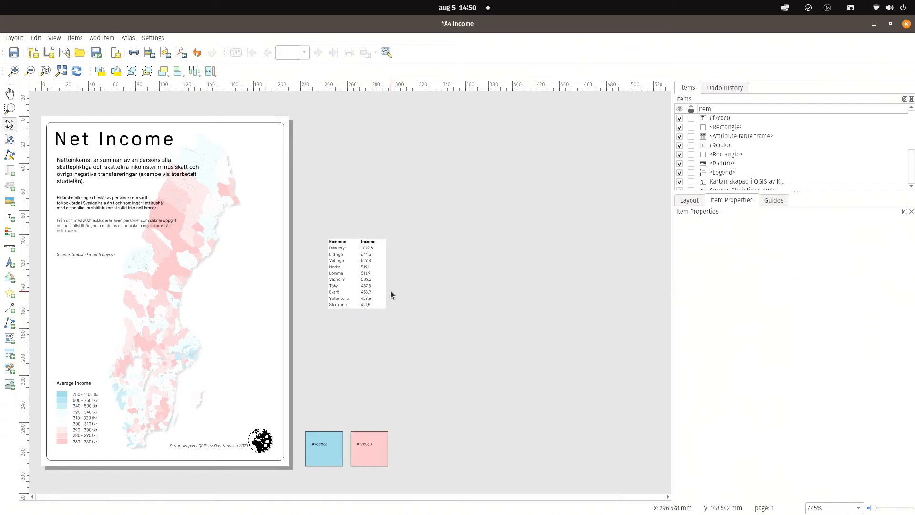
pyautogui.scroll(3, 348, 265)
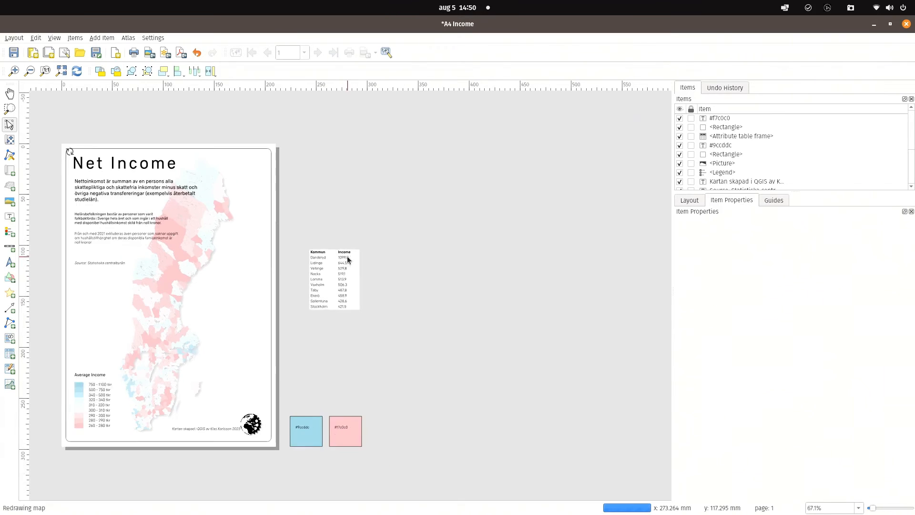
pyautogui.scroll(3, 346, 268)
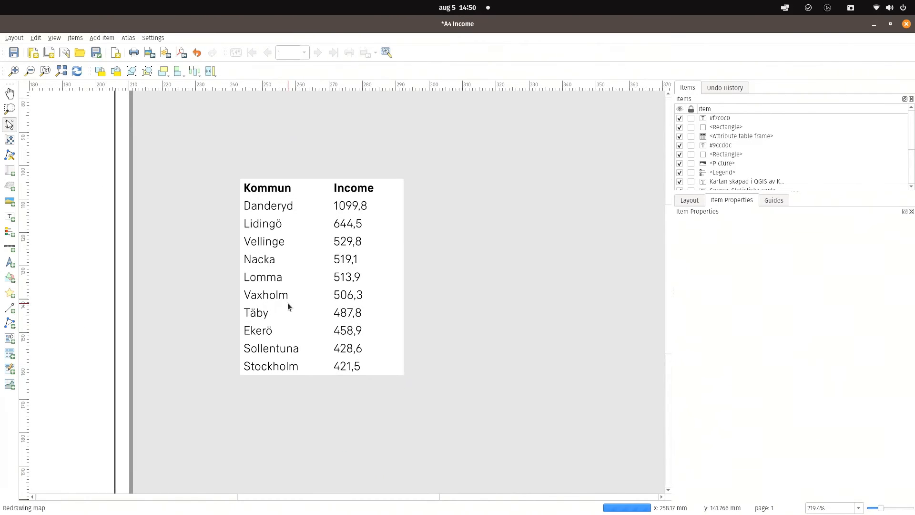
pyautogui.click(312, 286)
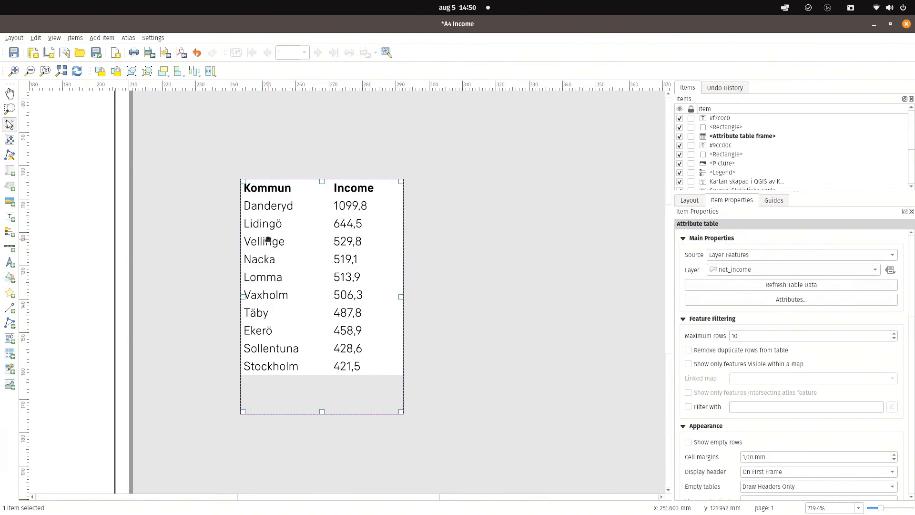
# Set the attribute table's cell margins to 0.50 mm
pyautogui.moveTo(913, 310); pyautogui.dragTo(913, 366)
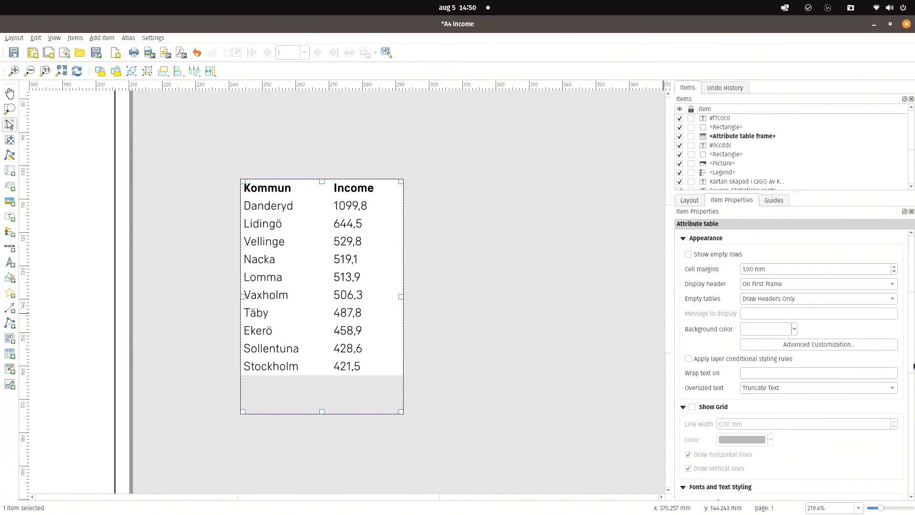
pyautogui.scroll(-4, 779, 269)
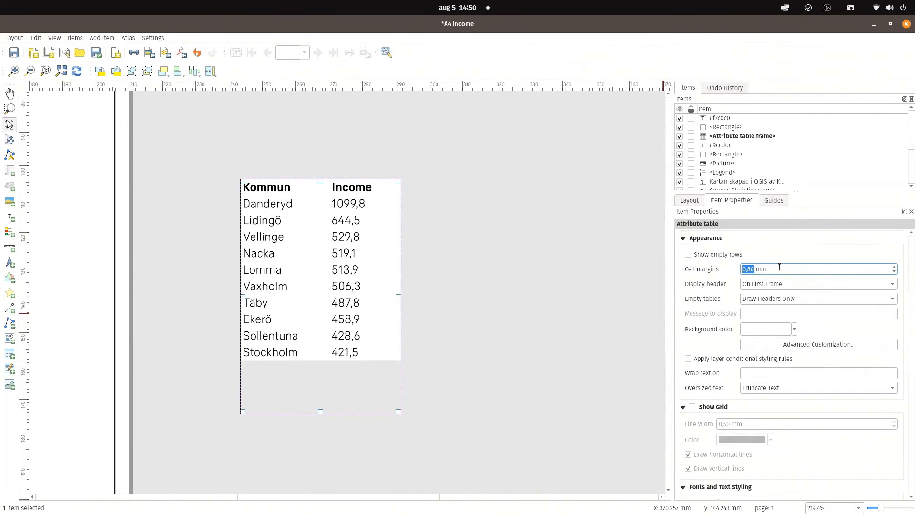
pyautogui.scroll(-1, 779, 267)
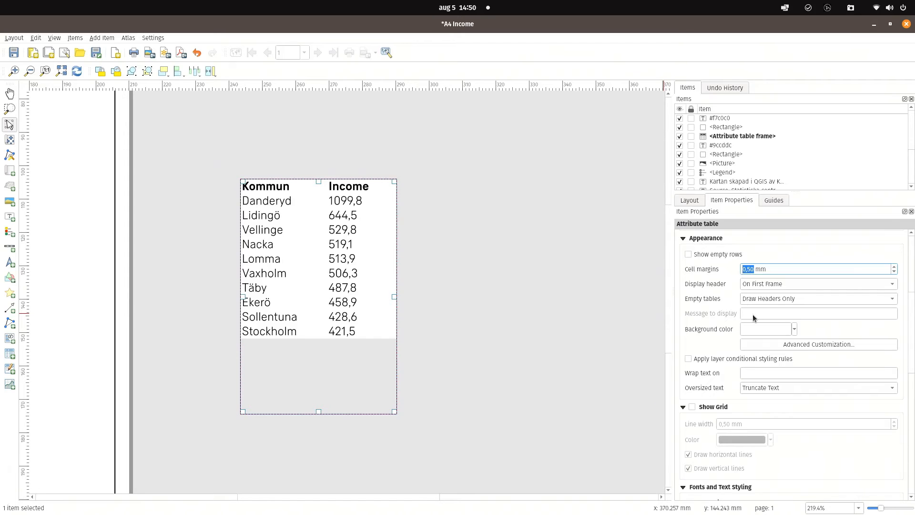
# Make the attribute table's background color fully transparent
pyautogui.click(794, 330)
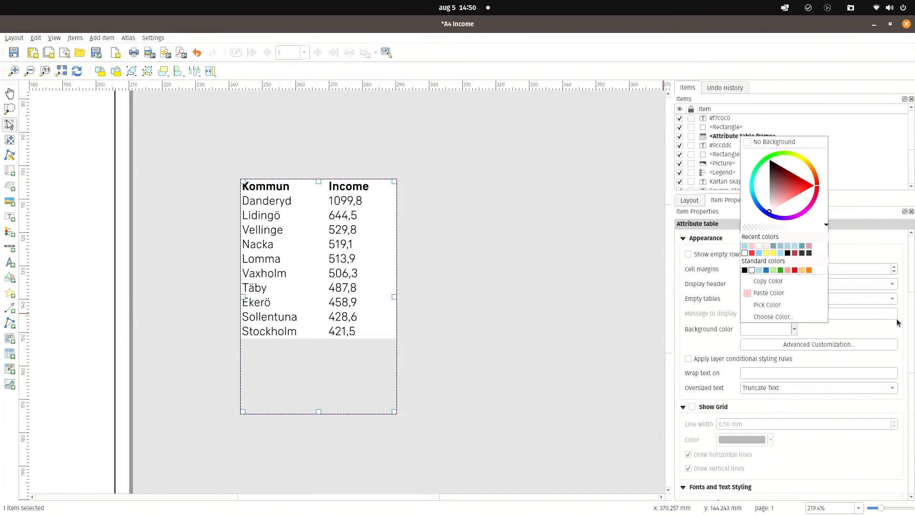
pyautogui.moveTo(826, 225); pyautogui.dragTo(742, 226)
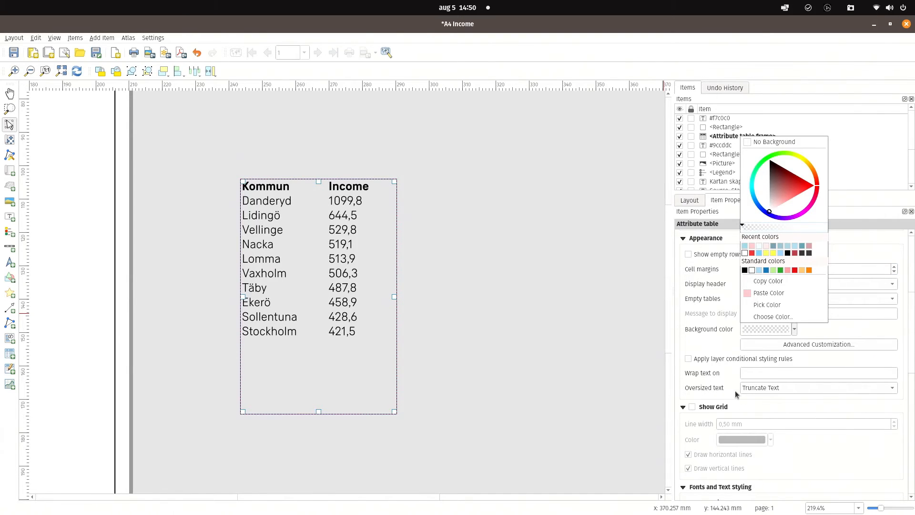
pyautogui.click(710, 344)
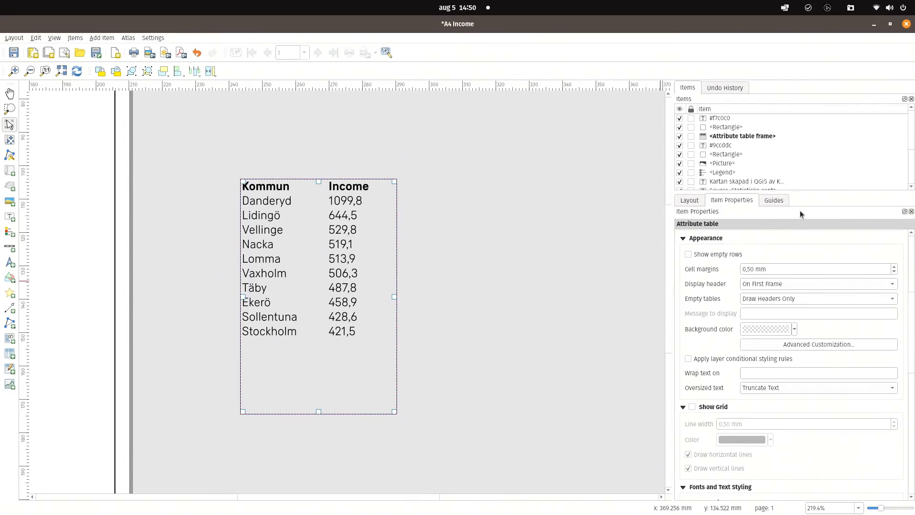
# Wrap the Income column's field "Nettoinkomst medel 2021 20-64år_totalt" in the format_number() function in its expression
pyautogui.scroll(5, 911, 319)
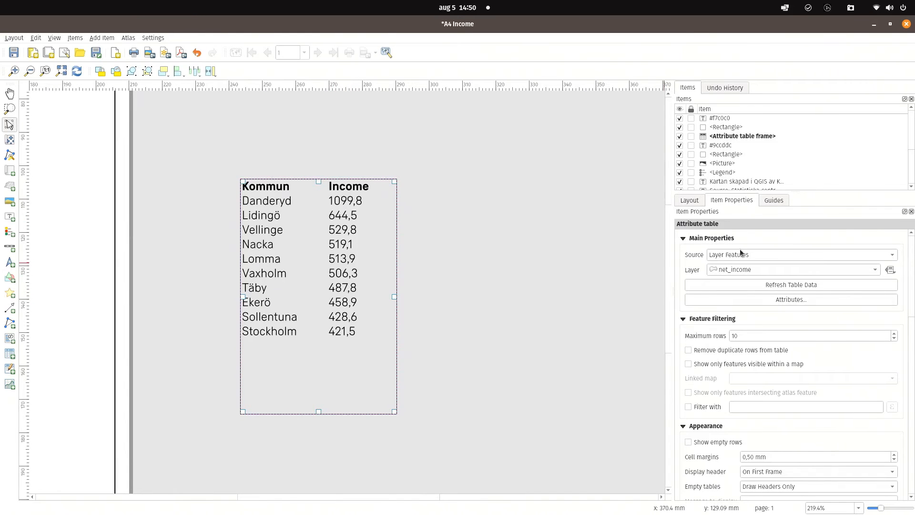
pyautogui.click(792, 302)
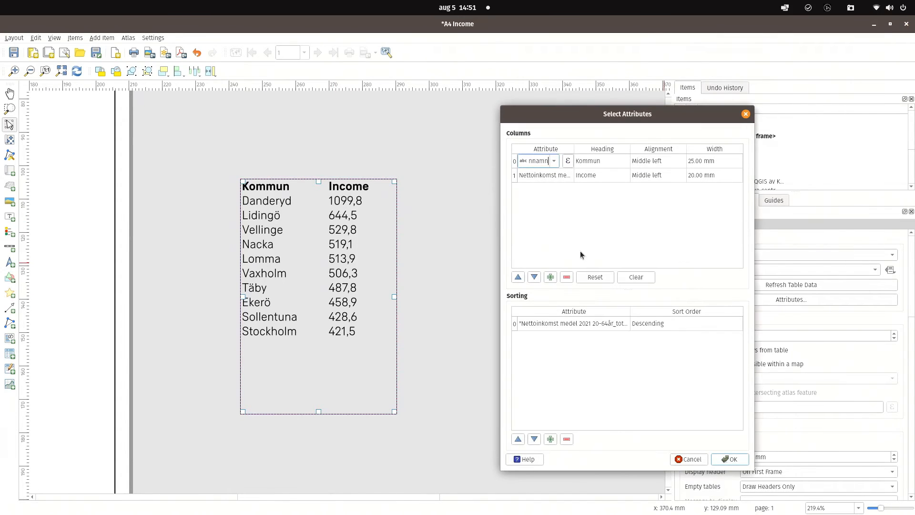
pyautogui.click(559, 176)
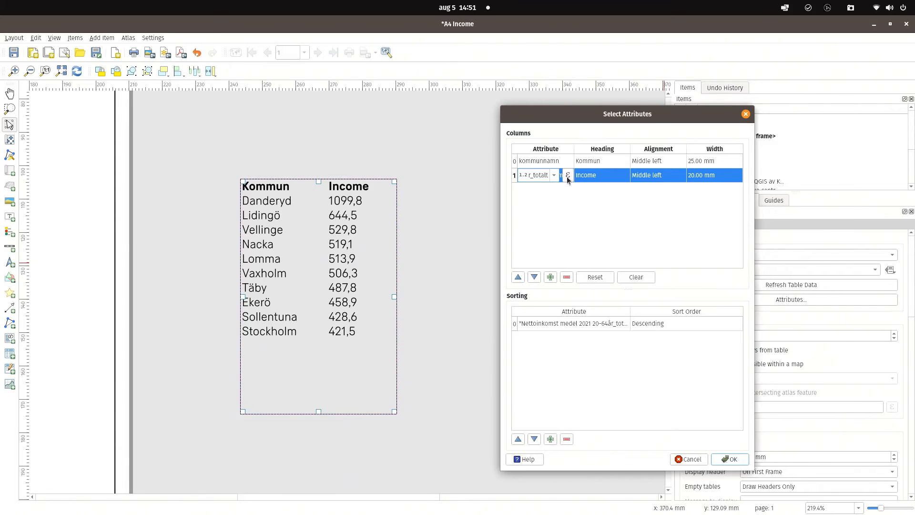
pyautogui.click(568, 176)
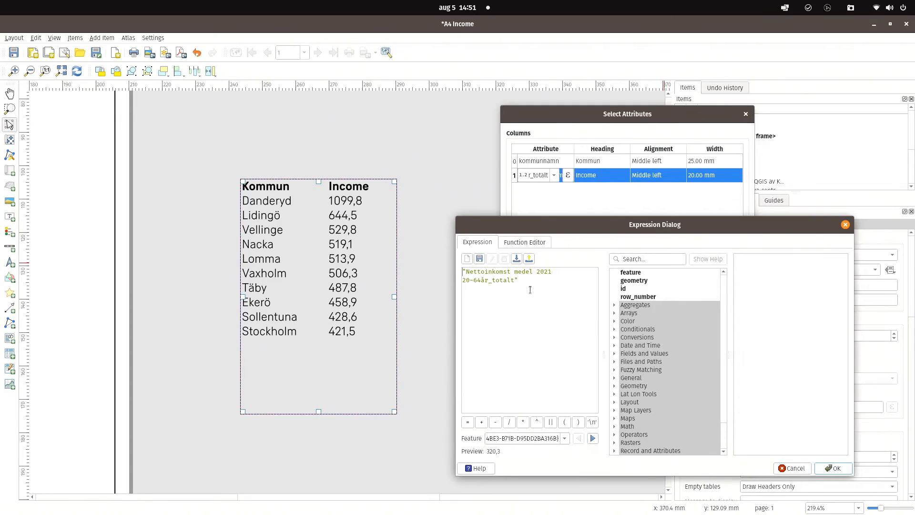
pyautogui.press('Return')
pyautogui.press('Up')
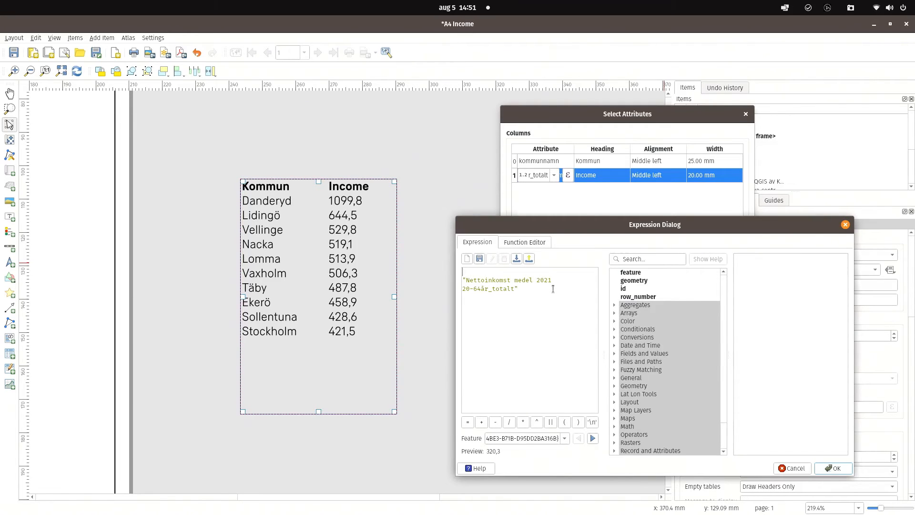
pyautogui.write('form')
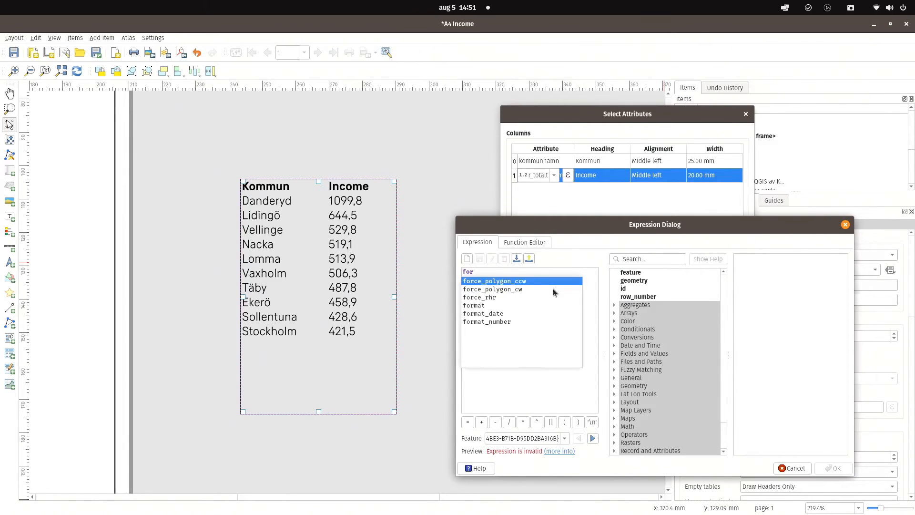
pyautogui.press('Down')
pyautogui.press('Down')
pyautogui.press('Return')
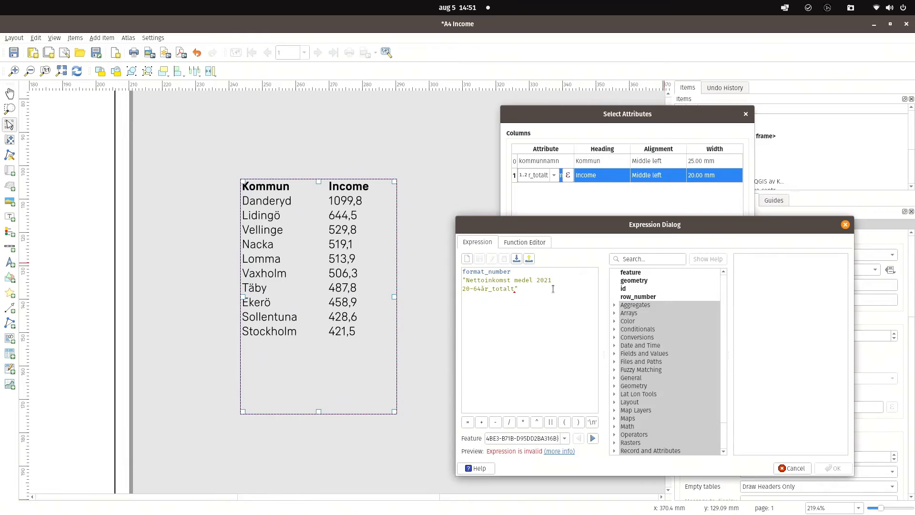
pyautogui.write('(')
pyautogui.press('Down')
pyautogui.write(')')
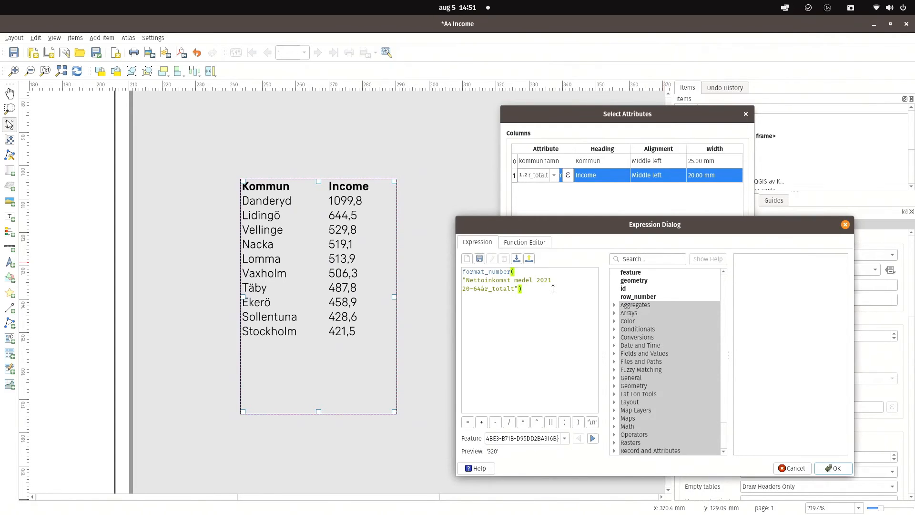
# Read the help for the format_number function, enlarging the expression dialog and its help area
pyautogui.click(499, 271)
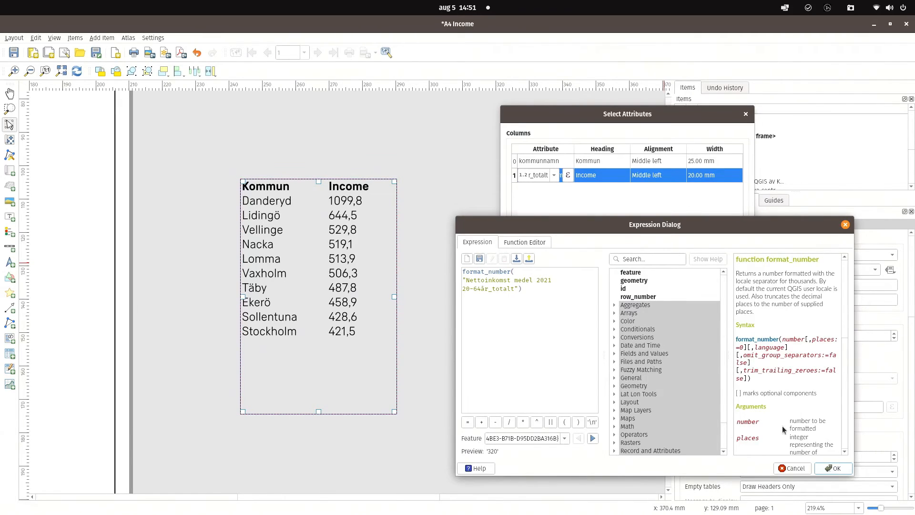
pyautogui.scroll(-3, 844, 324)
pyautogui.scroll(3, 844, 350)
pyautogui.moveTo(854, 375); pyautogui.dragTo(909, 371)
pyautogui.moveTo(769, 377); pyautogui.dragTo(733, 376)
pyautogui.moveTo(898, 351)
pyautogui.mouseDown()
pyautogui.moveTo(912, 367)
pyautogui.moveTo(899, 350)
pyautogui.mouseUp()
# Append || ' tkr' on a new line of the Income expression and apply it to the table
pyautogui.click(513, 306)
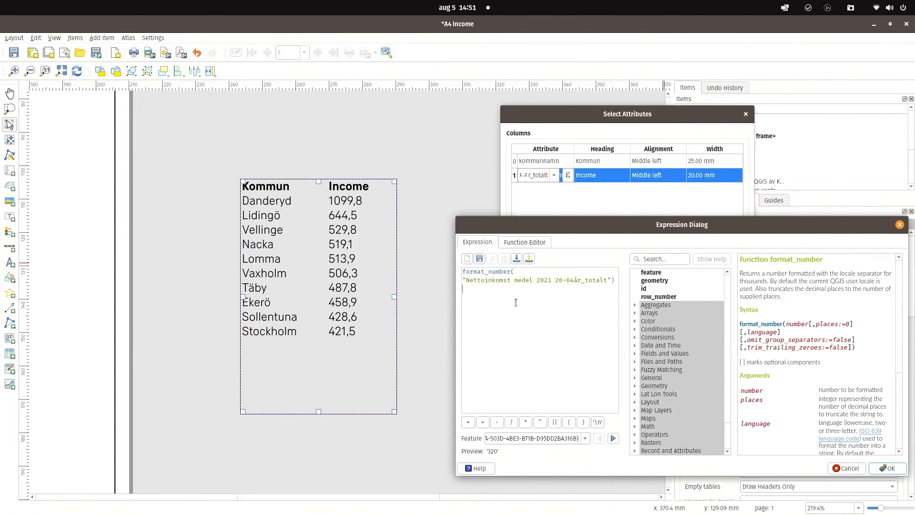
pyautogui.press('Return')
pyautogui.write('||')
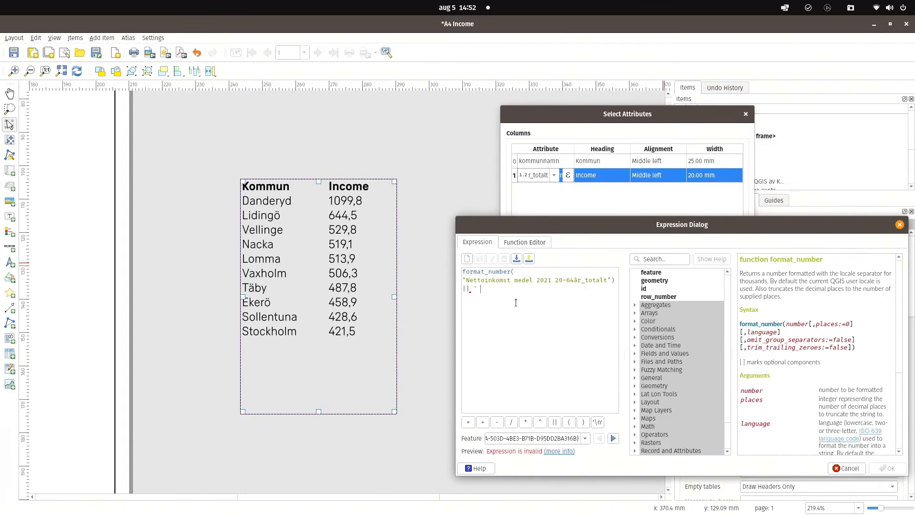
pyautogui.write(" ' tkr'")
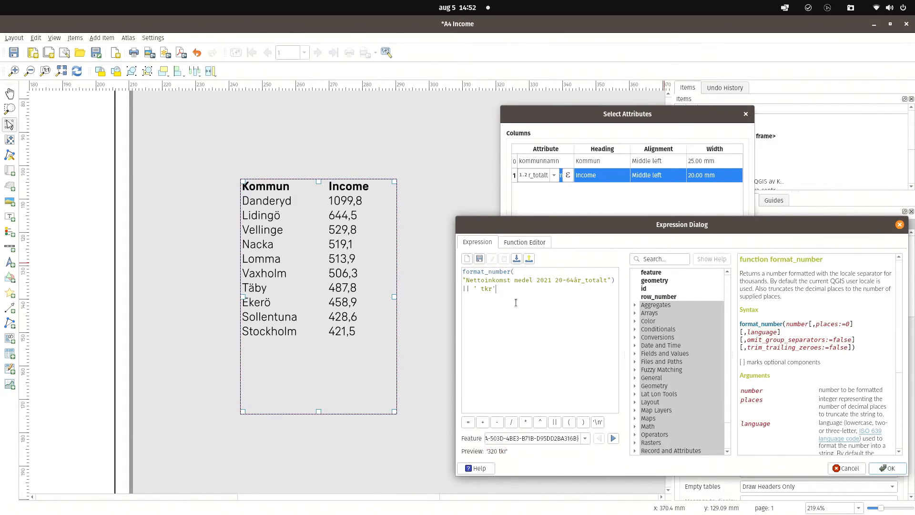
pyautogui.click(888, 469)
pyautogui.click(736, 460)
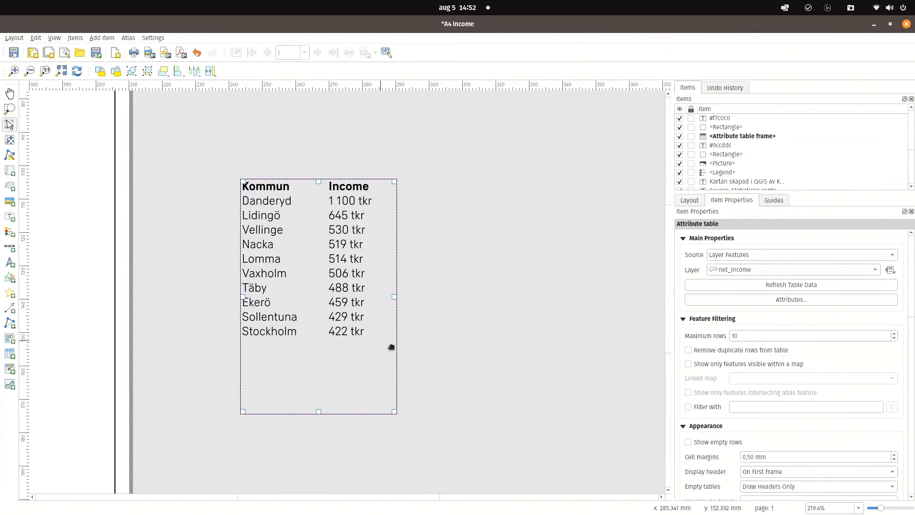
# Shorten the table's frame to fit its rows and move it onto the page, east of the map
pyautogui.scroll(-1, 391, 341)
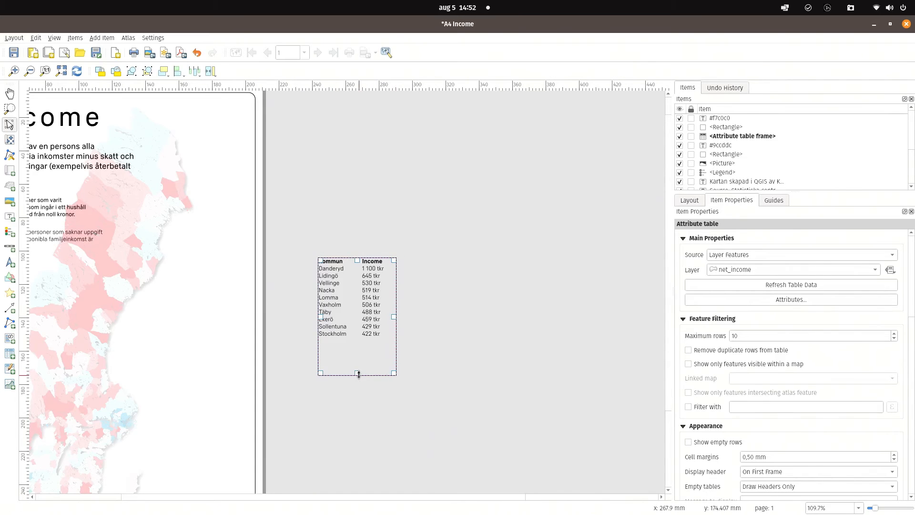
pyautogui.scroll(-1, 461, 314)
pyautogui.scroll(-1, 362, 317)
pyautogui.scroll(1, 355, 312)
pyautogui.moveTo(340, 290); pyautogui.dragTo(266, 313)
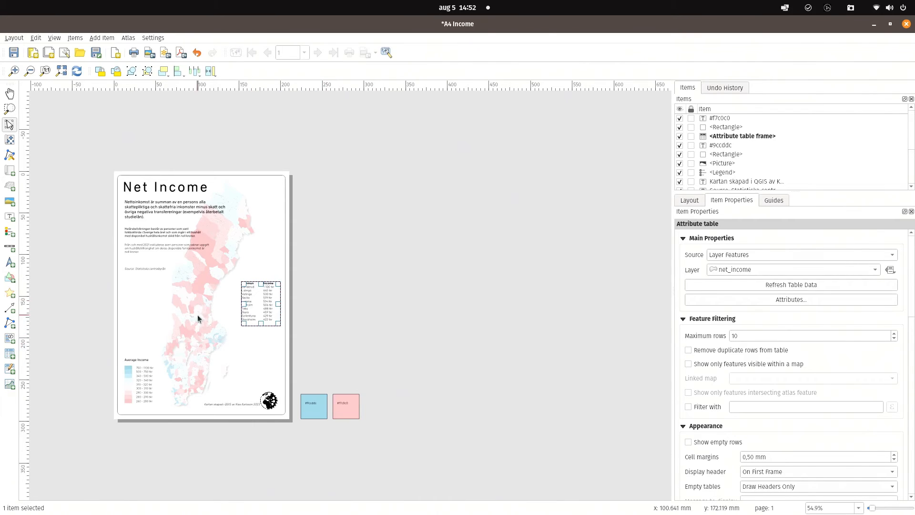
# Duplicate the attribute table and place the copy directly below the original on the page
pyautogui.scroll(1, 198, 316)
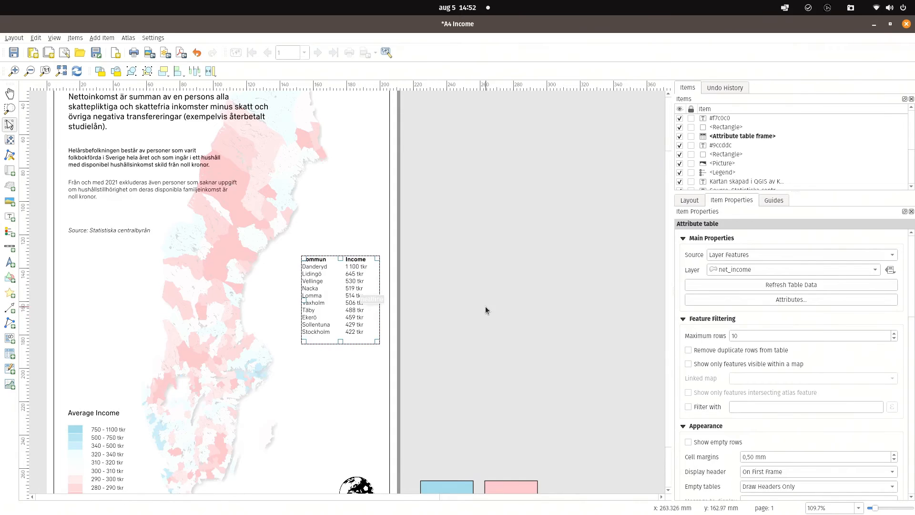
pyautogui.hotkey('ctrl', 'v')
pyautogui.moveTo(553, 330); pyautogui.dragTo(379, 389)
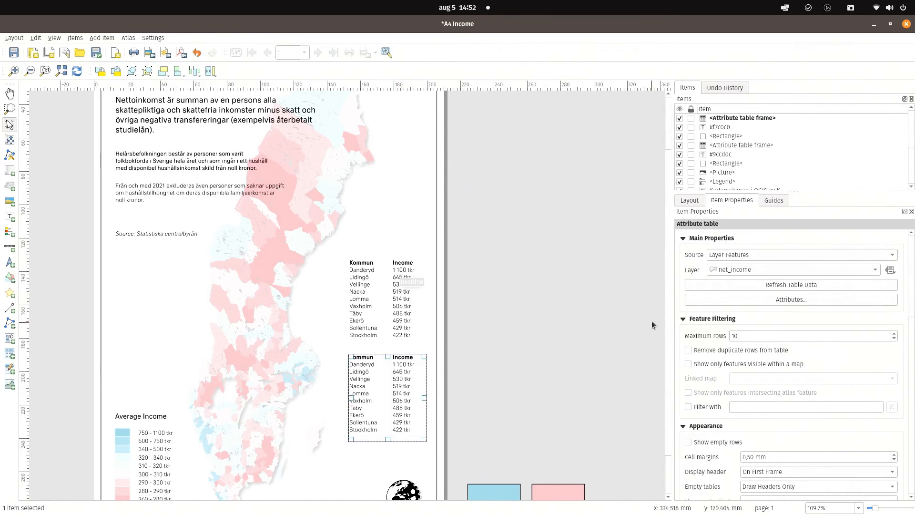
# Change the sort order of the copied table's net income sorting rule to Ascending
pyautogui.click(751, 298)
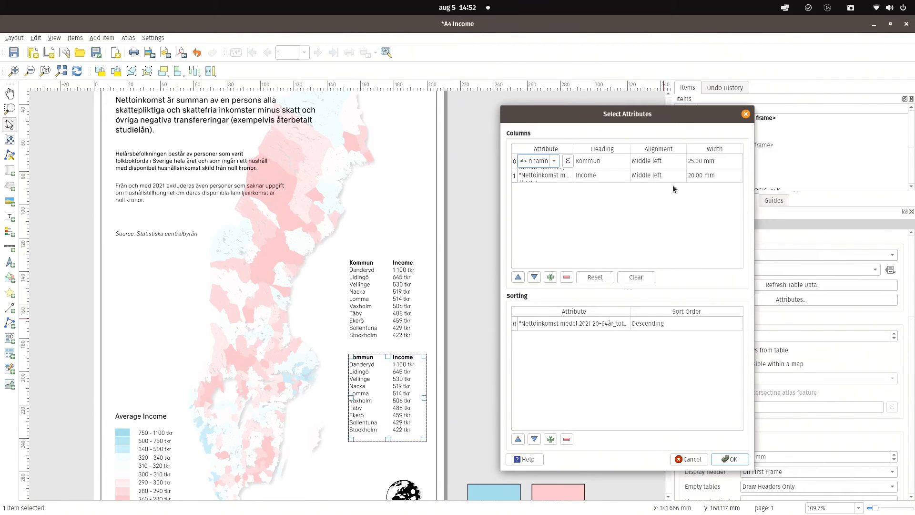
pyautogui.doubleClick(654, 324)
pyautogui.click(660, 323)
pyautogui.click(659, 310)
pyautogui.click(728, 459)
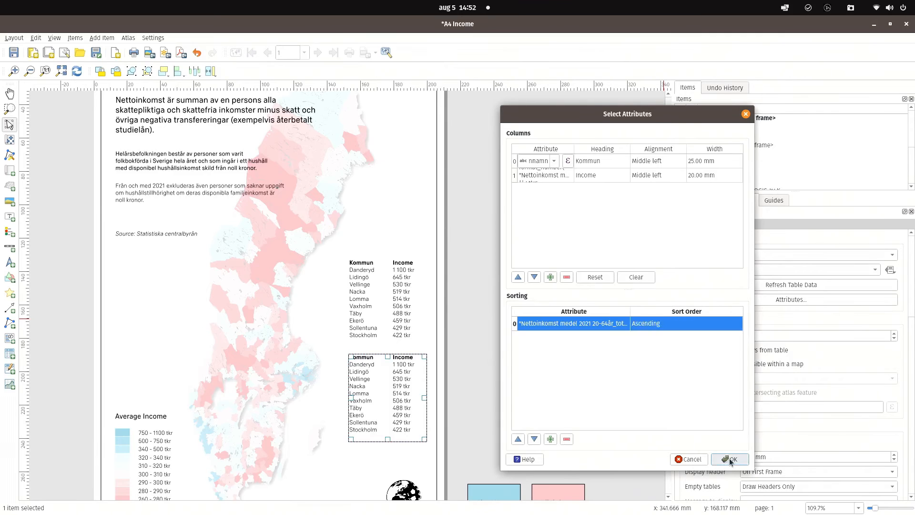
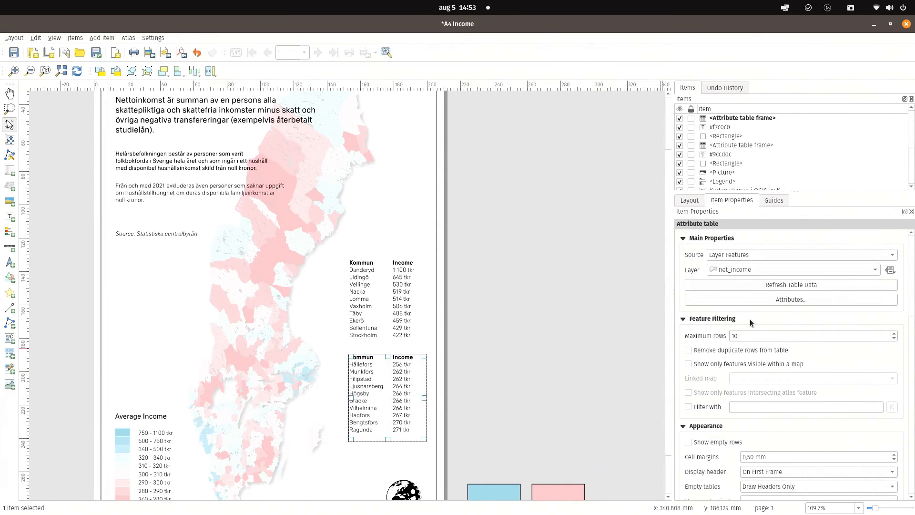
# Switch the copied table's net income sorting rule back to Descending
pyautogui.click(765, 300)
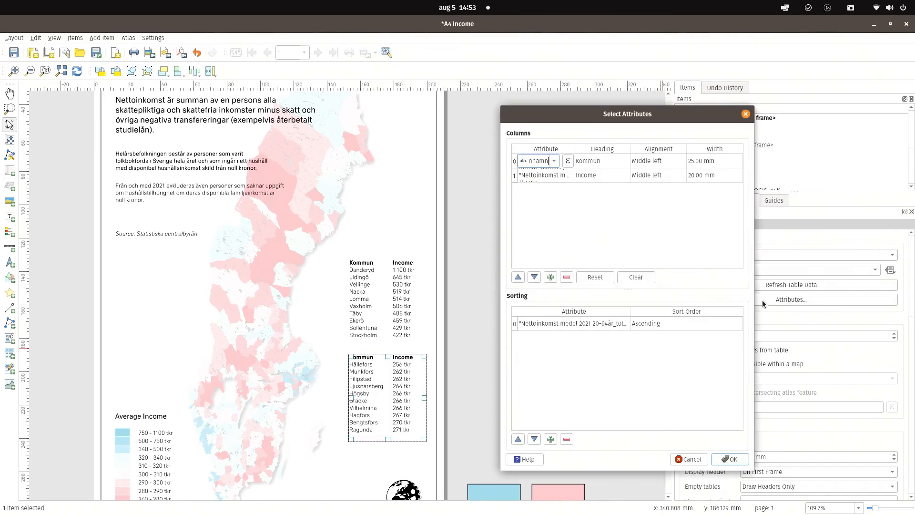
pyautogui.doubleClick(654, 323)
pyautogui.click(656, 324)
pyautogui.click(656, 337)
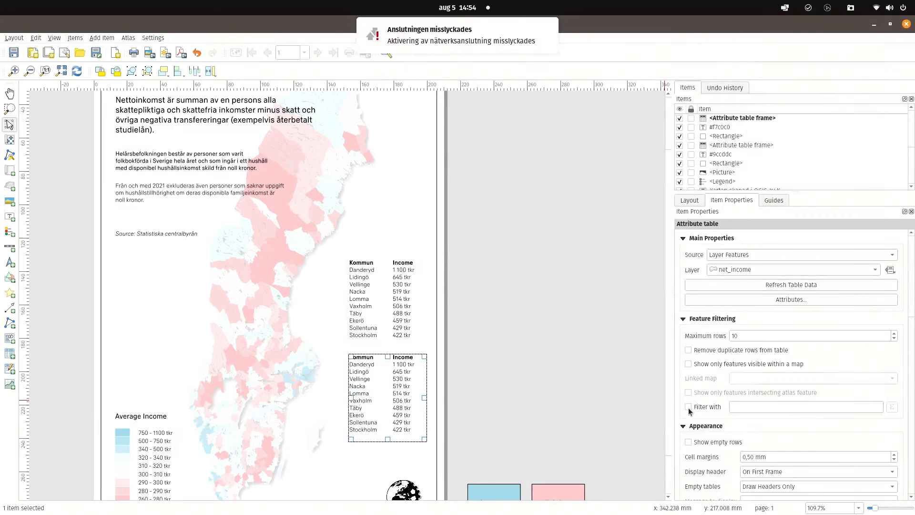
# Enable feature filtering on the copied table with the expression "Nettoinkomst medel 2021 20-64år_totalt" < 266
pyautogui.click(688, 407)
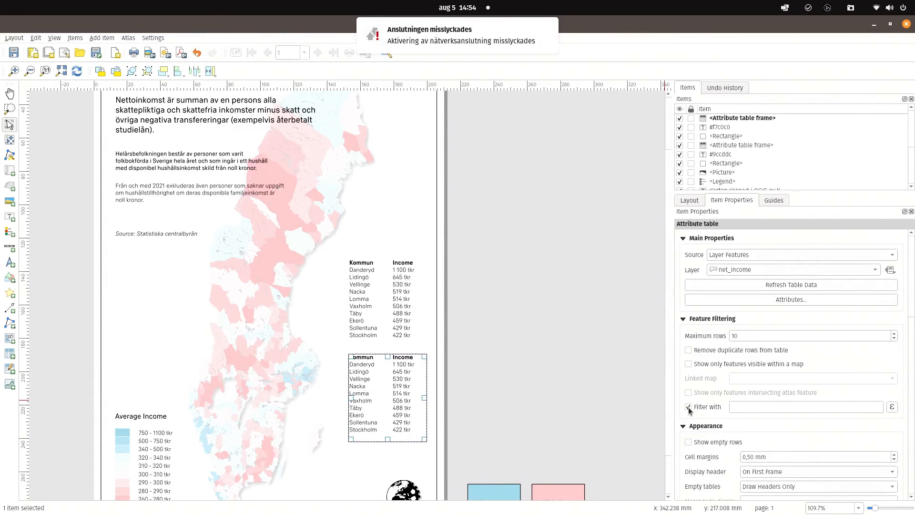
pyautogui.click(892, 408)
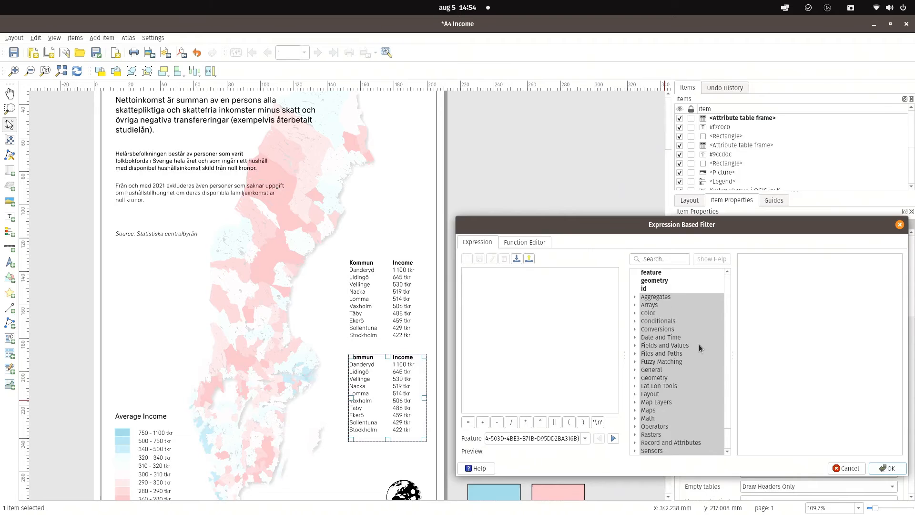
pyautogui.click(635, 346)
pyautogui.scroll(-3, 677, 371)
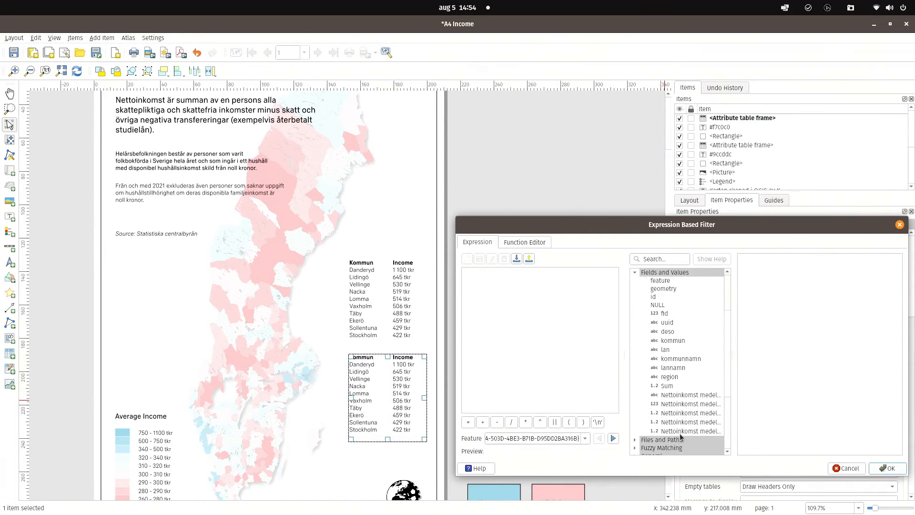
pyautogui.click(680, 432)
pyautogui.doubleClick(687, 430)
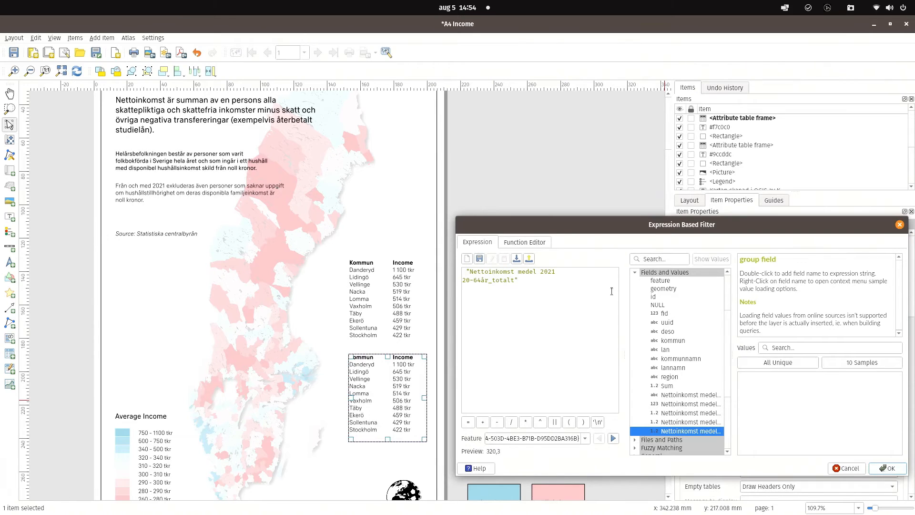
pyautogui.write('<')
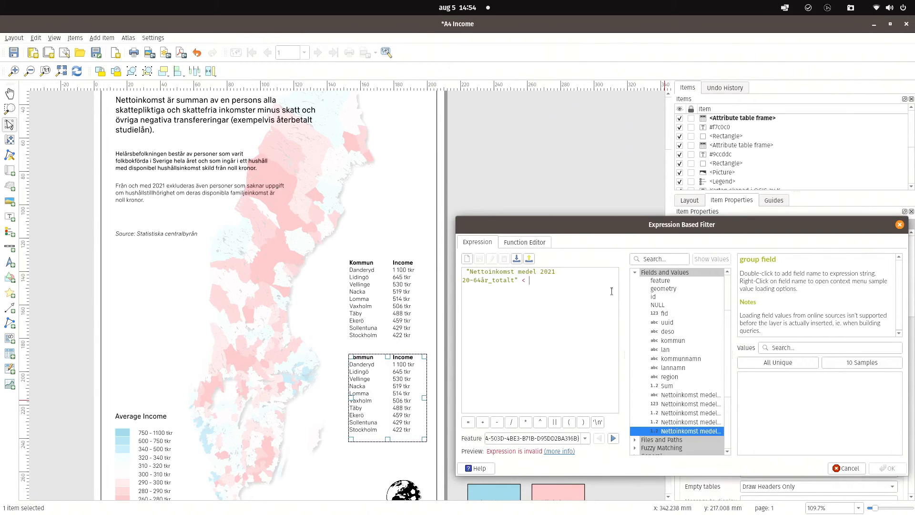
pyautogui.write(' 2696')
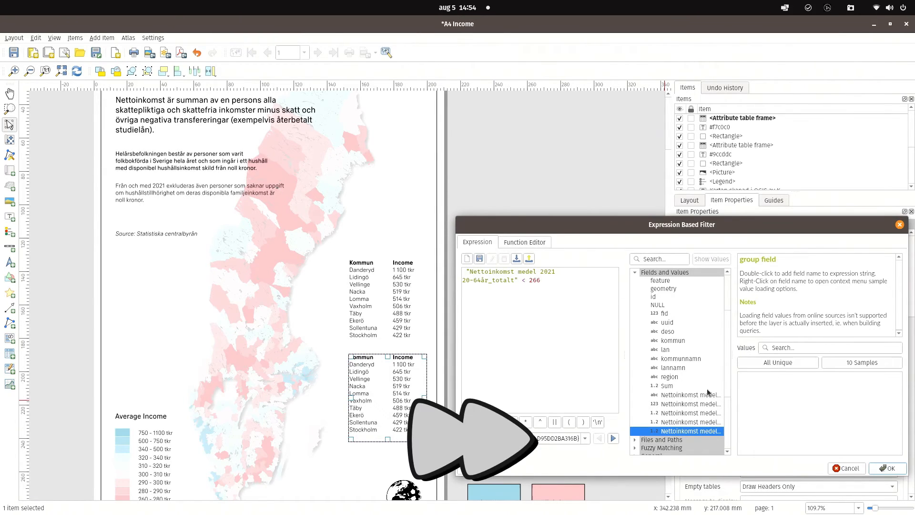
pyautogui.click(890, 469)
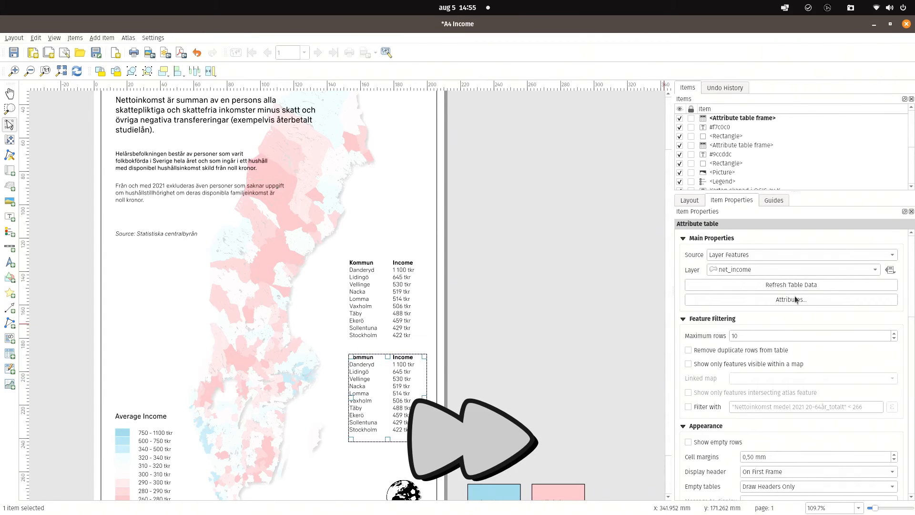
# Change the sort order of the copied table's net income rule to Ascending
pyautogui.click(794, 299)
pyautogui.click(648, 323)
pyautogui.click(648, 323)
pyautogui.click(647, 313)
pyautogui.click(730, 459)
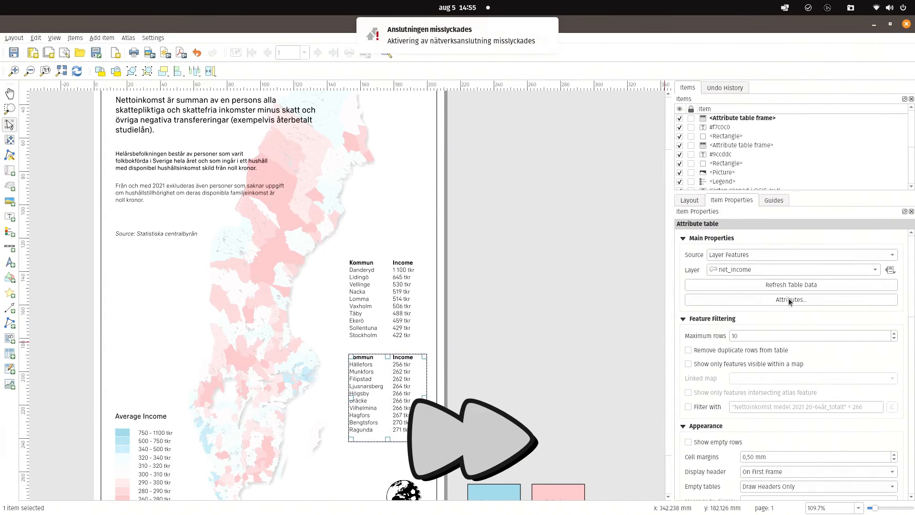
# Set the copied table's net income sorting back to Descending and enable its feature filter again
pyautogui.click(789, 300)
pyautogui.click(657, 325)
pyautogui.click(658, 325)
pyautogui.click(658, 333)
pyautogui.click(729, 458)
pyautogui.click(687, 407)
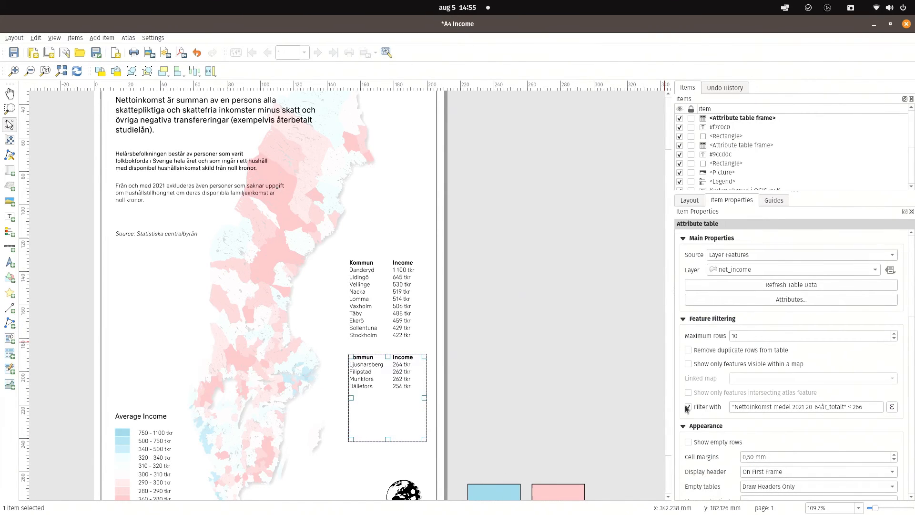
# Set the copied table's filter to "Nettoinkomst medel 2021 20-64år_totalt" < 271, with a maximum of 10 rows
pyautogui.click(864, 406)
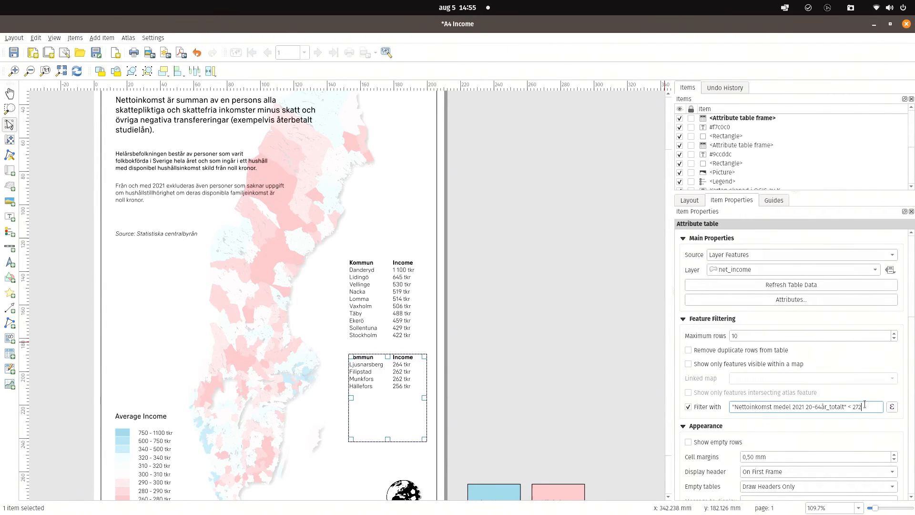
pyautogui.press('Tab')
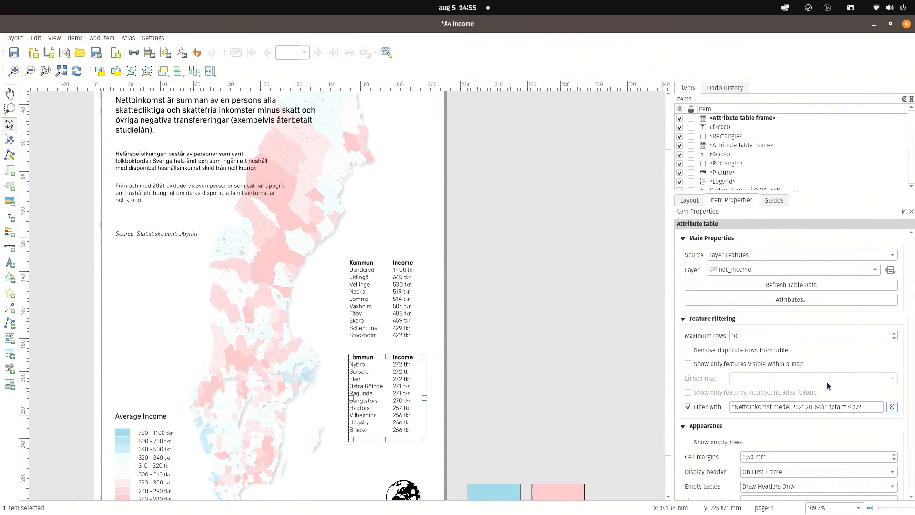
pyautogui.click(867, 405)
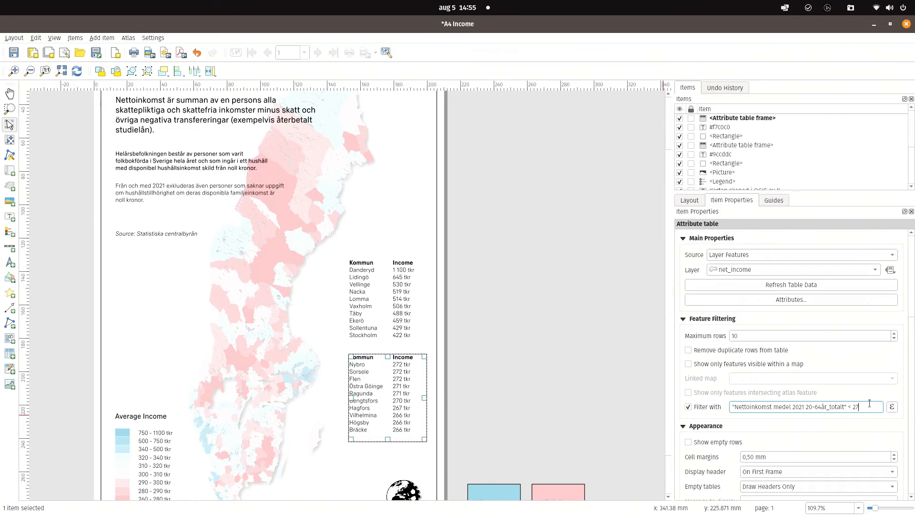
pyautogui.write('1')
pyautogui.scroll(9, 761, 336)
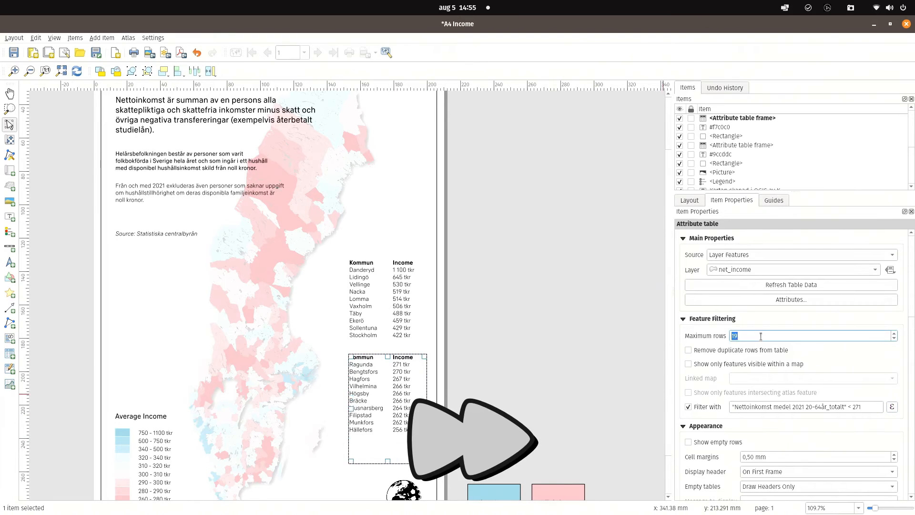
pyautogui.scroll(-1, 760, 336)
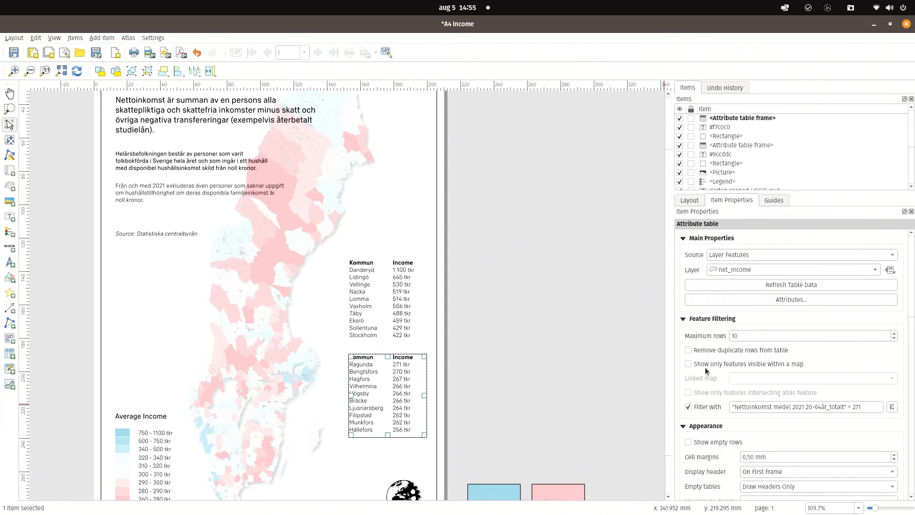
# Set the lower attribute table's header display to No Header
pyautogui.moveTo(913, 285); pyautogui.dragTo(912, 250)
pyautogui.click(785, 301)
pyautogui.click(700, 456)
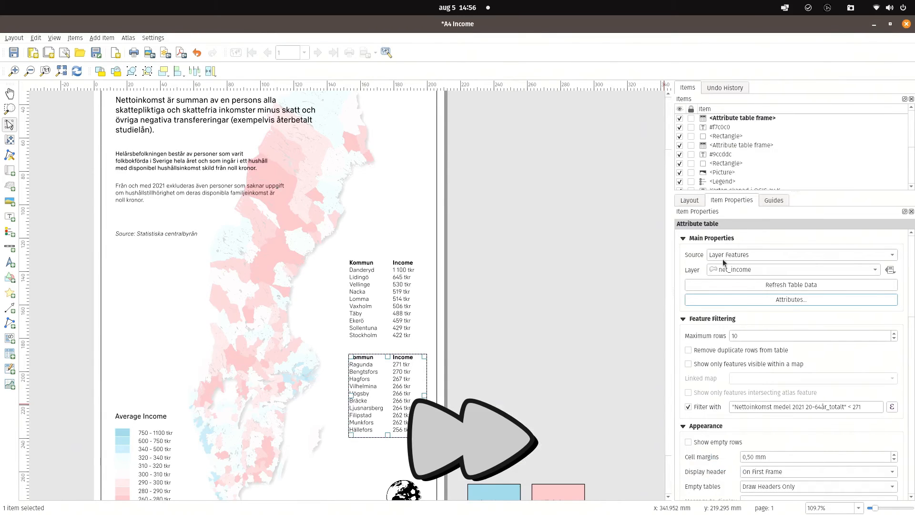
pyautogui.scroll(-3, 713, 442)
pyautogui.click(762, 385)
pyautogui.click(762, 410)
pyautogui.click(462, 383)
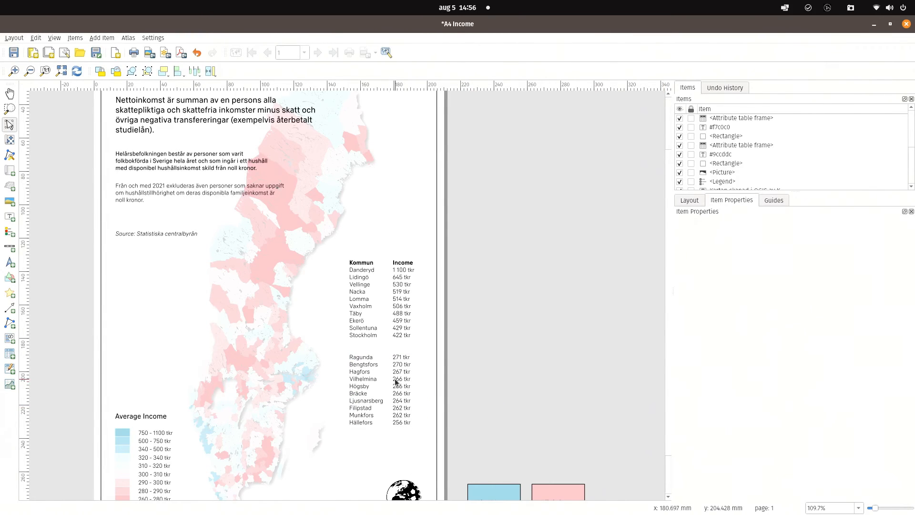
# Set the upper attribute table's header display to No Header as well
pyautogui.click(361, 290)
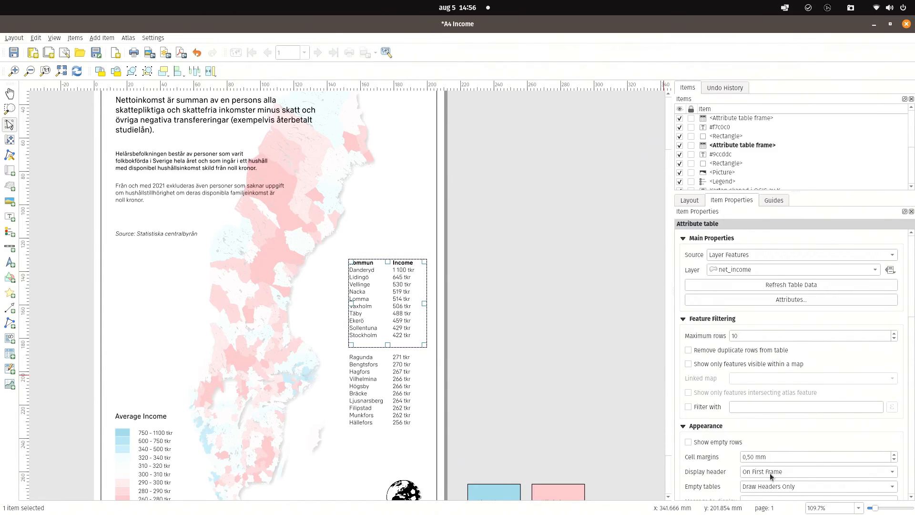
pyautogui.click(790, 472)
pyautogui.click(788, 483)
pyautogui.click(529, 362)
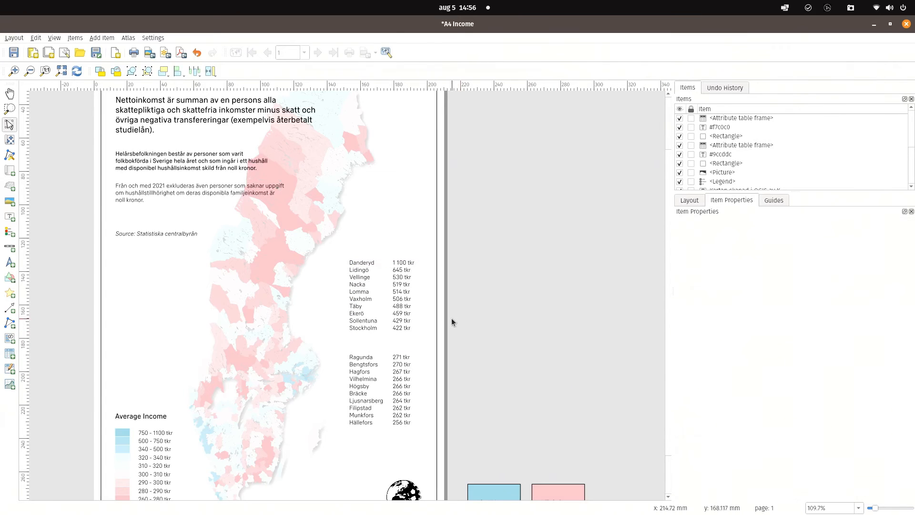
# Shorten the lower table's frame to fit its rows and move it up closer to the upper table
pyautogui.click(386, 310)
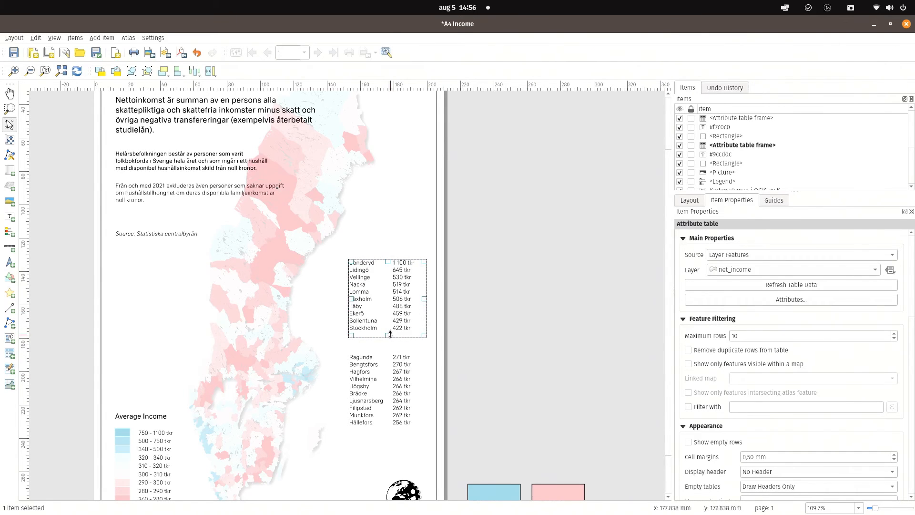
pyautogui.click(374, 394)
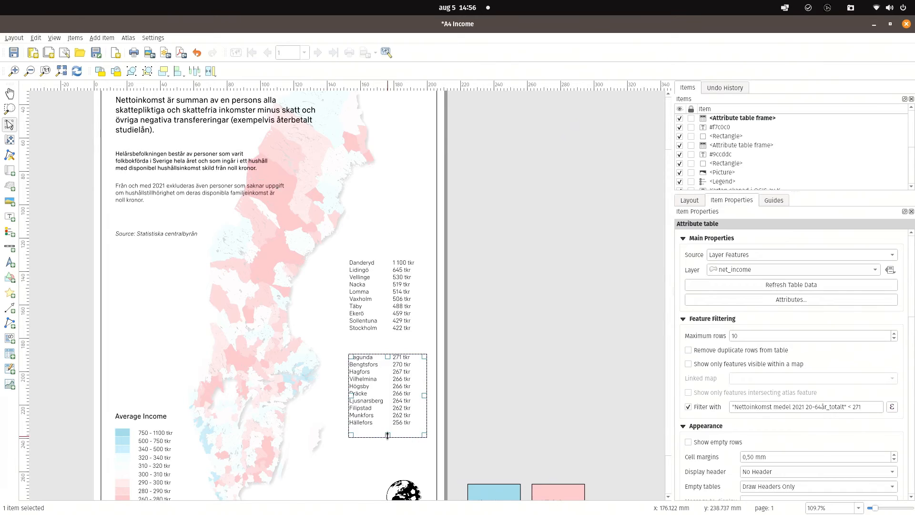
pyautogui.click(532, 346)
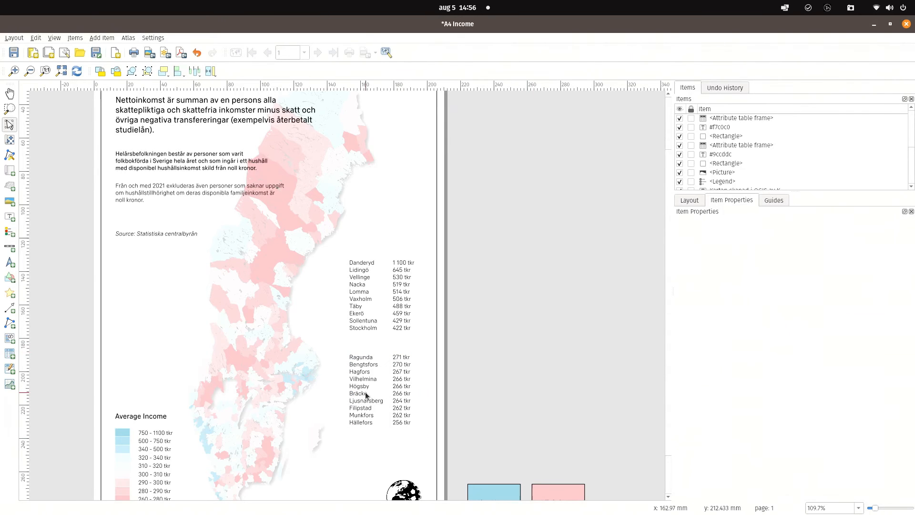
pyautogui.moveTo(369, 382); pyautogui.dragTo(370, 375)
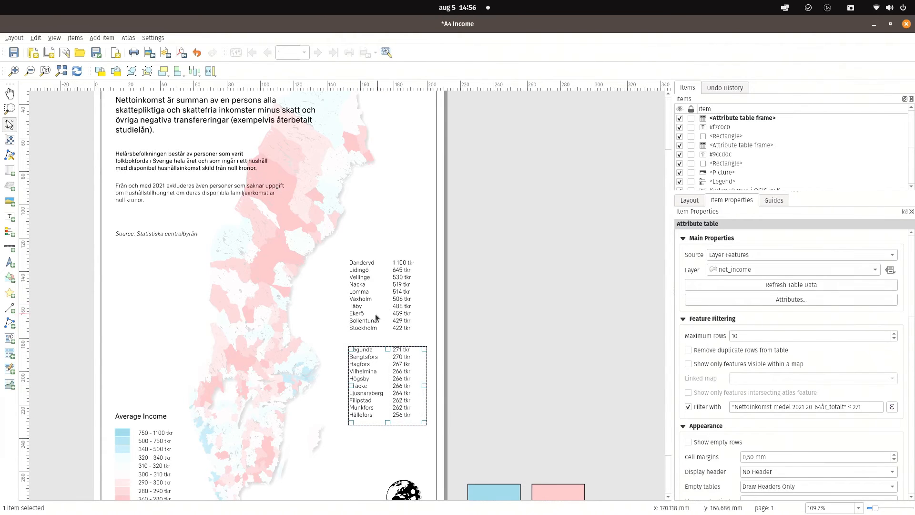
pyautogui.click(567, 356)
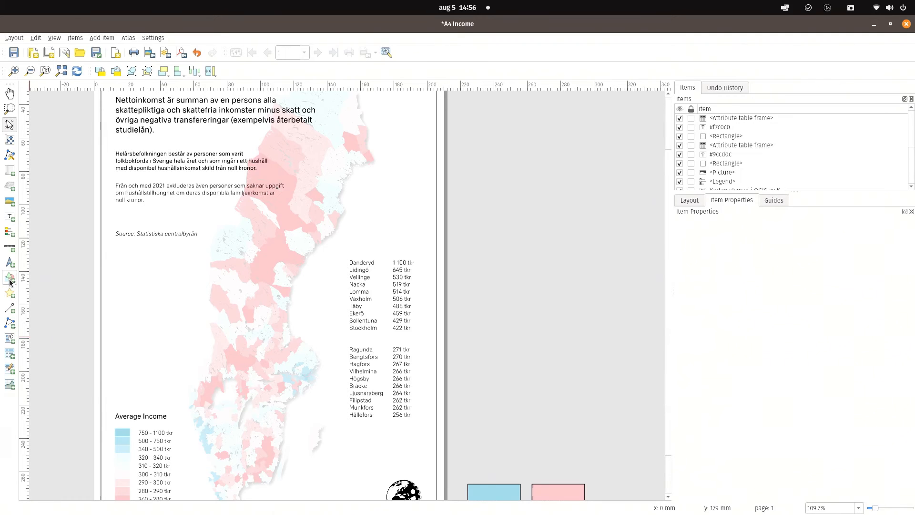
# Draw a horizontal polyline about 46 mm long in the empty area beside the page
pyautogui.click(8, 328)
pyautogui.click(43, 334)
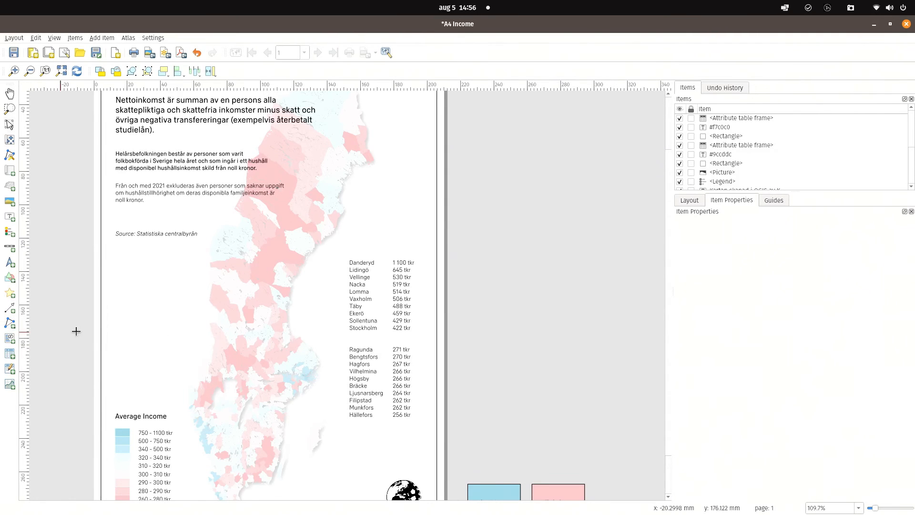
pyautogui.click(465, 304)
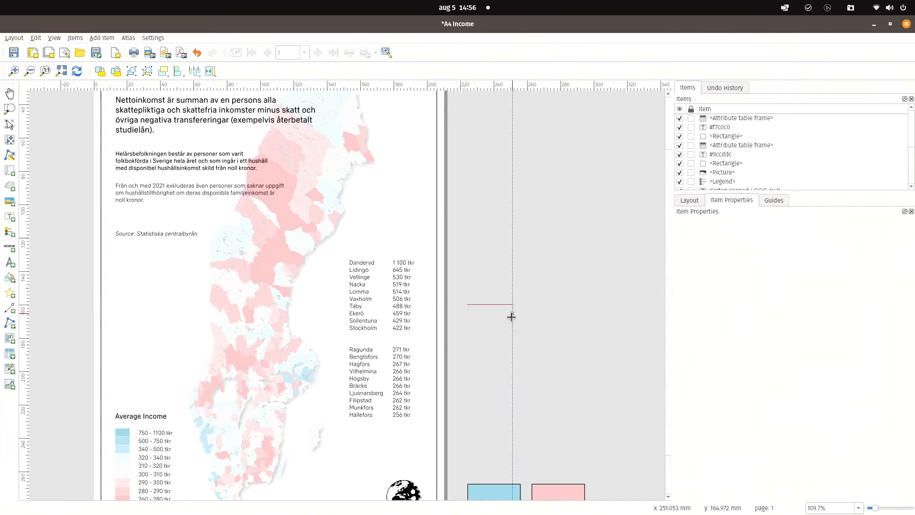
pyautogui.click(543, 308)
pyautogui.rightClick(553, 342)
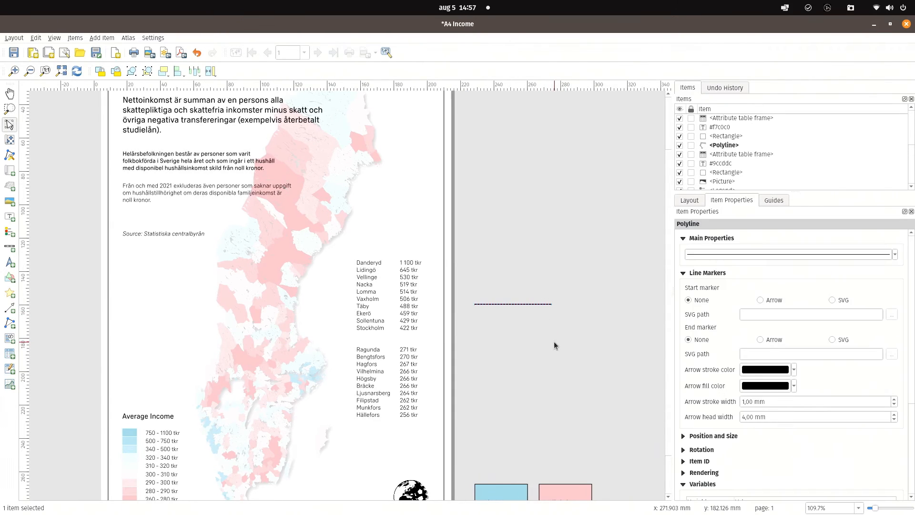
# Reduce the stroke width of the polyline's Simple Line symbol
pyautogui.click(842, 257)
pyautogui.click(773, 247)
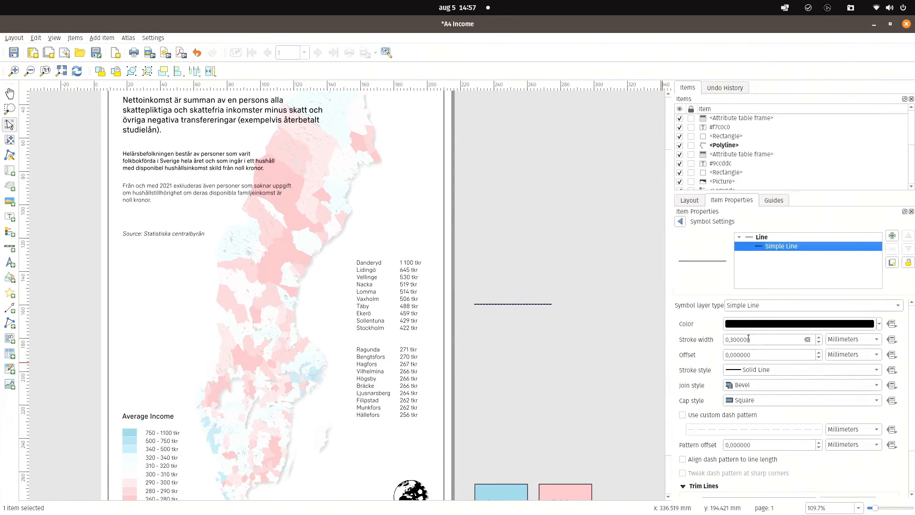
pyautogui.click(733, 339)
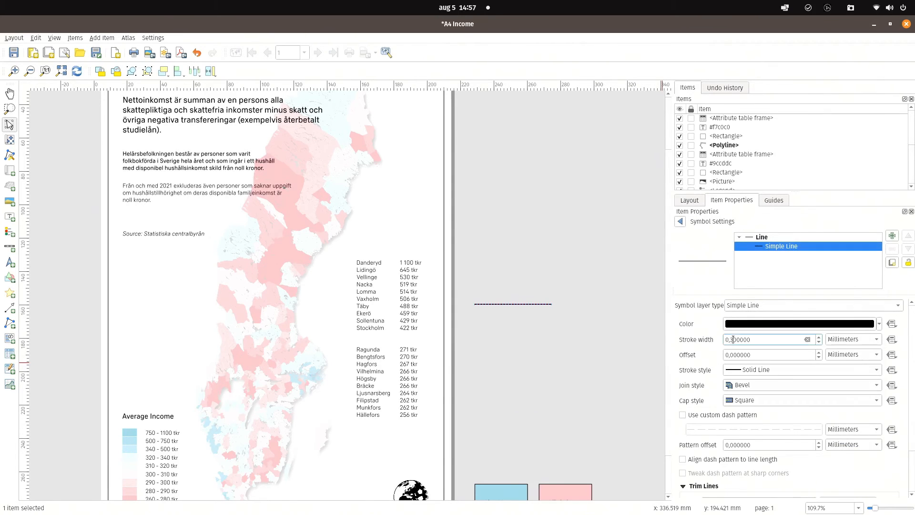
pyautogui.click(680, 221)
# Place the polyline directly beneath the upper table and shorten it to match the width of the table's text
pyautogui.moveTo(508, 303); pyautogui.dragTo(389, 334)
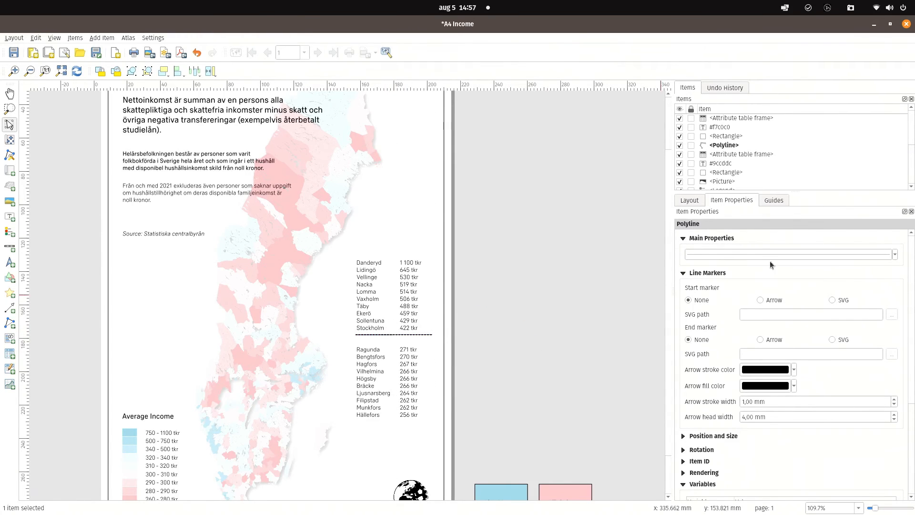
pyautogui.click(685, 436)
pyautogui.scroll(-5, 762, 334)
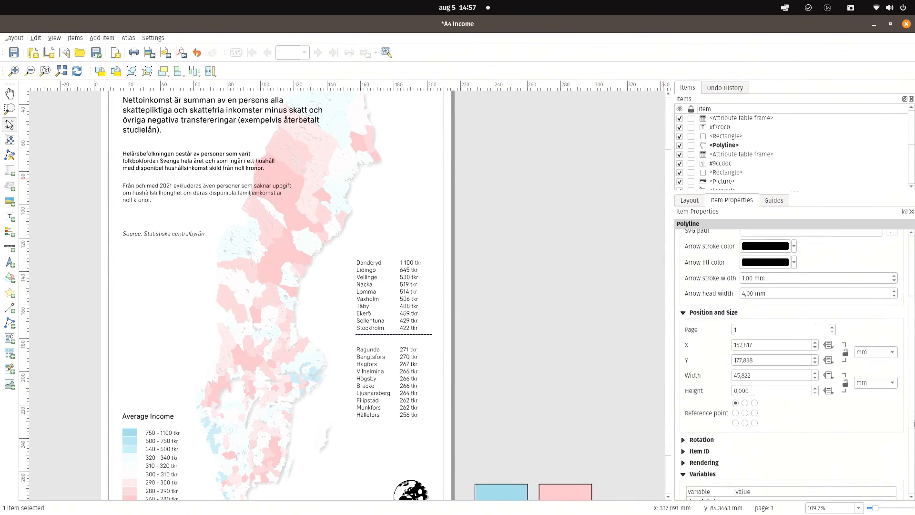
pyautogui.click(765, 339)
pyautogui.scroll(-2, 765, 339)
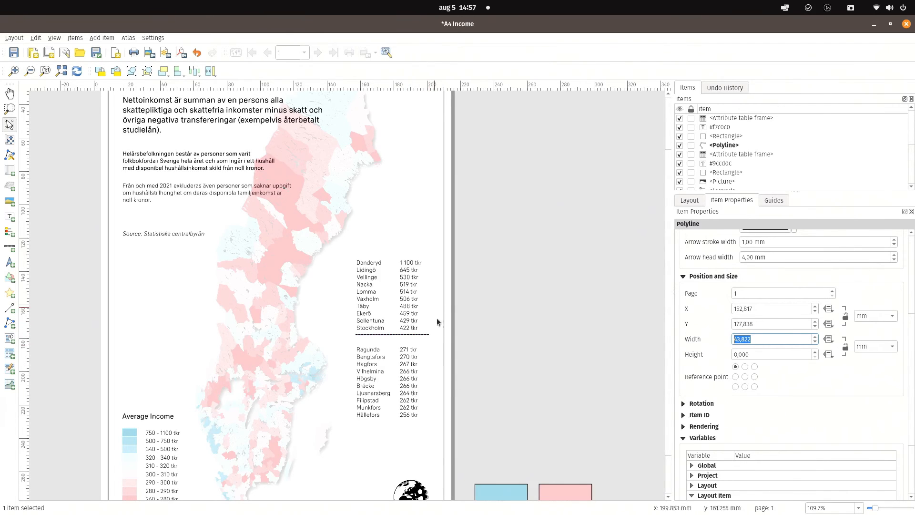
pyautogui.scroll(-2, 774, 339)
pyautogui.scroll(-2, 774, 340)
pyautogui.press('Down')
# Duplicate the separator line and place the copy just above the lower table, aligned with the first line
pyautogui.click(386, 338)
pyautogui.click(414, 334)
pyautogui.click(414, 337)
pyautogui.click(405, 332)
pyautogui.moveTo(401, 339); pyautogui.dragTo(366, 343)
pyautogui.click(401, 336)
pyautogui.click(409, 335)
pyautogui.hotkey('ctrl', 'c')
pyautogui.hotkey('ctrl', 'v')
pyautogui.click(369, 377)
pyautogui.moveTo(370, 377); pyautogui.dragTo(370, 375)
pyautogui.click(636, 362)
# Select both tables and both separator lines together and nudge them about 7 mm left and 3 mm down
pyautogui.scroll(-5, 394, 308)
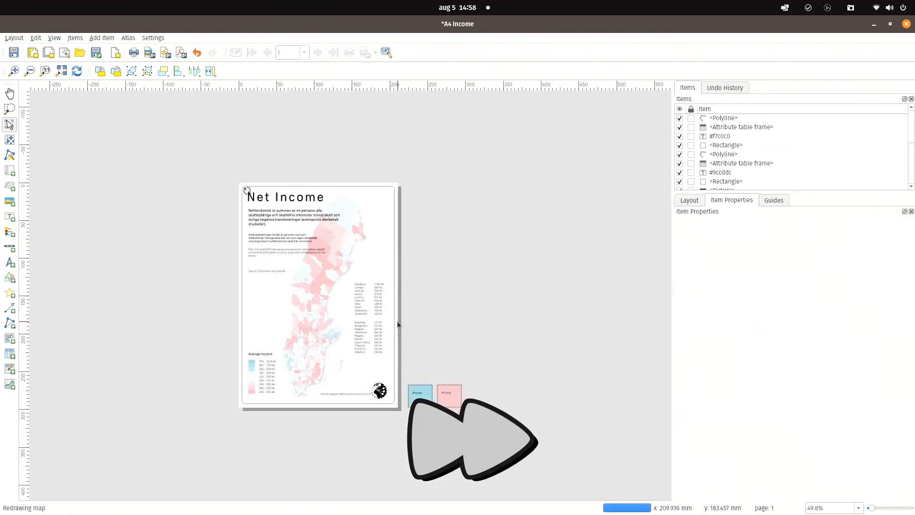
pyautogui.scroll(8, 395, 302)
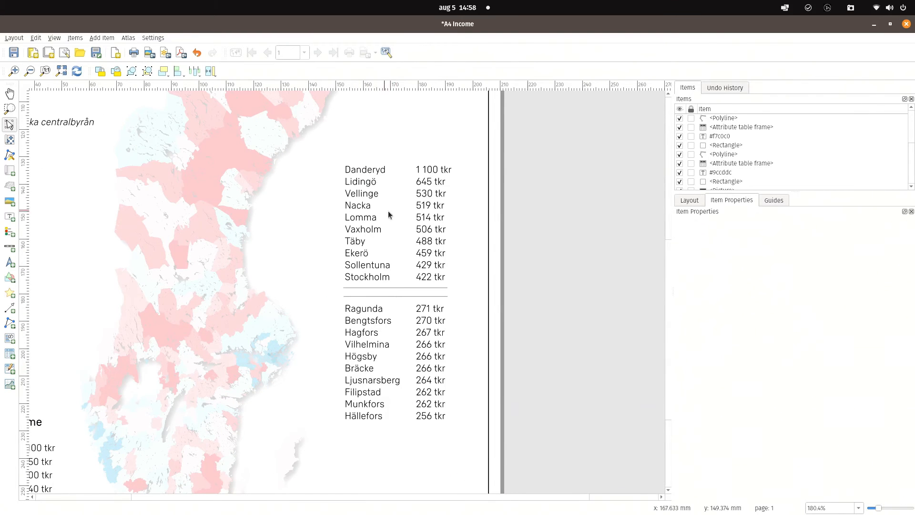
pyautogui.moveTo(566, 110); pyautogui.dragTo(304, 455)
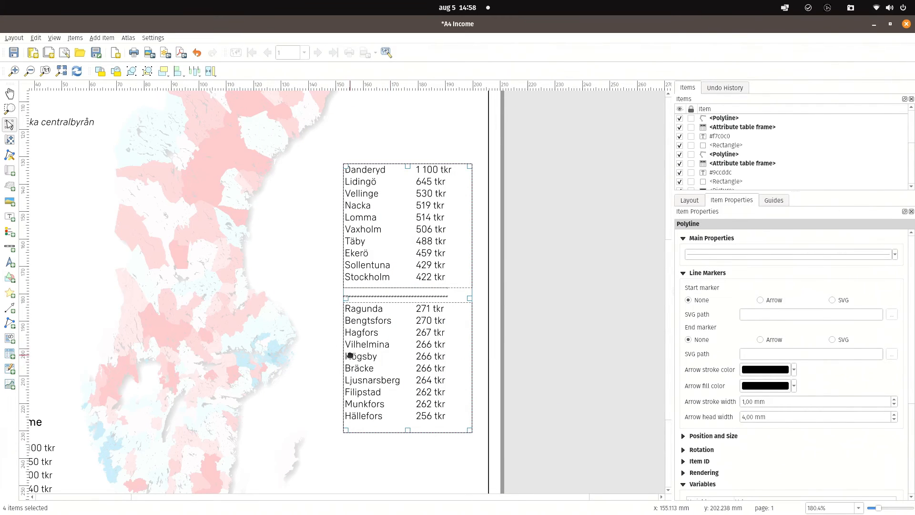
pyautogui.press('Down')
pyautogui.press('Down')
pyautogui.press('Down')
pyautogui.press('Down')
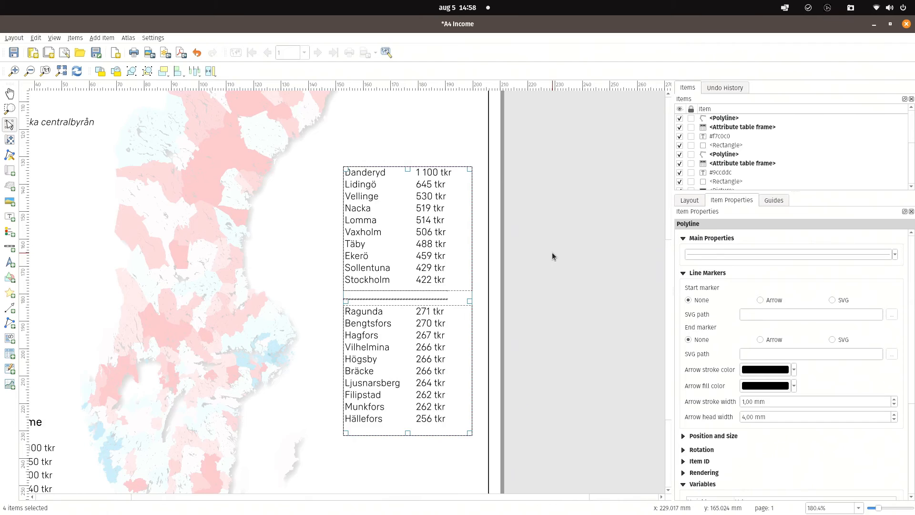
pyautogui.press('Left')
pyautogui.press('Up')
pyautogui.press('Up')
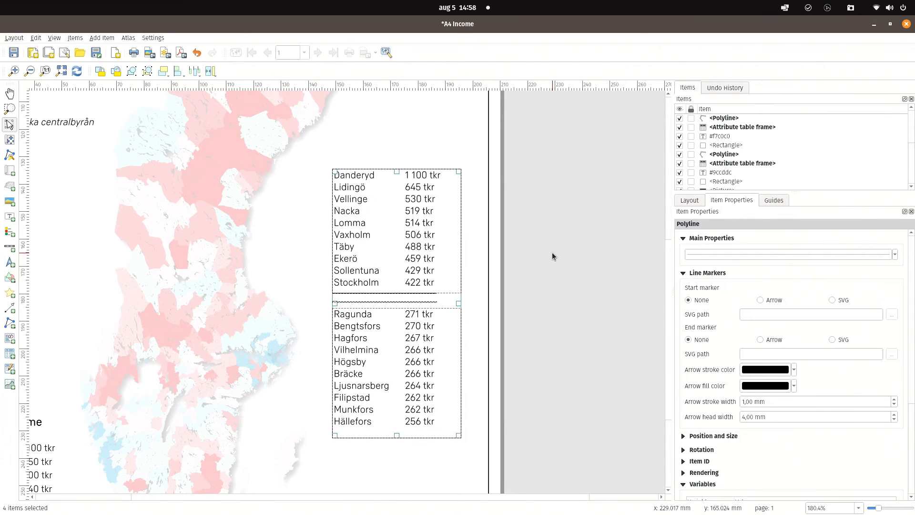
pyautogui.press('Right')
pyautogui.press('Down')
pyautogui.press('Down')
pyautogui.press('Down')
pyautogui.press('Down')
pyautogui.press('Left')
pyautogui.press('Down')
pyautogui.press('Left')
pyautogui.press('Up')
pyautogui.press('Up')
pyautogui.press('Up')
pyautogui.press('Up')
pyautogui.press('Up')
pyautogui.press('Up')
pyautogui.press('Left')
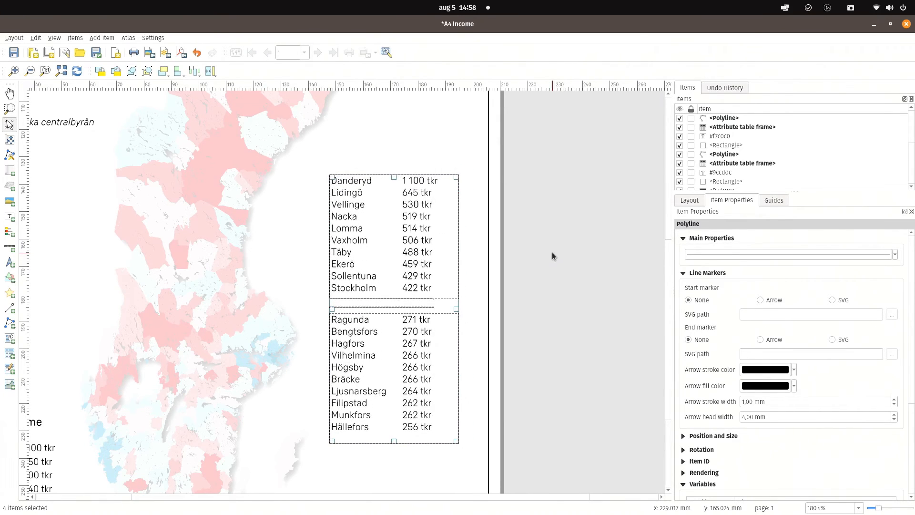
pyautogui.press('Right')
pyautogui.press('Down')
pyautogui.press('Right')
pyautogui.press('Right')
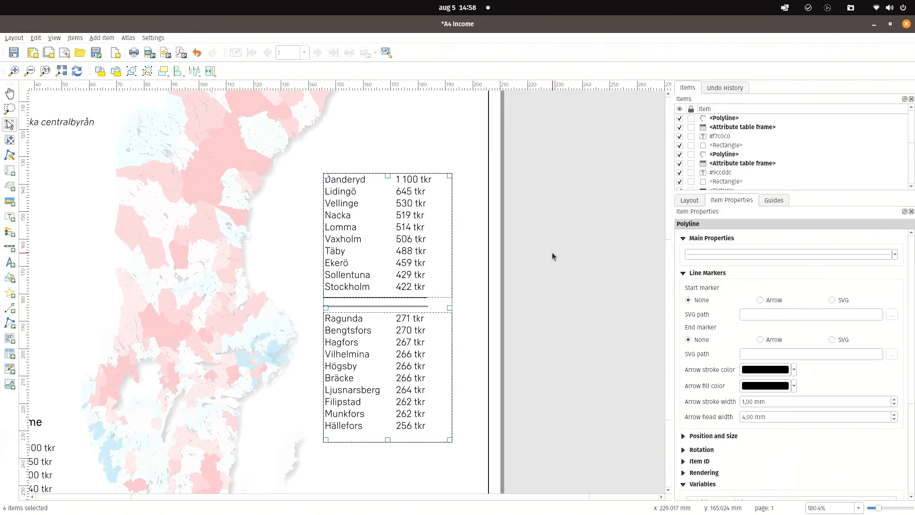
# Shift the selected tables and lines about 5 mm right and 4 mm up on the page
pyautogui.hotkey('shift', 'Left')
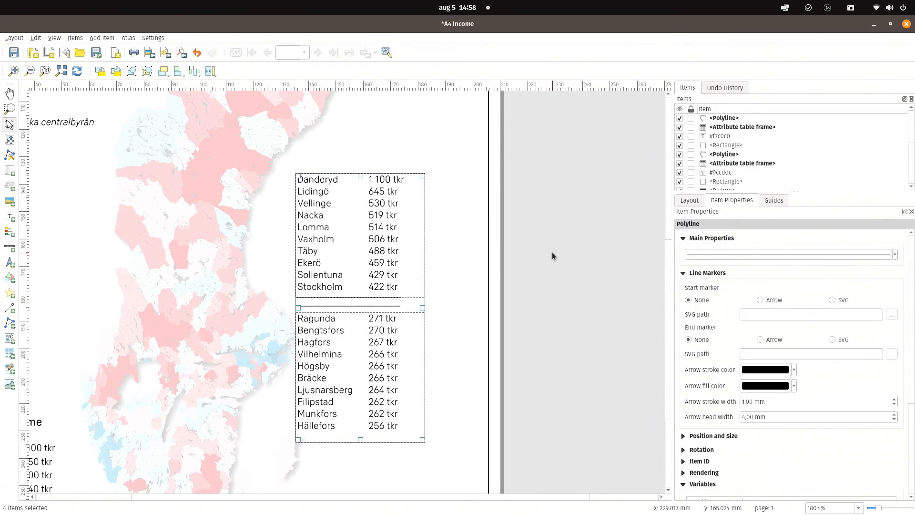
pyautogui.press('Right')
pyautogui.press('Right')
pyautogui.press('Right')
pyautogui.press('Right')
pyautogui.press('Right')
pyautogui.press('Right')
pyautogui.press('Right')
pyautogui.press('Right')
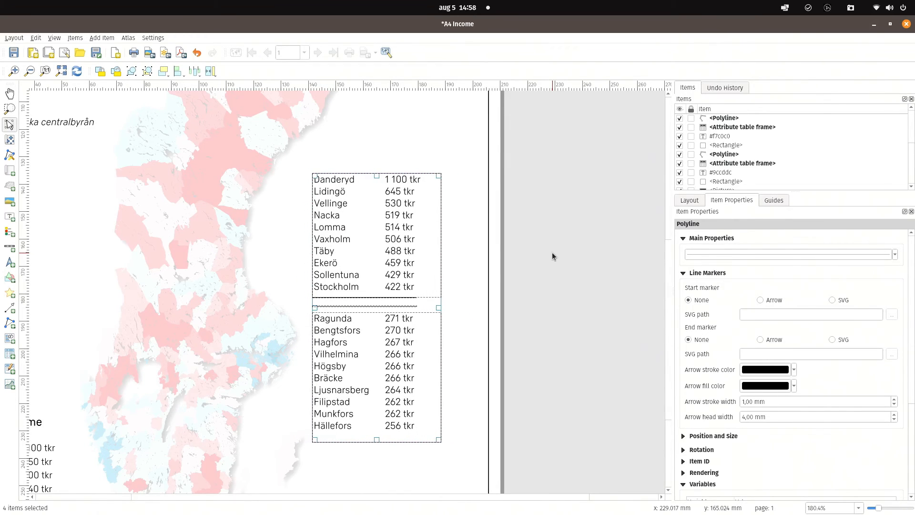
pyautogui.press('Right')
pyautogui.press('Right')
pyautogui.press('Right')
pyautogui.press('Right')
pyautogui.press('Right')
pyautogui.press('Right')
pyautogui.press('Right')
pyautogui.press('Right')
pyautogui.press('Down')
pyautogui.press('Down')
pyautogui.press('Down')
pyautogui.press('Left')
pyautogui.press('Down')
pyautogui.press('Down')
pyautogui.press('Down')
pyautogui.hotkey('shift', 'Down')
pyautogui.hotkey('shift', 'Down')
pyautogui.hotkey('shift', 'Up')
pyautogui.hotkey('shift', 'Up')
pyautogui.hotkey('shift', 'Up')
pyautogui.hotkey('alt', 'l')
pyautogui.press('Down')
pyautogui.press('Down')
pyautogui.press('Down')
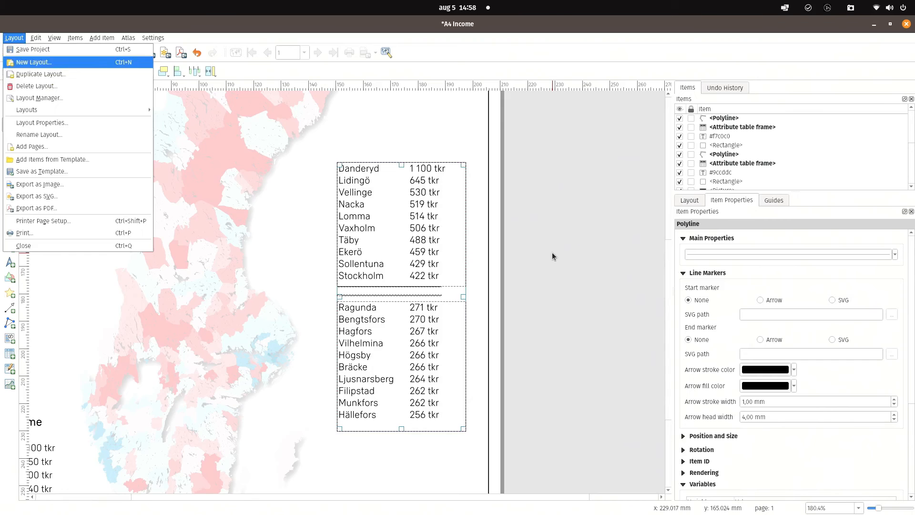
pyautogui.press('Escape')
# Nudge the selected tables and lines slightly down and right, and deselect them
pyautogui.press('Down')
pyautogui.press('Down')
pyautogui.press('Down')
pyautogui.press('Down')
pyautogui.press('Down')
pyautogui.press('Down')
pyautogui.press('Down')
pyautogui.press('Right')
pyautogui.press('Right')
pyautogui.click(550, 325)
pyautogui.scroll(-2, 549, 326)
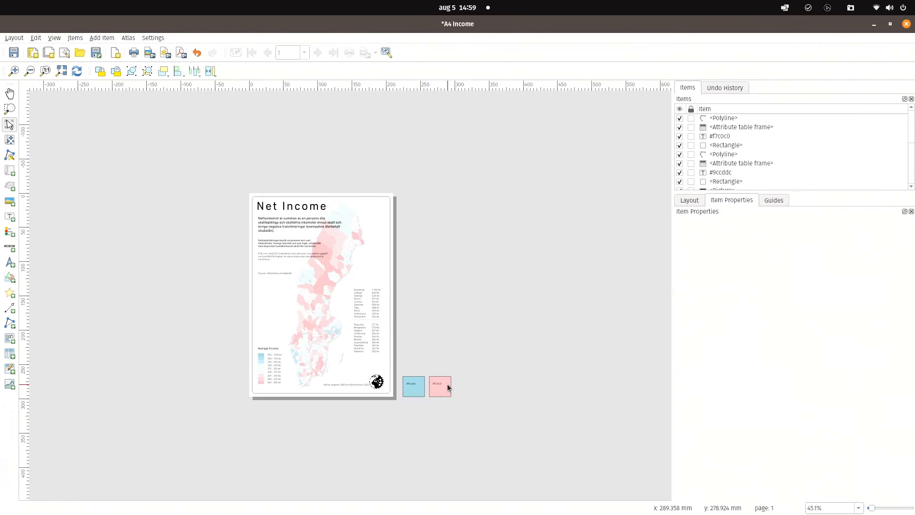
# Move the globe logo about 5 mm right and 2 mm down, closer to the page's lower-right corner
pyautogui.scroll(1, 448, 385)
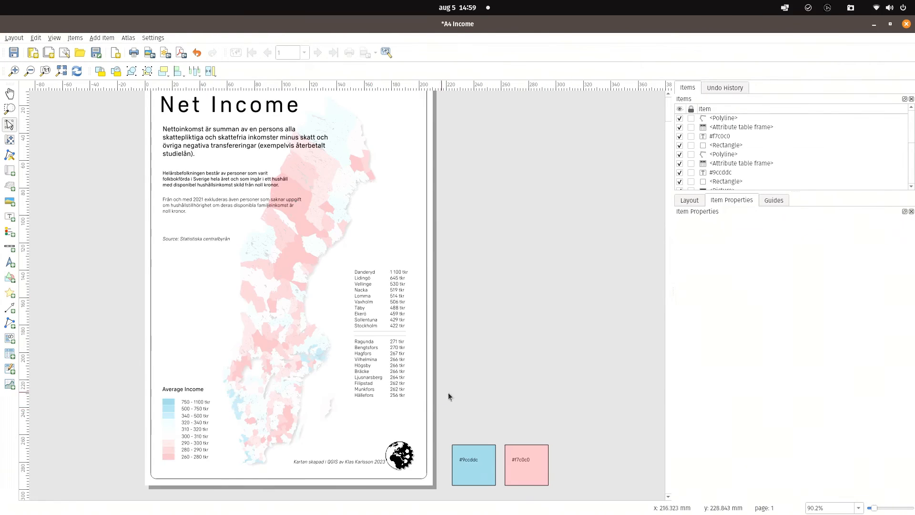
pyautogui.click(399, 463)
pyautogui.moveTo(384, 439); pyautogui.dragTo(405, 461)
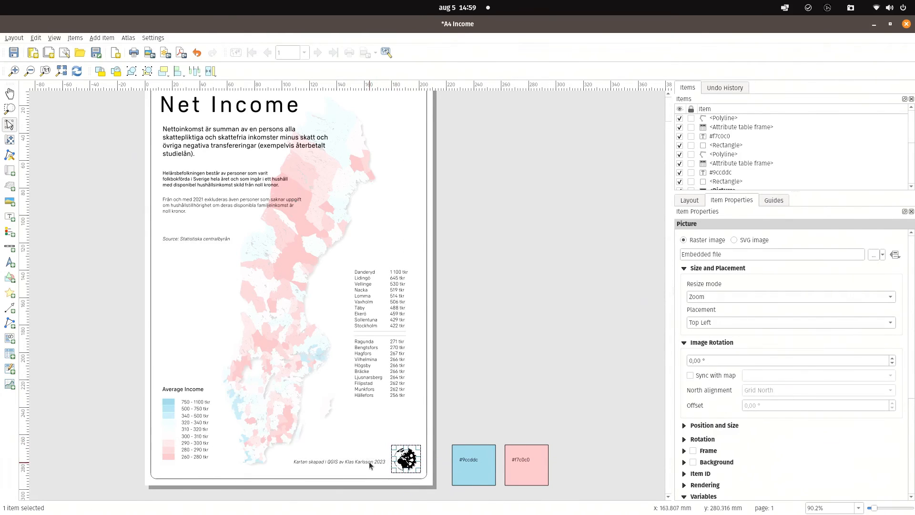
# Right-align the map credit text and position it beside the globe logo
pyautogui.click(372, 465)
pyautogui.click(749, 437)
pyautogui.moveTo(367, 463); pyautogui.dragTo(359, 466)
pyautogui.click(485, 403)
pyautogui.click(380, 465)
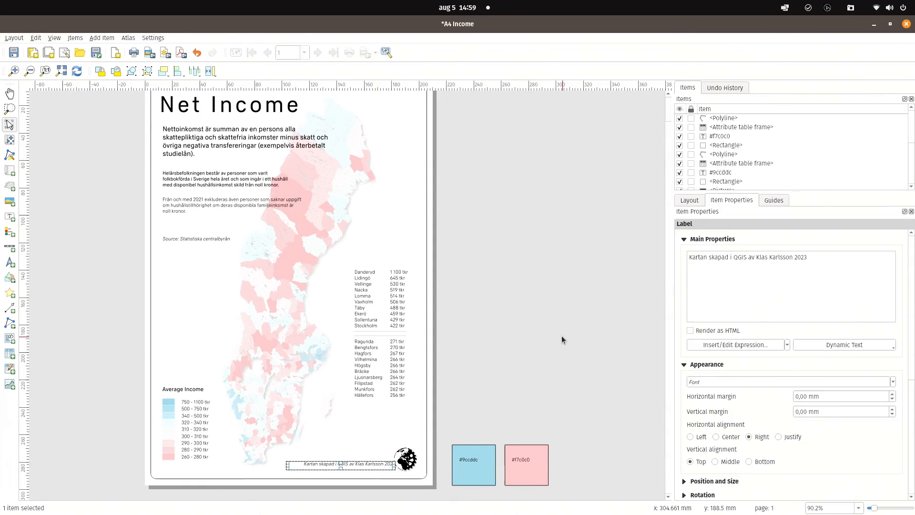
# Nudge the map credit text slightly left and down so it clears the logo, and deselect it
pyautogui.press('Left')
pyautogui.press('Left')
pyautogui.press('Down')
pyautogui.press('Down')
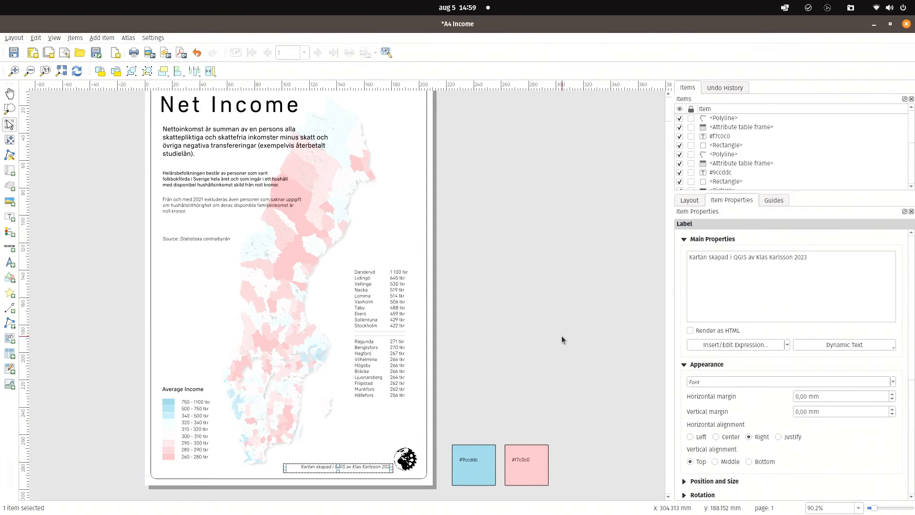
pyautogui.press('Down')
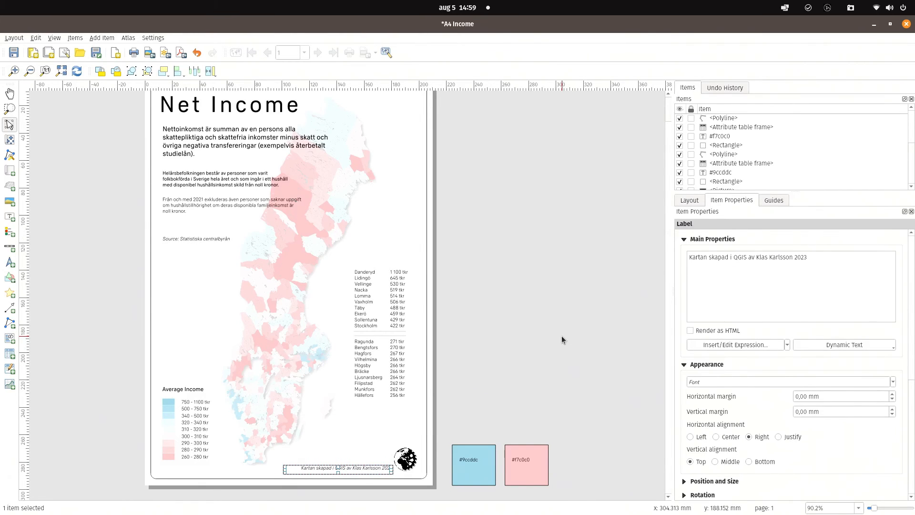
pyautogui.scroll(5, 427, 490)
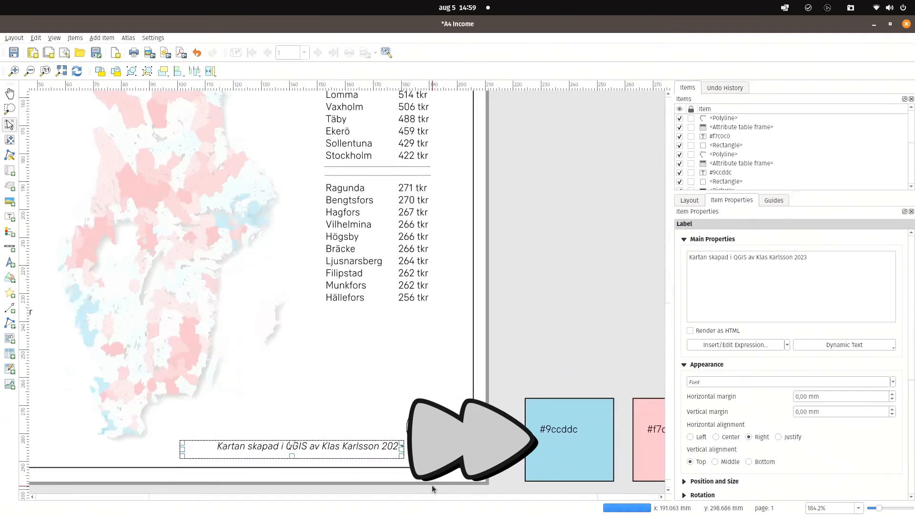
pyautogui.click(582, 301)
# Shift the first description paragraph up and left so it lines up with the left edge of the Net Income title
pyautogui.scroll(-3, 533, 324)
pyautogui.scroll(2, 243, 222)
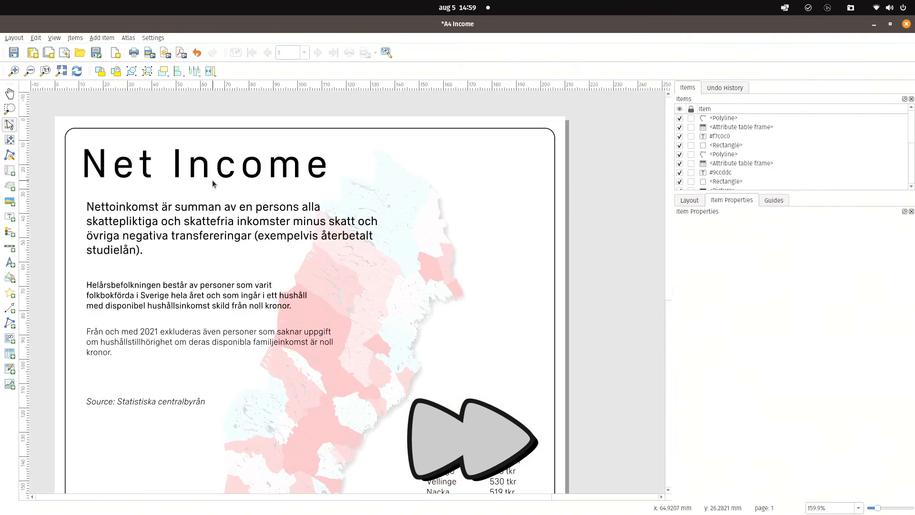
pyautogui.moveTo(190, 207); pyautogui.dragTo(184, 199)
pyautogui.click(106, 179)
pyautogui.scroll(-6, 912, 295)
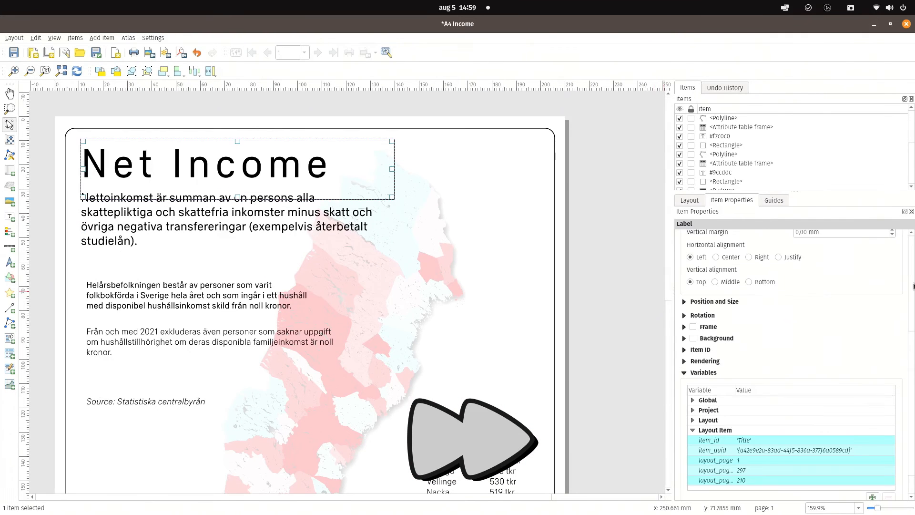
pyautogui.scroll(2, 736, 289)
pyautogui.click(119, 207)
# Align the second description paragraph under the first and narrow both text boxes so they wrap clear of the map
pyautogui.moveTo(123, 294); pyautogui.dragTo(116, 273)
pyautogui.click(275, 222)
pyautogui.moveTo(382, 231); pyautogui.dragTo(318, 235)
pyautogui.moveTo(166, 284); pyautogui.dragTo(166, 306)
pyautogui.moveTo(311, 306); pyautogui.dragTo(265, 307)
# Align the third paragraph and the source line with the text column above and narrow both text boxes
pyautogui.moveTo(208, 344); pyautogui.dragTo(202, 352)
pyautogui.moveTo(326, 356); pyautogui.dragTo(253, 358)
pyautogui.moveTo(170, 373); pyautogui.dragTo(139, 401)
pyautogui.moveTo(310, 406); pyautogui.dragTo(221, 406)
# Nudge the Net Income title slightly up and left above the description text, and deselect it
pyautogui.moveTo(229, 167); pyautogui.dragTo(225, 162)
pyautogui.scroll(4, 80, 186)
pyautogui.moveTo(411, 131); pyautogui.dragTo(405, 210)
pyautogui.scroll(2, 335, 276)
pyautogui.scroll(-4, 286, 279)
pyautogui.moveTo(241, 178); pyautogui.dragTo(241, 167)
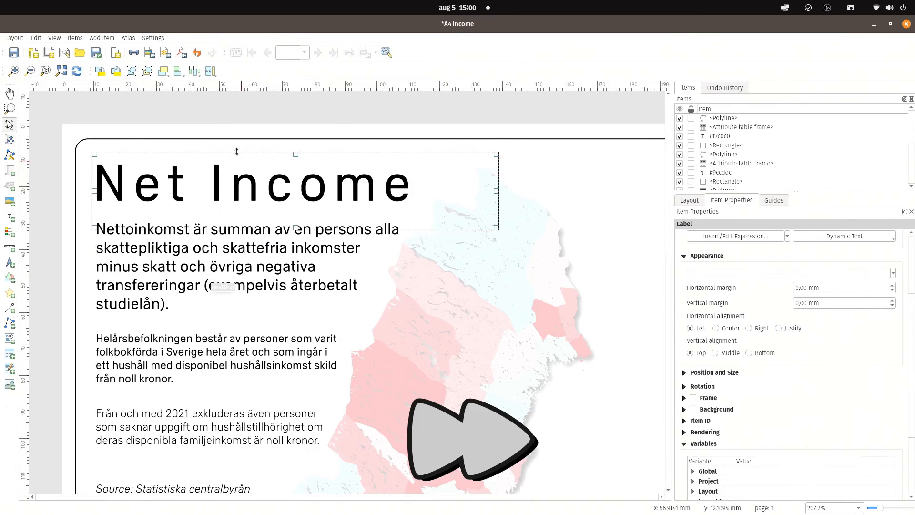
pyautogui.press('Up')
pyautogui.click(172, 114)
# Set the font style of the Net Income title to Bold and deselect it
pyautogui.click(332, 151)
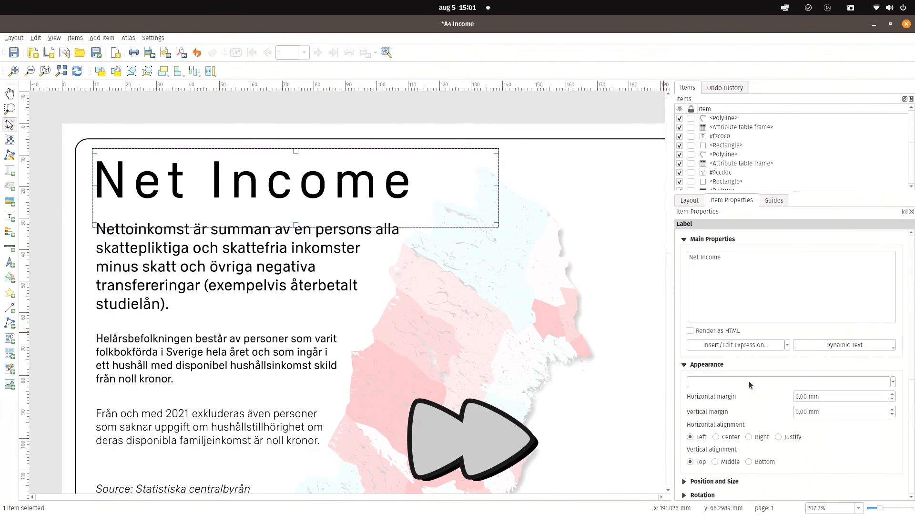
pyautogui.click(729, 381)
pyautogui.click(737, 284)
pyautogui.click(734, 320)
pyautogui.scroll(-2, 286, 342)
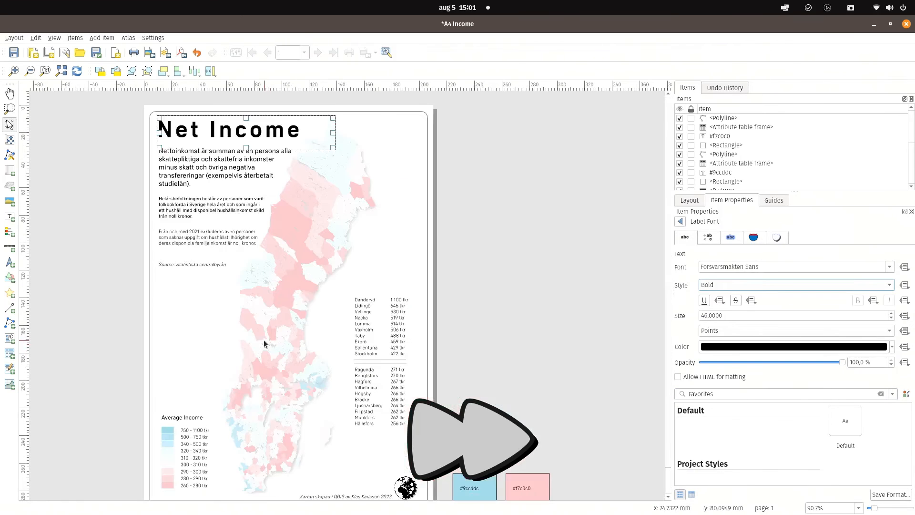
pyautogui.click(456, 317)
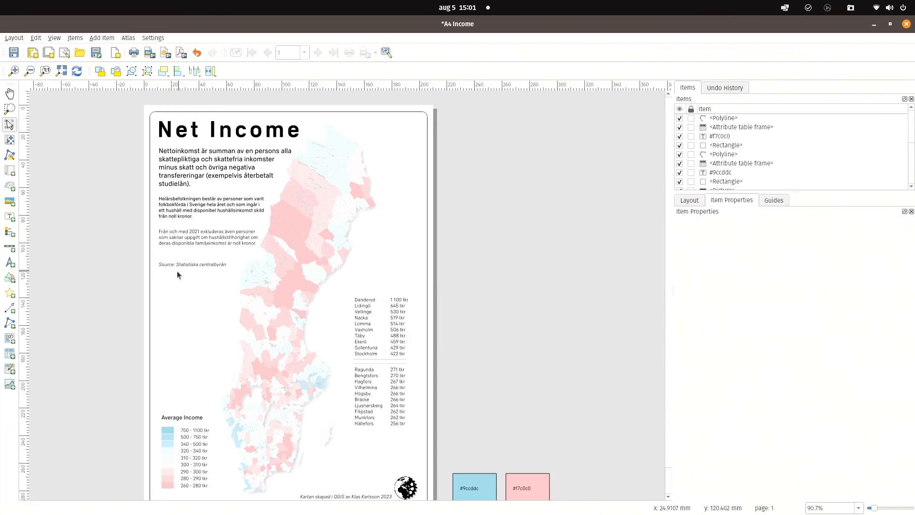
pyautogui.moveTo(547, 332); pyautogui.dragTo(535, 303)
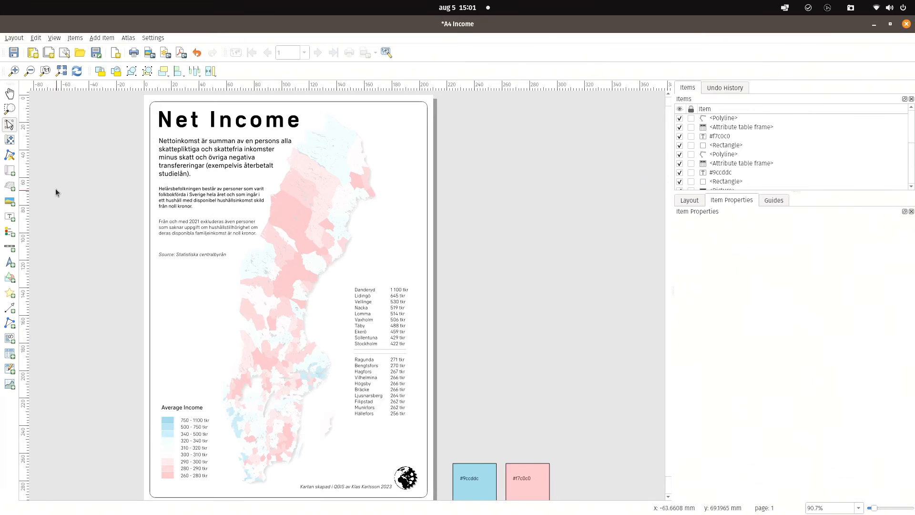
# Switch to the QGIS main window and turn on single labels for the net_income layer using the kommunnamn field
pyautogui.hotkey('alt', 'Tab')
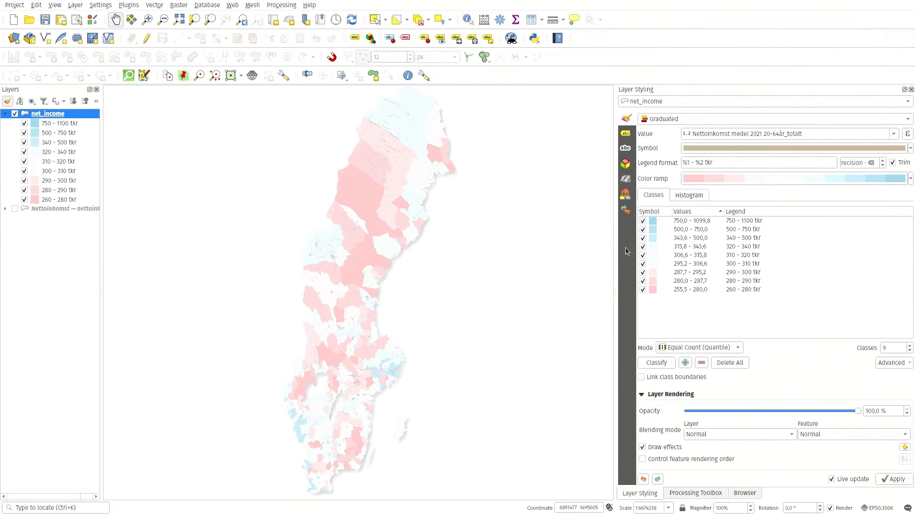
pyautogui.click(626, 133)
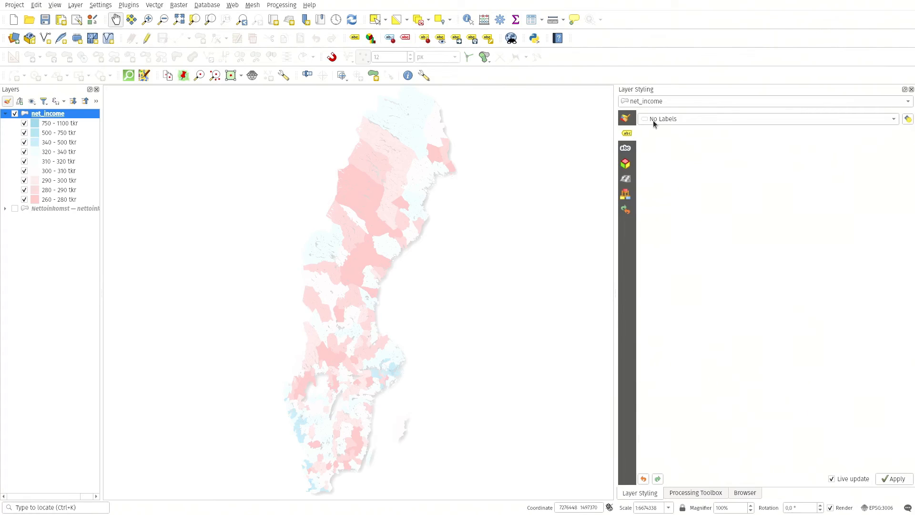
pyautogui.click(650, 120)
pyautogui.click(694, 132)
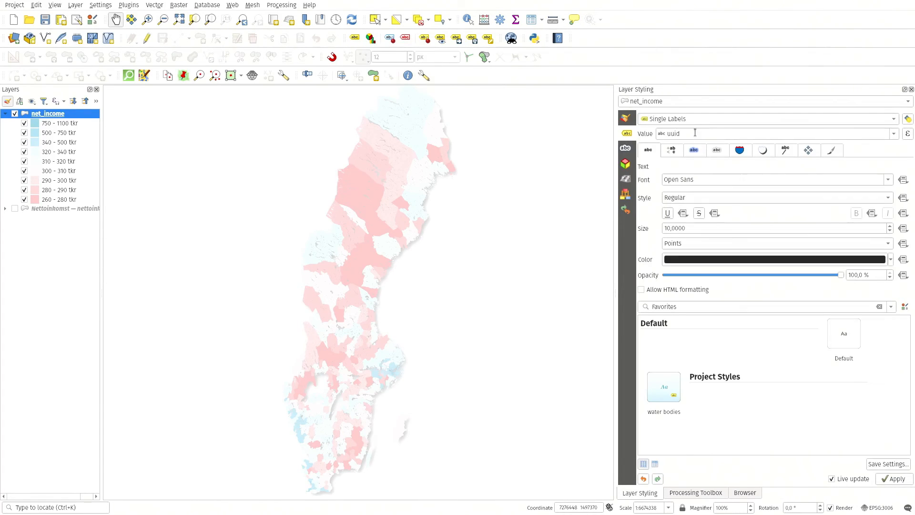
pyautogui.click(890, 134)
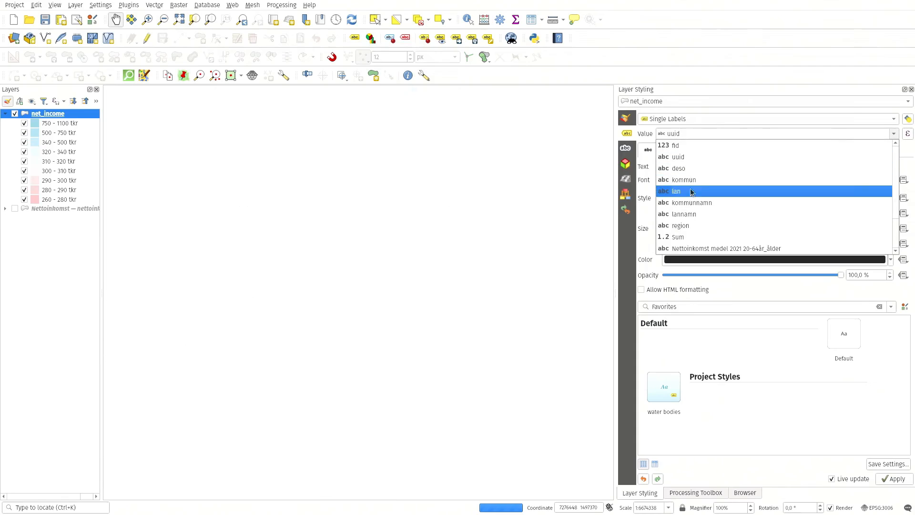
pyautogui.click(699, 204)
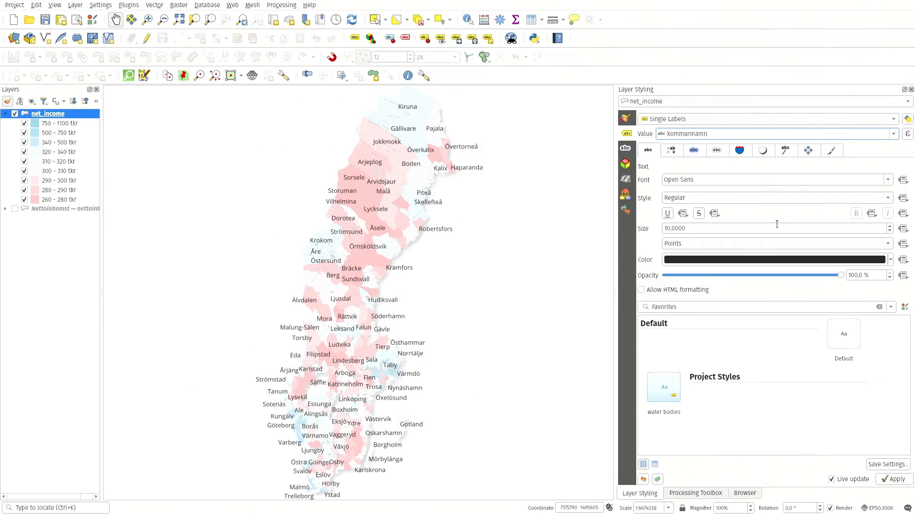
pyautogui.click(908, 136)
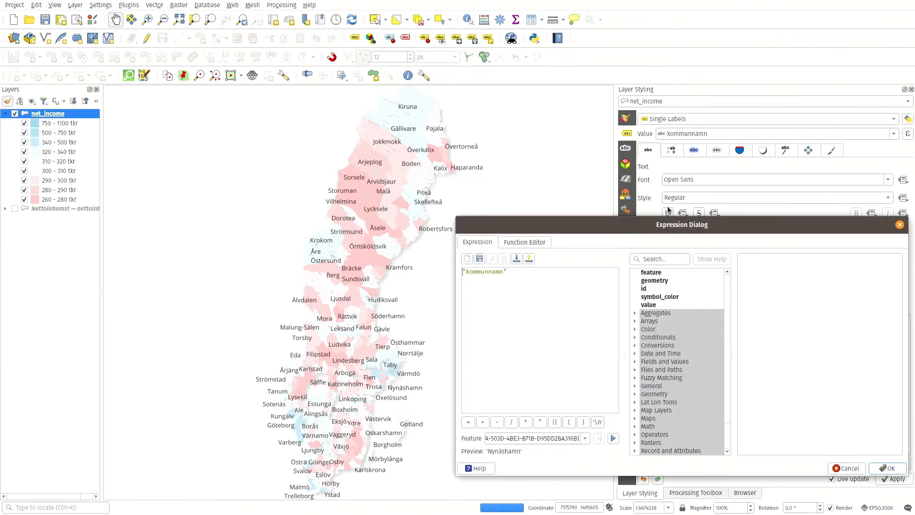
pyautogui.click(900, 225)
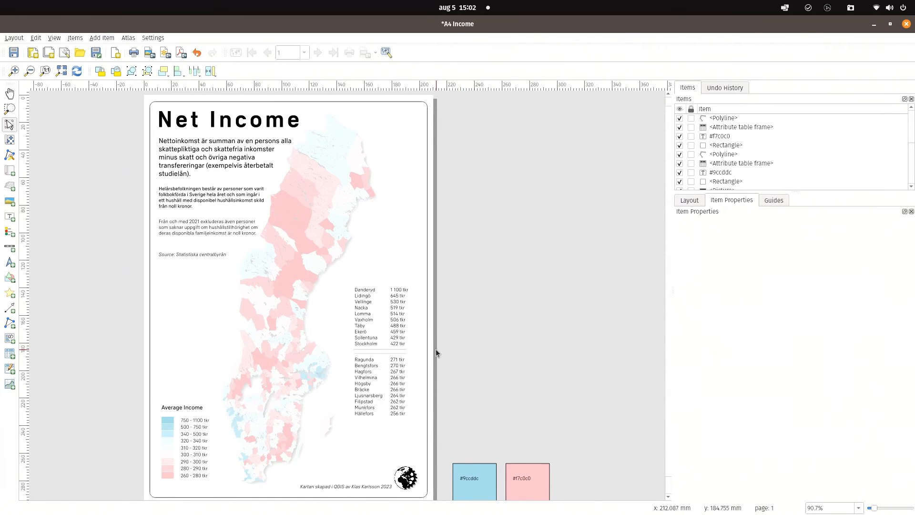
pyautogui.hotkey('alt', 'Tab')
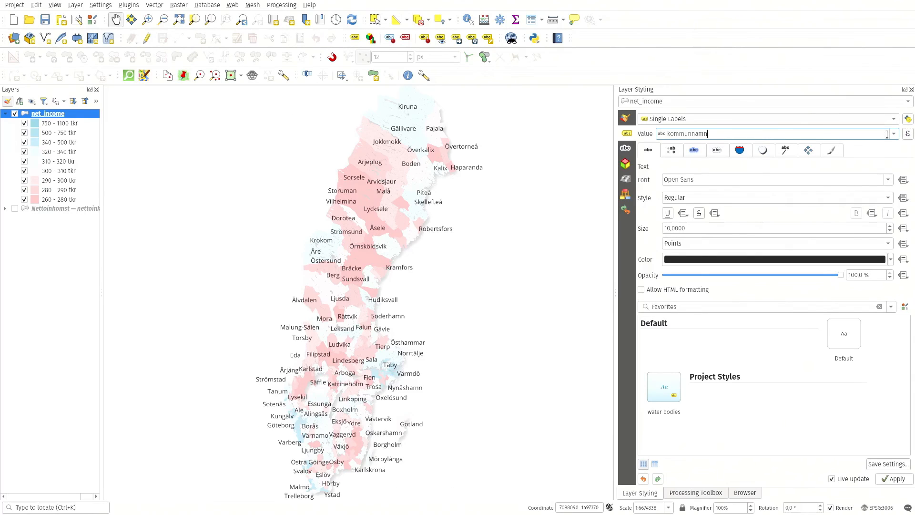
# Begin the label expression with an if() condition testing "Nettoinkomst medel 2021 20-64år_totalt" > 510, ahead of the existing "kommunnamn"
pyautogui.click(908, 136)
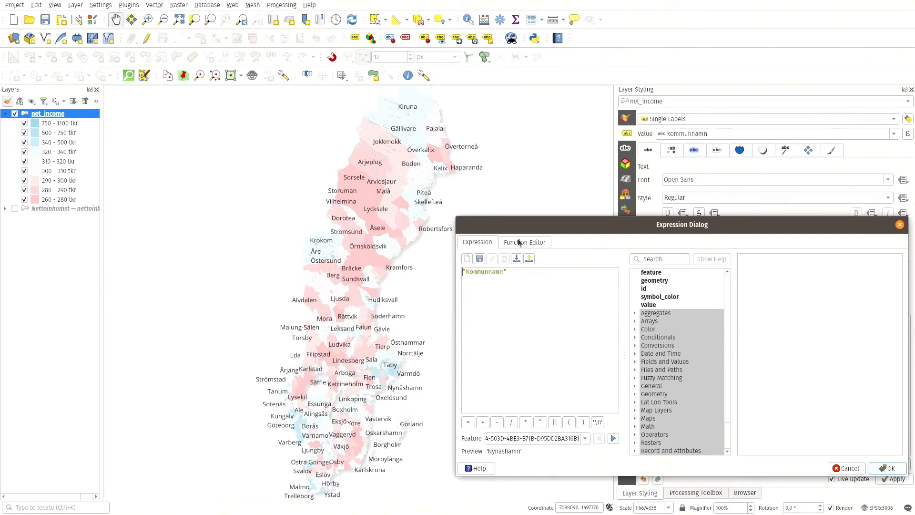
pyautogui.press('Return')
pyautogui.write('if(')
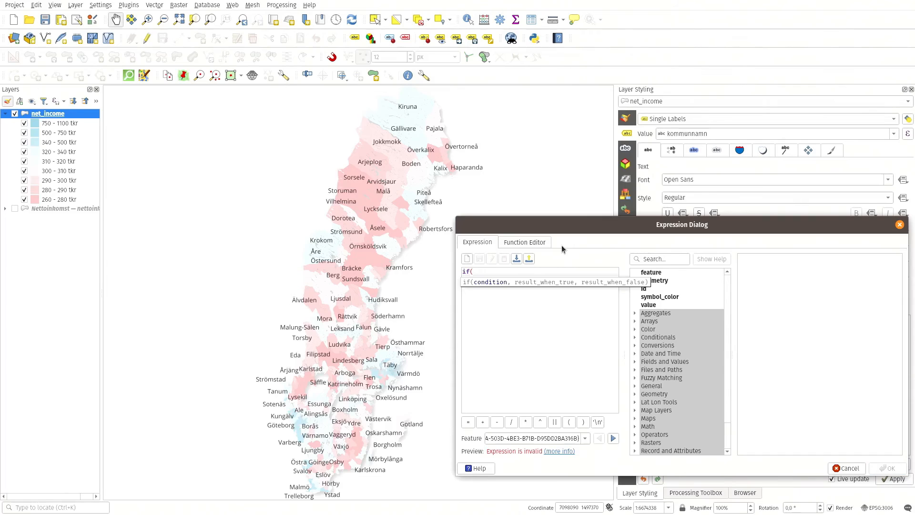
pyautogui.press('Return')
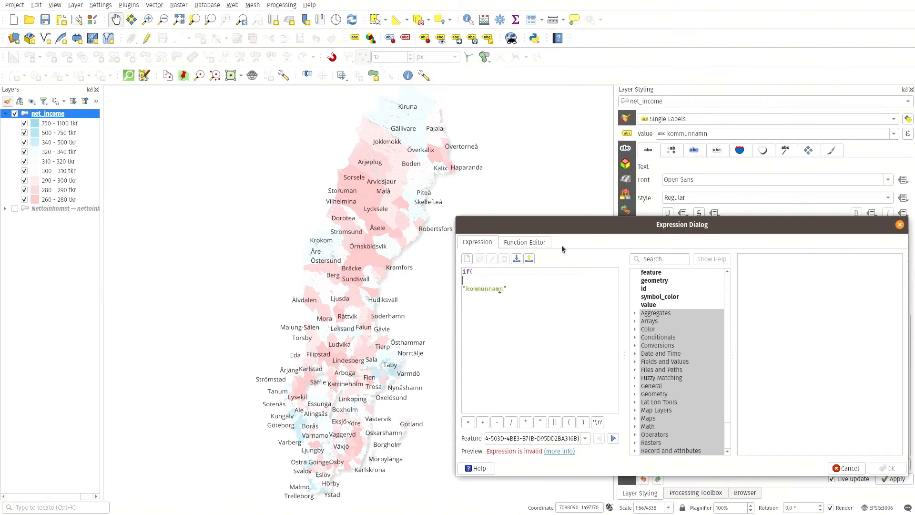
pyautogui.click(635, 362)
pyautogui.scroll(-4, 681, 370)
pyautogui.click(684, 400)
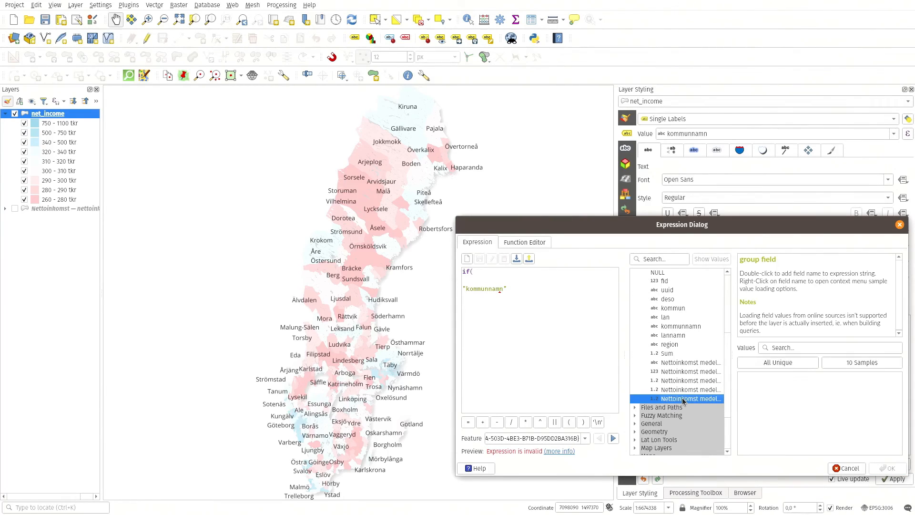
pyautogui.doubleClick(684, 399)
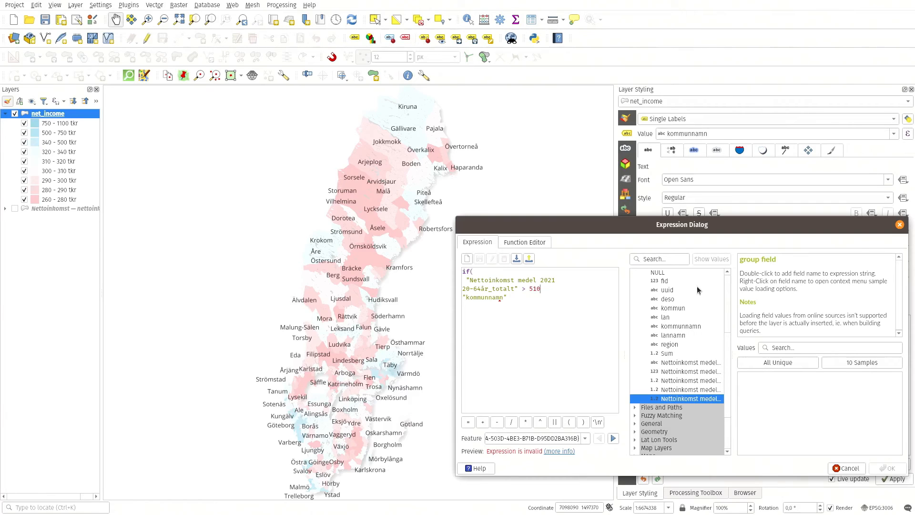
# Extend the condition with or "Nettoinkomst medel 2021 20-64år_totalt" < 265, return "kommunnamn" or an empty string '', and accept the expression
pyautogui.press('Return')
pyautogui.write('or')
pyautogui.press('Return')
pyautogui.press('BackSpace')
pyautogui.press('BackSpace')
pyautogui.press('BackSpace')
pyautogui.press('BackSpace')
pyautogui.press('BackSpace')
pyautogui.press('Return')
pyautogui.doubleClick(708, 401)
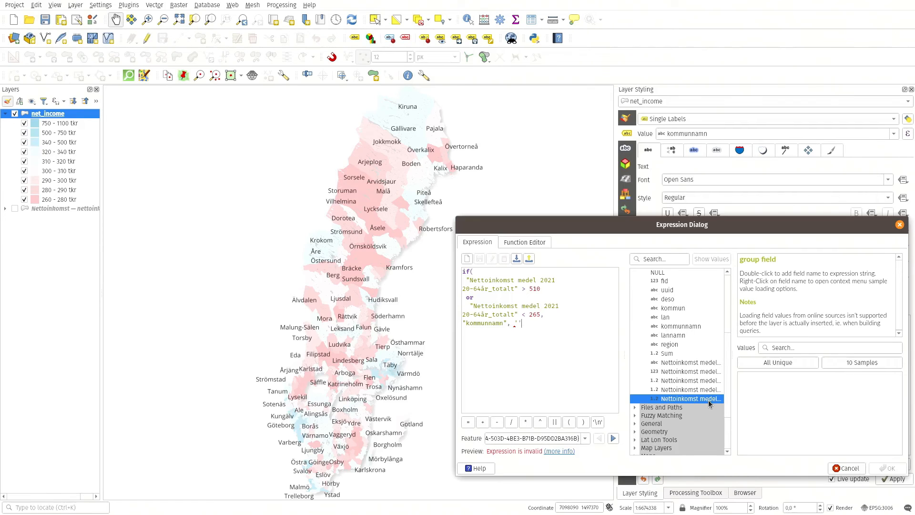
pyautogui.write(')')
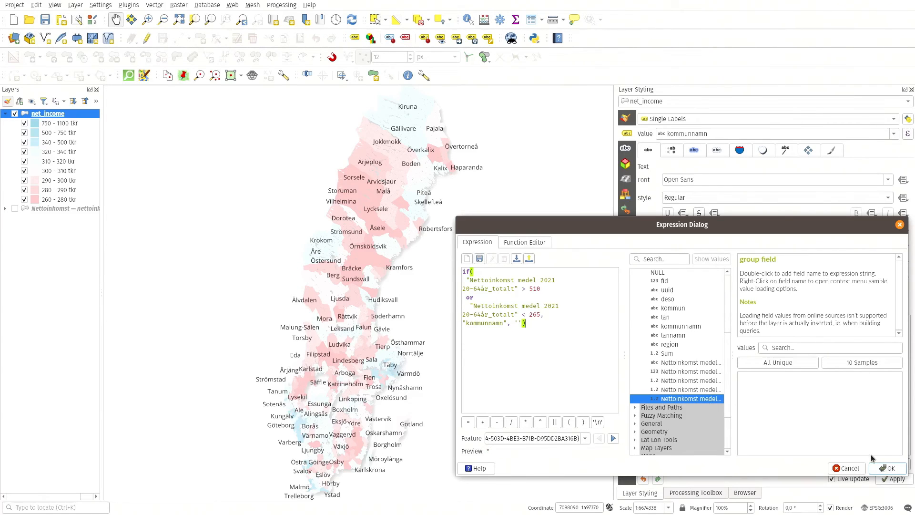
pyautogui.click(890, 470)
# Inspect the labels over southern Sweden and turn on the display of unplaced labels
pyautogui.moveTo(340, 452); pyautogui.dragTo(374, 361)
pyautogui.scroll(2, 335, 402)
pyautogui.scroll(-2, 374, 352)
pyautogui.moveTo(401, 244)
pyautogui.mouseDown()
pyautogui.moveTo(393, 230)
pyautogui.moveTo(393, 253)
pyautogui.mouseUp()
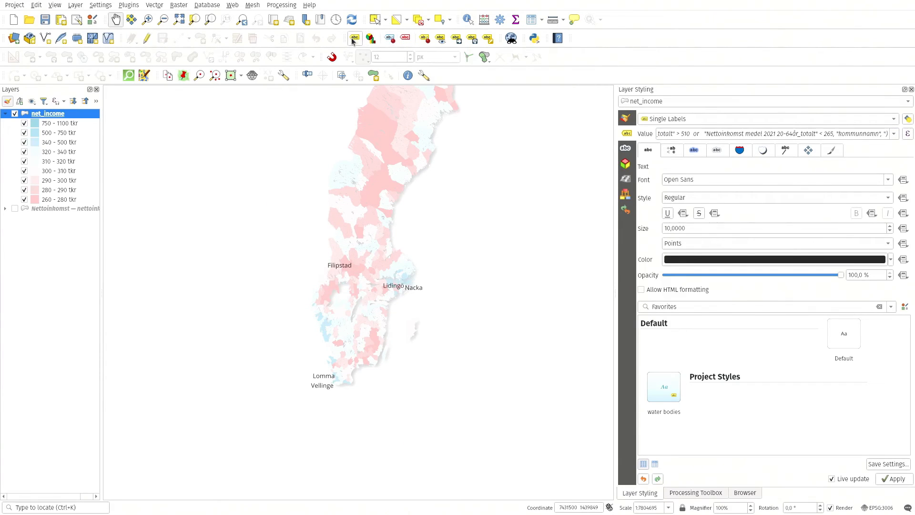
pyautogui.moveTo(344, 39); pyautogui.dragTo(371, 38)
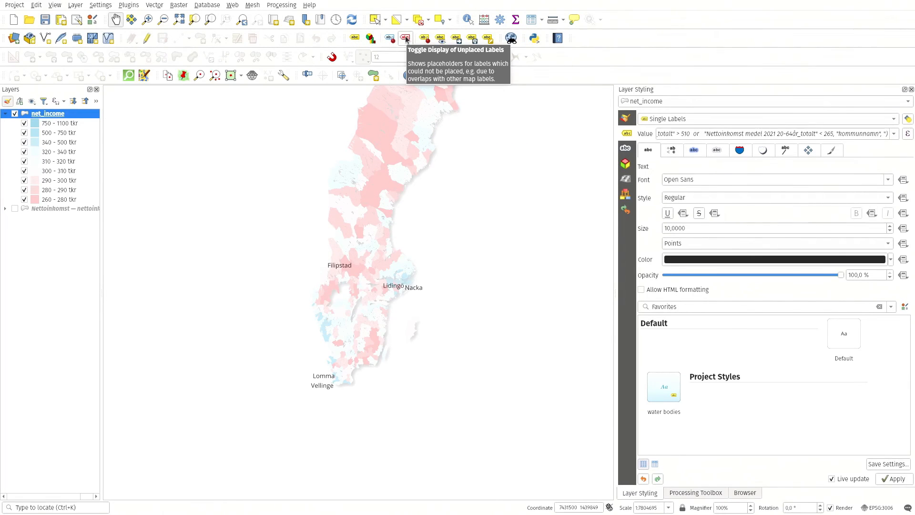
pyautogui.click(406, 38)
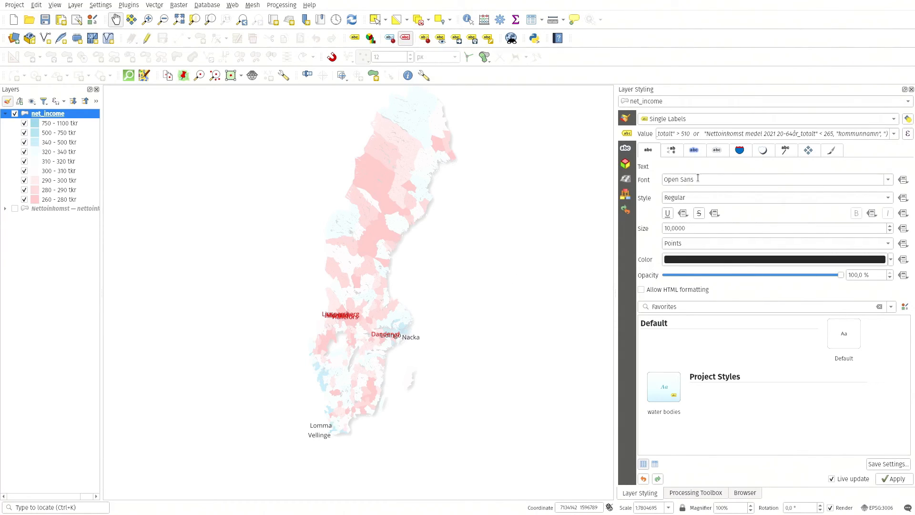
# Set the label font of the net_income layer to Forsvarsmakten Sans Light
pyautogui.click(888, 180)
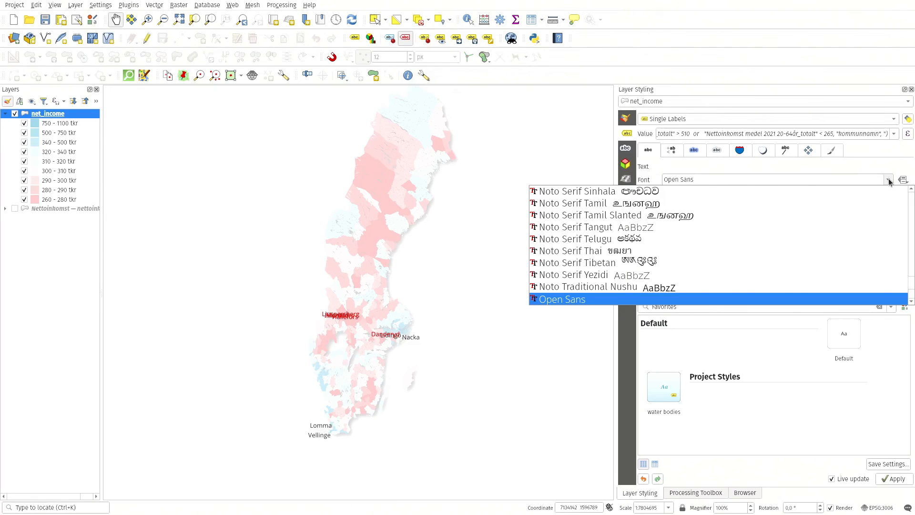
pyautogui.scroll(10, 715, 201)
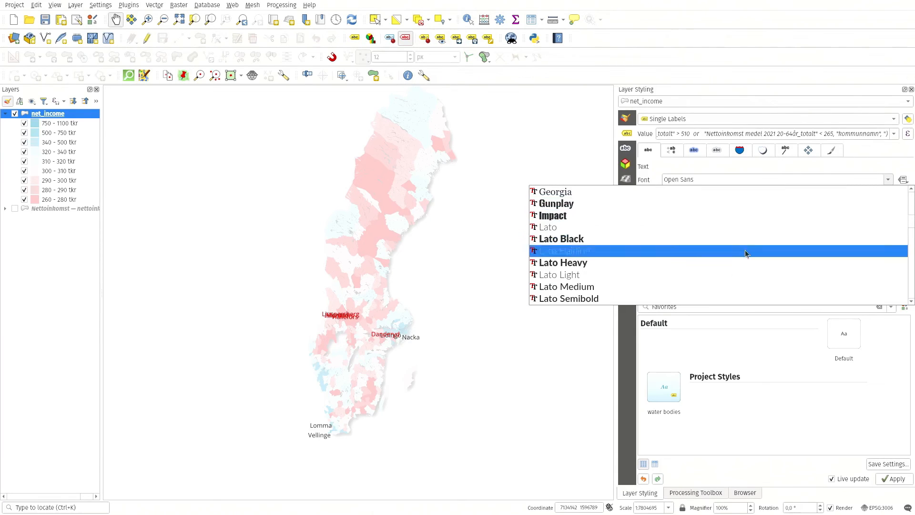
pyautogui.scroll(3, 714, 255)
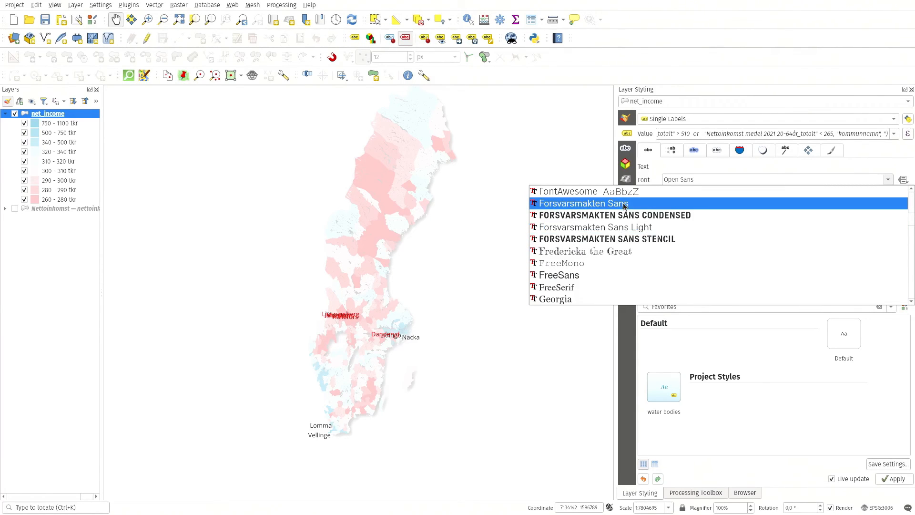
pyautogui.click(629, 228)
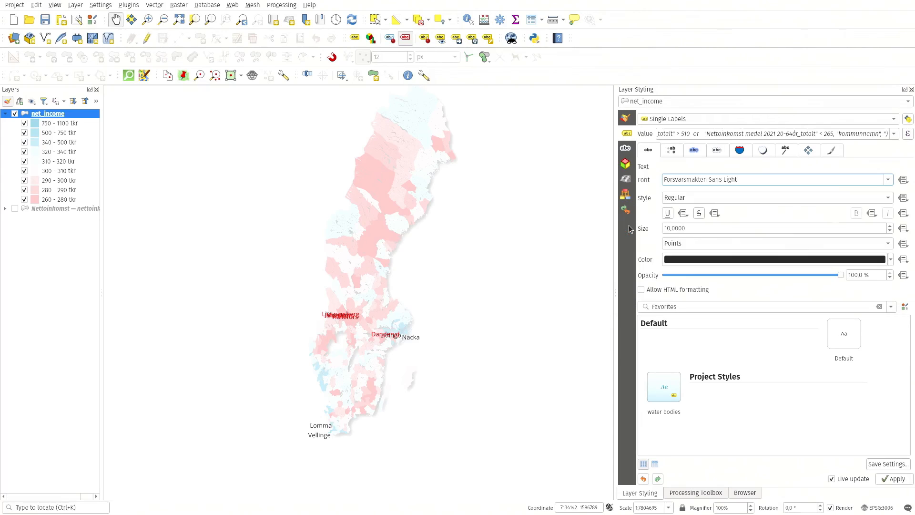
# Refresh the A4 Income layout to check the new label font on its map, and return to the main map window
pyautogui.click(701, 202)
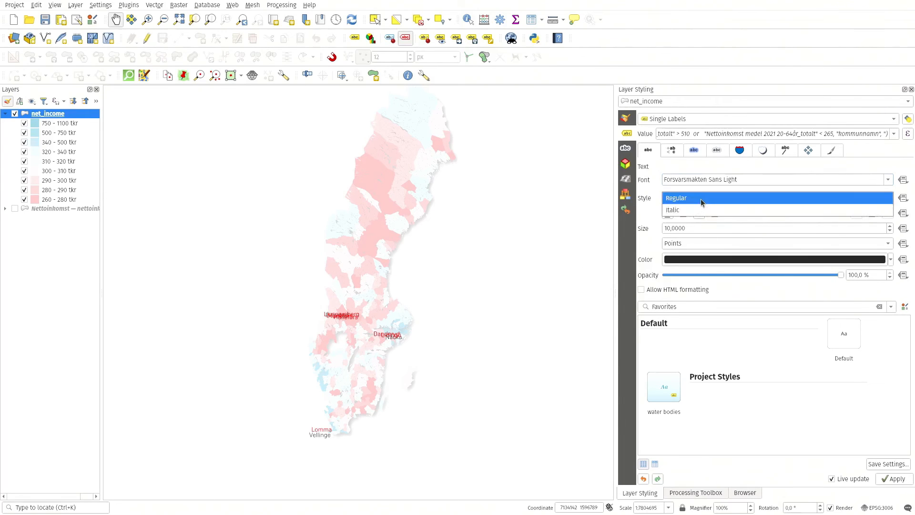
pyautogui.click(649, 187)
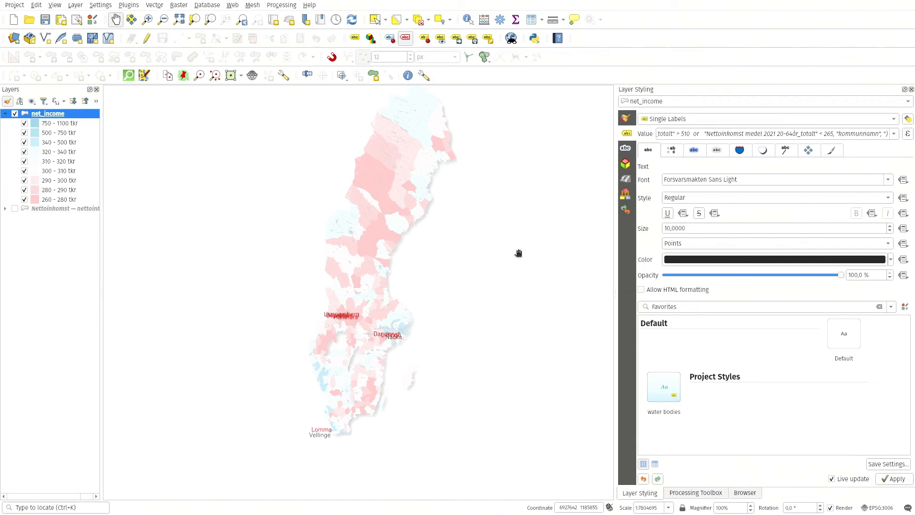
pyautogui.hotkey('alt', 'Tab')
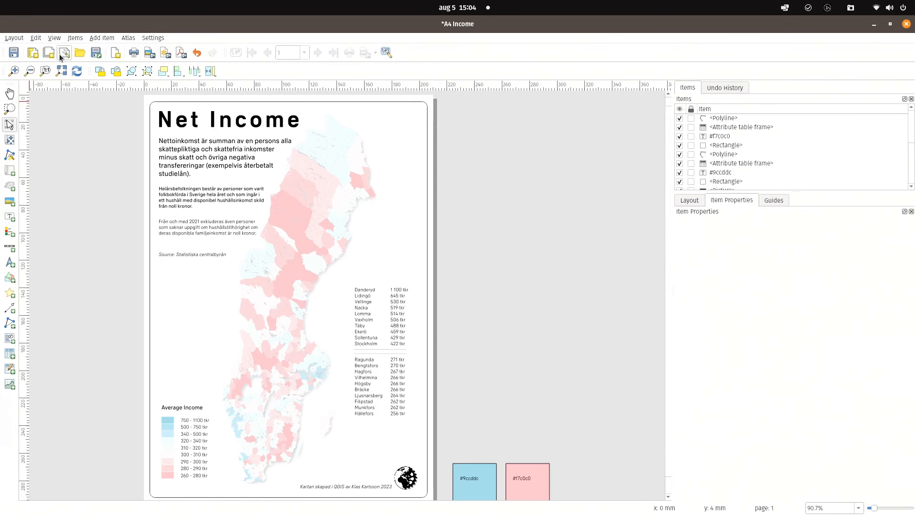
pyautogui.click(75, 72)
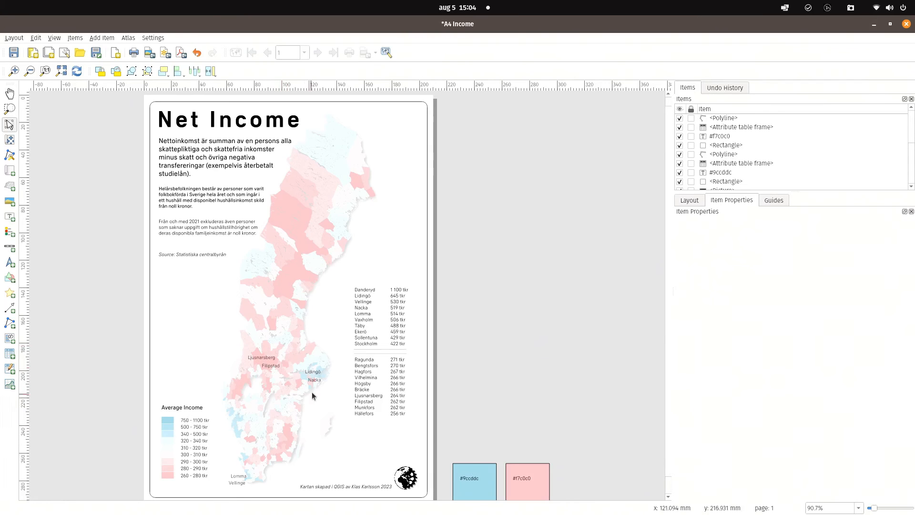
pyautogui.click(906, 24)
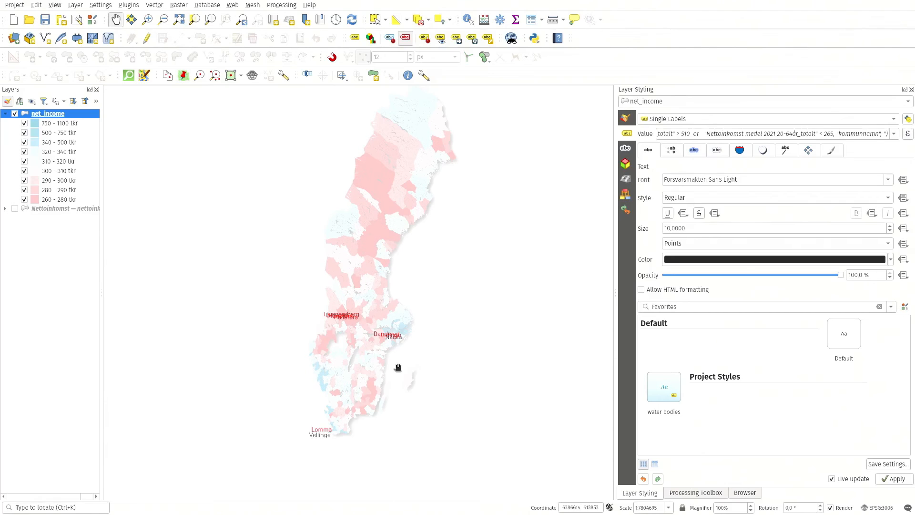
# Set the net_income label size to 9 points and check the labels over southern Sweden
pyautogui.scroll(-1, 720, 224)
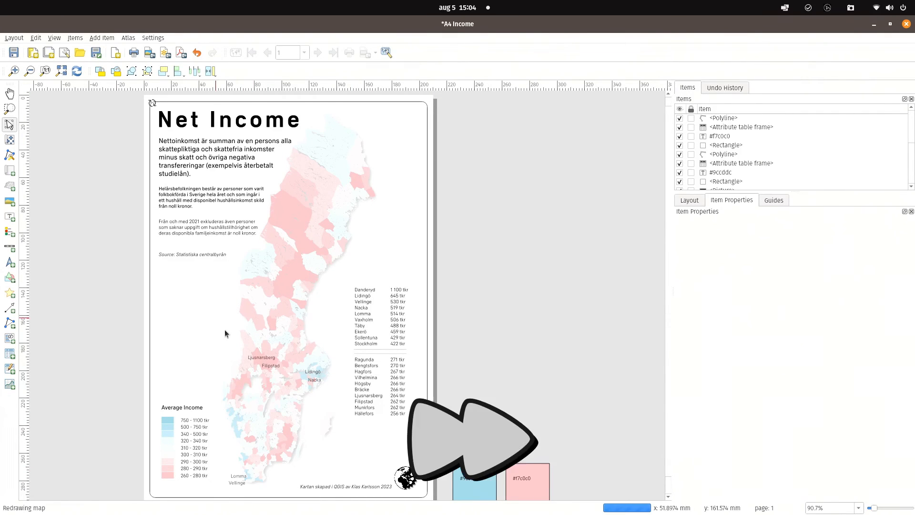
pyautogui.scroll(3, 229, 462)
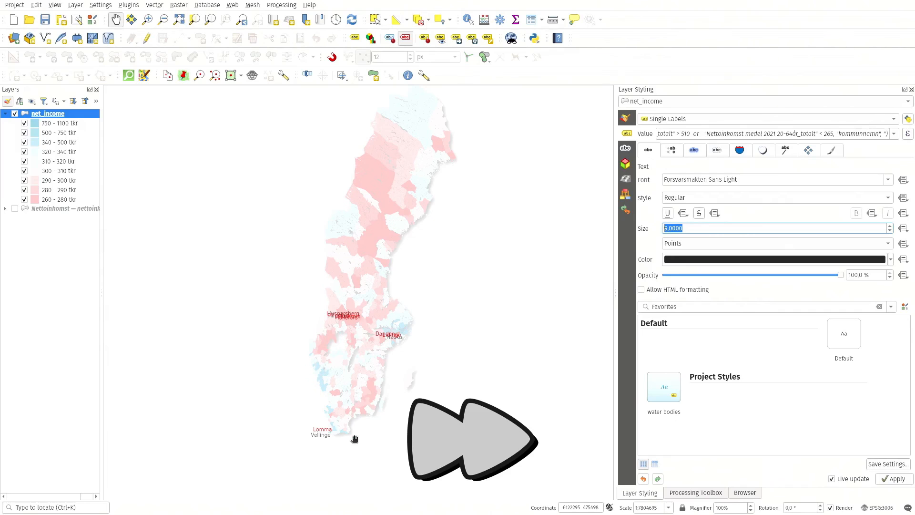
pyautogui.scroll(1, 355, 438)
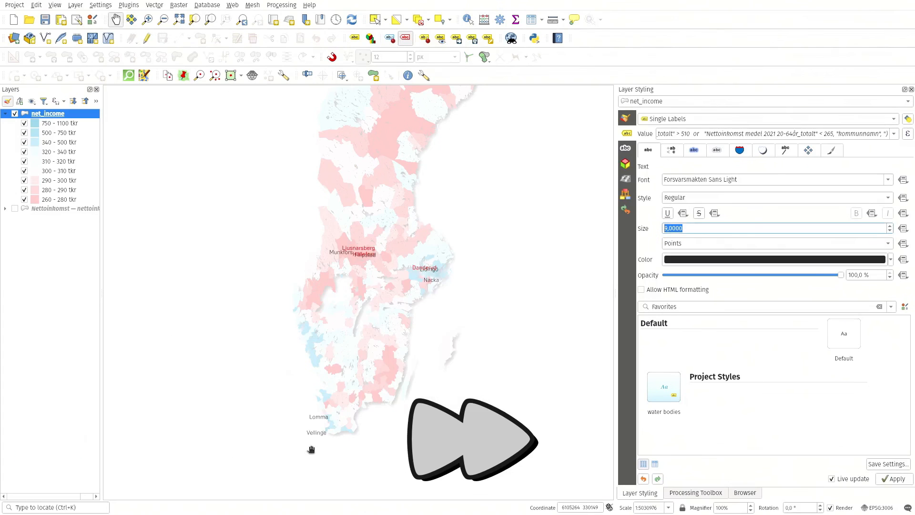
pyautogui.scroll(-1, 310, 449)
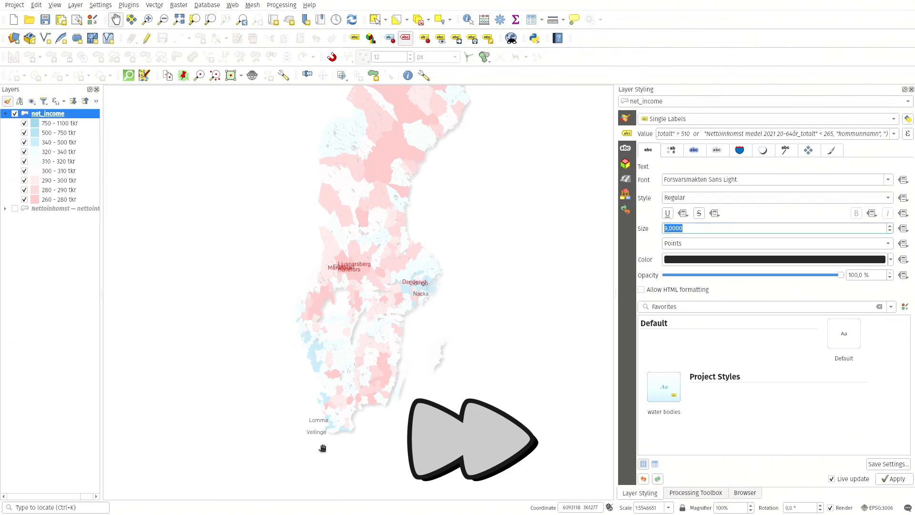
# Enable simple-line callouts for the net_income labels and set the callout line width to 0.1 mm
pyautogui.click(785, 150)
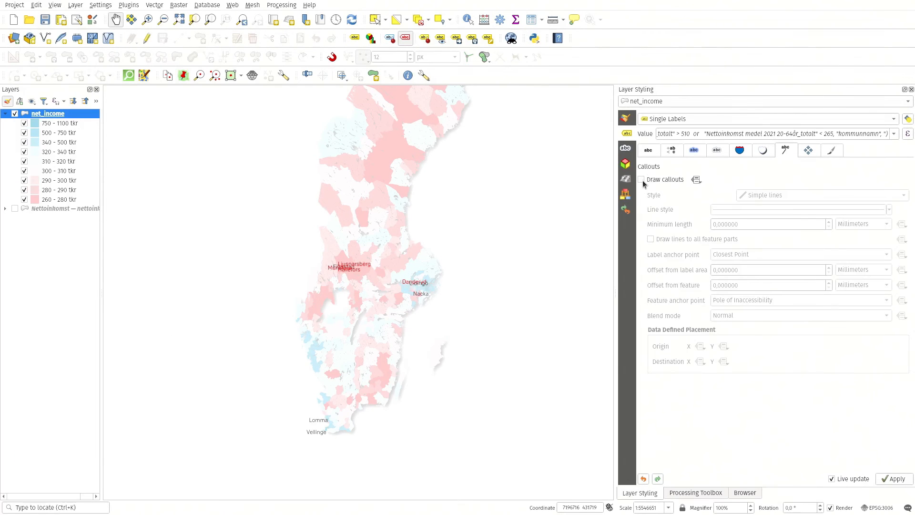
pyautogui.click(641, 179)
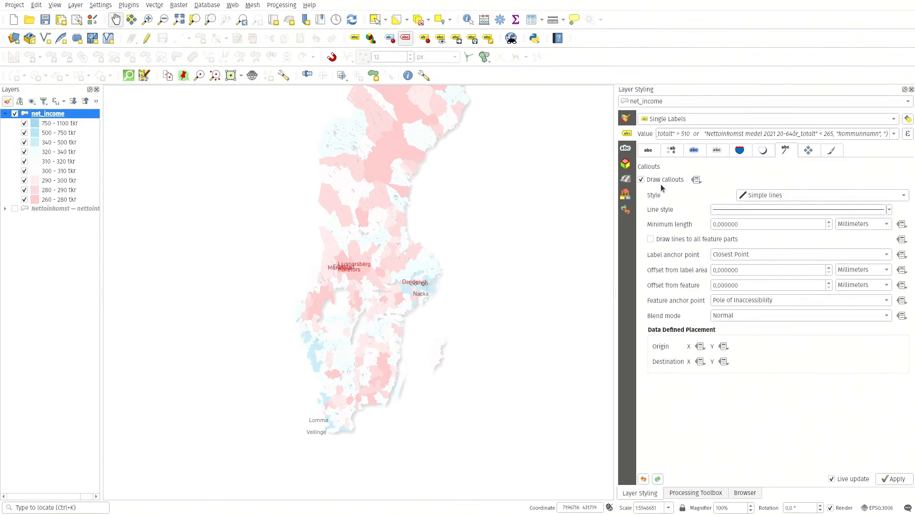
pyautogui.click(763, 210)
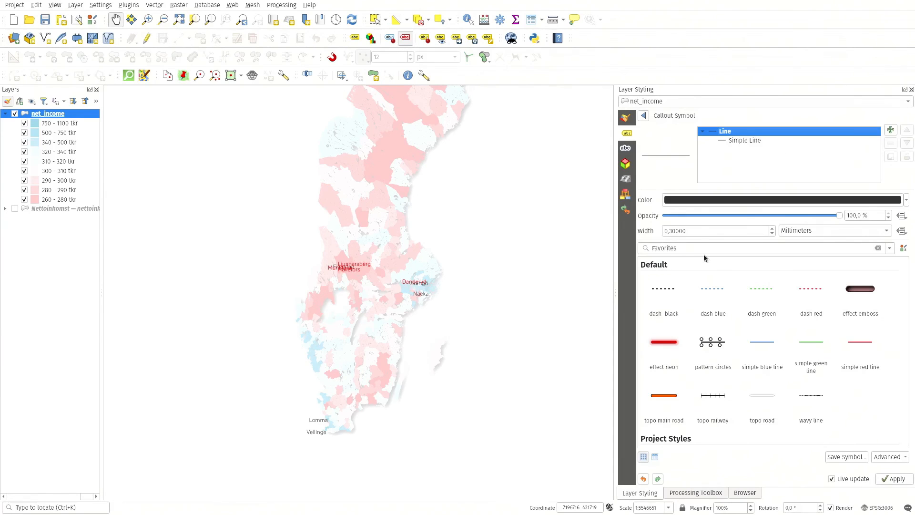
pyautogui.click(670, 233)
pyautogui.write('1')
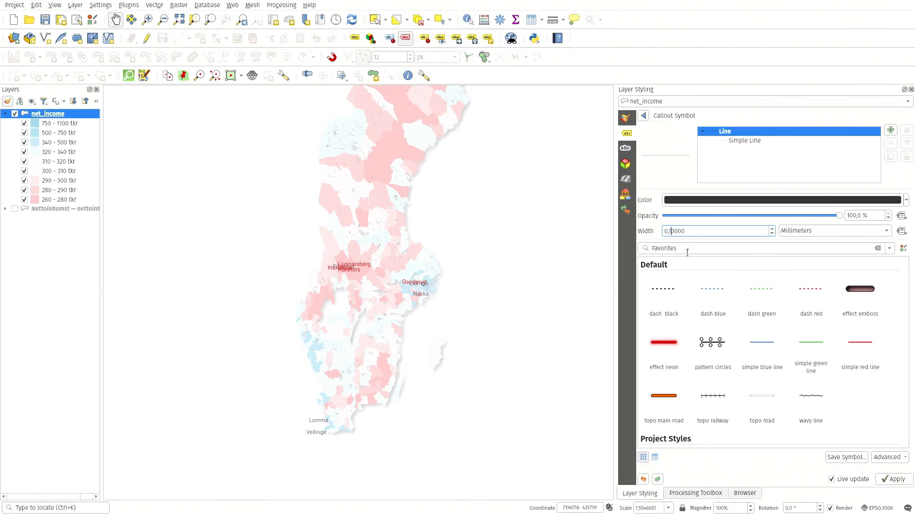
pyautogui.click(465, 339)
pyautogui.click(645, 116)
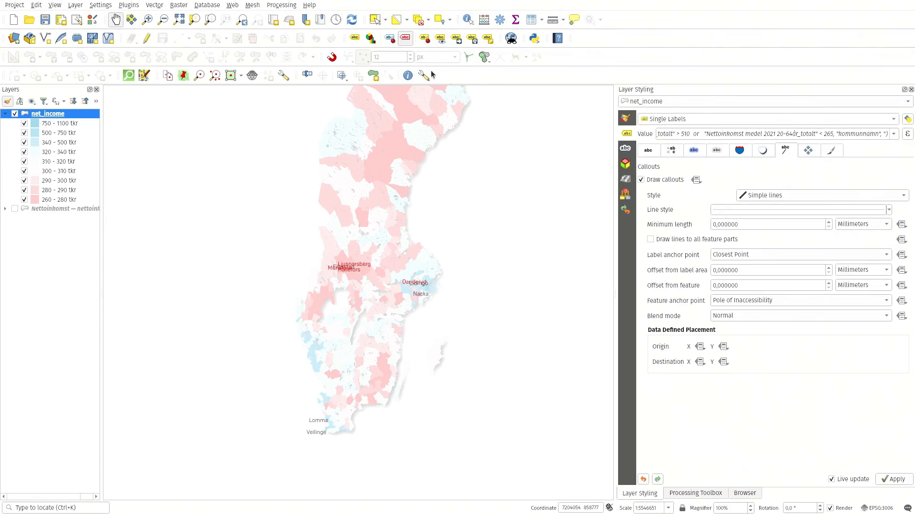
# Move the Lomma and Vellinge labels west of the coast, using fid as the auxiliary storage primary key
pyautogui.click(456, 39)
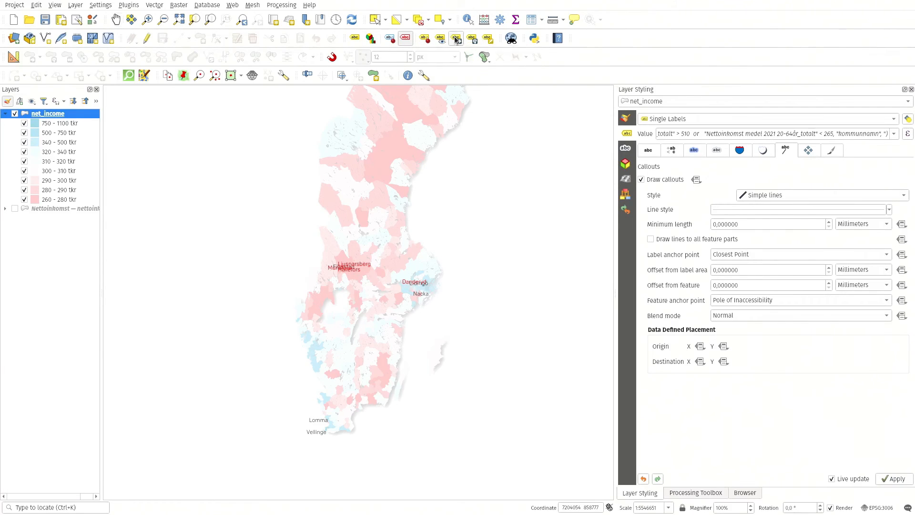
pyautogui.click(319, 419)
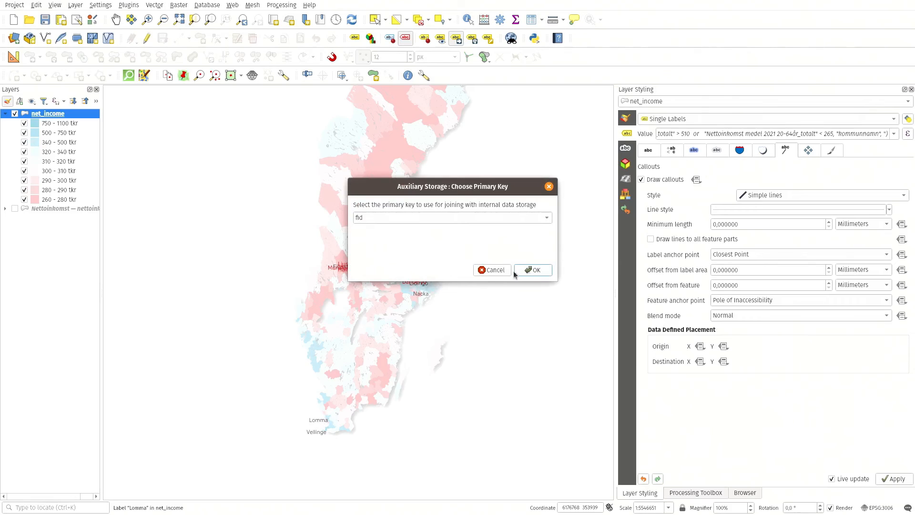
pyautogui.click(529, 268)
pyautogui.click(302, 421)
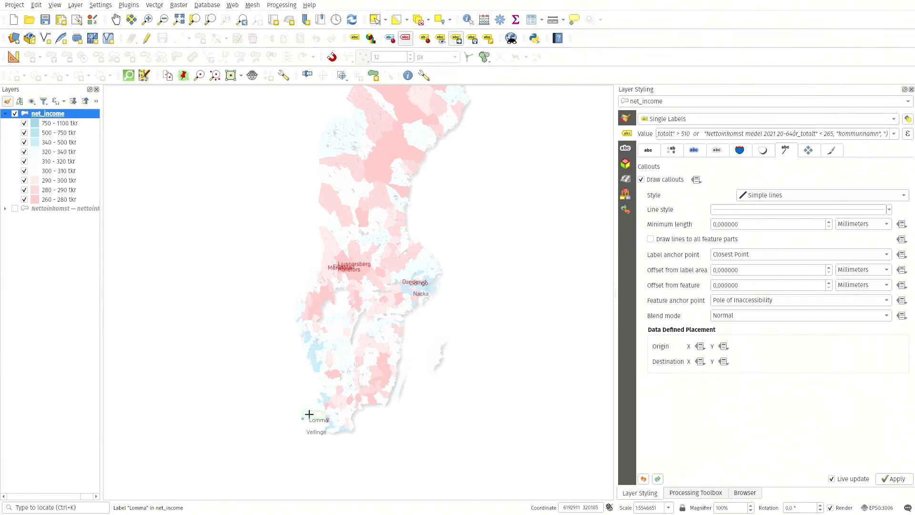
pyautogui.click(290, 415)
pyautogui.click(316, 431)
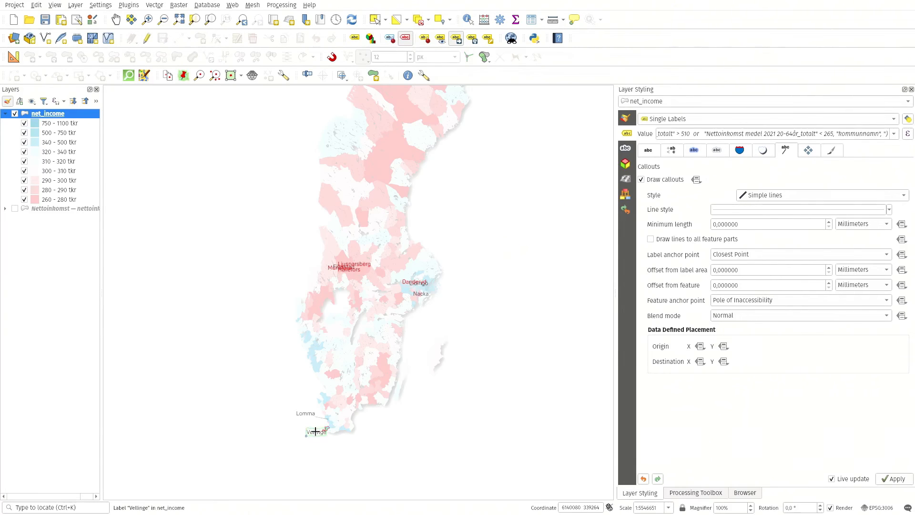
pyautogui.click(302, 425)
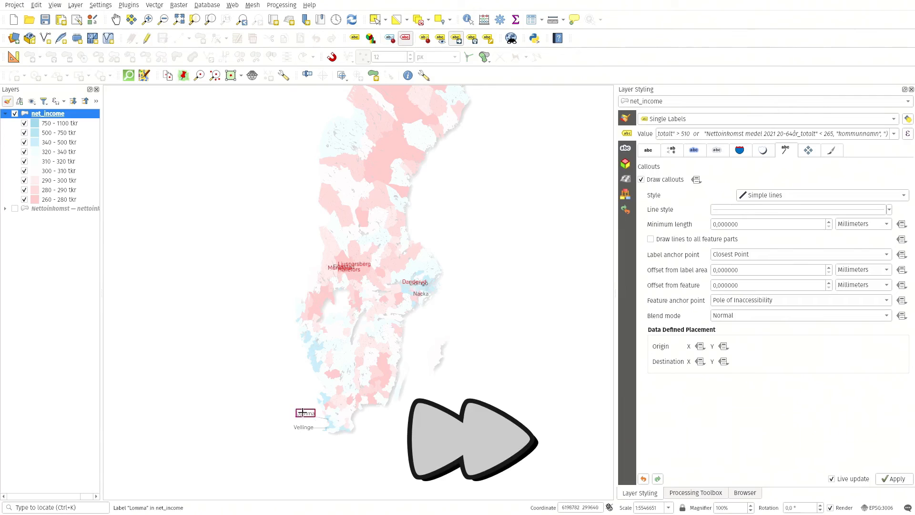
# Move the Nacka, Danderyd and Lidingö labels into the open sea east of the Stockholm area
pyautogui.click(421, 289)
pyautogui.click(447, 290)
pyautogui.click(414, 281)
pyautogui.click(456, 261)
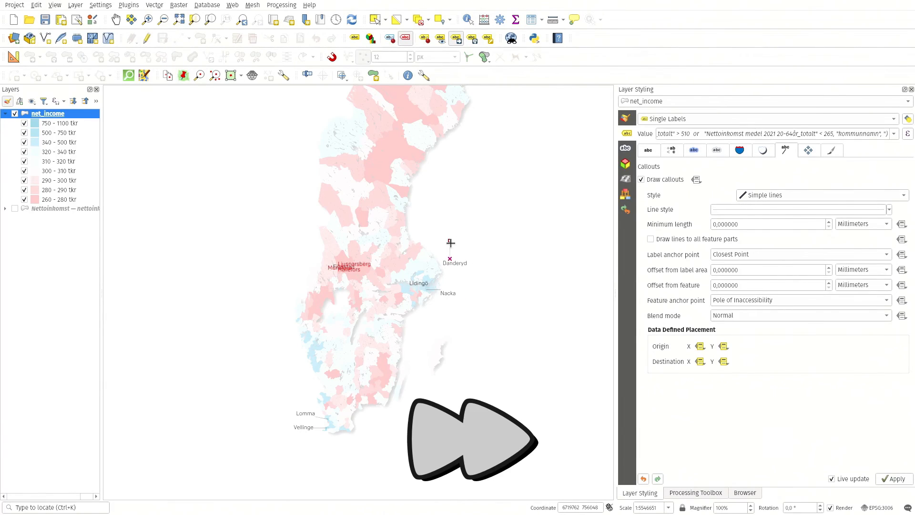
pyautogui.click(418, 283)
pyautogui.click(456, 276)
pyautogui.click(454, 262)
pyautogui.click(464, 249)
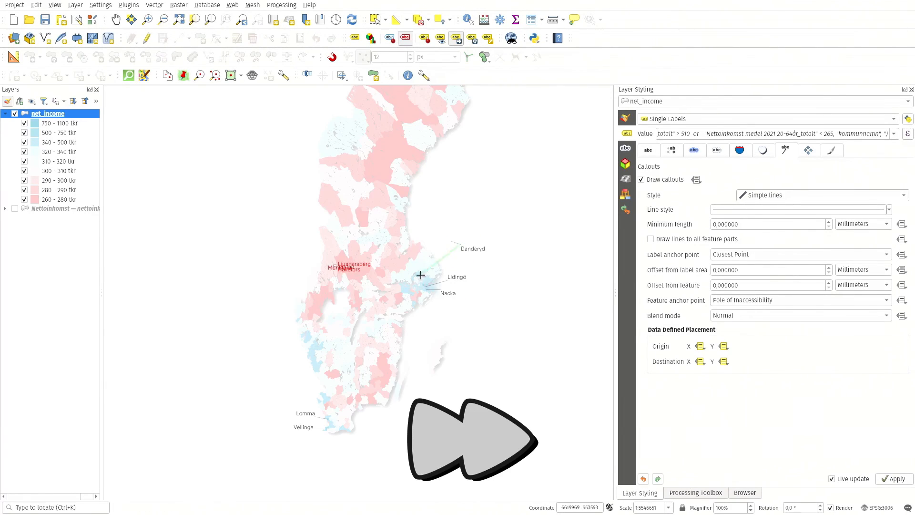
# Move the feature end of the Danderyd callout line onto its municipality and place the Danderyd label just above Lidingö
pyautogui.scroll(2, 417, 280)
pyautogui.click(477, 222)
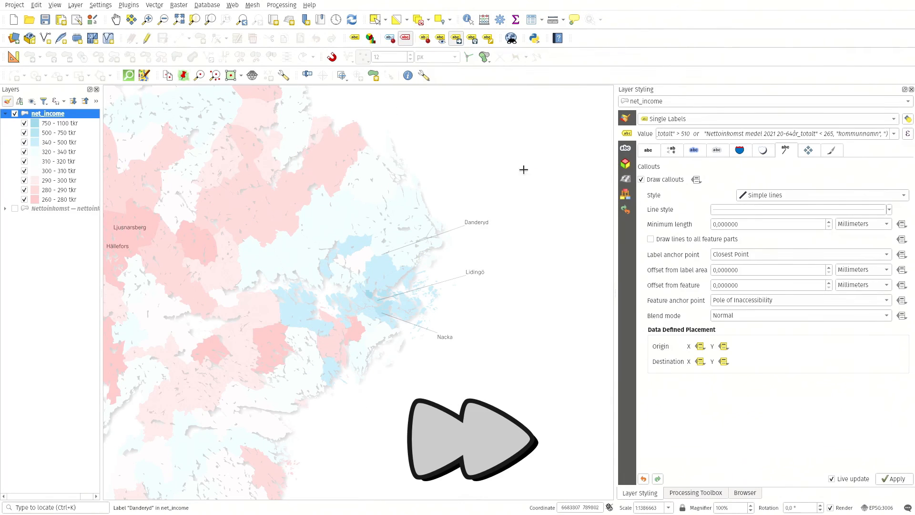
pyautogui.click(381, 253)
pyautogui.click(369, 294)
pyautogui.click(477, 223)
pyautogui.click(474, 230)
pyautogui.scroll(-2, 479, 239)
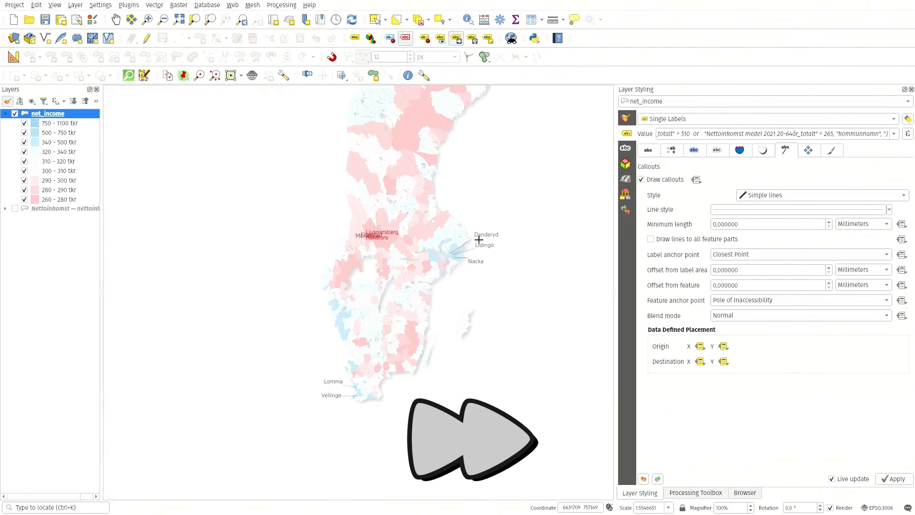
# Move the four overlapping labels Ljusnarsberg, Hällefors, Filipstad and Munkfors out of the map to the west
pyautogui.click(376, 234)
pyautogui.click(325, 181)
pyautogui.click(361, 237)
pyautogui.click(309, 235)
pyautogui.click(376, 236)
pyautogui.click(318, 252)
pyautogui.click(374, 233)
pyautogui.click(327, 214)
# Arrange the western labels in an evenly spaced column ordered Ljusnarsberg, Hällefors, Filipstad, Munkfors, so that their callout lines do not cross
pyautogui.click(315, 253)
pyautogui.click(322, 201)
pyautogui.click(313, 234)
pyautogui.click(313, 243)
pyautogui.click(325, 217)
pyautogui.click(323, 231)
pyautogui.click(326, 200)
pyautogui.click(335, 216)
pyautogui.click(330, 180)
pyautogui.click(334, 203)
pyautogui.click(330, 214)
pyautogui.click(328, 220)
pyautogui.click(328, 219)
pyautogui.click(328, 214)
pyautogui.click(329, 229)
pyautogui.click(330, 224)
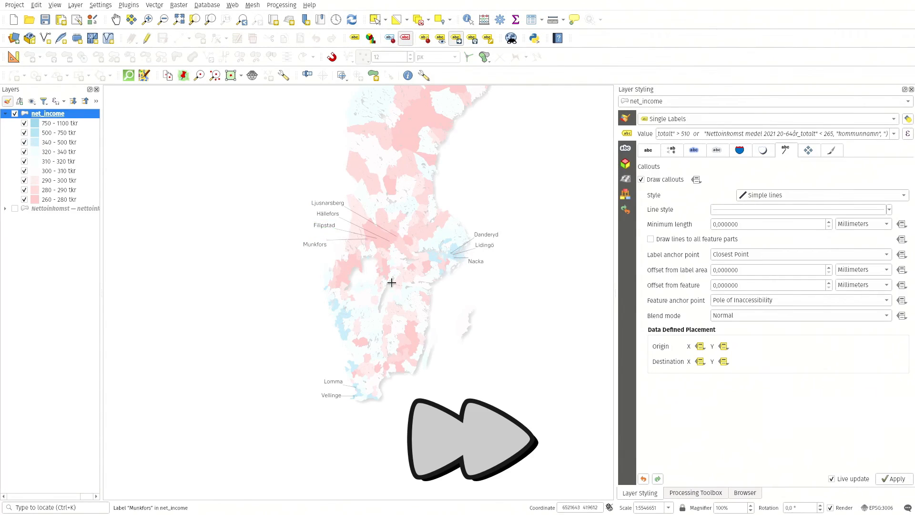
pyautogui.click(316, 244)
pyautogui.click(323, 239)
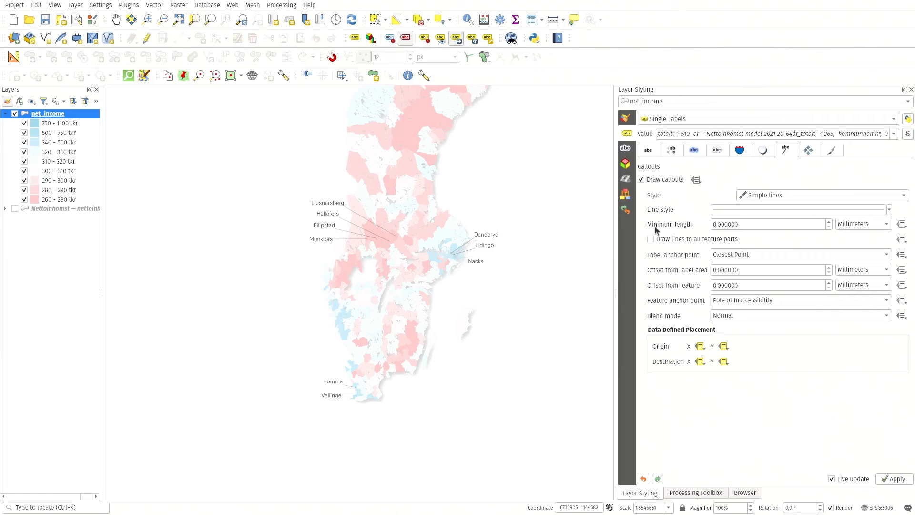
# Set the callouts' label anchor point to Centroid and increase their offset from the label area
pyautogui.click(751, 256)
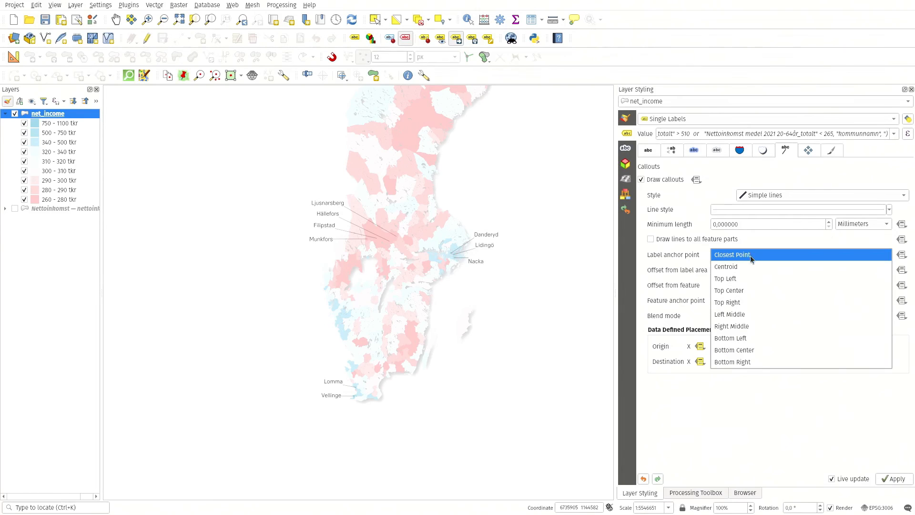
pyautogui.click(741, 271)
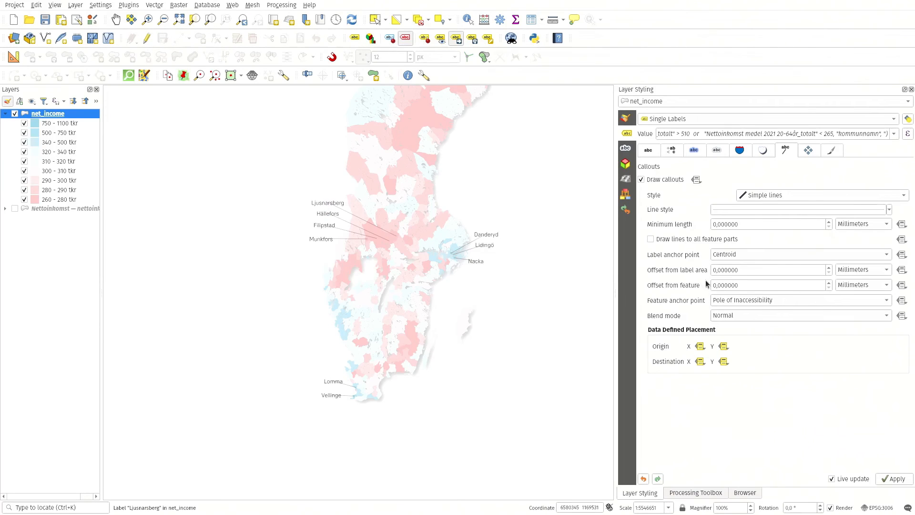
pyautogui.scroll(1, 748, 269)
pyautogui.scroll(16, 748, 269)
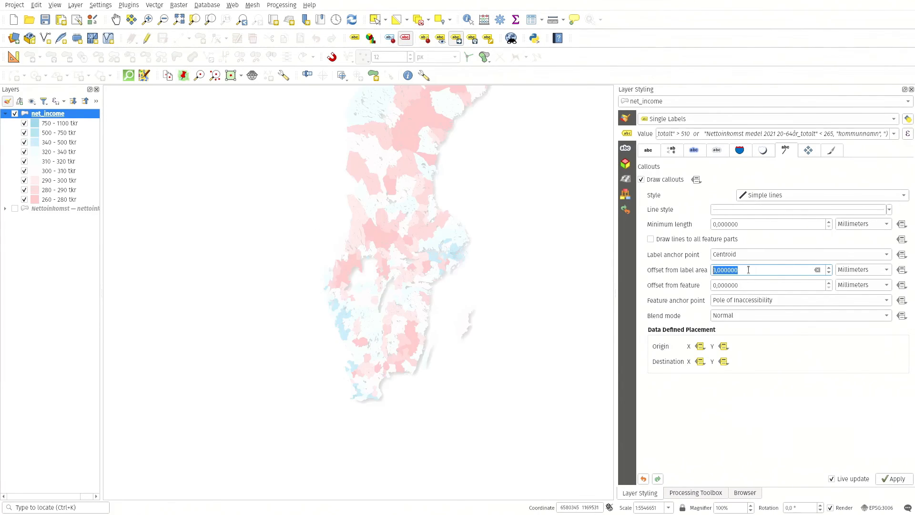
# Refresh the map in the A4 Income layout and check the labels, callout lines and overall composition
pyautogui.scroll(6, 747, 270)
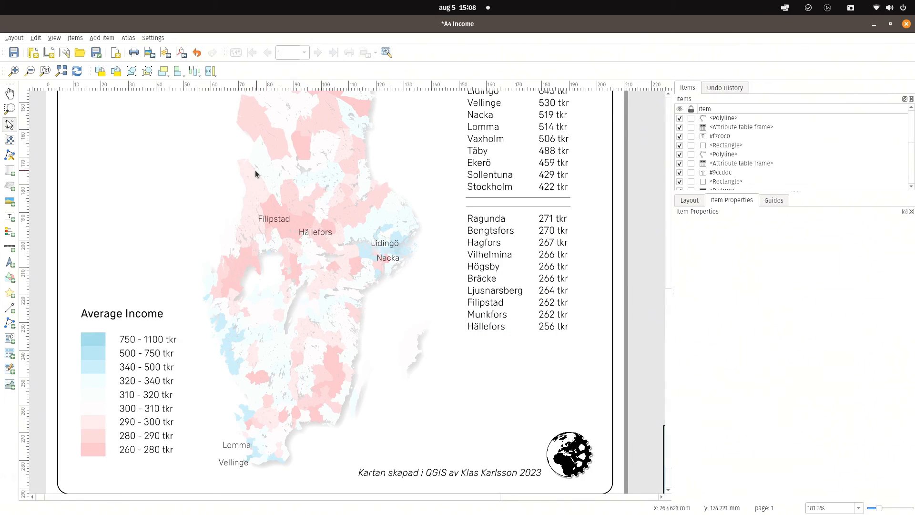
pyautogui.click(79, 72)
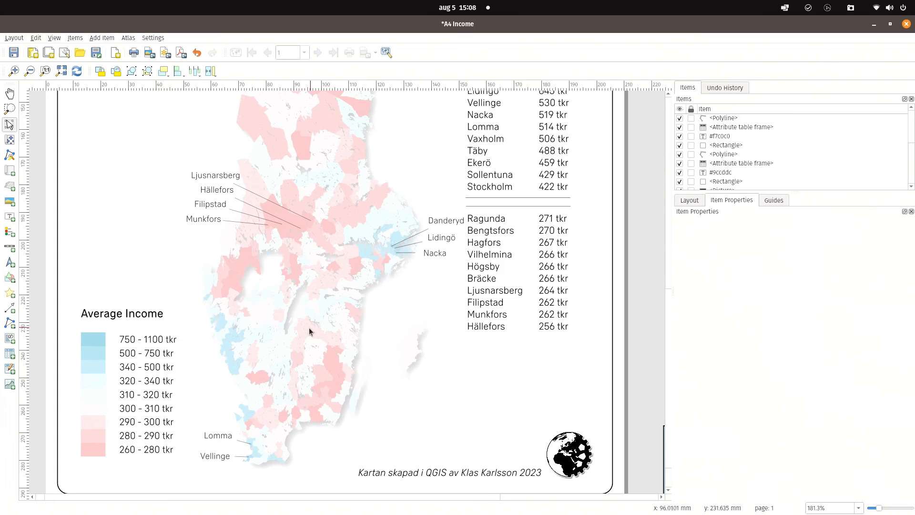
pyautogui.scroll(-2, 317, 329)
pyautogui.scroll(1, 338, 341)
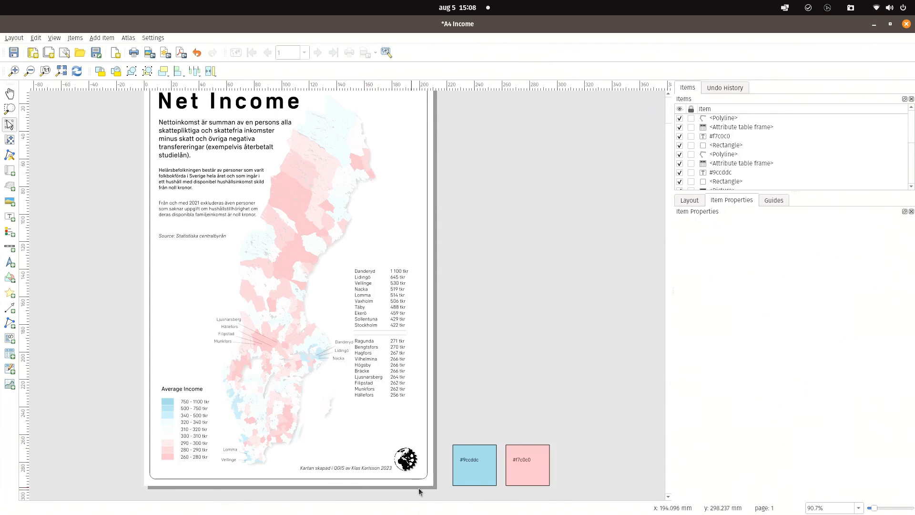
pyautogui.scroll(-1, 459, 400)
pyautogui.scroll(1, 457, 401)
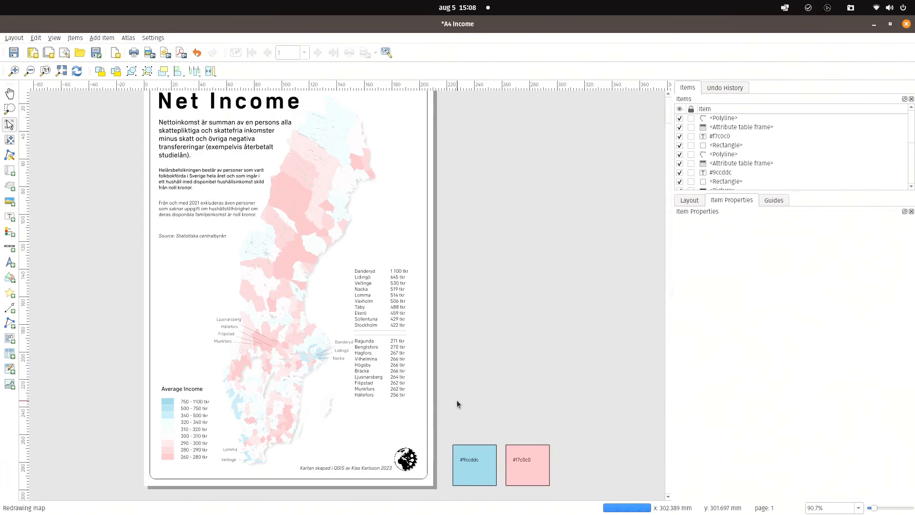
pyautogui.scroll(-1, 358, 310)
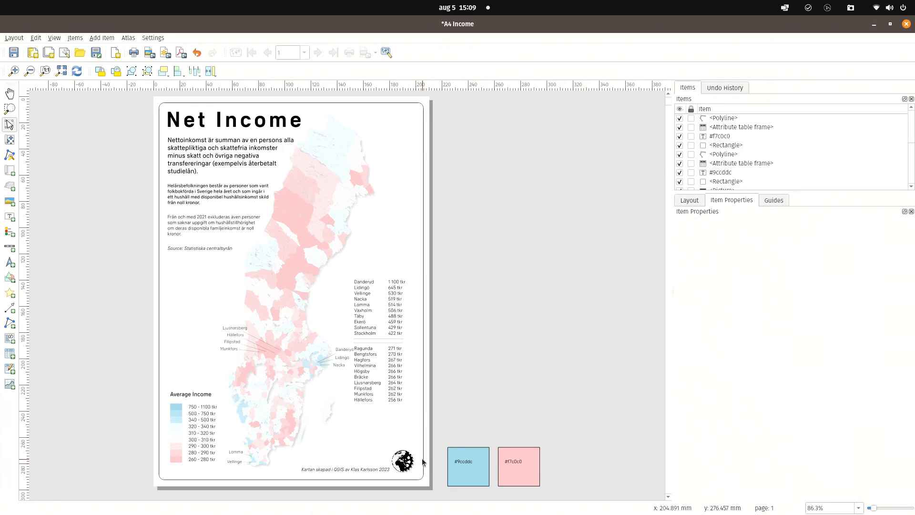
# Delete the #9ccddc and #f7c0c0 colour swatches with their labels beside the layout page
pyautogui.moveTo(582, 429); pyautogui.dragTo(439, 502)
pyautogui.press('Delete')
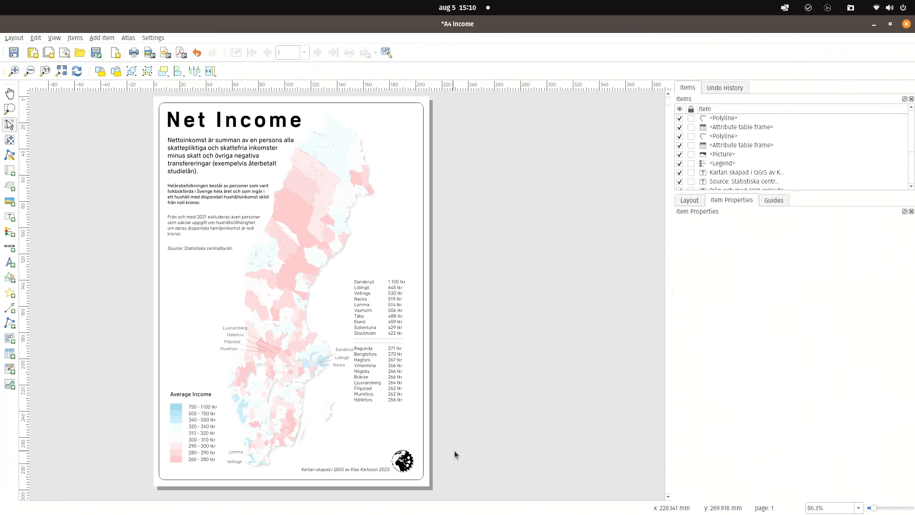
# Export the layout as Income_map_A4.pdf in the Bilder folder, keeping the existing PDF export options
pyautogui.click(179, 52)
pyautogui.moveTo(279, 73); pyautogui.dragTo(441, 135)
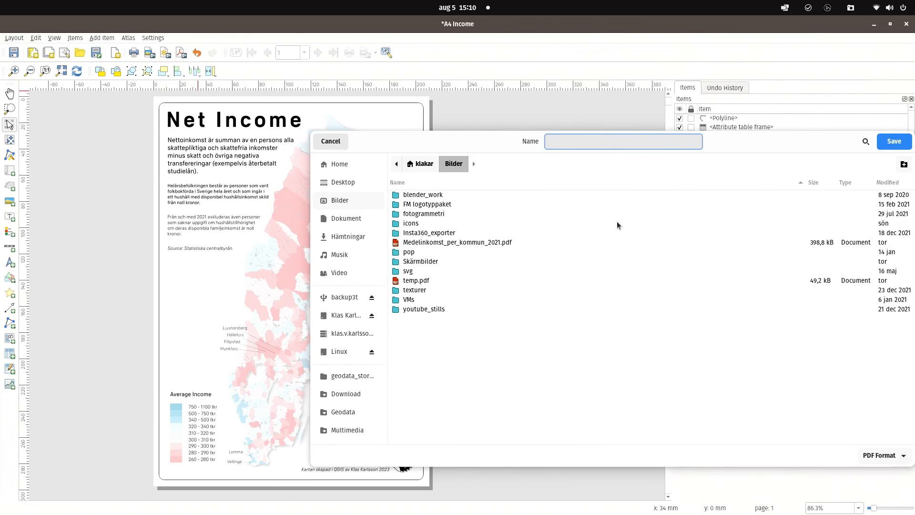
pyautogui.write('In')
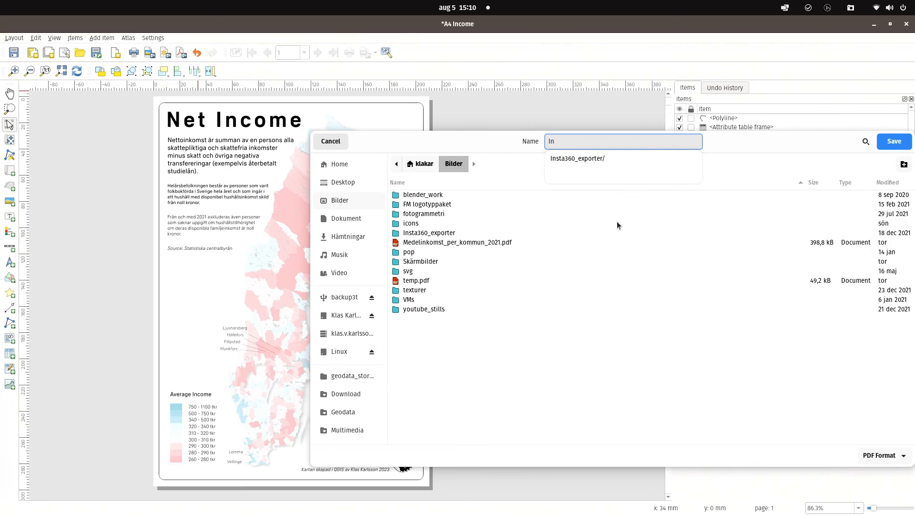
pyautogui.write('come_')
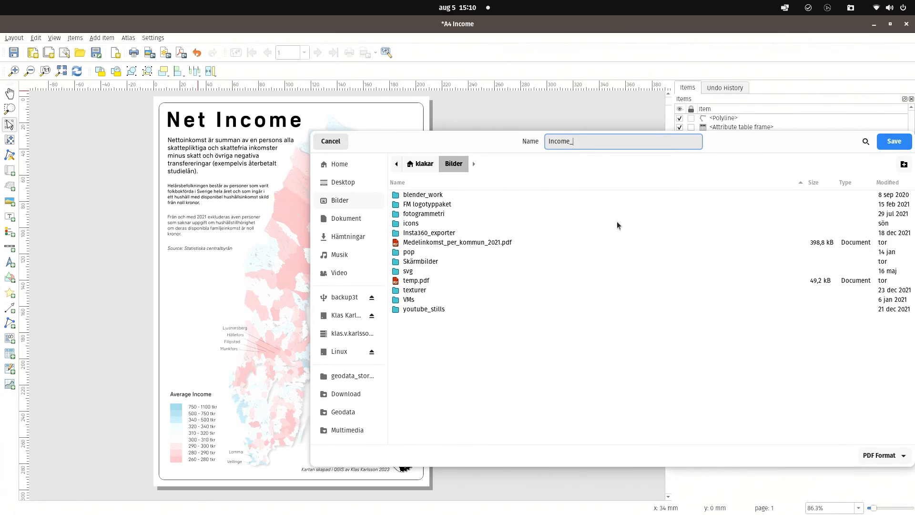
pyautogui.write('map_A4')
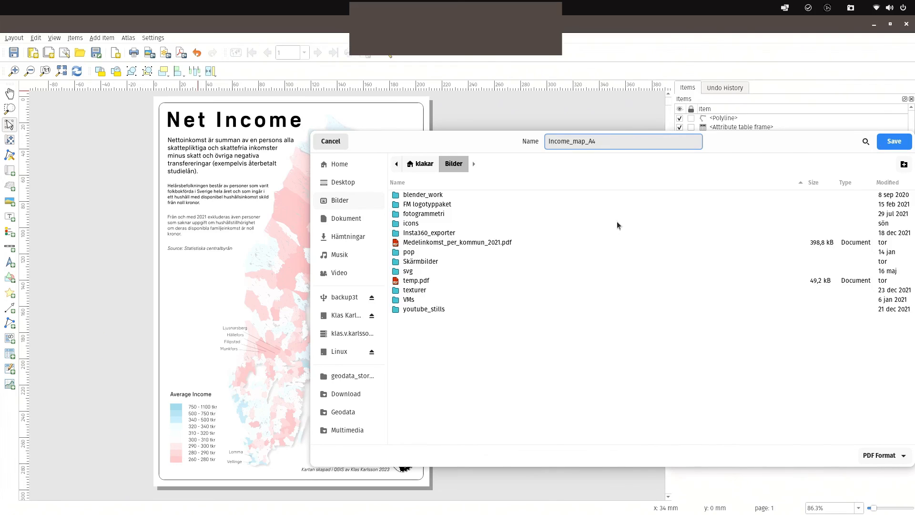
pyautogui.write('.pdf')
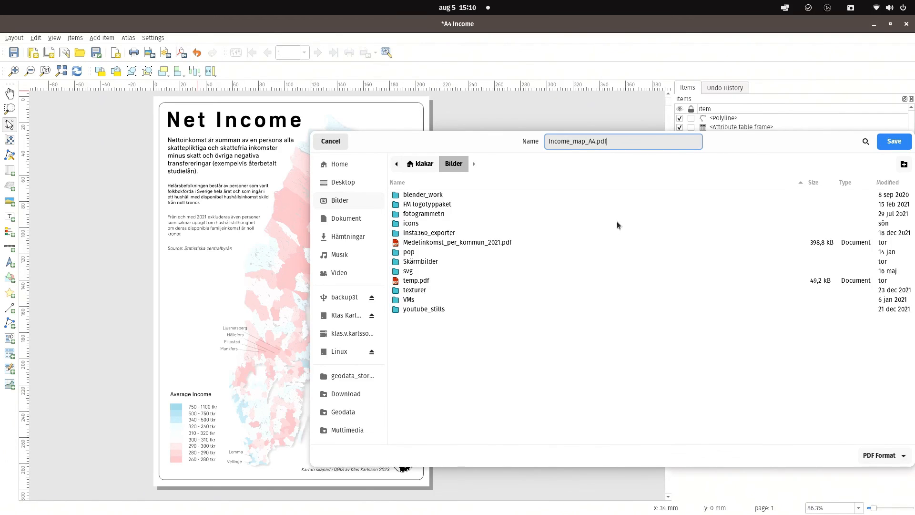
pyautogui.press('Return')
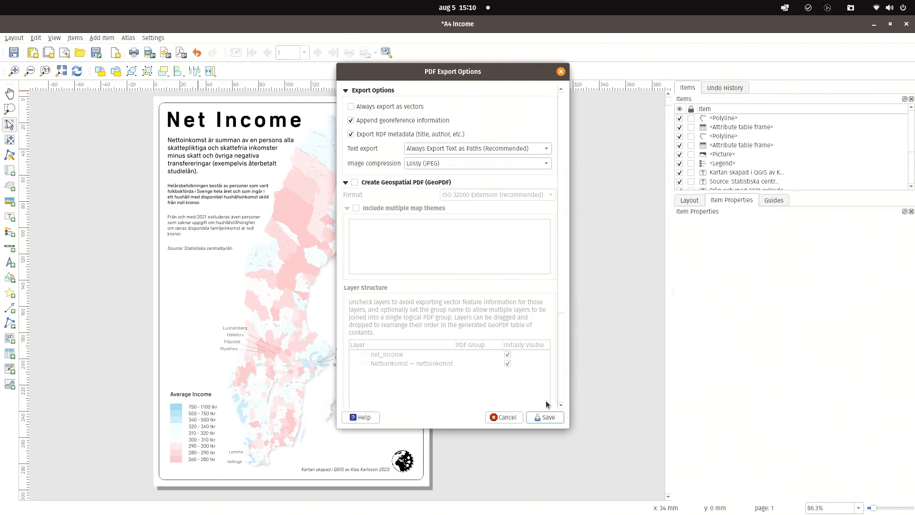
pyautogui.click(546, 418)
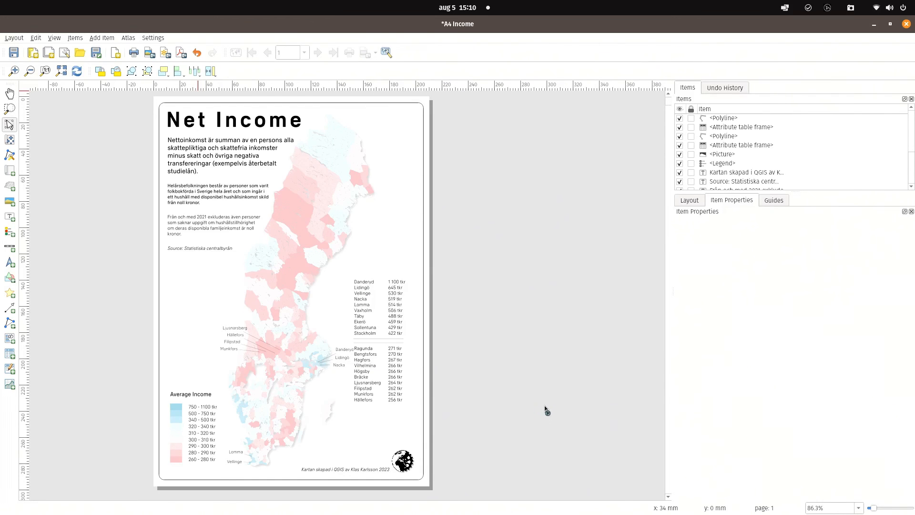
# Launch Inkscape, bring its window to the front and widen the canvas area beside the export settings
pyautogui.press('super')
pyautogui.write('ink')
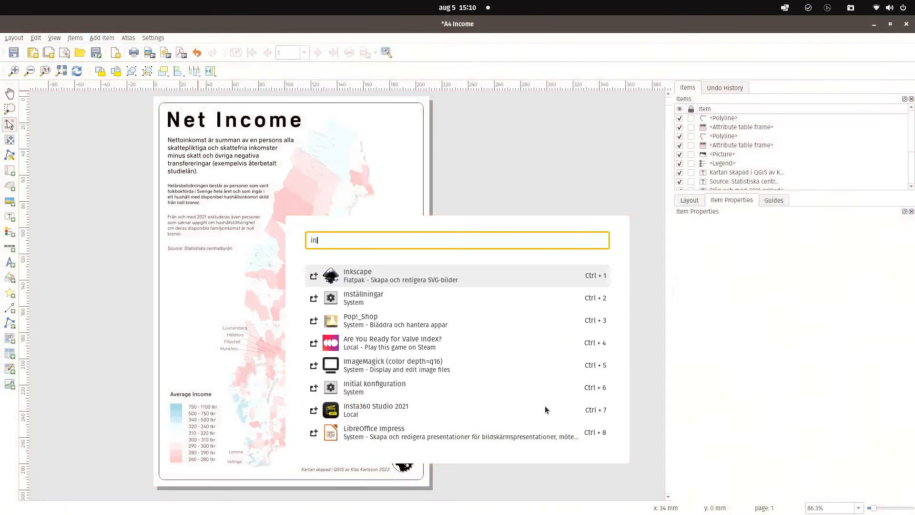
pyautogui.press('Return')
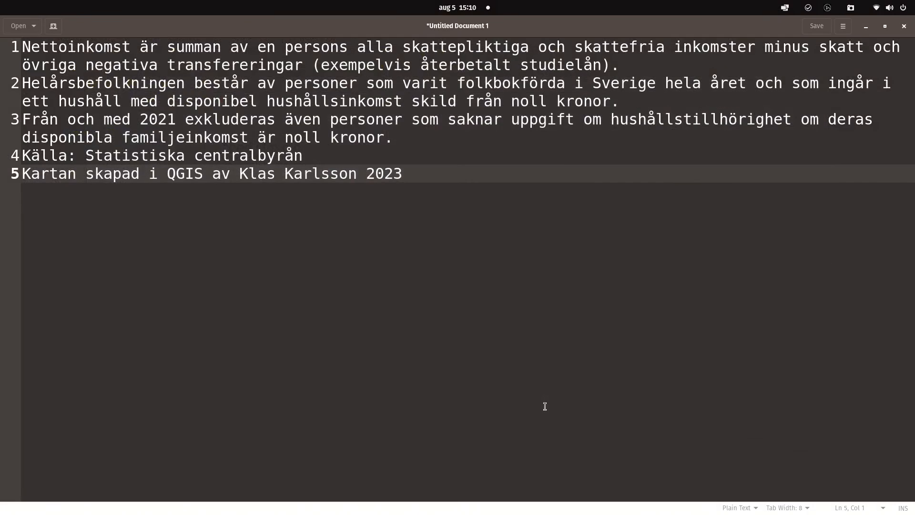
pyautogui.hotkey('alt', 'Tab')
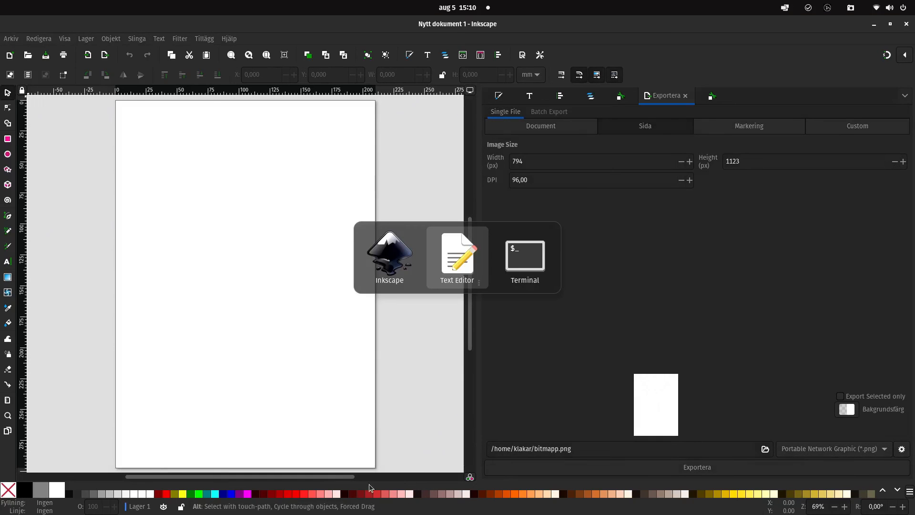
pyautogui.hotkey('alt', 'Tab')
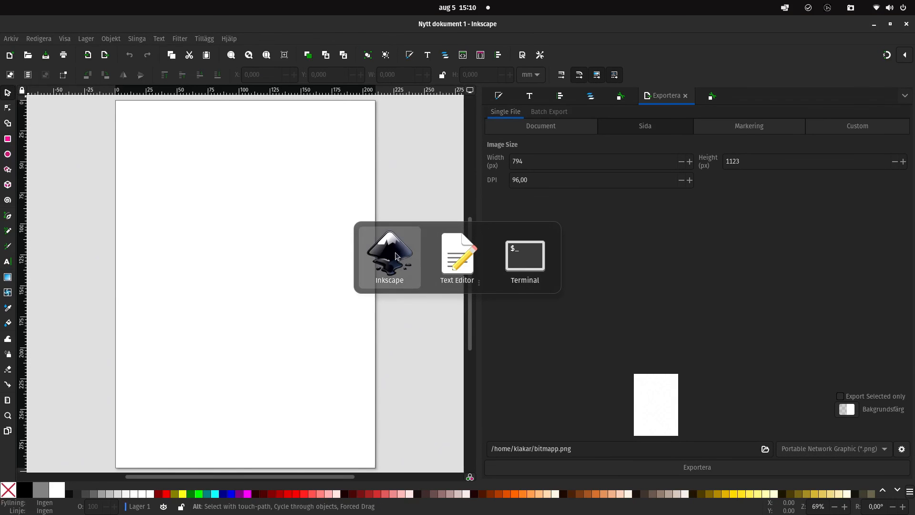
pyautogui.click(390, 269)
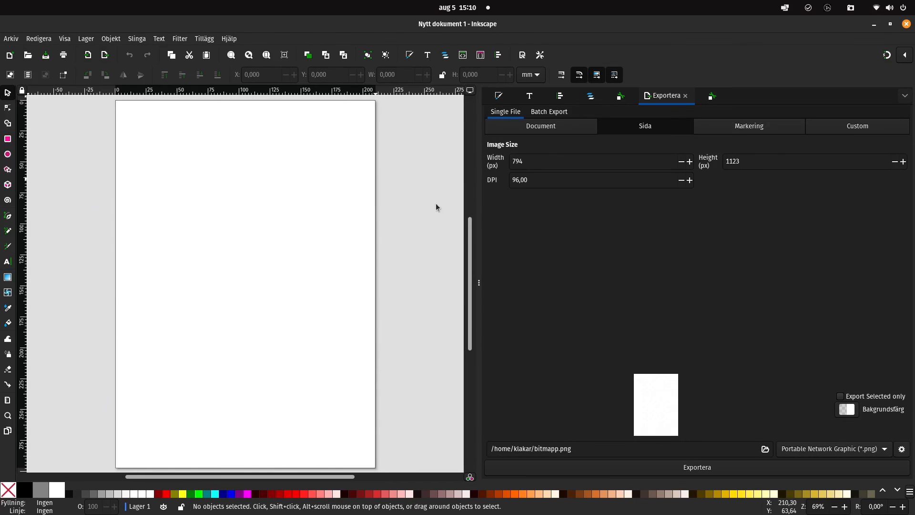
pyautogui.moveTo(480, 290); pyautogui.dragTo(631, 286)
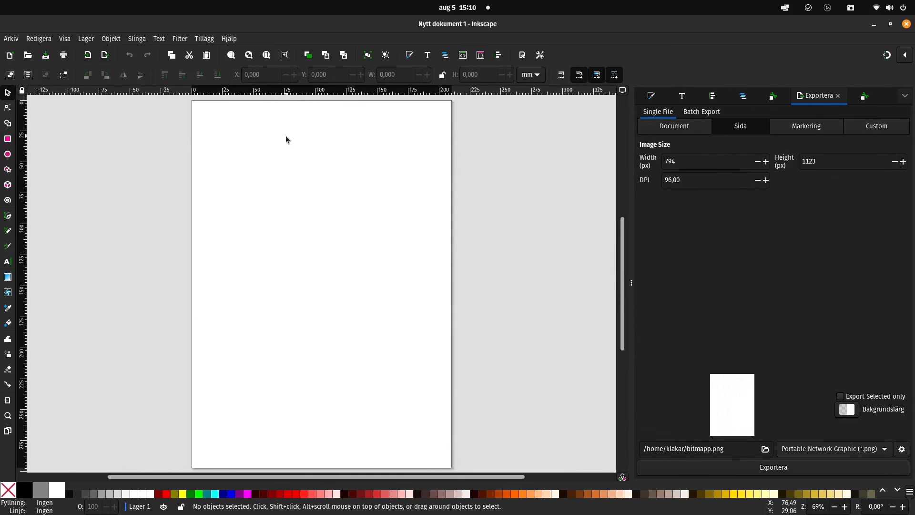
# Try to open Income_map_A4.pdf from the Bilder folder, with the files sorted by newest modification date
pyautogui.click(28, 56)
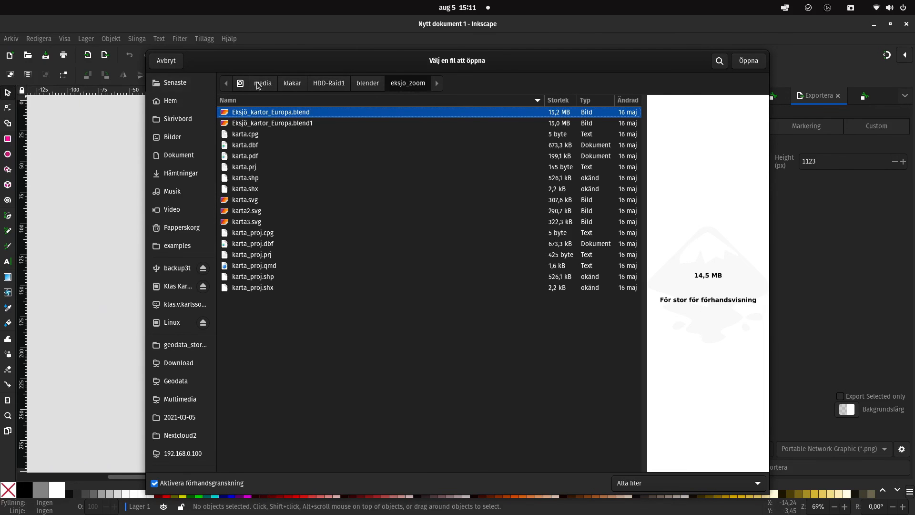
pyautogui.click(172, 137)
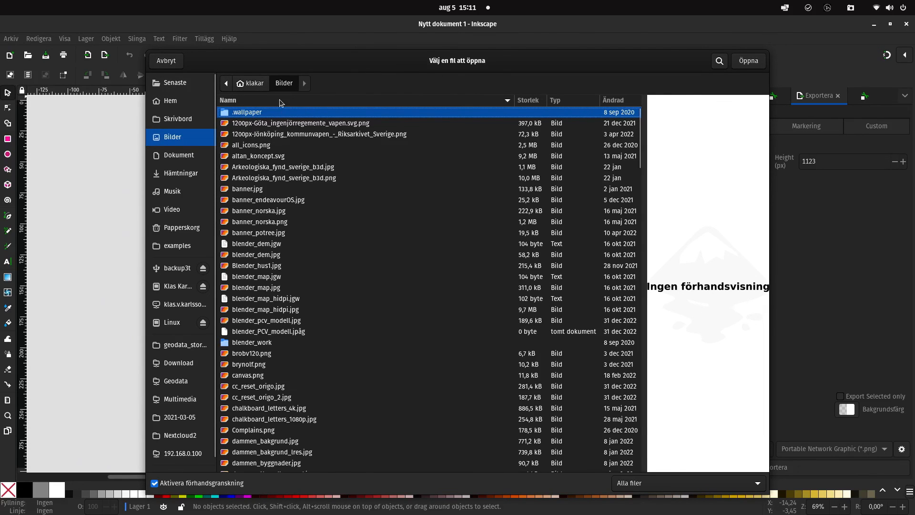
pyautogui.click(616, 101)
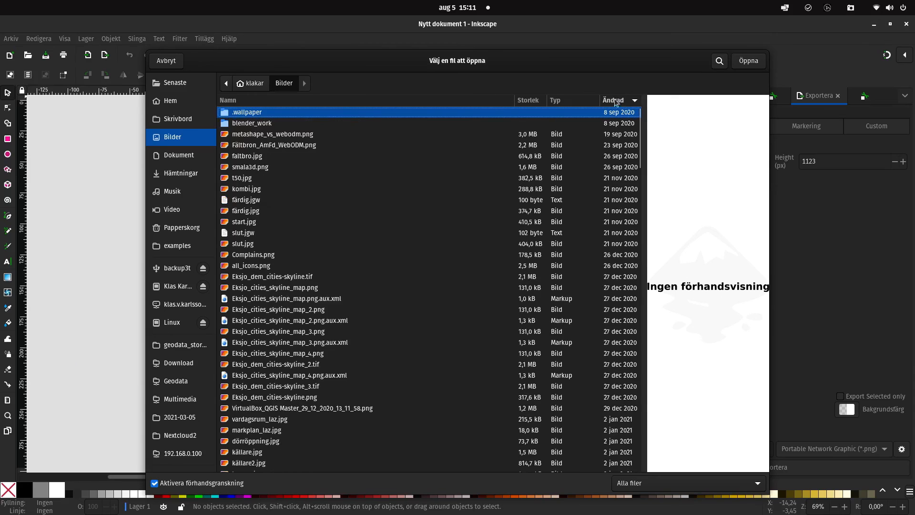
pyautogui.click(615, 101)
pyautogui.click(251, 114)
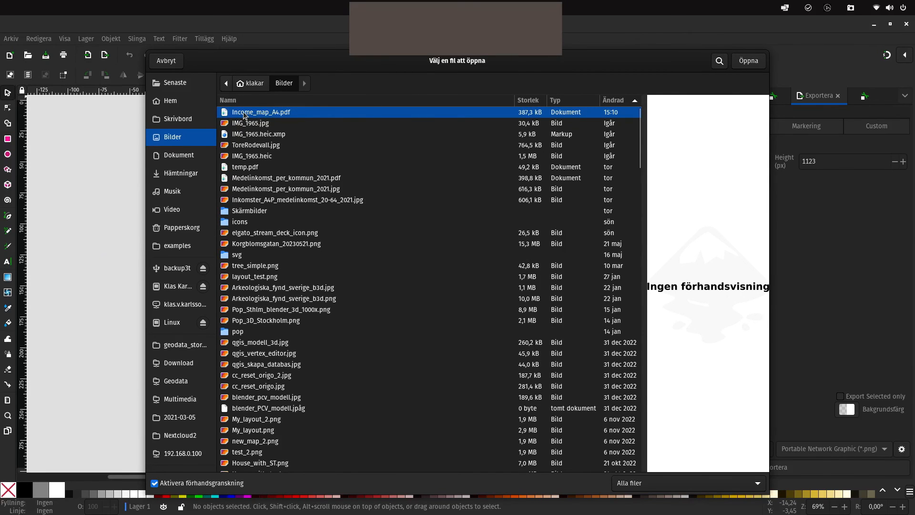
pyautogui.press('Return')
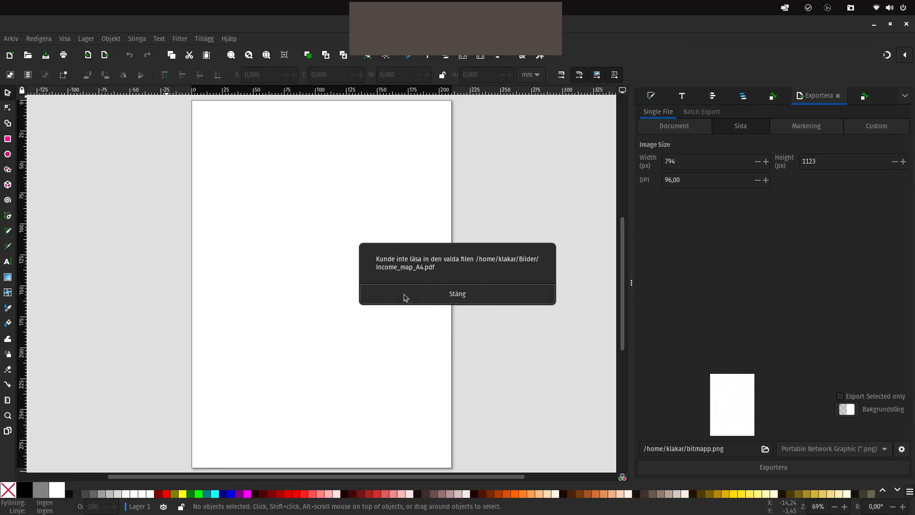
pyautogui.click(448, 298)
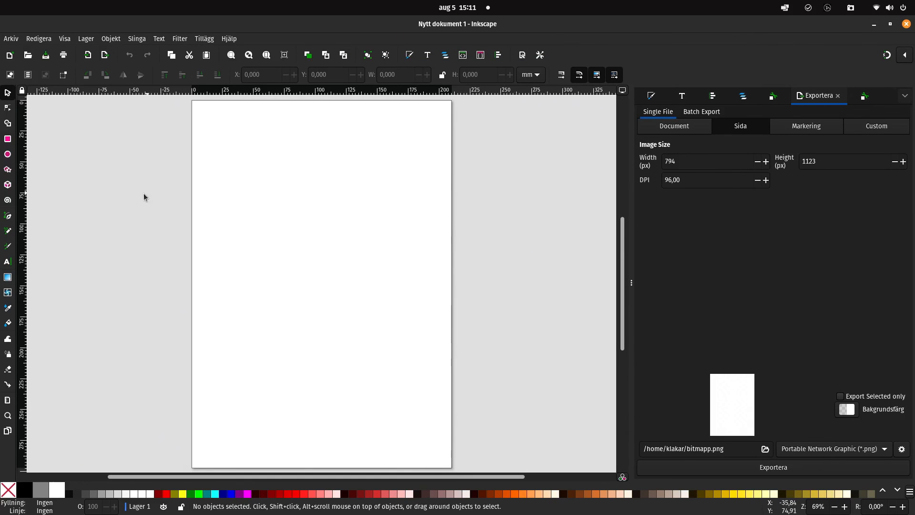
# Open the recent file layout_test_2.pdf using the internal PDF import with its existing settings
pyautogui.click(11, 38)
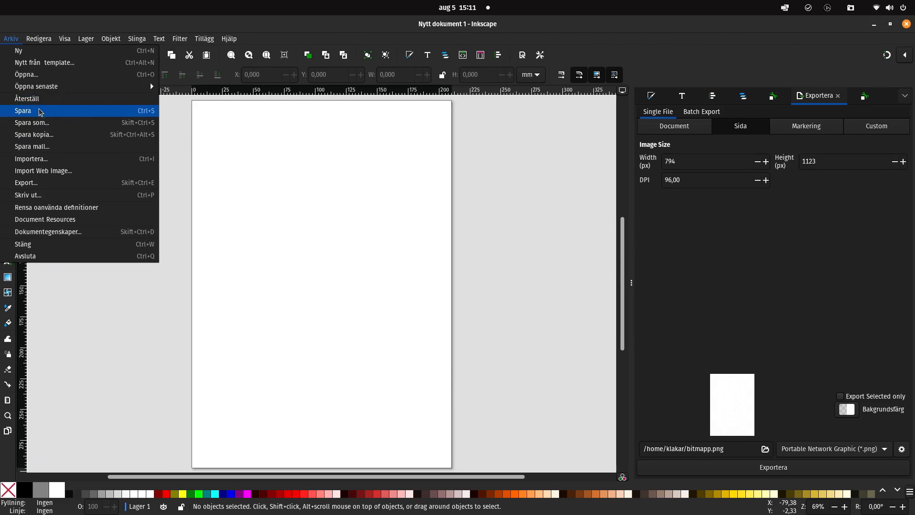
pyautogui.moveTo(48, 88)
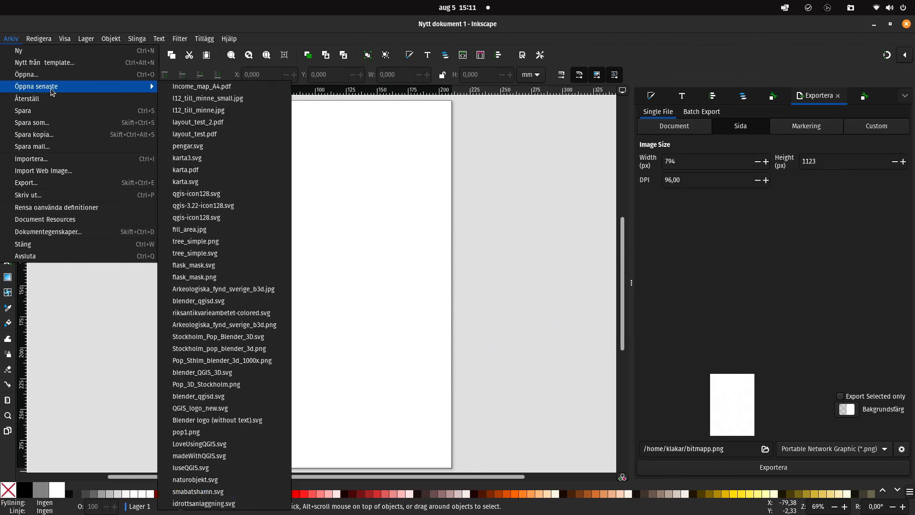
pyautogui.click(213, 125)
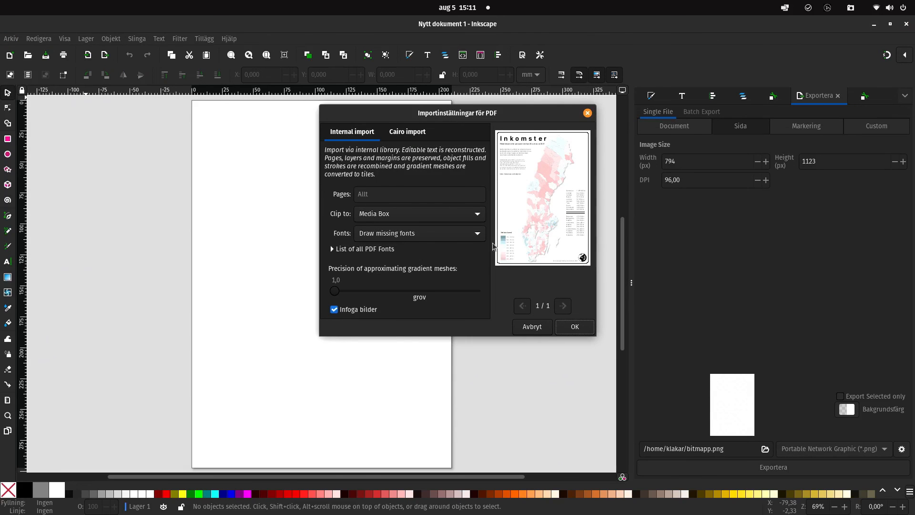
pyautogui.click(574, 327)
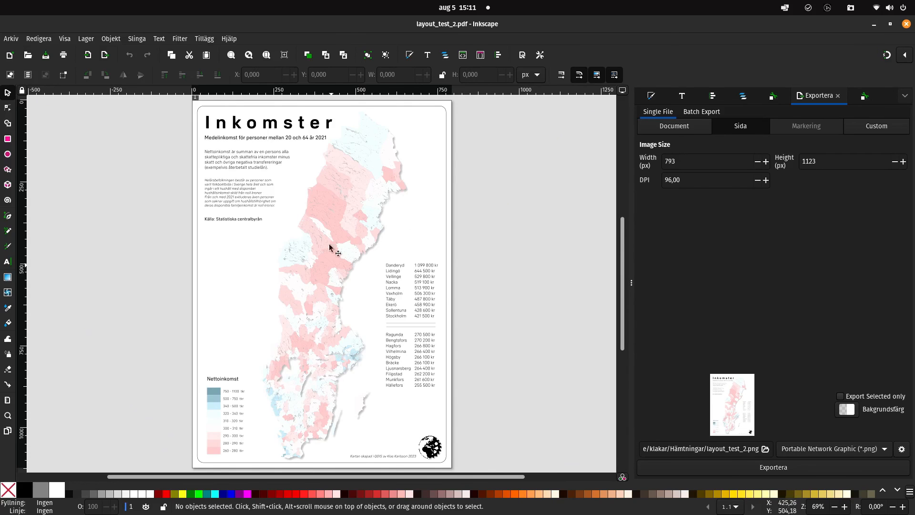
# Flip the Inkomster title vertically and back, examine its path nodes, and deselect it
pyautogui.click(230, 128)
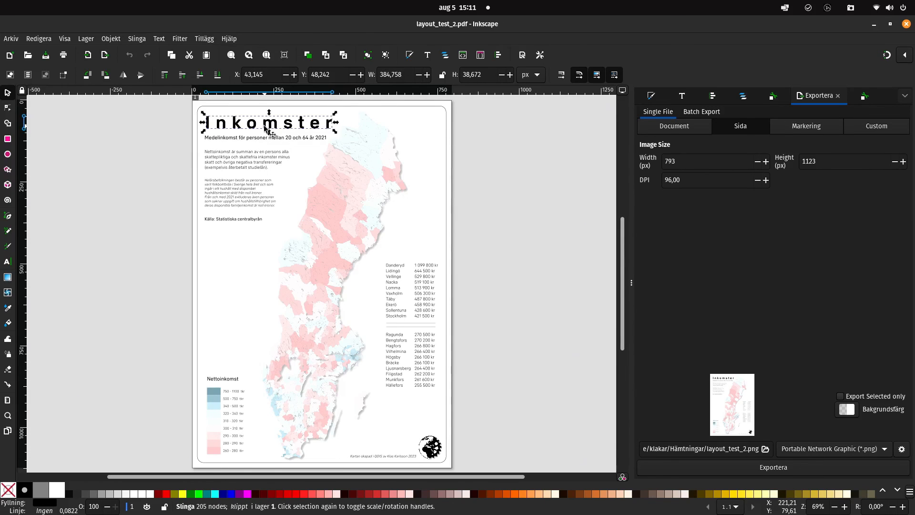
pyautogui.press('v')
pyautogui.press('v')
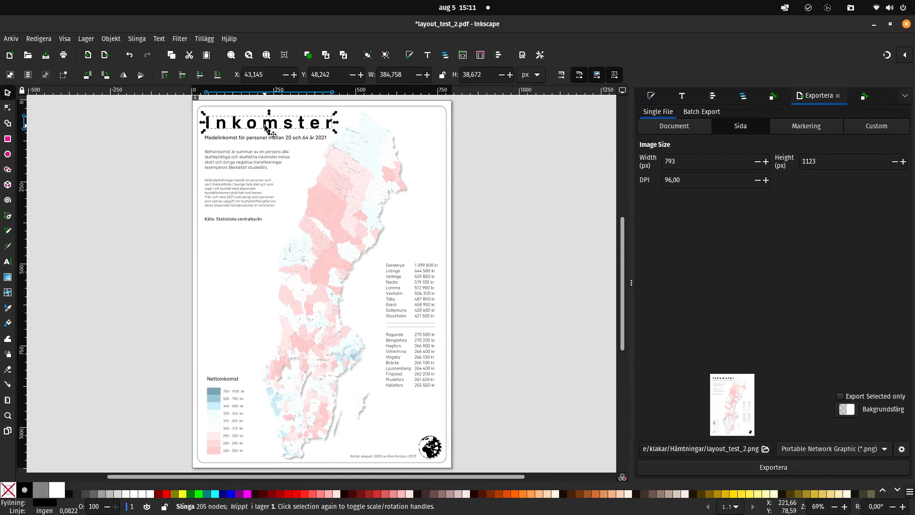
pyautogui.press('n')
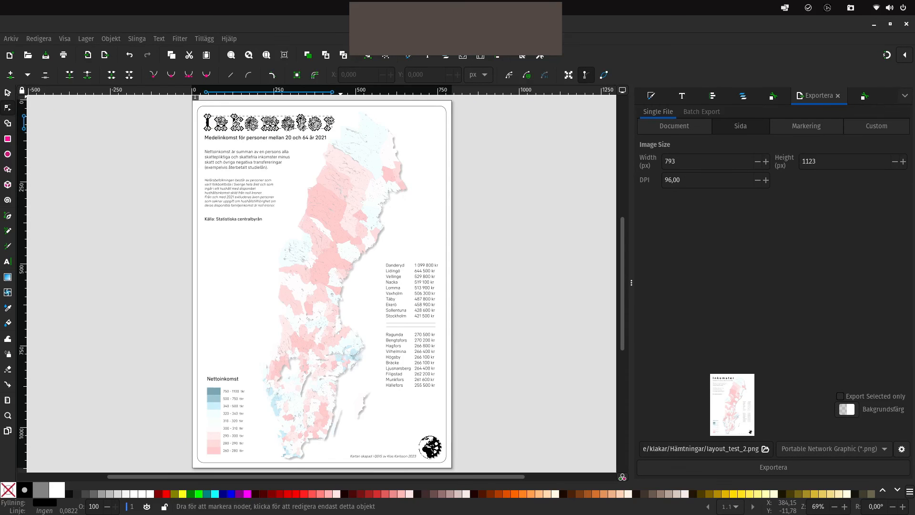
pyautogui.click(171, 172)
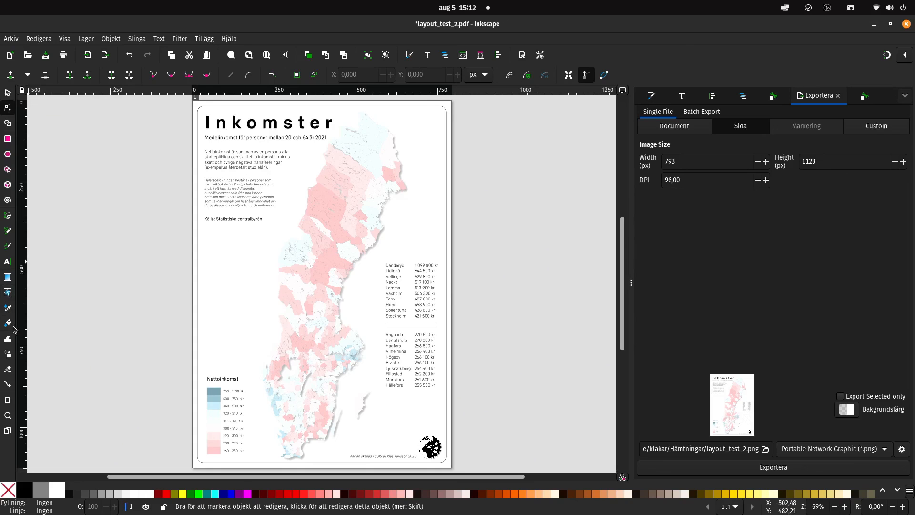
# Draw an S-shaped Bezier curve spanning about 300 px from the Danderyd table row to the blue Stockholm area on the map
pyautogui.press('s')
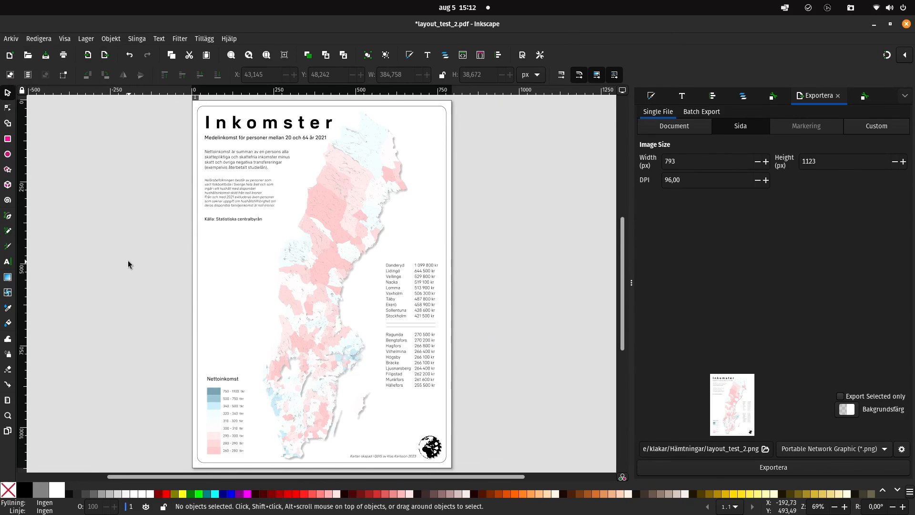
pyautogui.press('b')
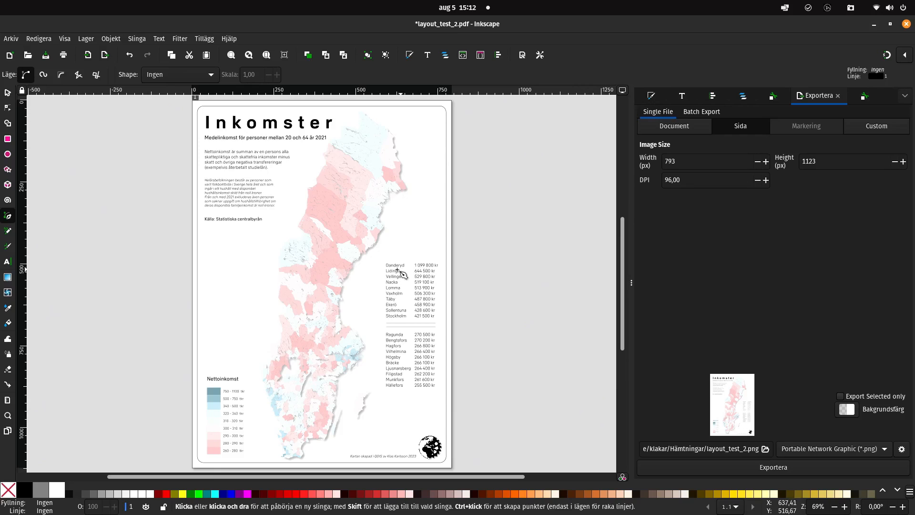
pyautogui.moveTo(384, 265); pyautogui.dragTo(359, 265)
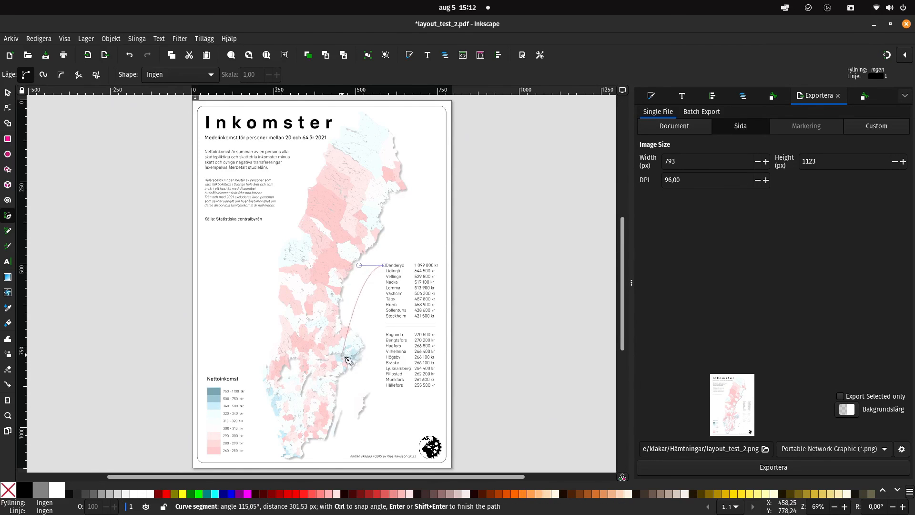
pyautogui.moveTo(342, 355); pyautogui.dragTo(329, 367)
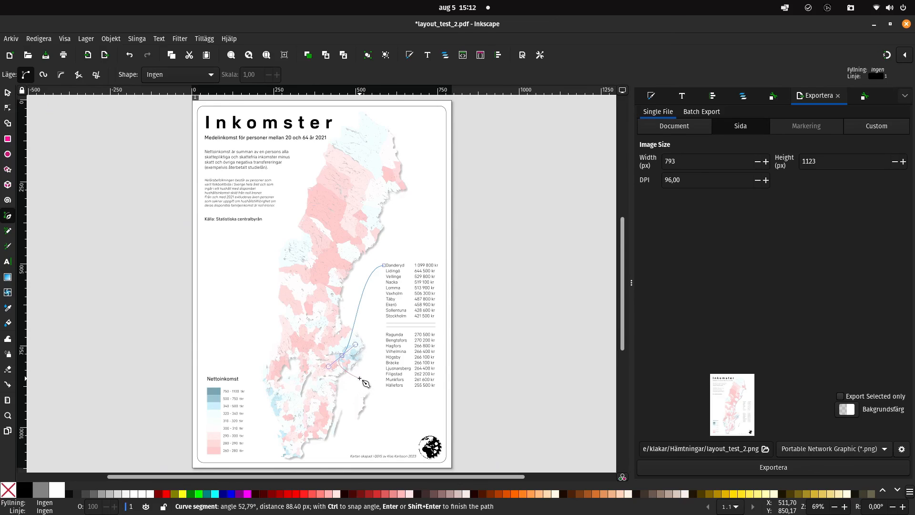
pyautogui.press('Return')
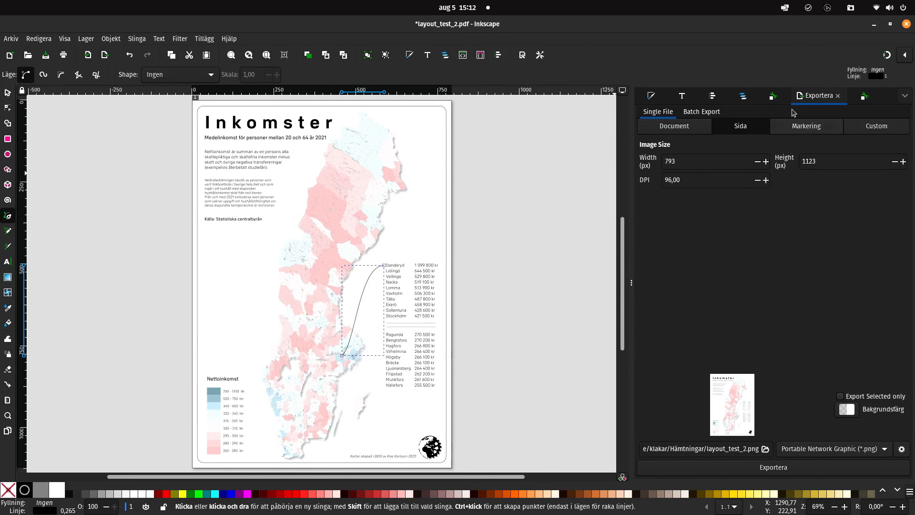
# Add a Dart arrow end marker to the curve's stroke so that it points at the map
pyautogui.click(654, 97)
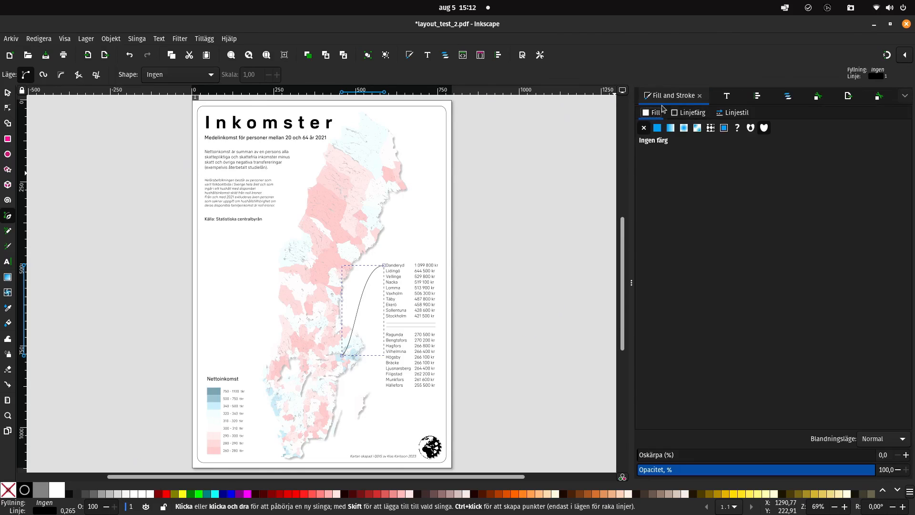
pyautogui.click(738, 117)
pyautogui.click(770, 173)
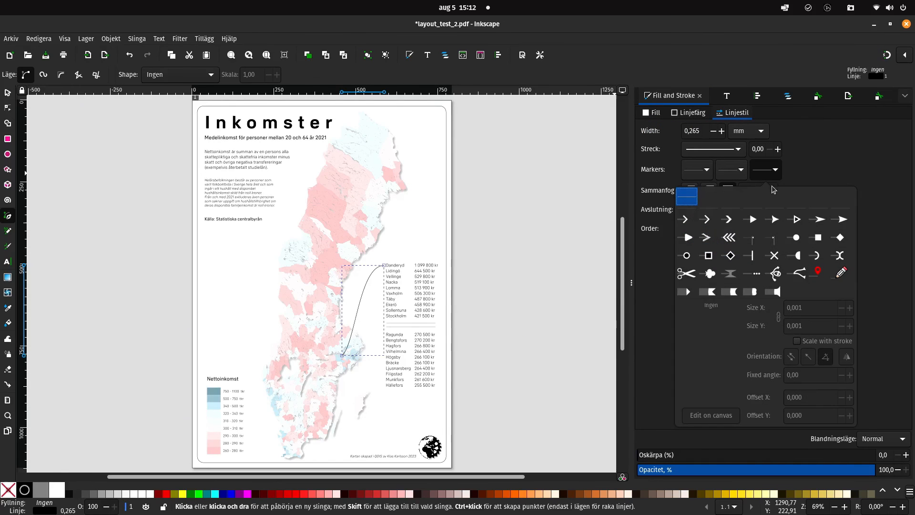
pyautogui.click(819, 219)
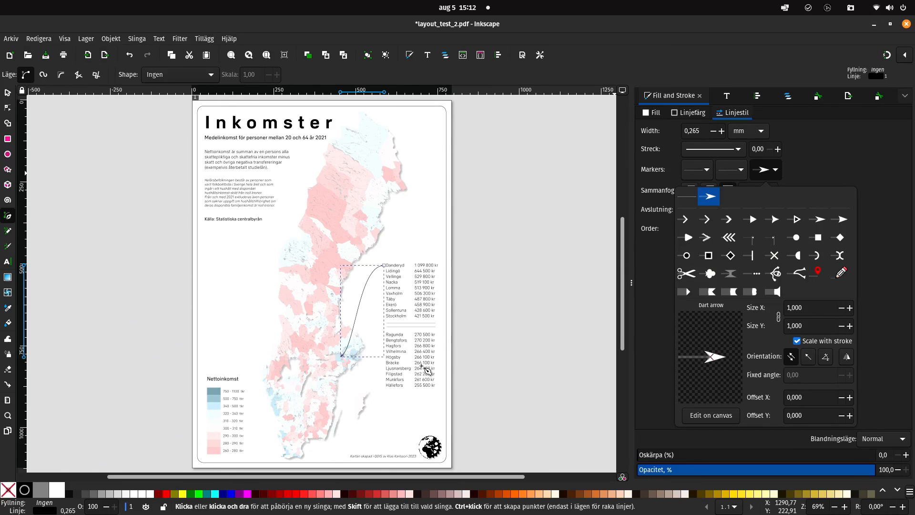
# Reshape the callout arrow by pulling the middle of its curve about 10 px toward the income table, and deselect it
pyautogui.click(653, 401)
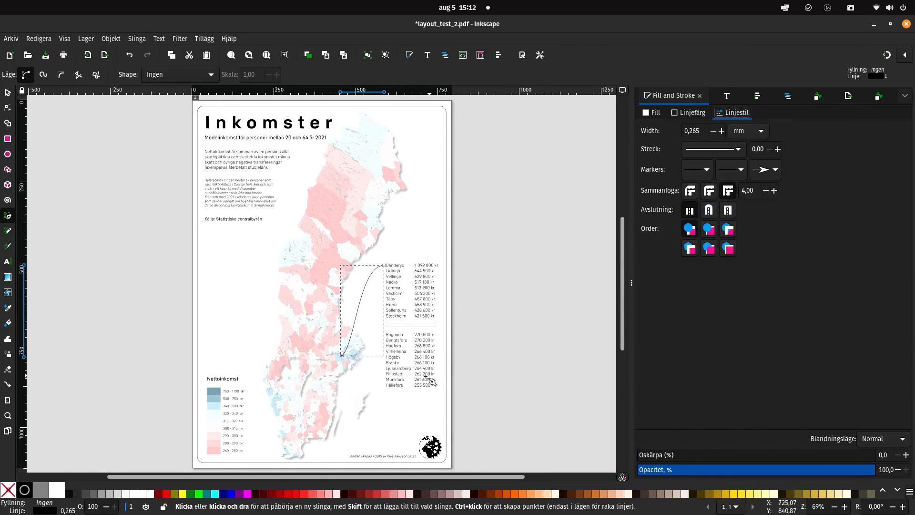
pyautogui.scroll(-2, 383, 376)
pyautogui.scroll(4, 383, 377)
pyautogui.scroll(1, 384, 377)
pyautogui.scroll(-1, 383, 377)
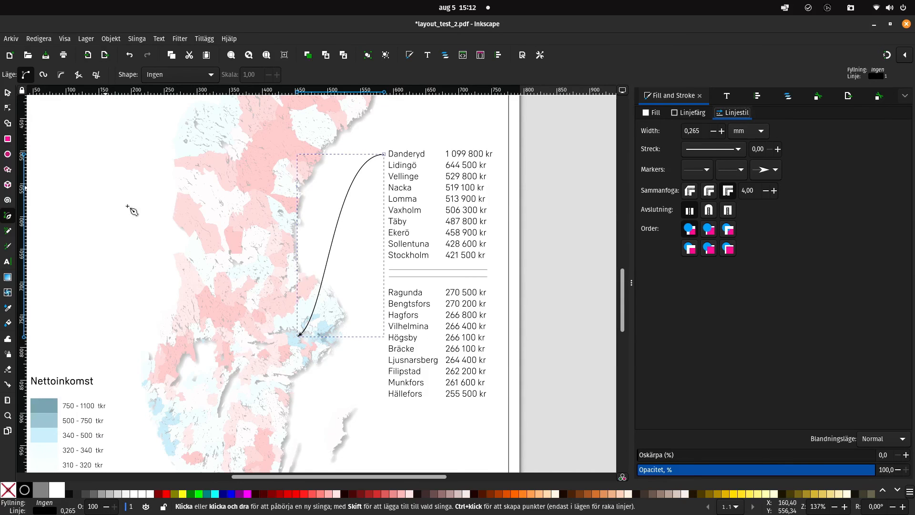
pyautogui.press('n')
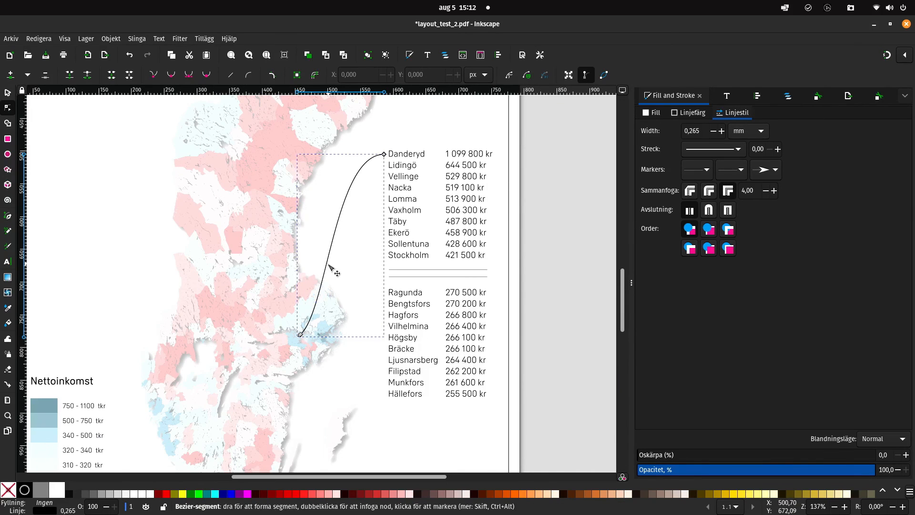
pyautogui.moveTo(330, 265); pyautogui.dragTo(341, 267)
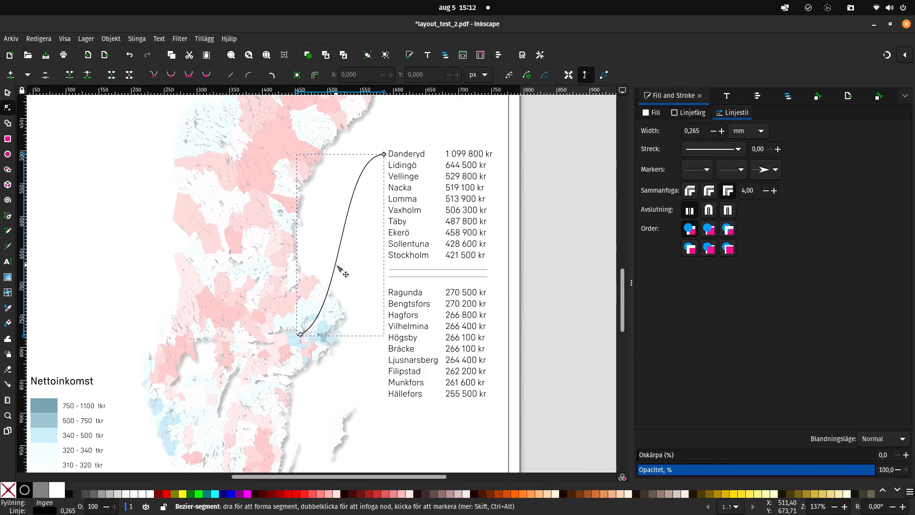
pyautogui.click(546, 282)
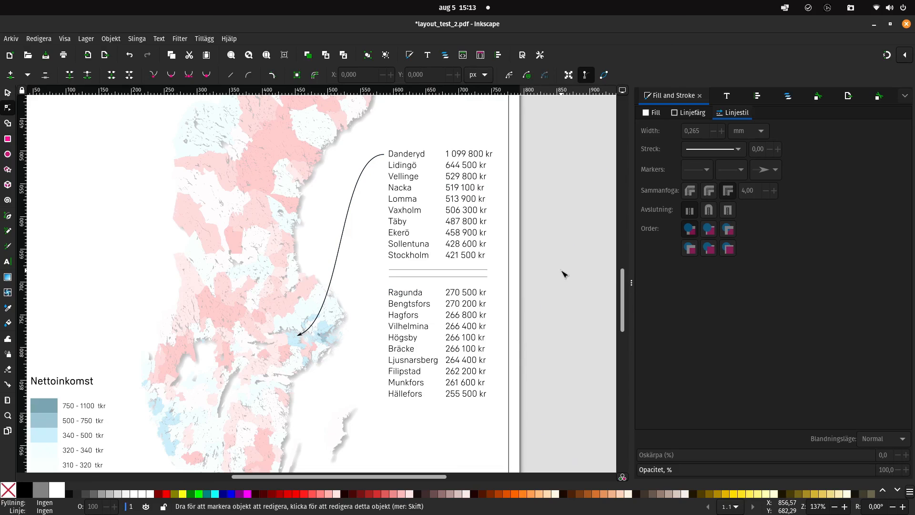
# Fill one small pink municipality in the southern part of the map with red and deselect it
pyautogui.scroll(-5, 552, 277)
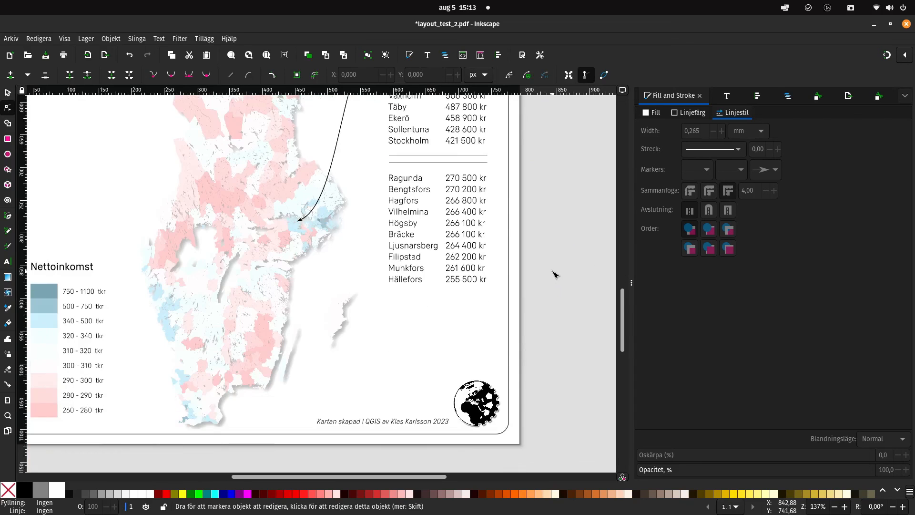
pyautogui.scroll(2, 538, 277)
pyautogui.scroll(2, 537, 276)
pyautogui.scroll(-3, 538, 276)
pyautogui.moveTo(624, 325); pyautogui.dragTo(615, 276)
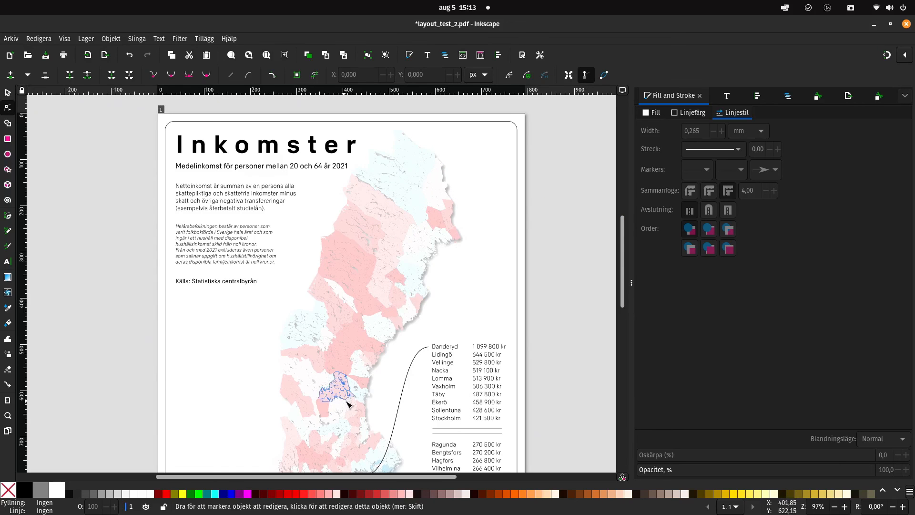
pyautogui.moveTo(621, 264); pyautogui.dragTo(624, 320)
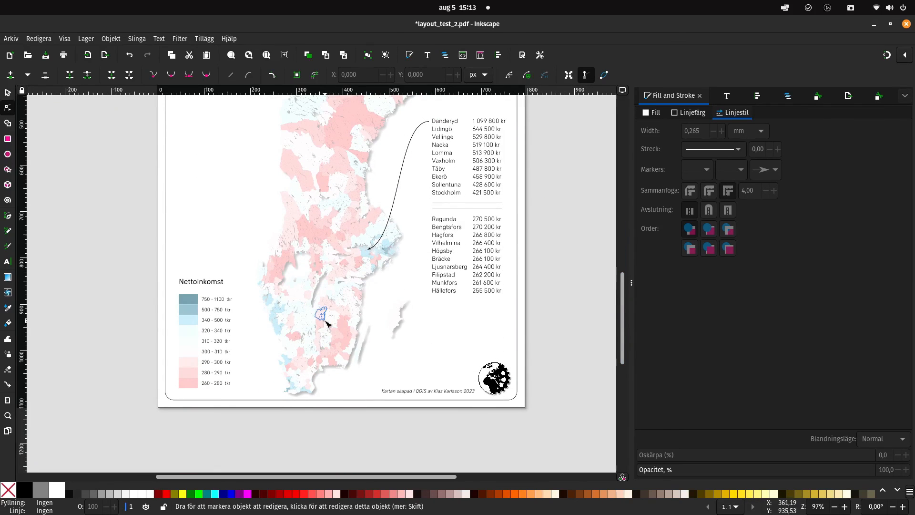
pyautogui.click(322, 327)
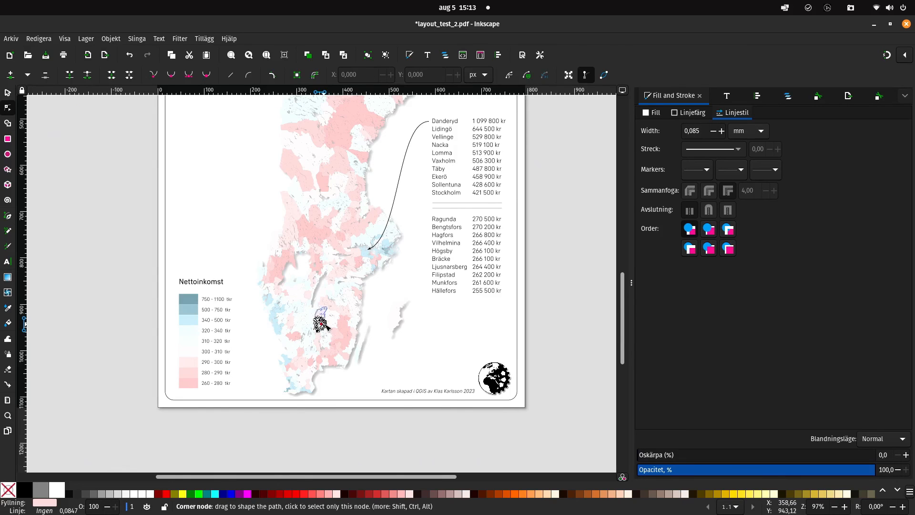
pyautogui.press('s')
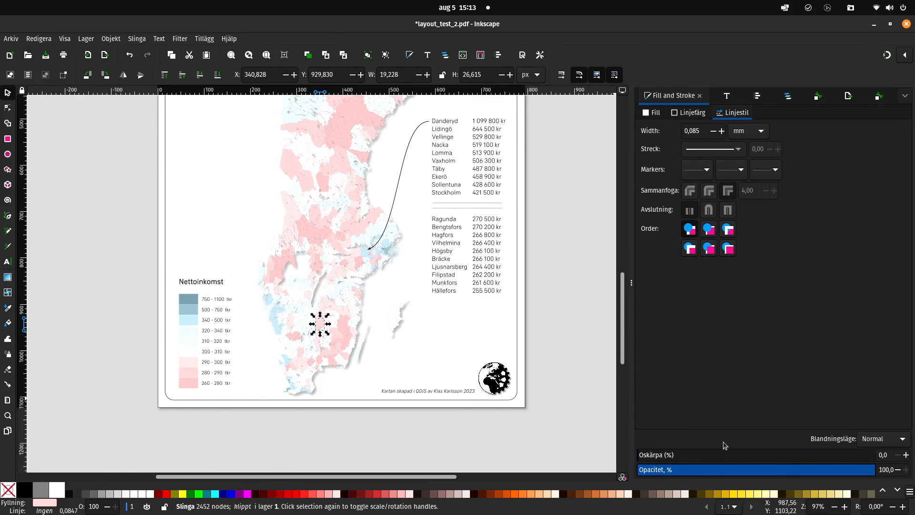
pyautogui.click(295, 494)
pyautogui.click(362, 439)
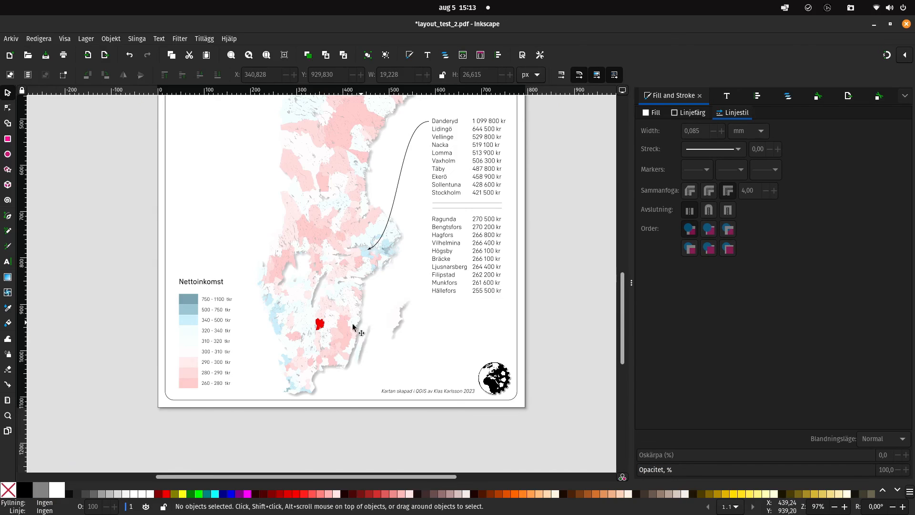
# Move the 260 - 280 tkr legend swatch together with its label to about X 54, Y 1064 px, and deselect them
pyautogui.click(191, 384)
pyautogui.keyDown('shift'); pyautogui.click(211, 385); pyautogui.keyUp('shift')
pyautogui.moveTo(197, 388); pyautogui.dragTo(200, 390)
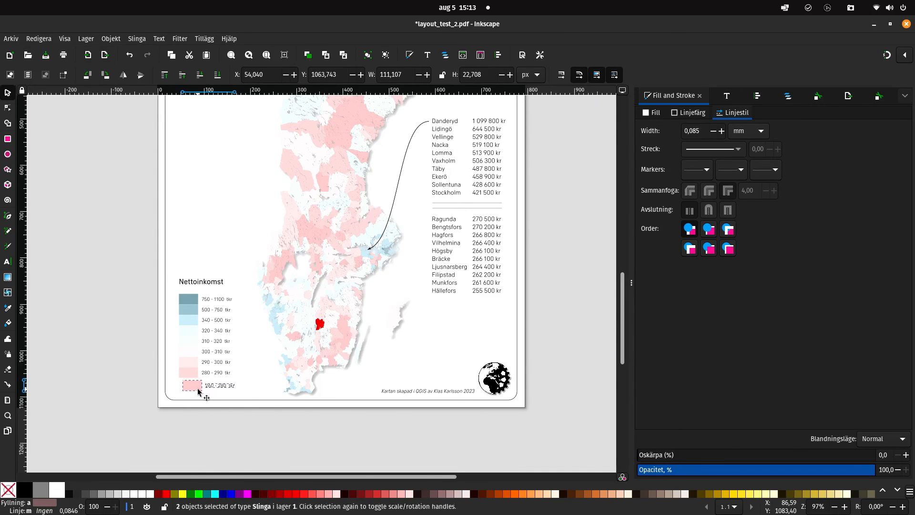
pyautogui.click(170, 434)
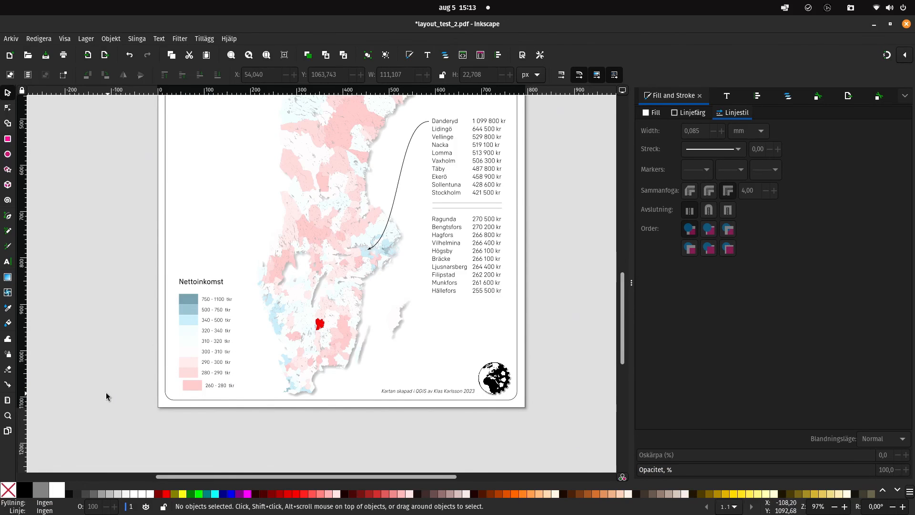
pyautogui.scroll(8, 105, 384)
pyautogui.scroll(2, 107, 382)
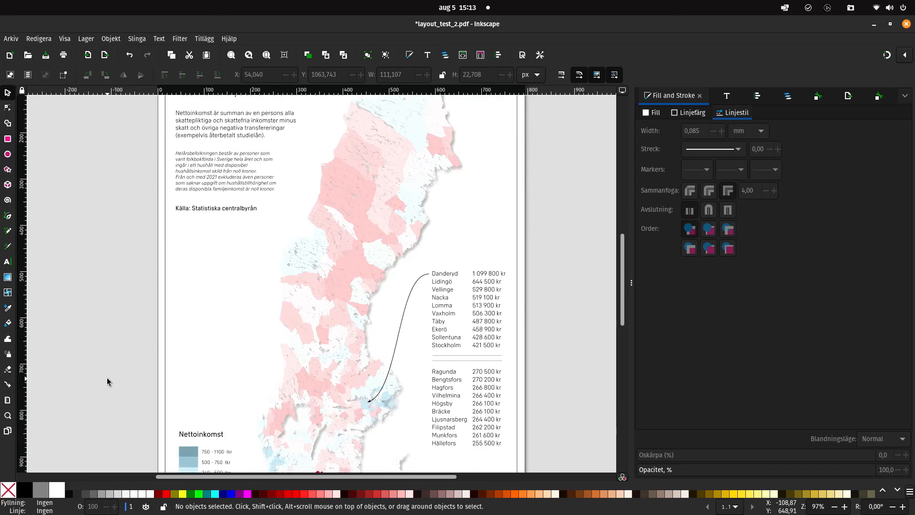
pyautogui.scroll(2, 107, 377)
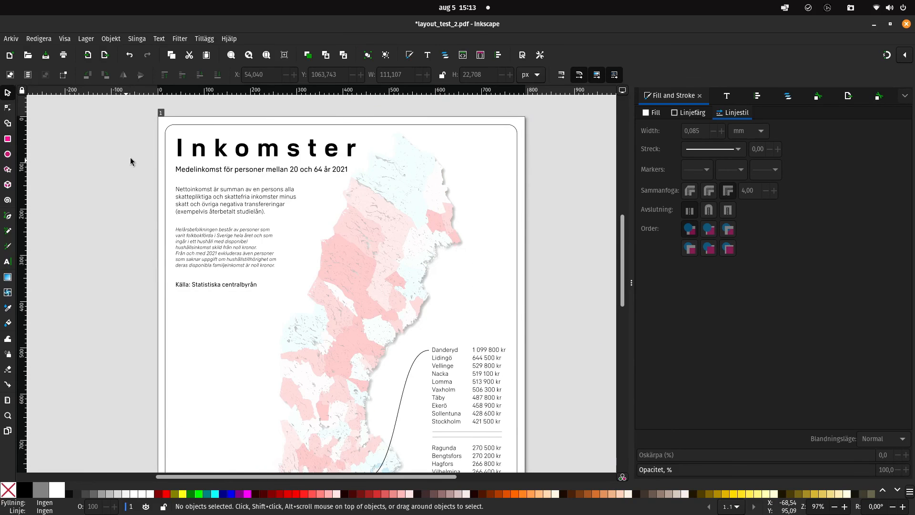
pyautogui.scroll(-6, 89, 336)
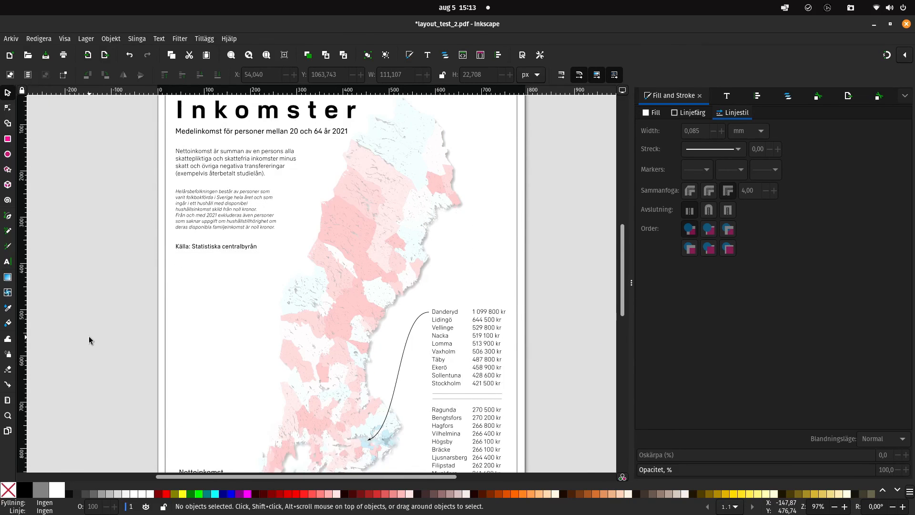
pyautogui.scroll(-6, 108, 325)
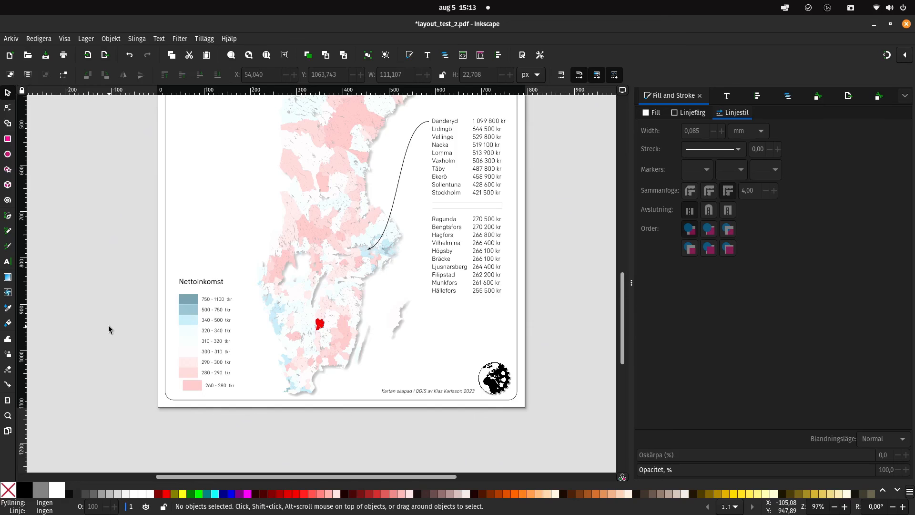
pyautogui.scroll(2, 106, 327)
pyautogui.scroll(2, 106, 327)
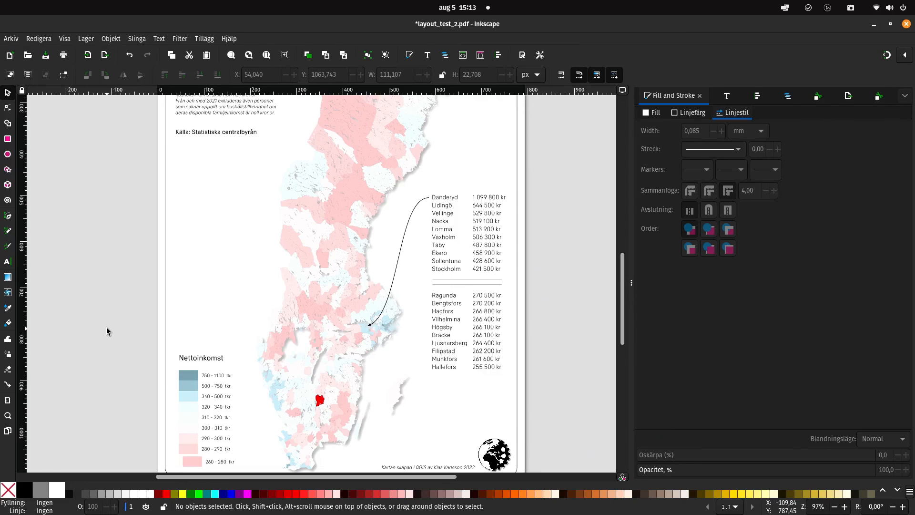